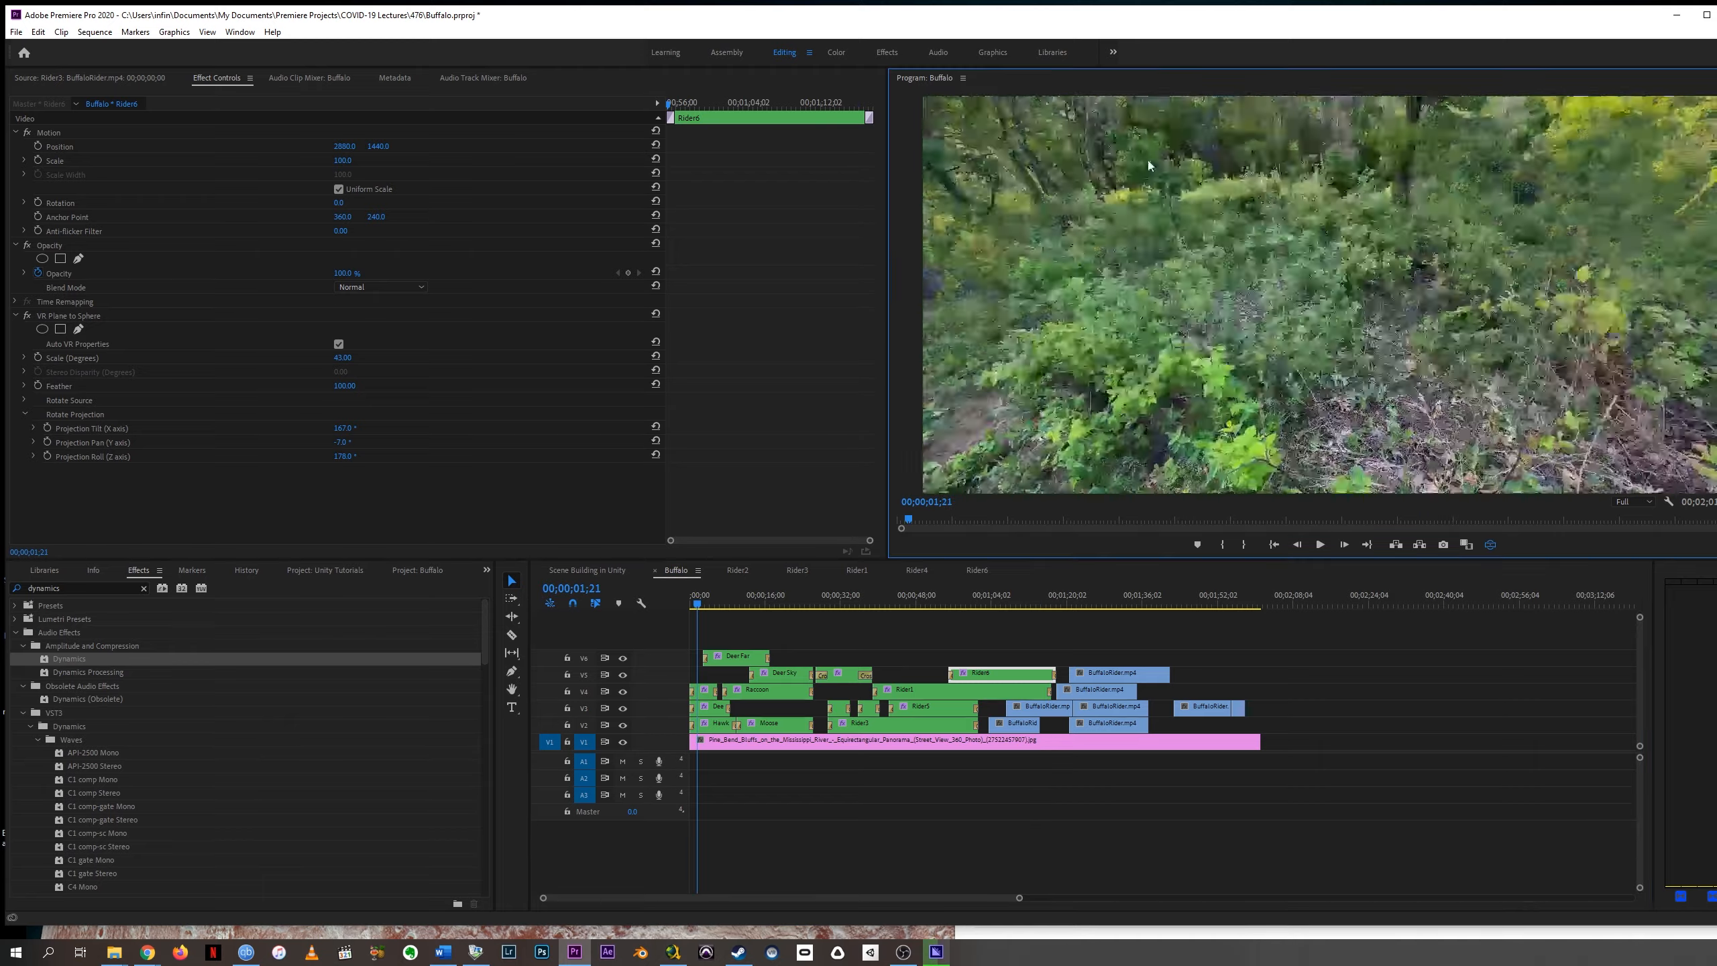
Review the first 27 seconds of the Buffalo sequence in the VR preview, looking around the panorama at the animal clips.
{"action": "left_click_drag", "start_coordinate": [1147, 157], "coordinate": [1330, 265]}
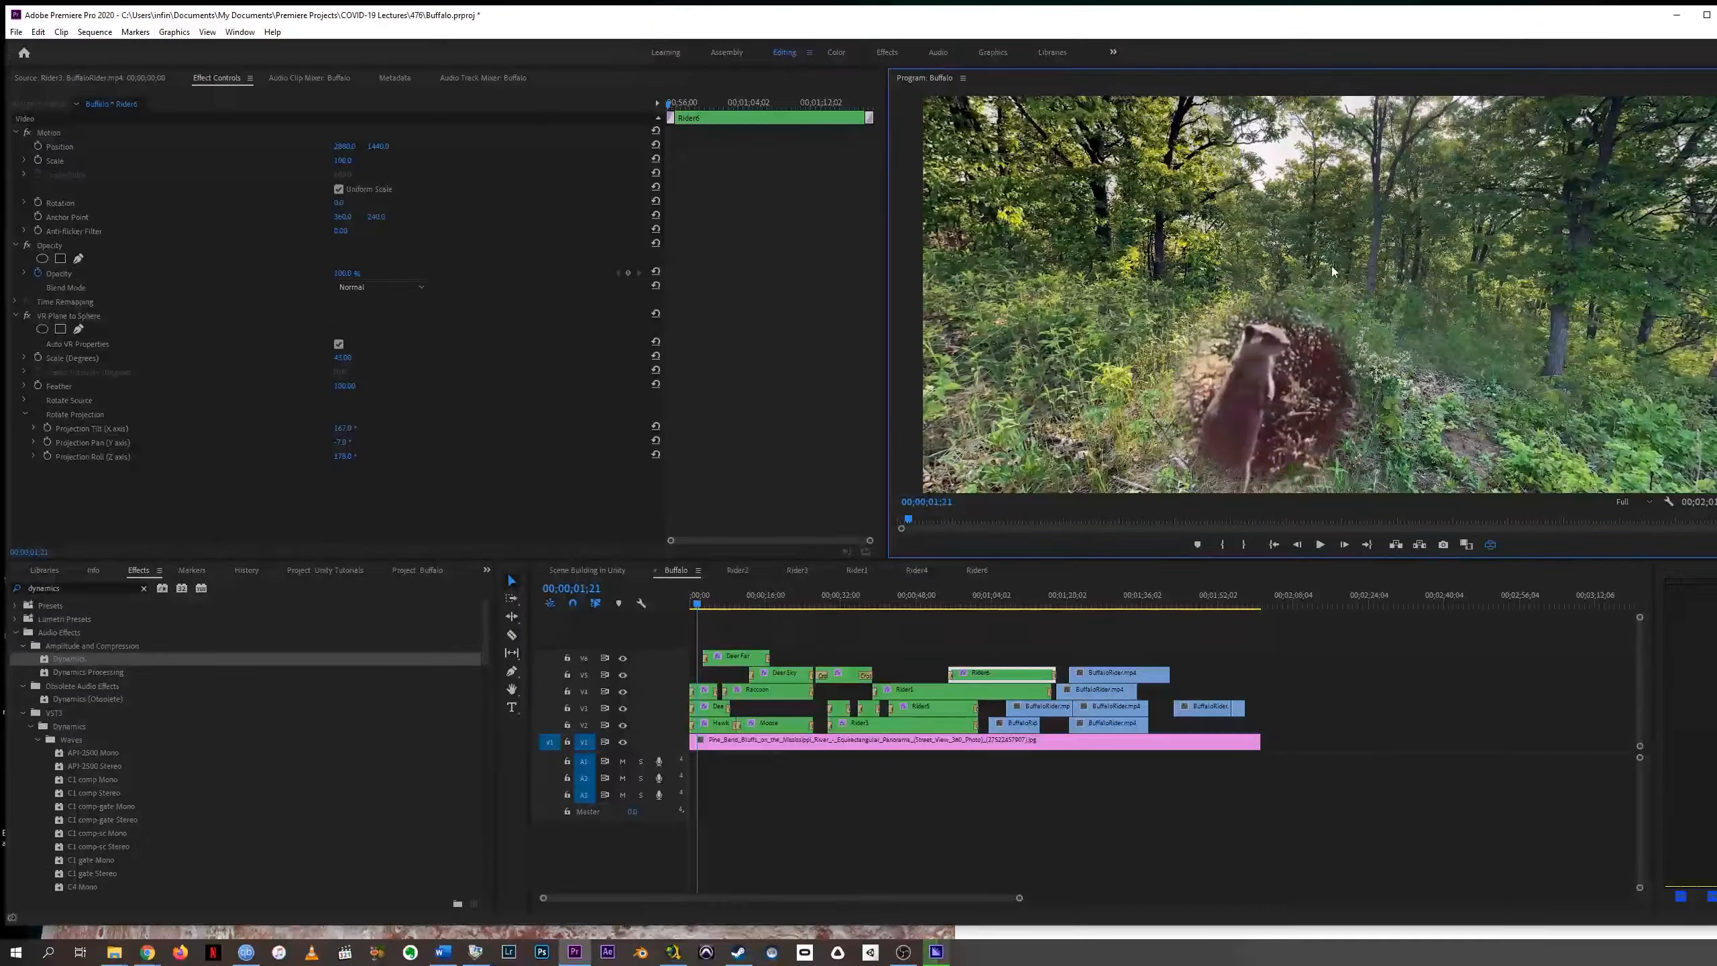
{"action": "left_click_drag", "start_coordinate": [698, 604], "coordinate": [748, 605]}
{"action": "left_click_drag", "start_coordinate": [1261, 328], "coordinate": [1499, 421]}
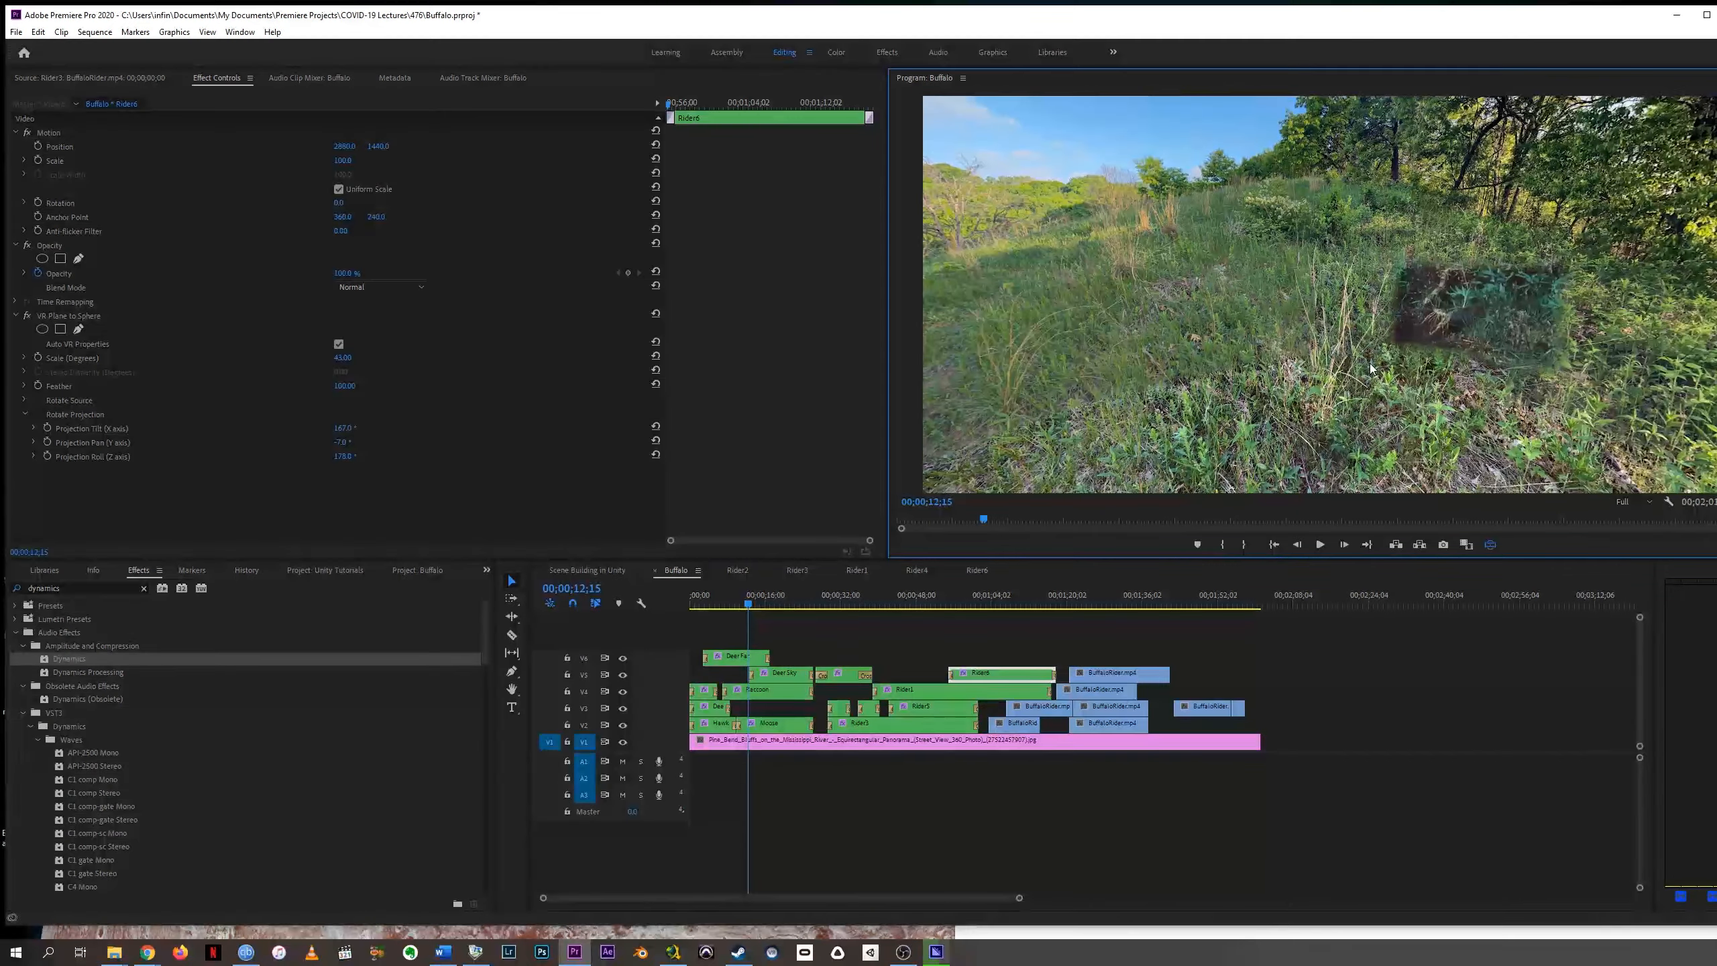
{"action": "left_click_drag", "start_coordinate": [748, 605], "coordinate": [770, 606]}
{"action": "left_click_drag", "start_coordinate": [1149, 387], "coordinate": [1420, 460]}
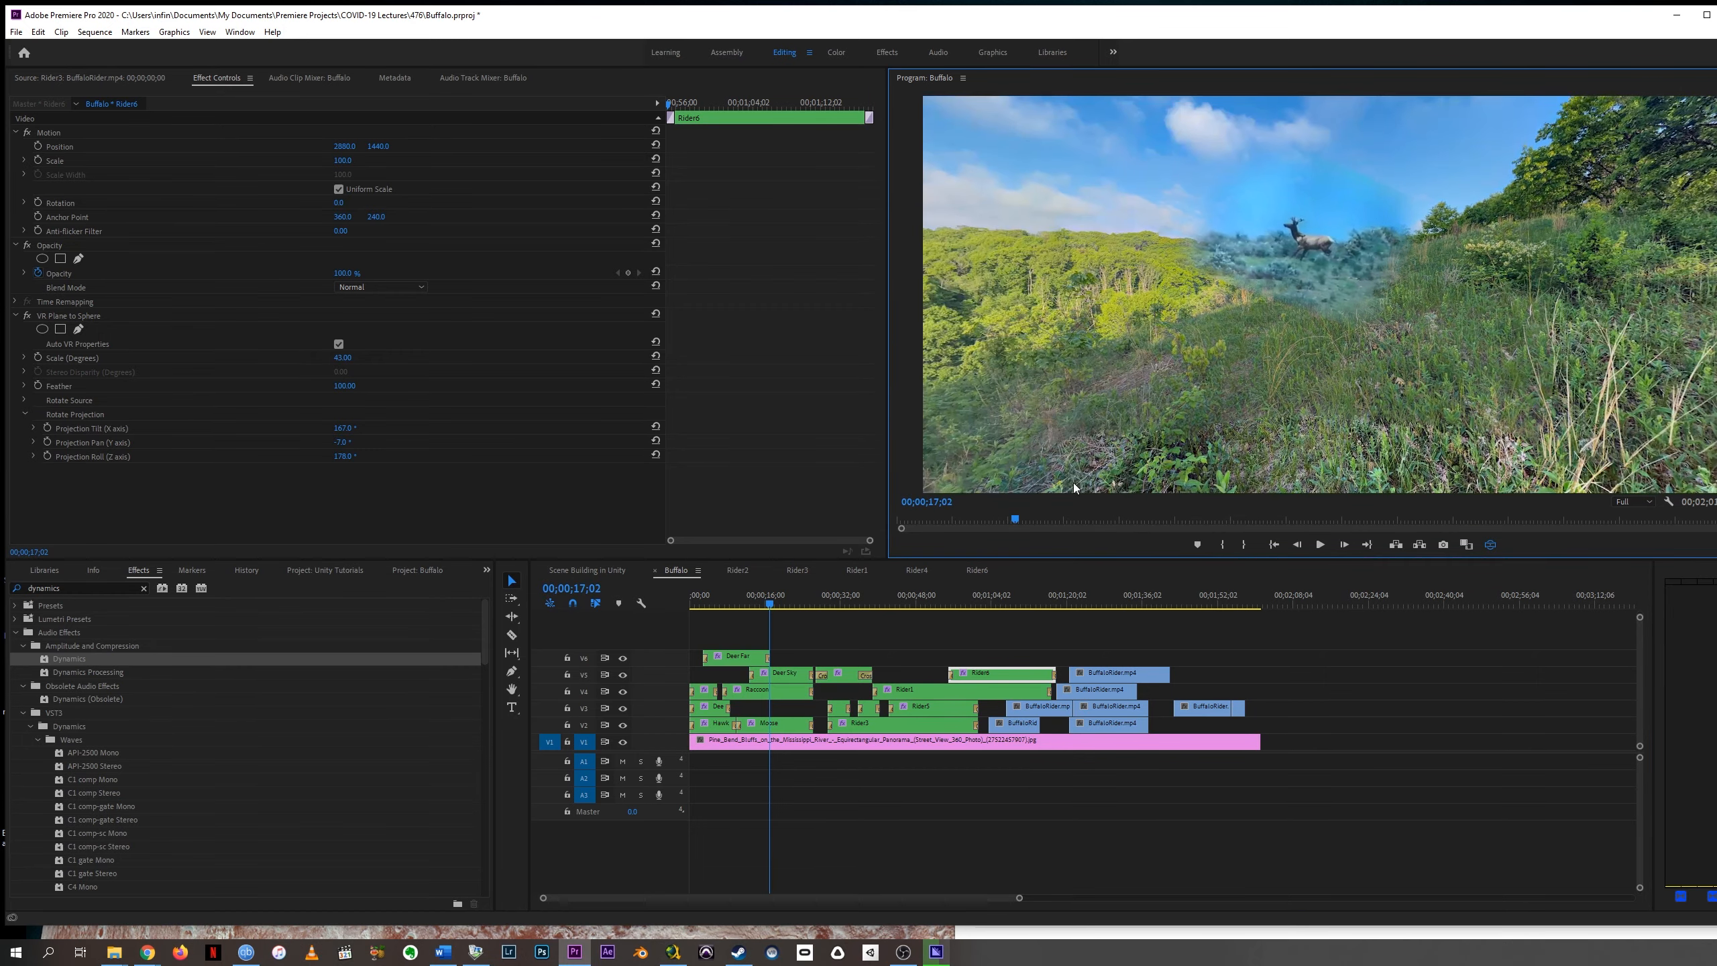
{"action": "left_click", "coordinate": [777, 604]}
{"action": "left_click", "coordinate": [804, 604]}
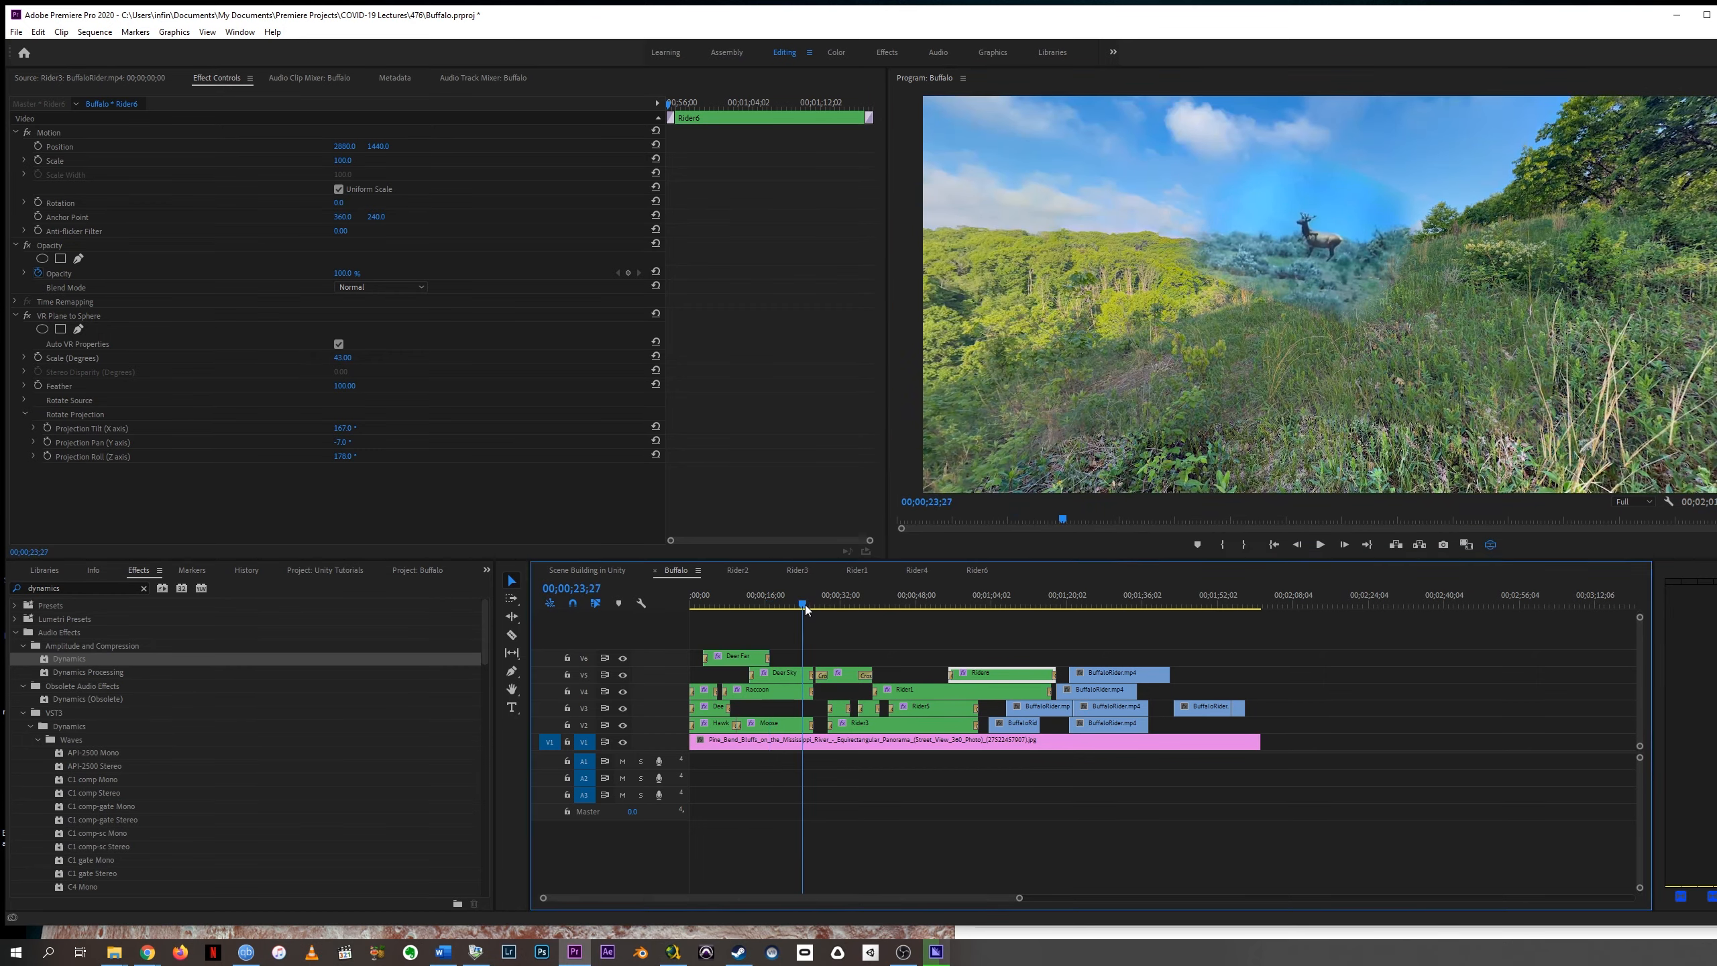
{"action": "left_click", "coordinate": [809, 605]}
{"action": "left_click", "coordinate": [817, 604]}
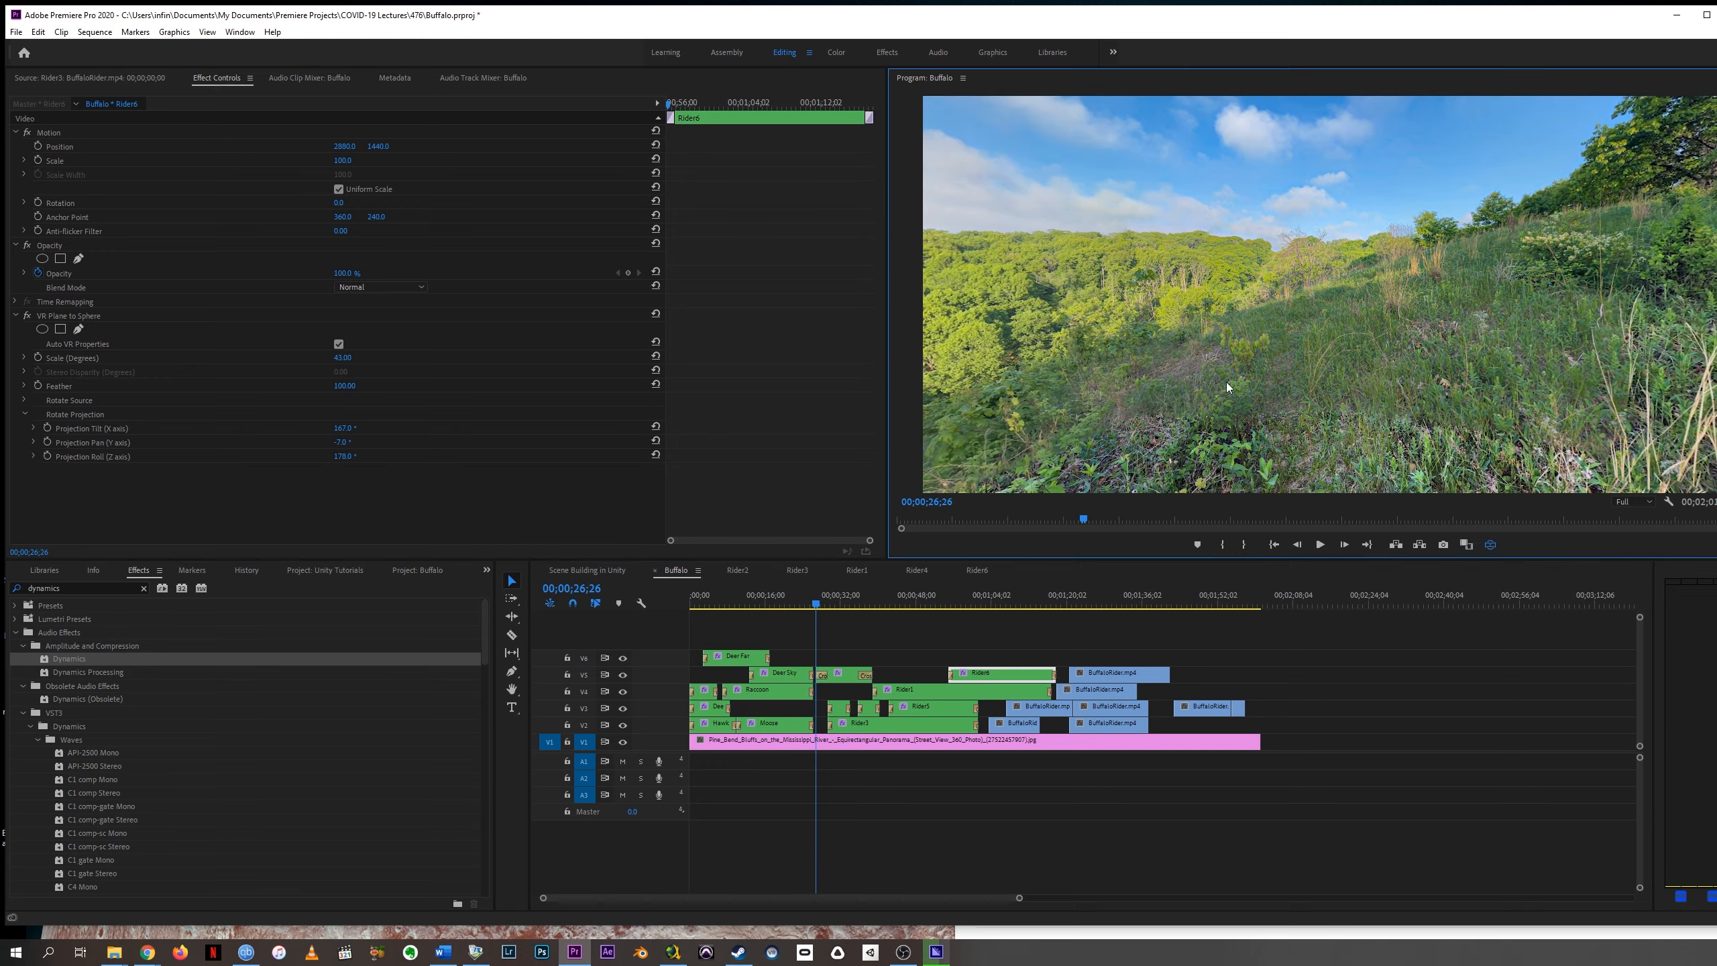
{"action": "left_click_drag", "start_coordinate": [1216, 338], "coordinate": [1393, 355]}
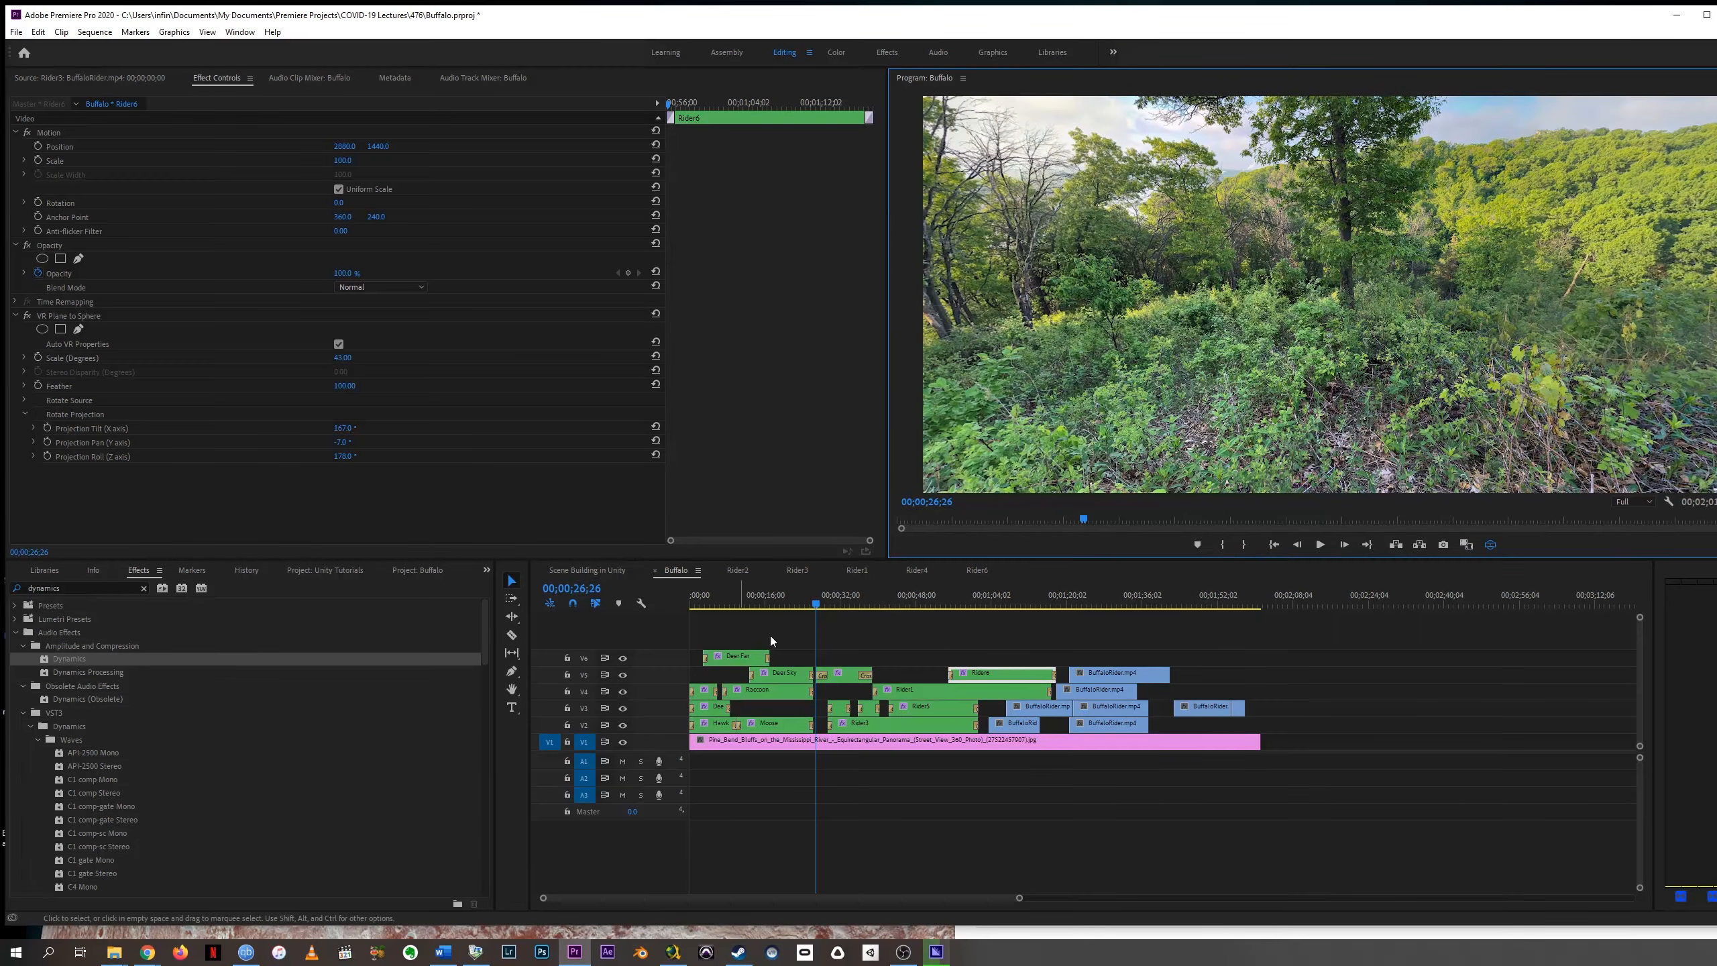
Review the Buffalo sequence from about 27 seconds to one minute in the VR preview, looking around at the nested rider clips.
{"action": "left_click", "coordinate": [817, 604]}
{"action": "left_click_drag", "start_coordinate": [822, 601], "coordinate": [858, 605]}
{"action": "left_click_drag", "start_coordinate": [1345, 297], "coordinate": [1250, 339]}
{"action": "left_click_drag", "start_coordinate": [856, 604], "coordinate": [874, 606]}
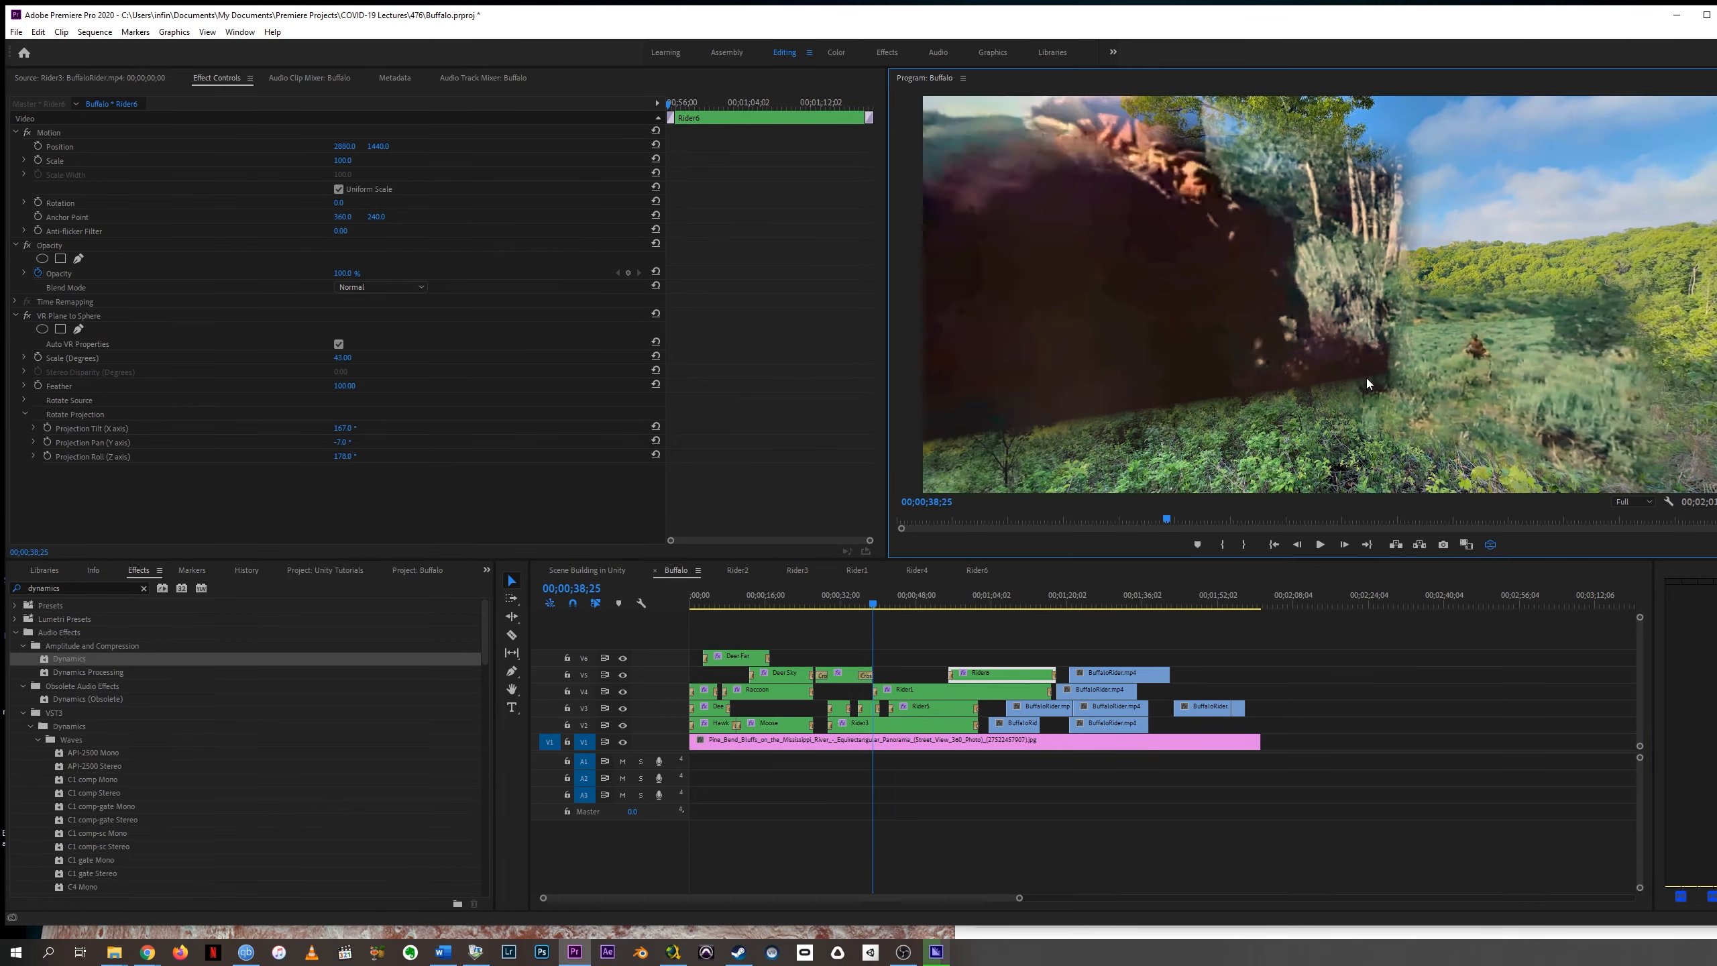
{"action": "left_click_drag", "start_coordinate": [1366, 379], "coordinate": [1237, 285]}
{"action": "left_click_drag", "start_coordinate": [872, 604], "coordinate": [968, 604]}
{"action": "left_click_drag", "start_coordinate": [1225, 398], "coordinate": [1343, 308]}
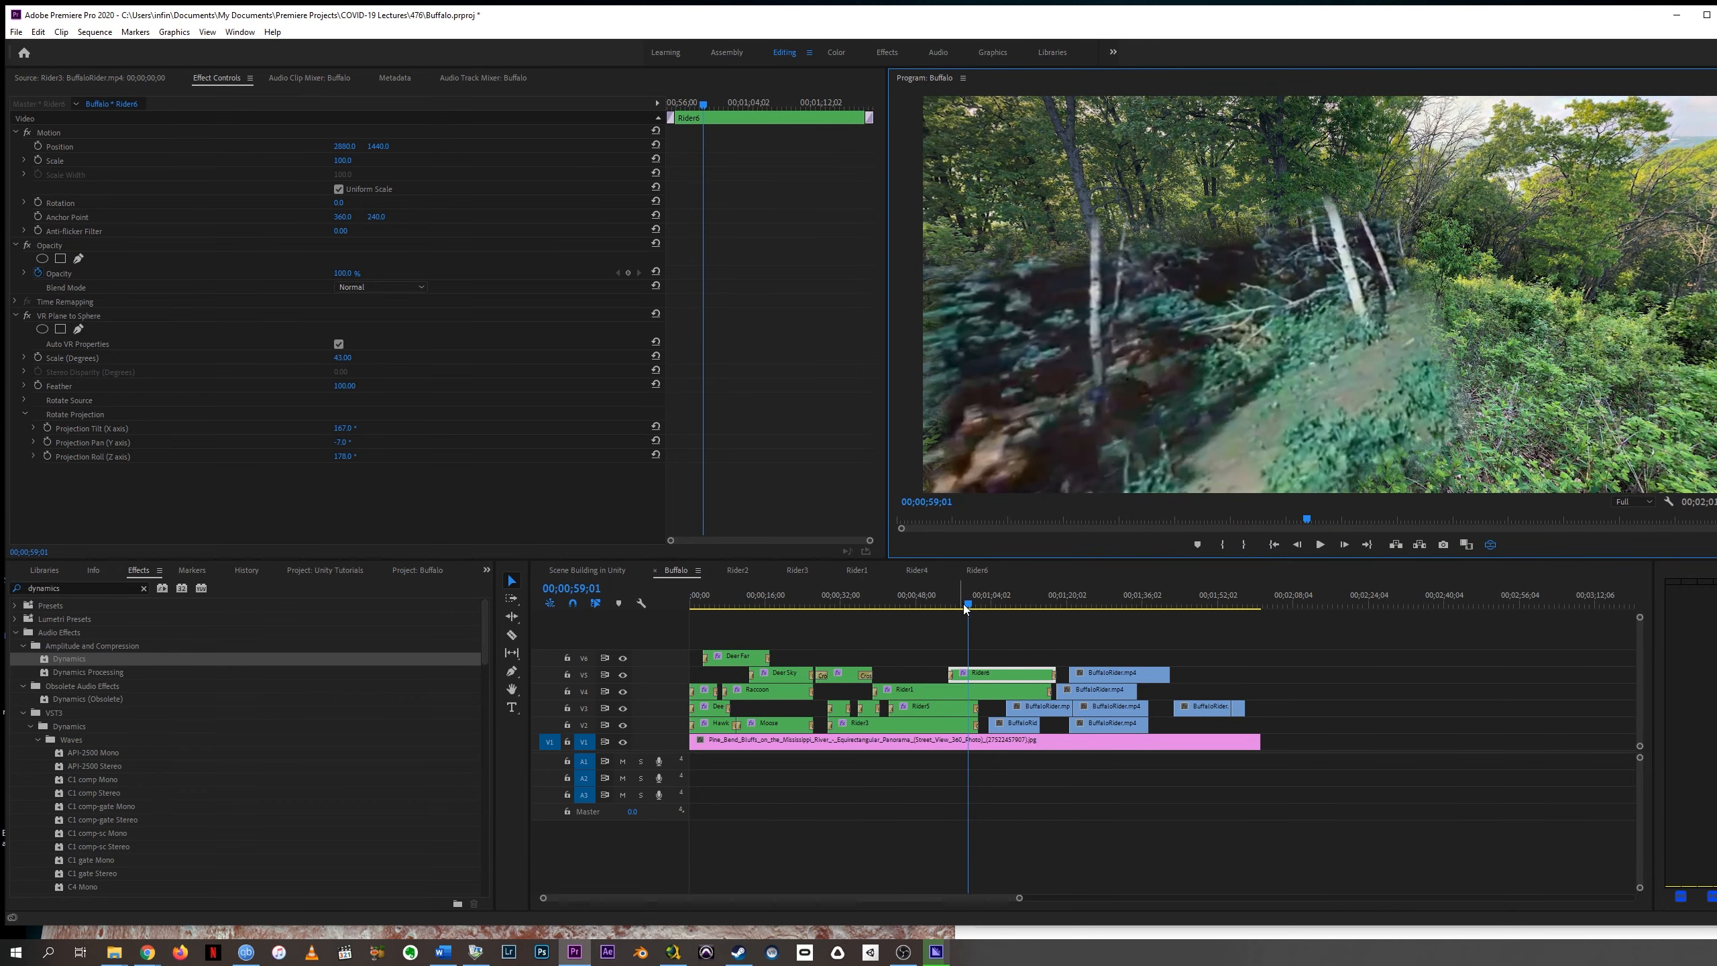
{"action": "left_click_drag", "start_coordinate": [968, 607], "coordinate": [977, 607]}
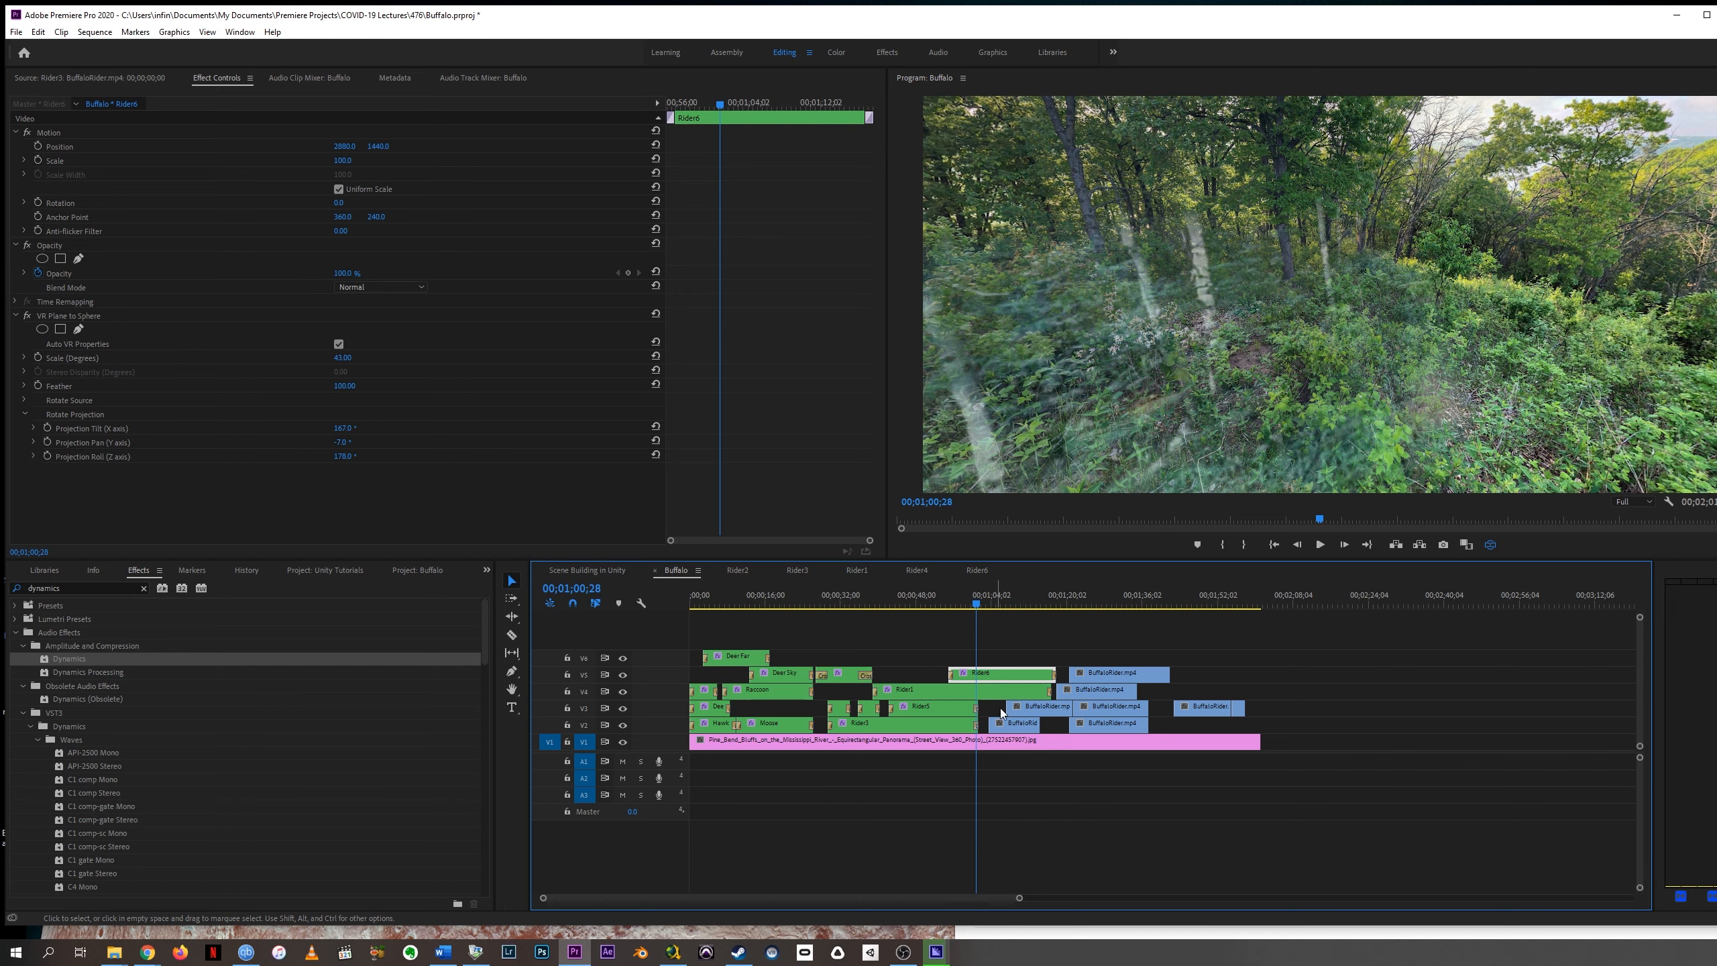
Examine the un-nested BuffaloRider.mp4 clips after the one-minute mark and the nesting option available for them.
{"action": "left_click", "coordinate": [1015, 725]}
{"action": "left_click", "coordinate": [999, 602]}
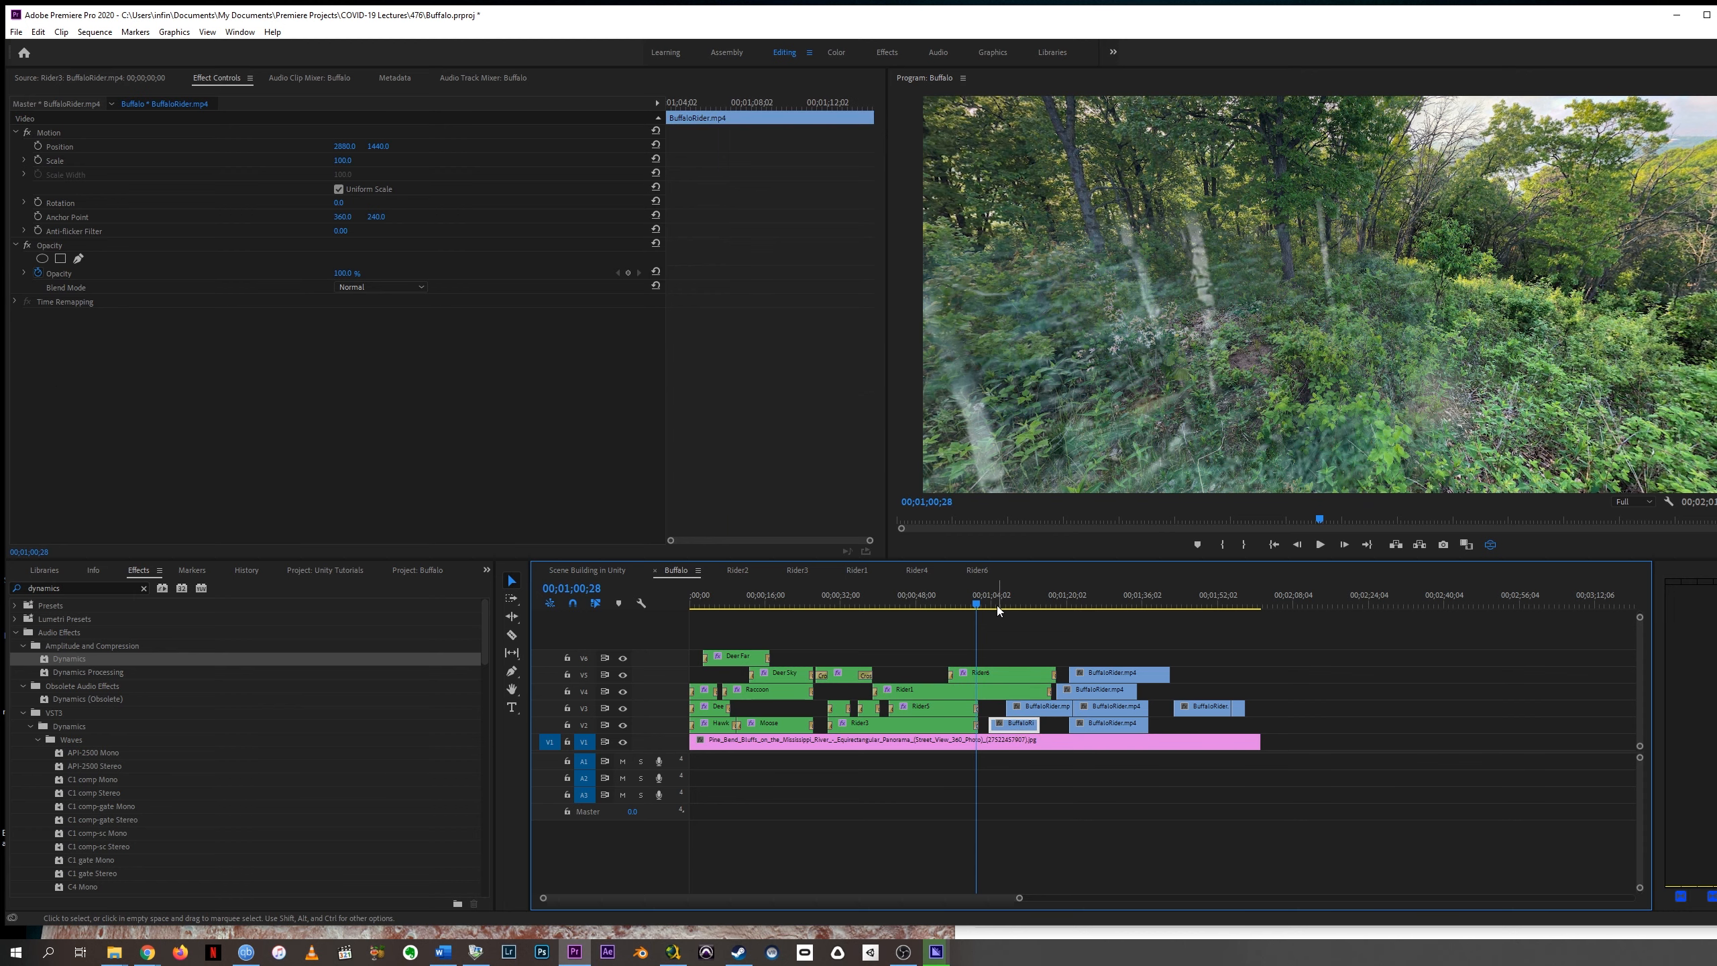
{"action": "left_click", "coordinate": [1007, 600]}
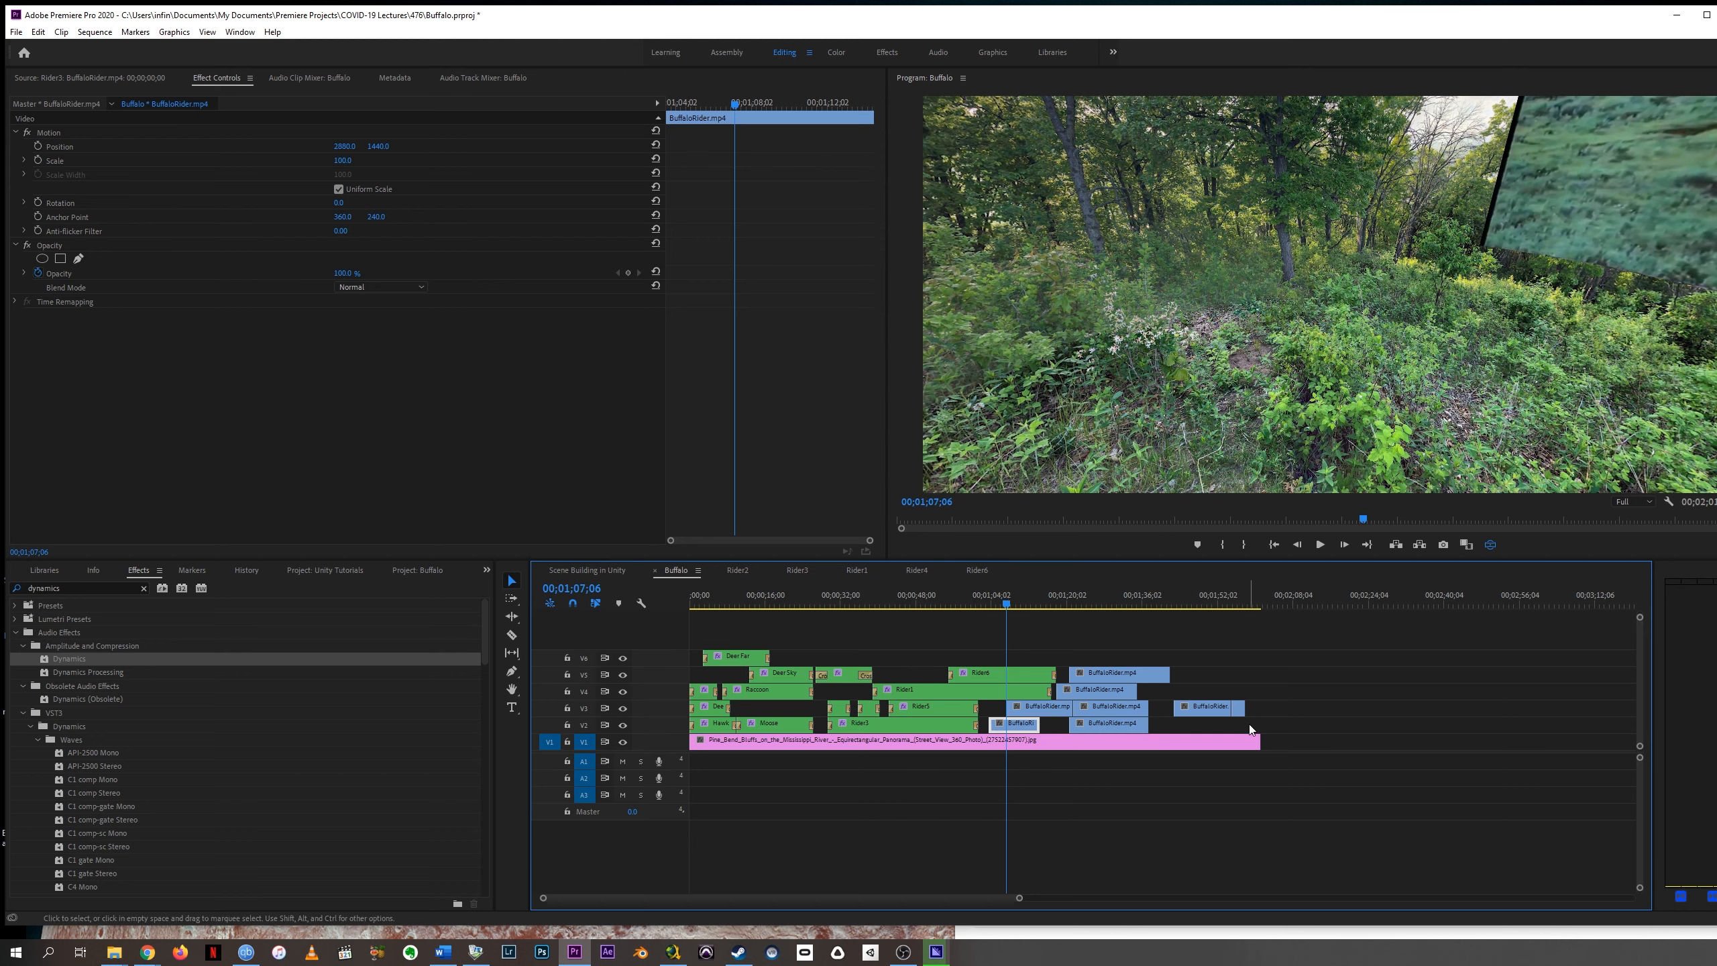
{"action": "left_click_drag", "start_coordinate": [1251, 725], "coordinate": [1080, 668]}
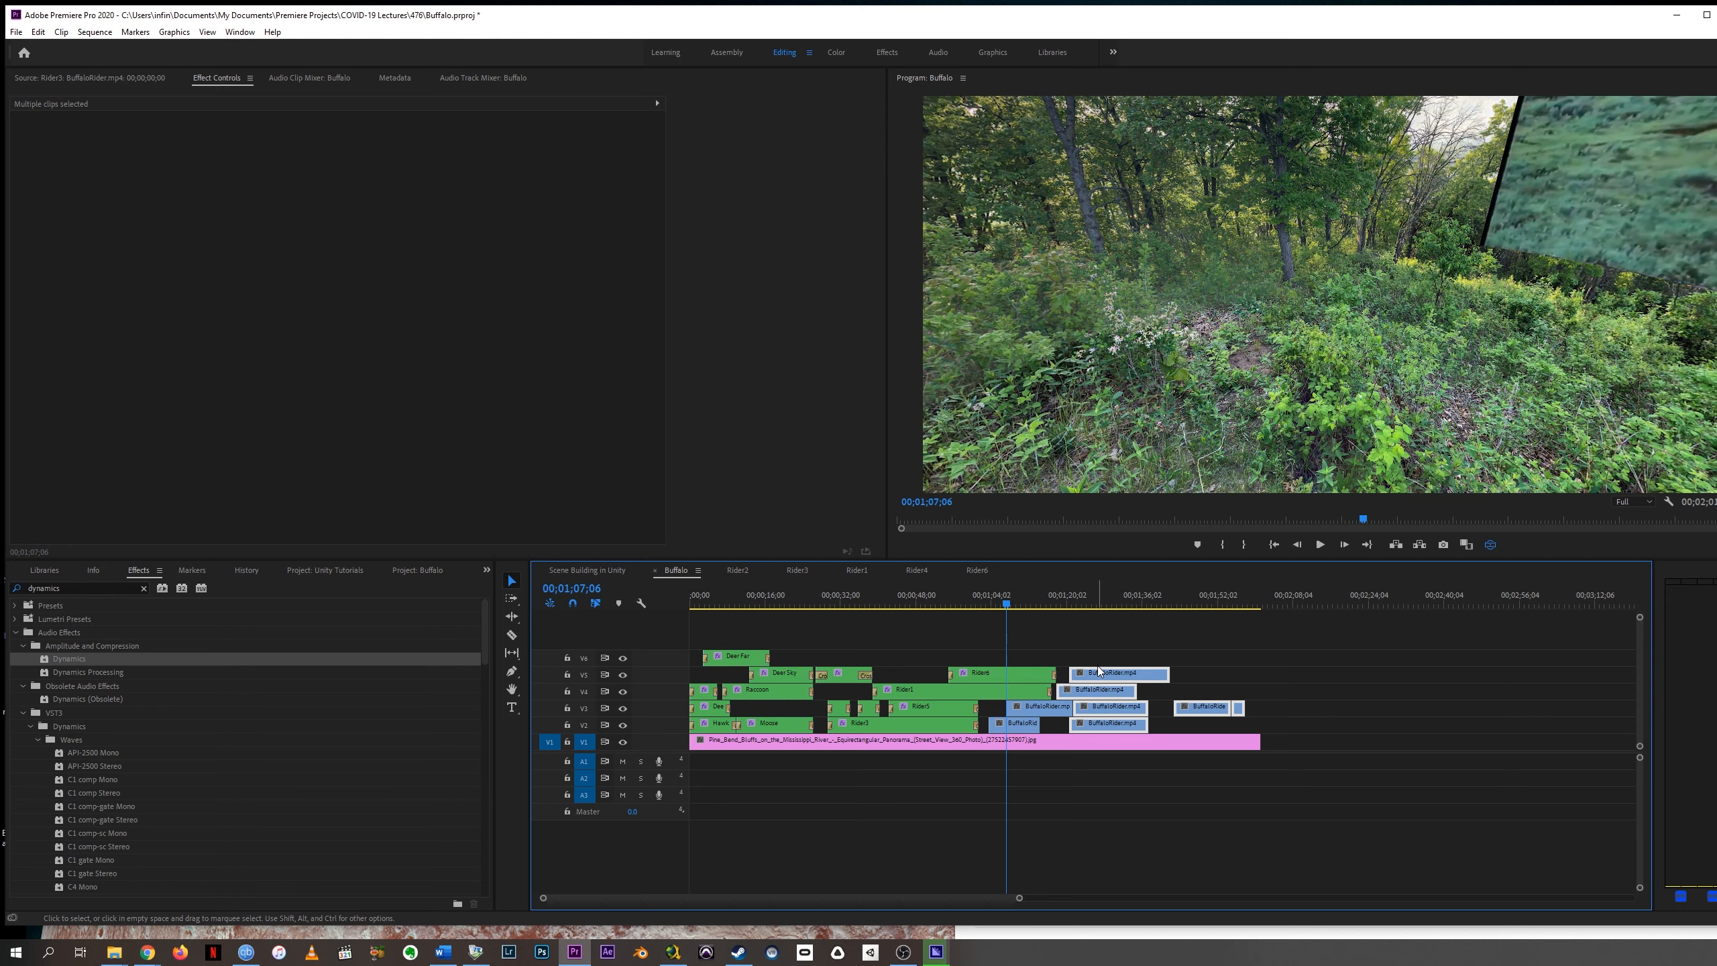
{"action": "left_click", "coordinate": [1268, 705]}
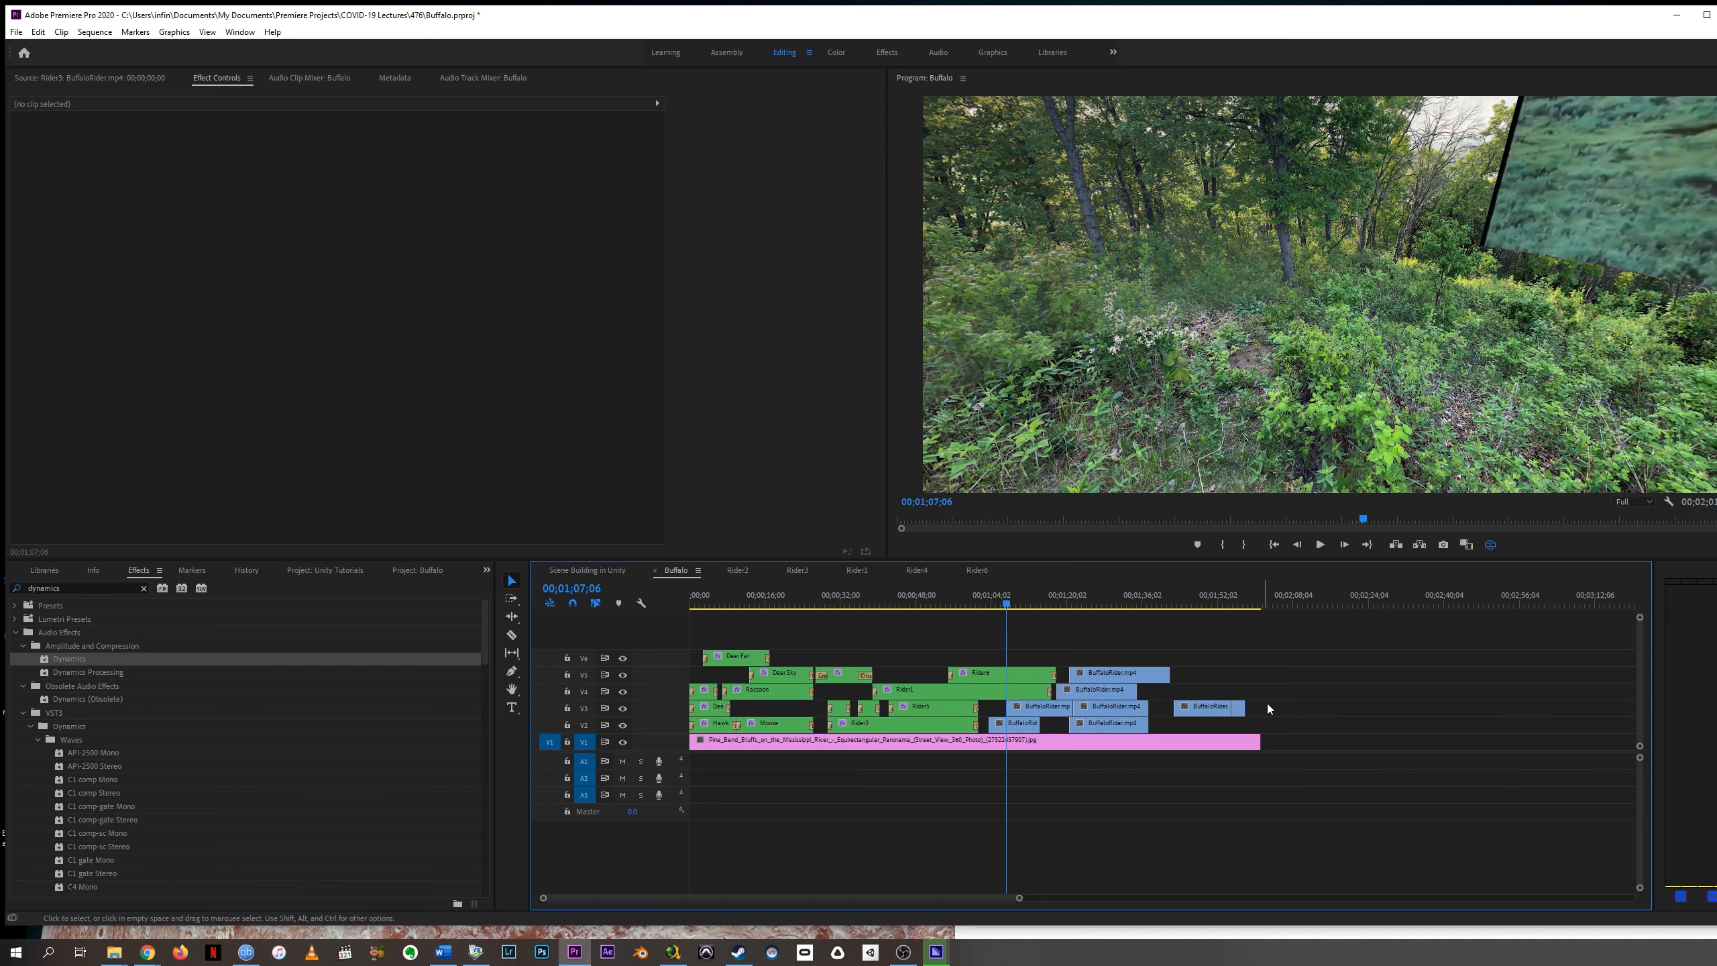
{"action": "left_click_drag", "start_coordinate": [1204, 707], "coordinate": [1084, 665]}
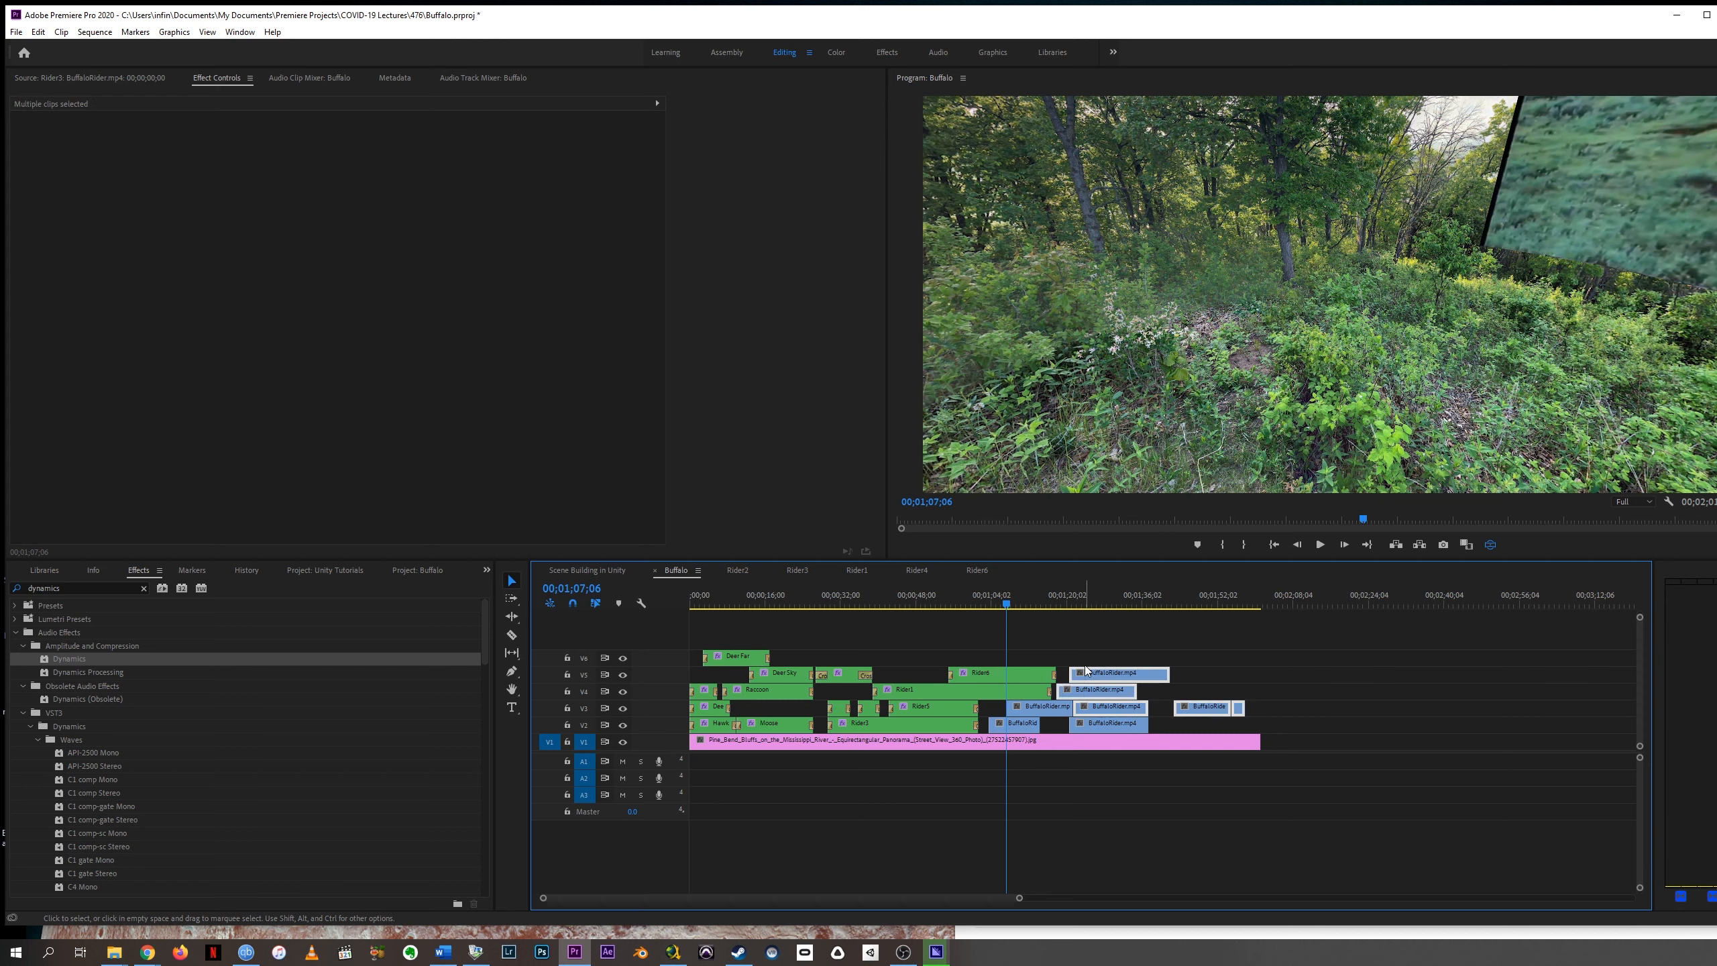
{"action": "left_click", "coordinate": [1126, 644]}
{"action": "left_click", "coordinate": [1021, 723]}
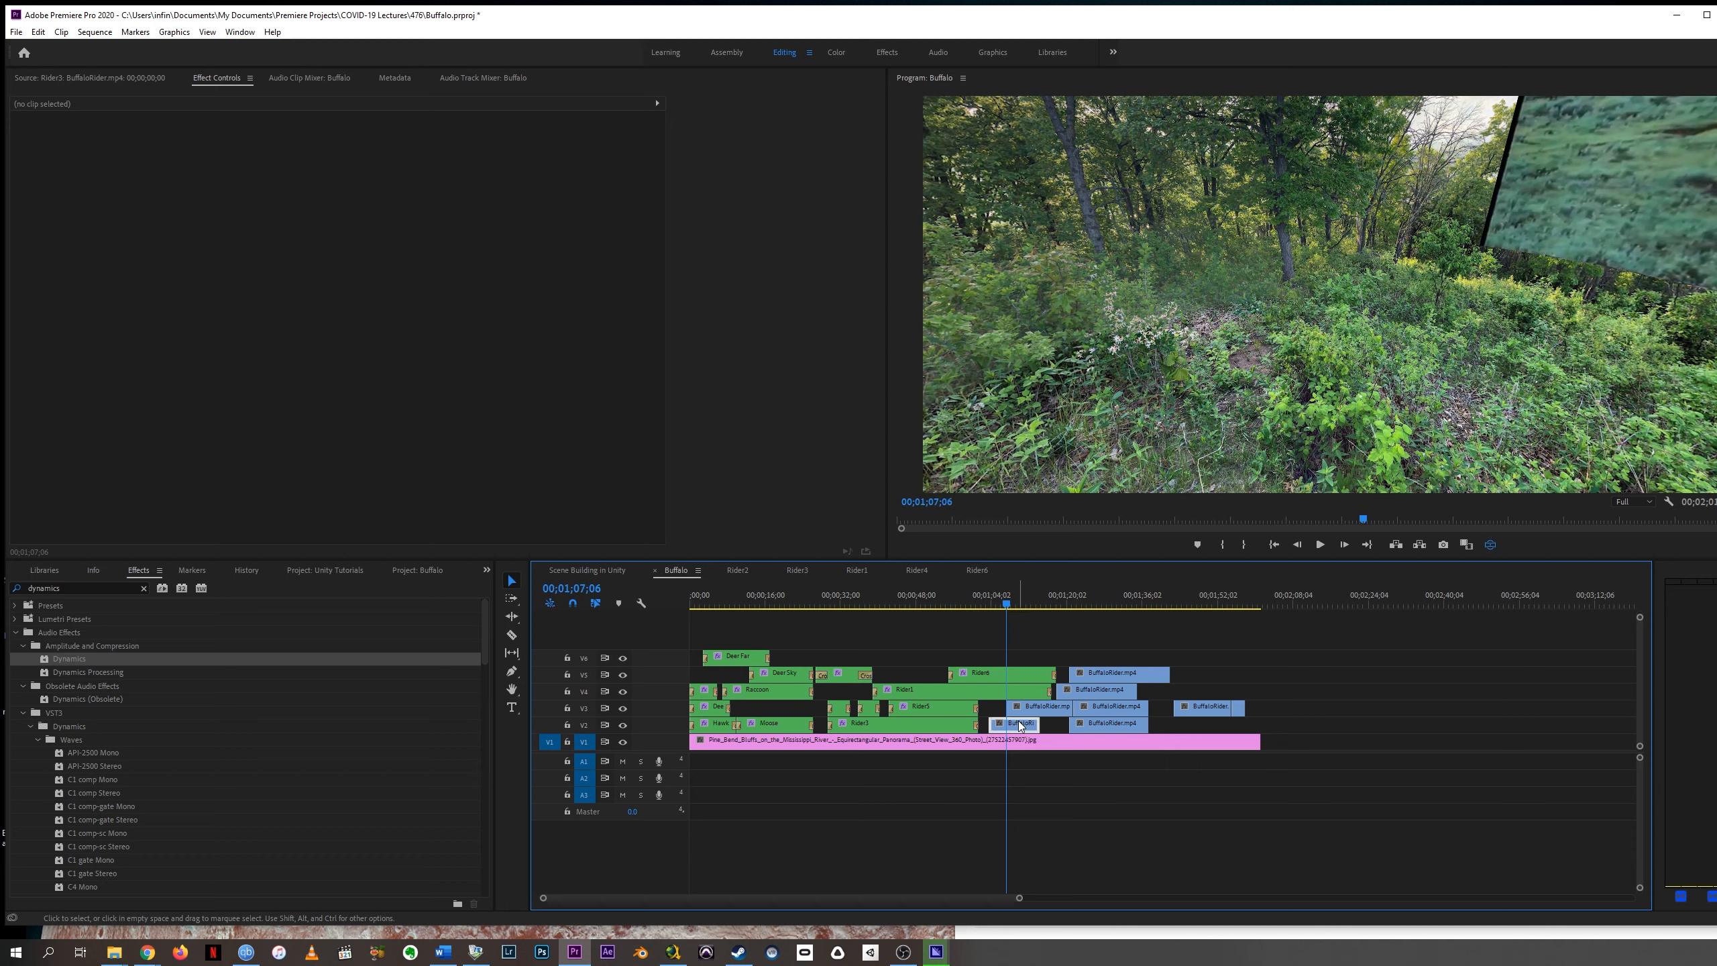
{"action": "right_click", "coordinate": [1020, 724]}
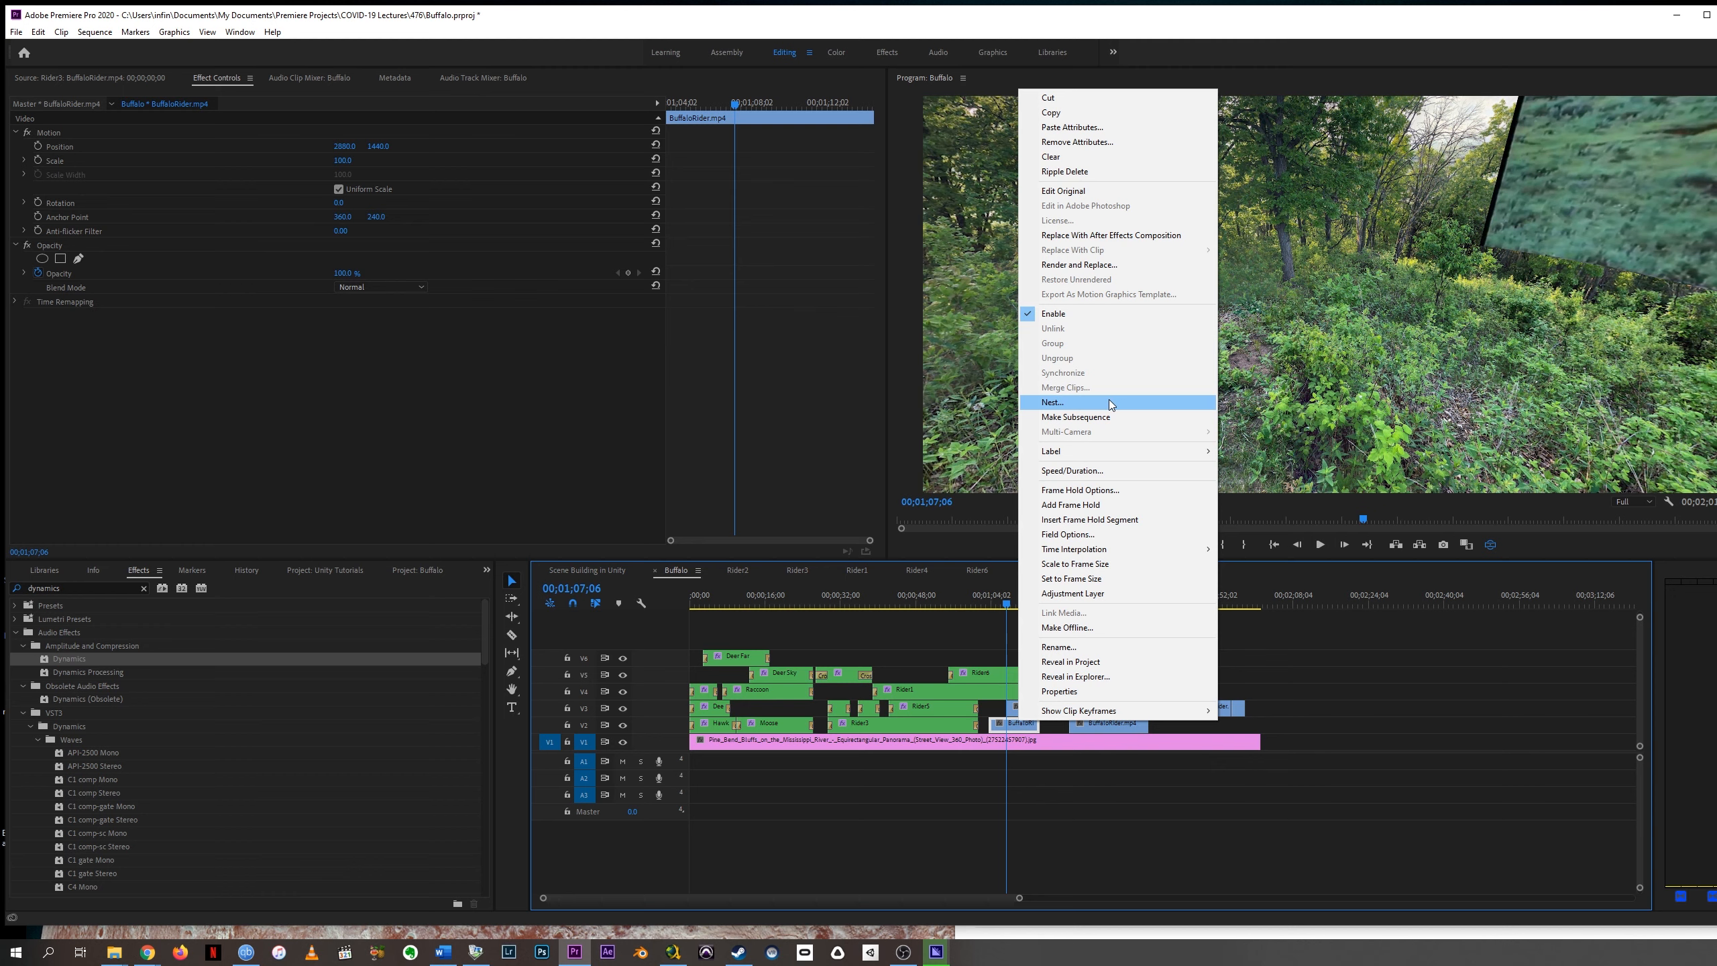
{"action": "left_click", "coordinate": [1404, 698]}
Switch the program preview from VR view to the full equirectangular frame and park the playhead at 00;01;10;18.
{"action": "mouse_move", "coordinate": [1016, 599]}
{"action": "left_mouse_down"}
{"action": "mouse_move", "coordinate": [1064, 597]}
{"action": "mouse_move", "coordinate": [1036, 599]}
{"action": "left_mouse_up"}
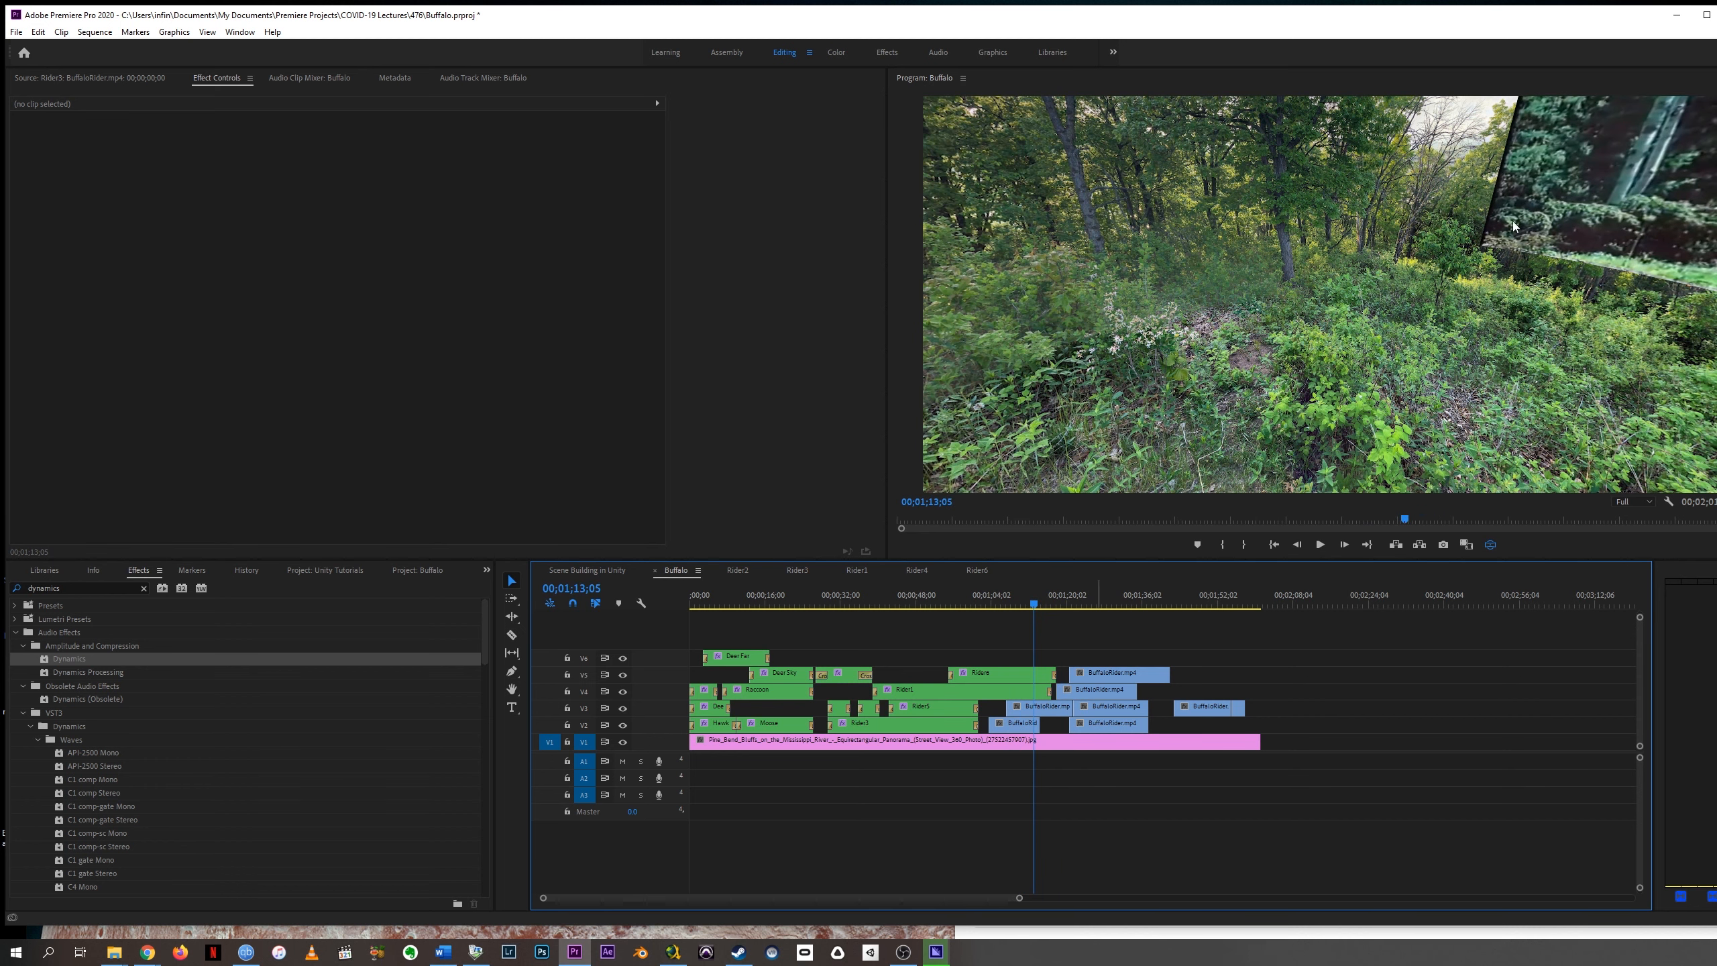
{"action": "left_click", "coordinate": [1491, 544]}
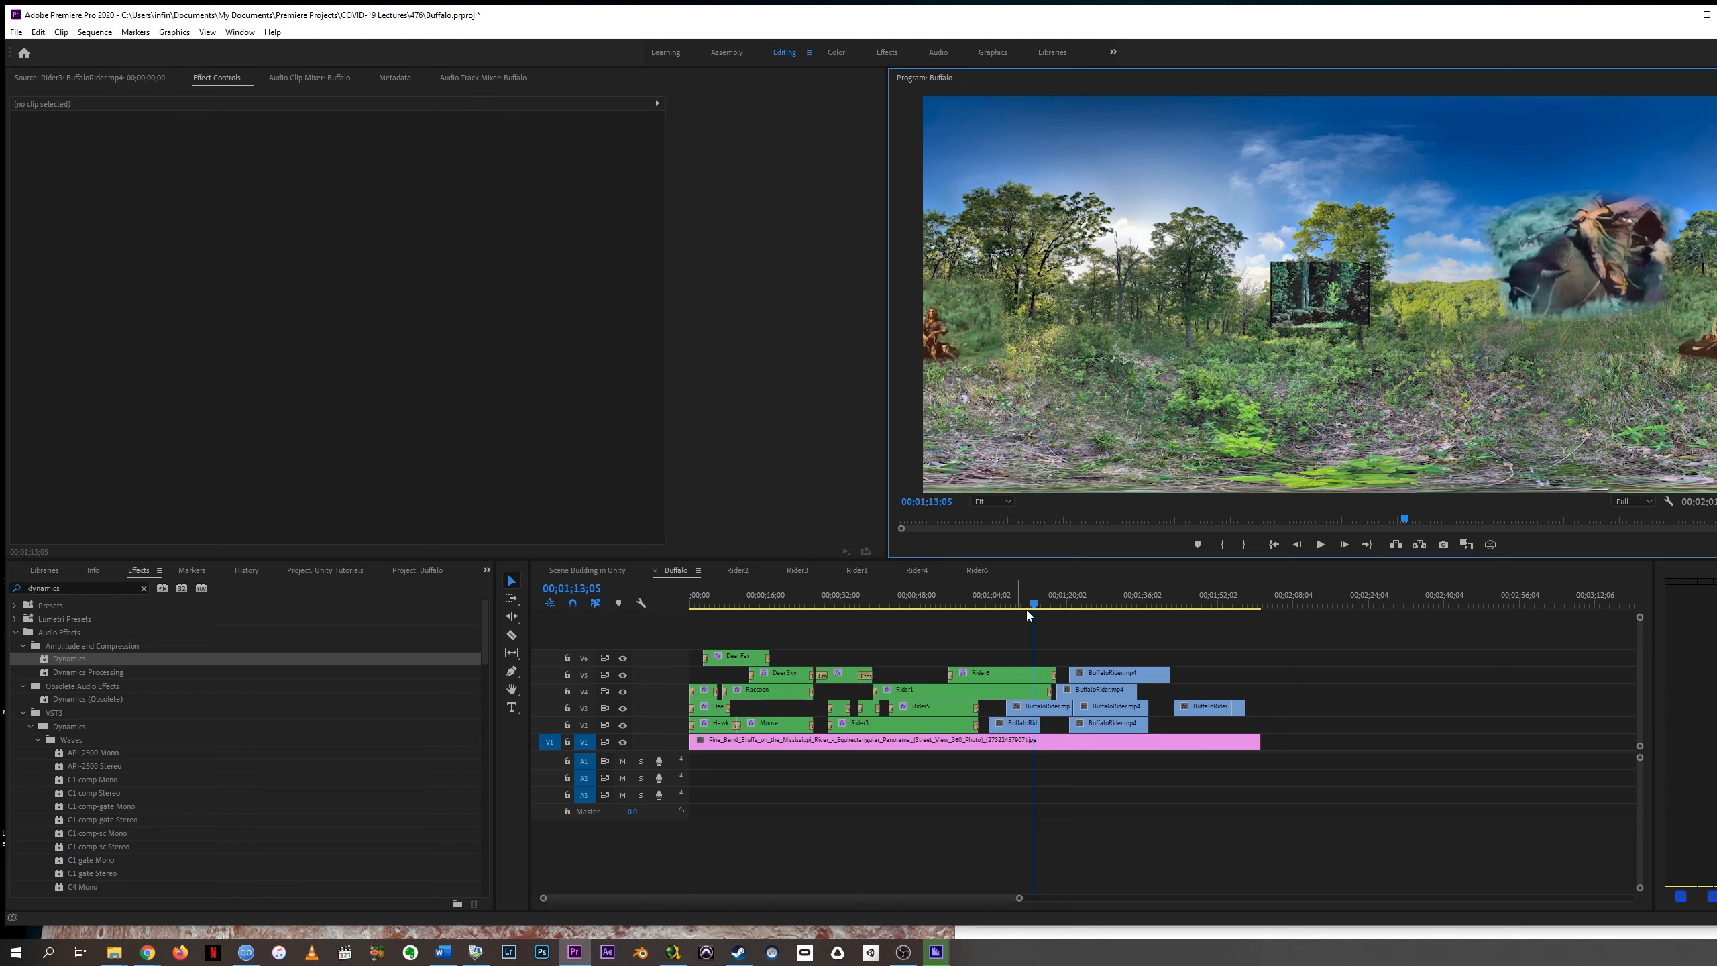
{"action": "mouse_move", "coordinate": [1026, 610]}
{"action": "left_mouse_down"}
{"action": "mouse_move", "coordinate": [1036, 593]}
{"action": "mouse_move", "coordinate": [1209, 585]}
{"action": "mouse_move", "coordinate": [1025, 587]}
{"action": "left_mouse_up"}
Nest the first BuffaloRider.mp4 clip on track V2 as a sequence named Rider7.
{"action": "left_click", "coordinate": [1017, 725]}
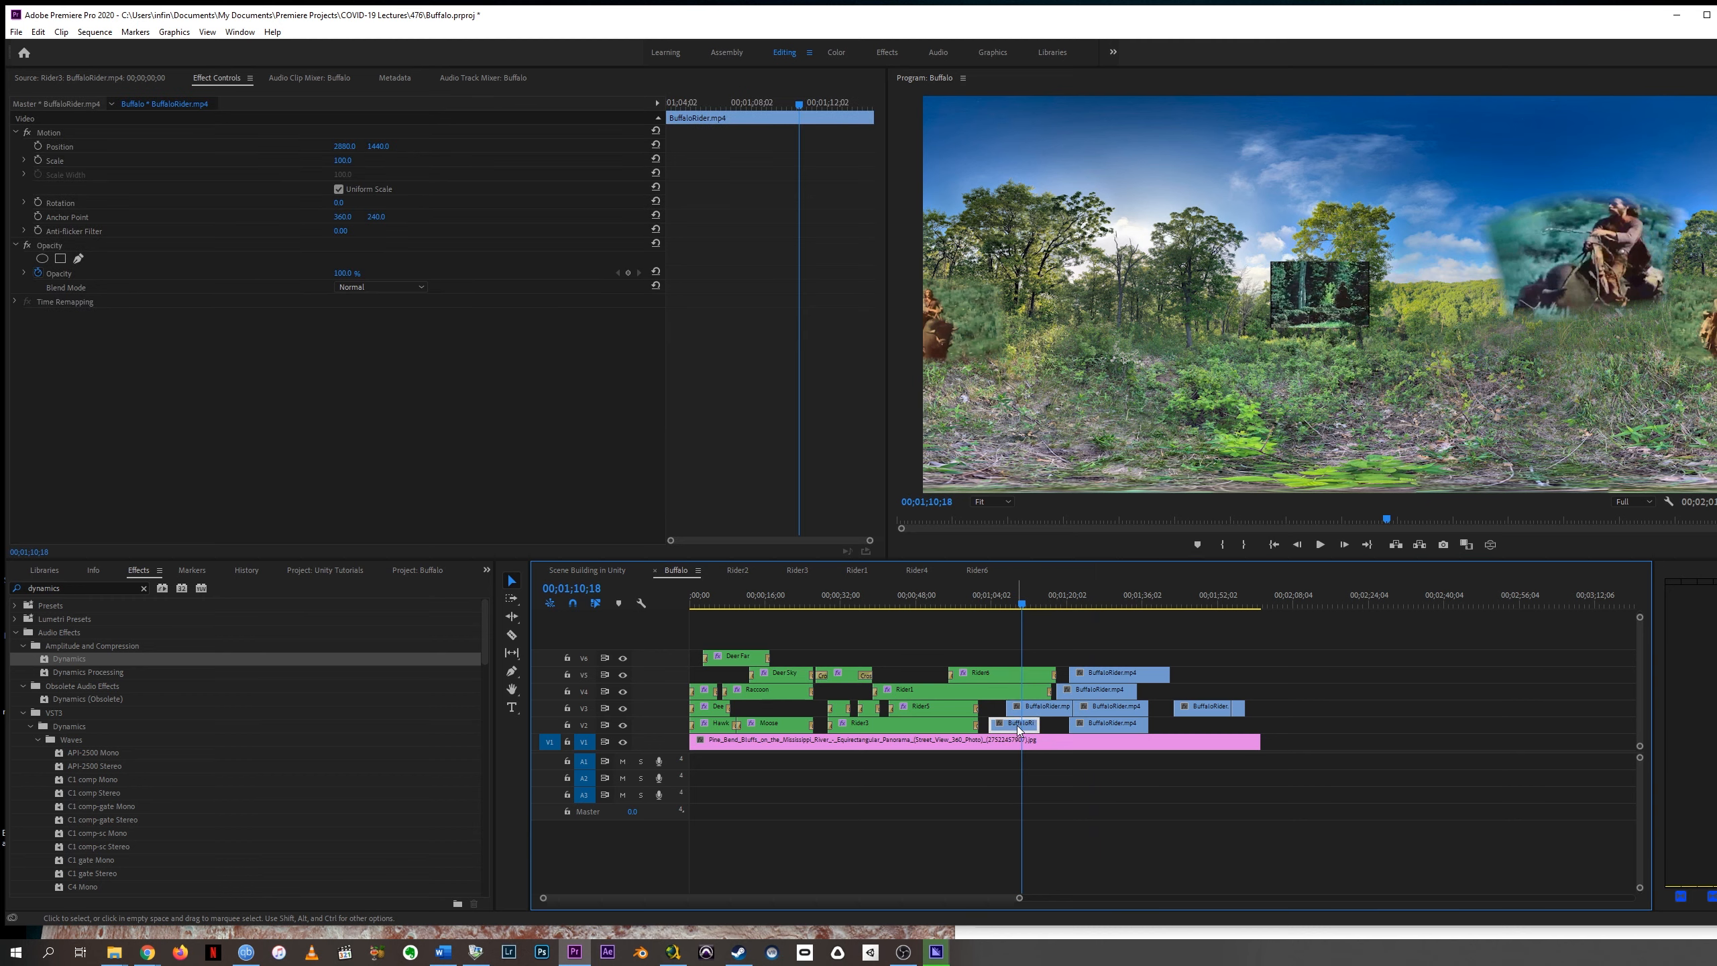
{"action": "right_click", "coordinate": [1016, 725]}
{"action": "left_click", "coordinate": [1069, 408]}
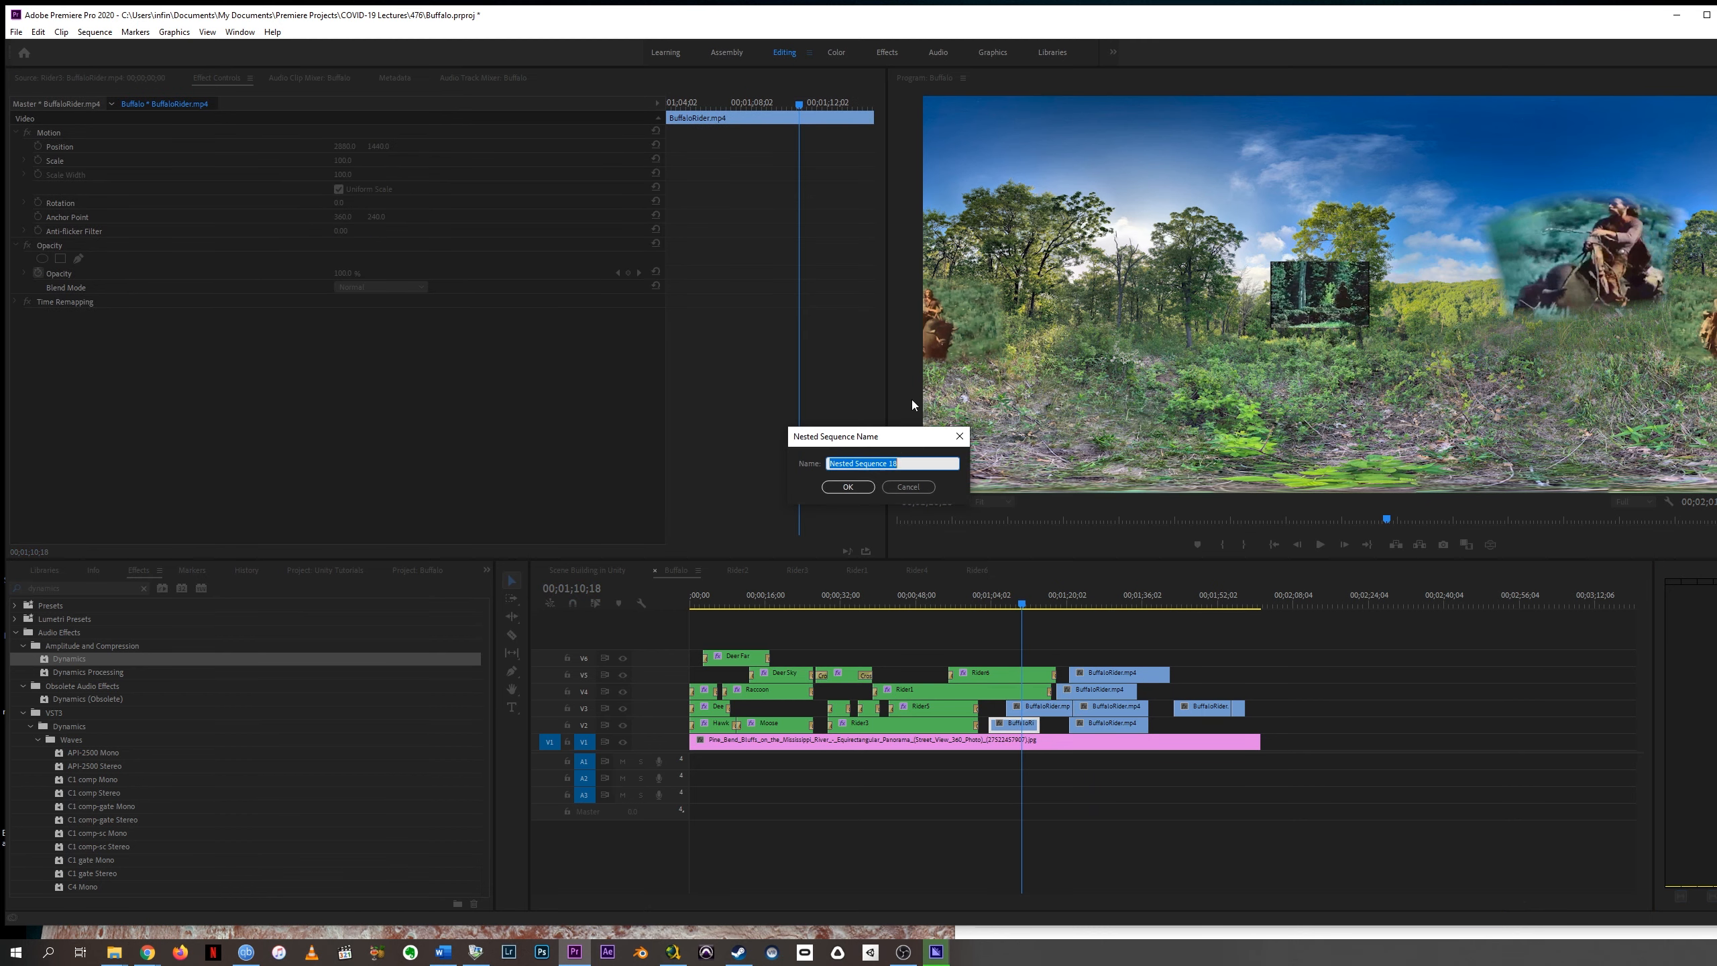
{"action": "type", "text": "Rid"}
{"action": "key", "text": "shift+Left"}
{"action": "key", "text": "shift+Left"}
{"action": "key", "text": "shift+Left"}
{"action": "key", "text": "Right"}
{"action": "type", "text": "7"}
{"action": "key", "text": "Return"}
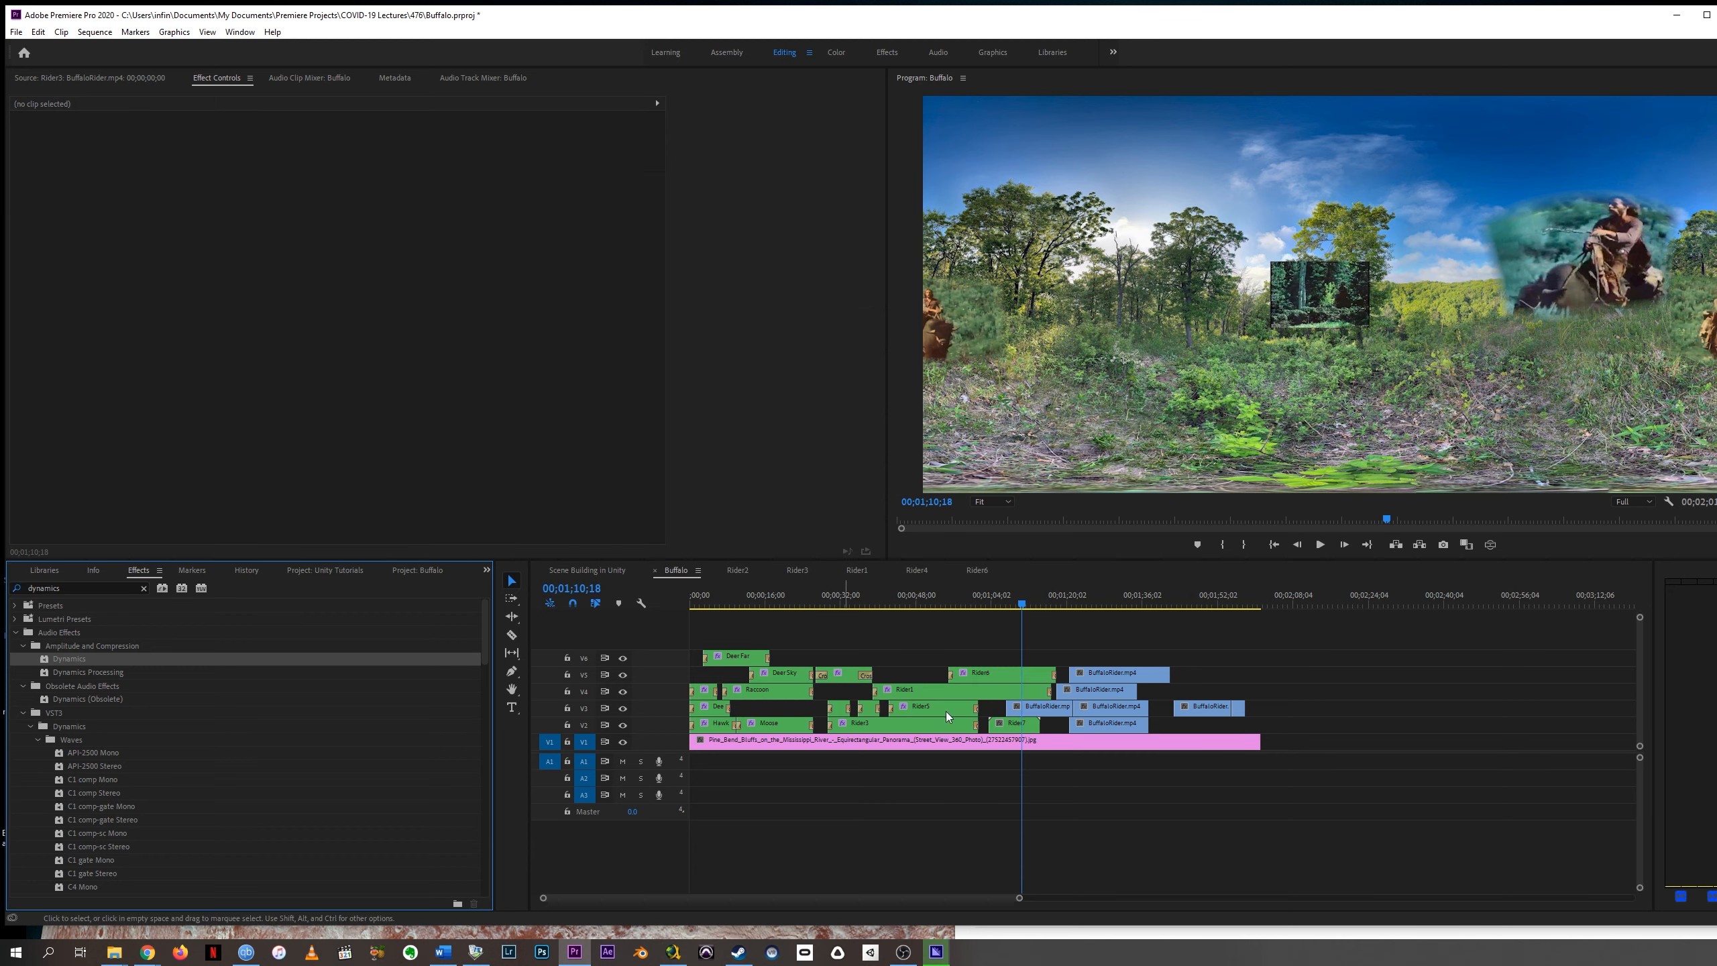
Nest the first BuffaloRider.mp4 clip on track V3 as a sequence named Rider8.
{"action": "right_click", "coordinate": [1052, 709]}
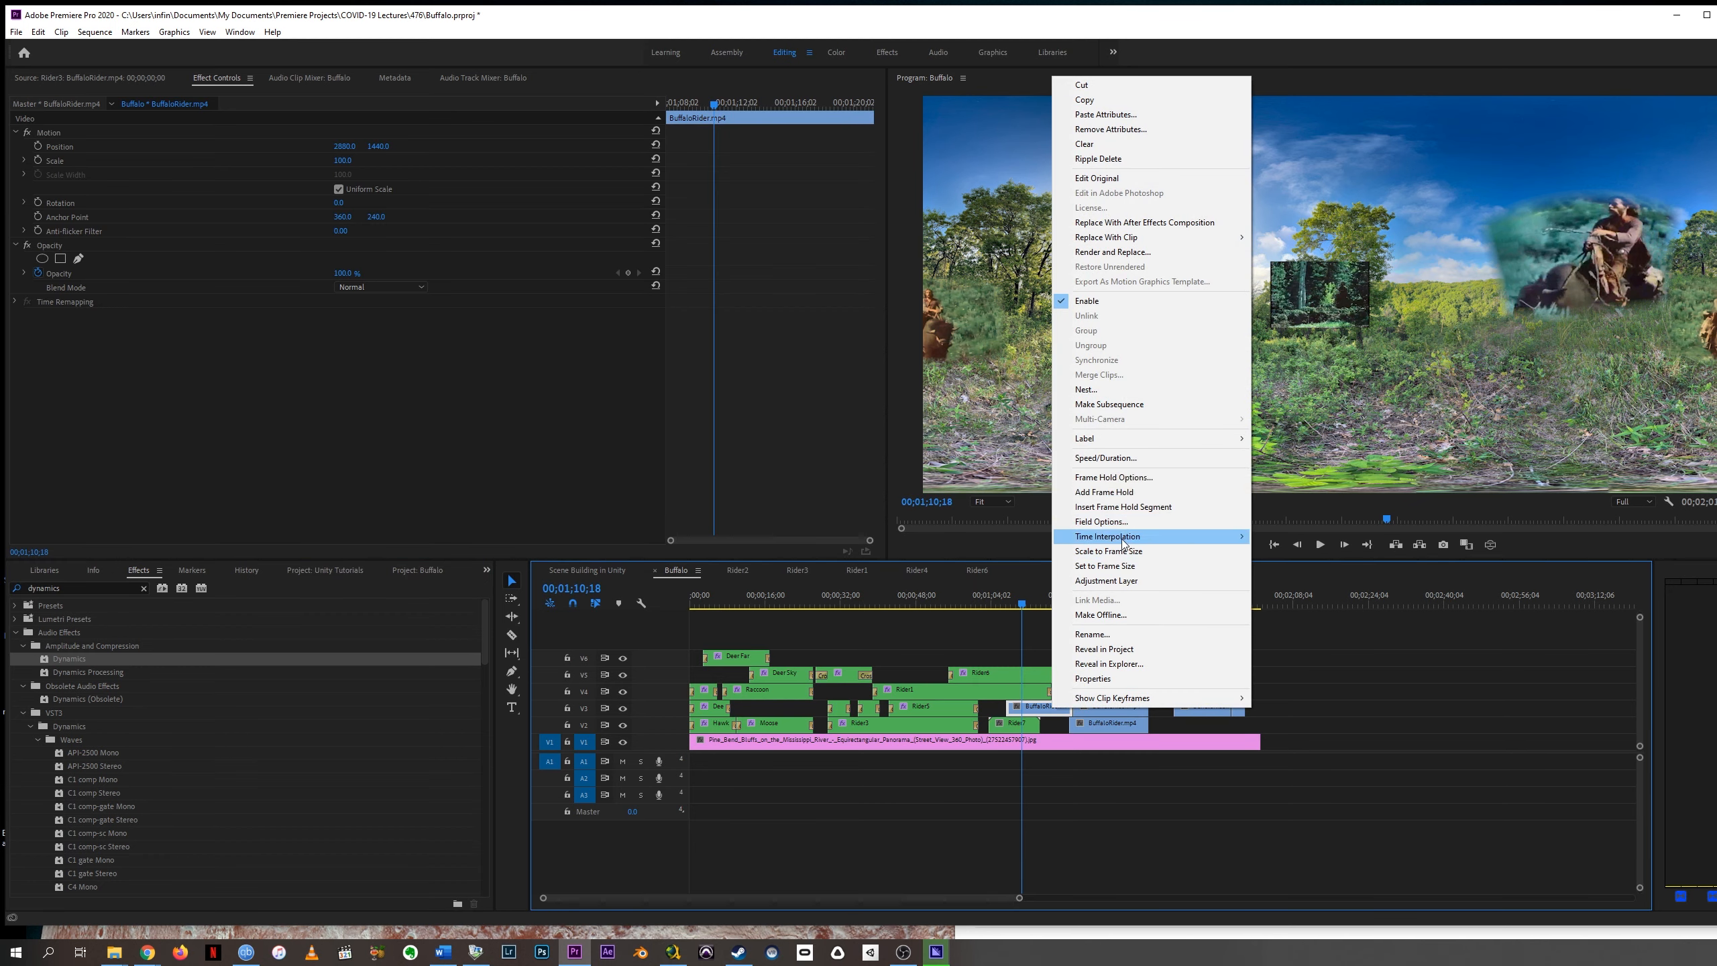
{"action": "left_click", "coordinate": [1122, 389]}
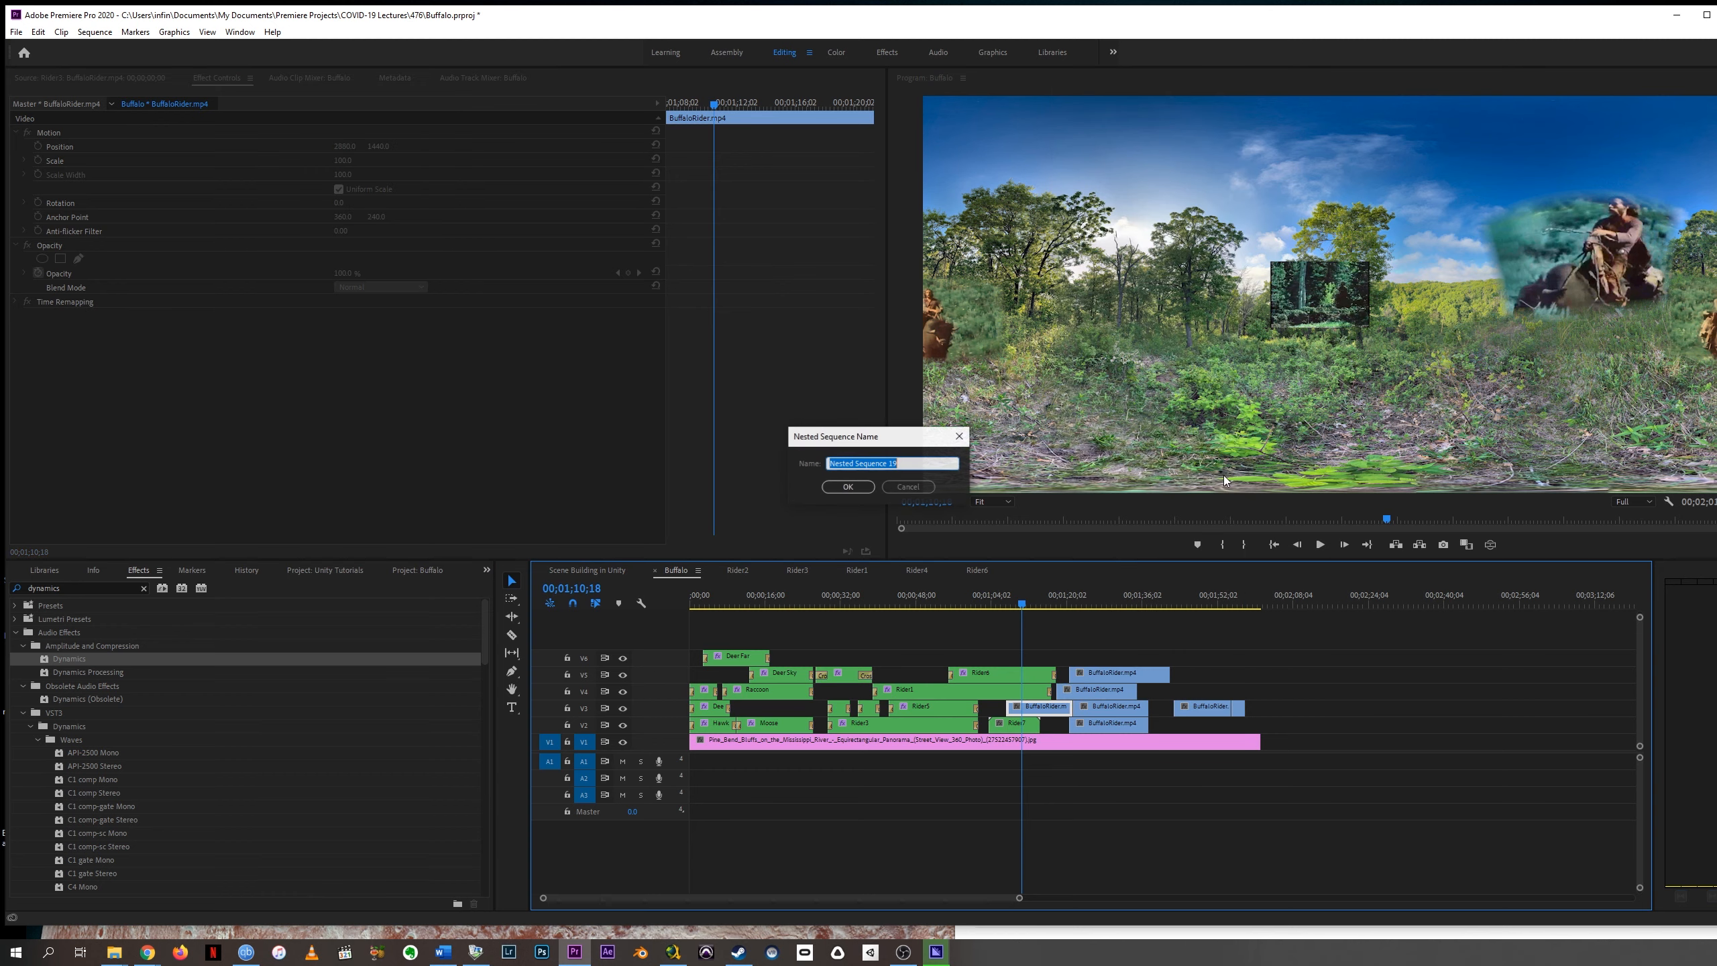
{"action": "type", "text": "Rider8"}
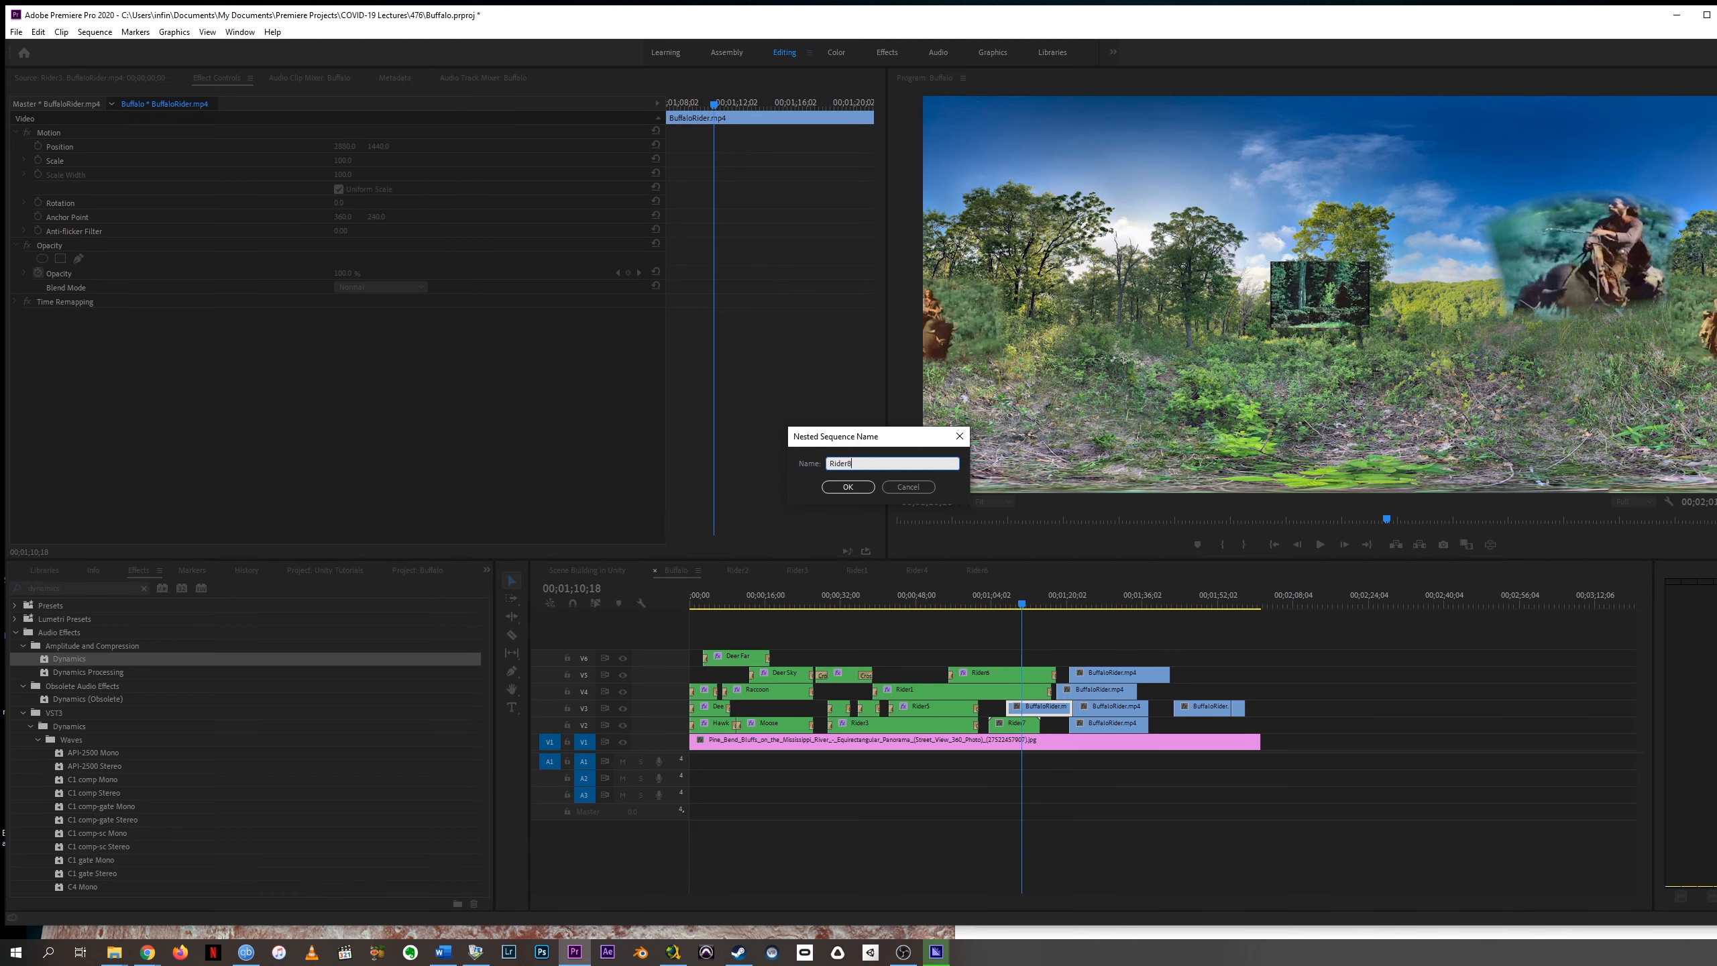
{"action": "key", "text": "Return"}
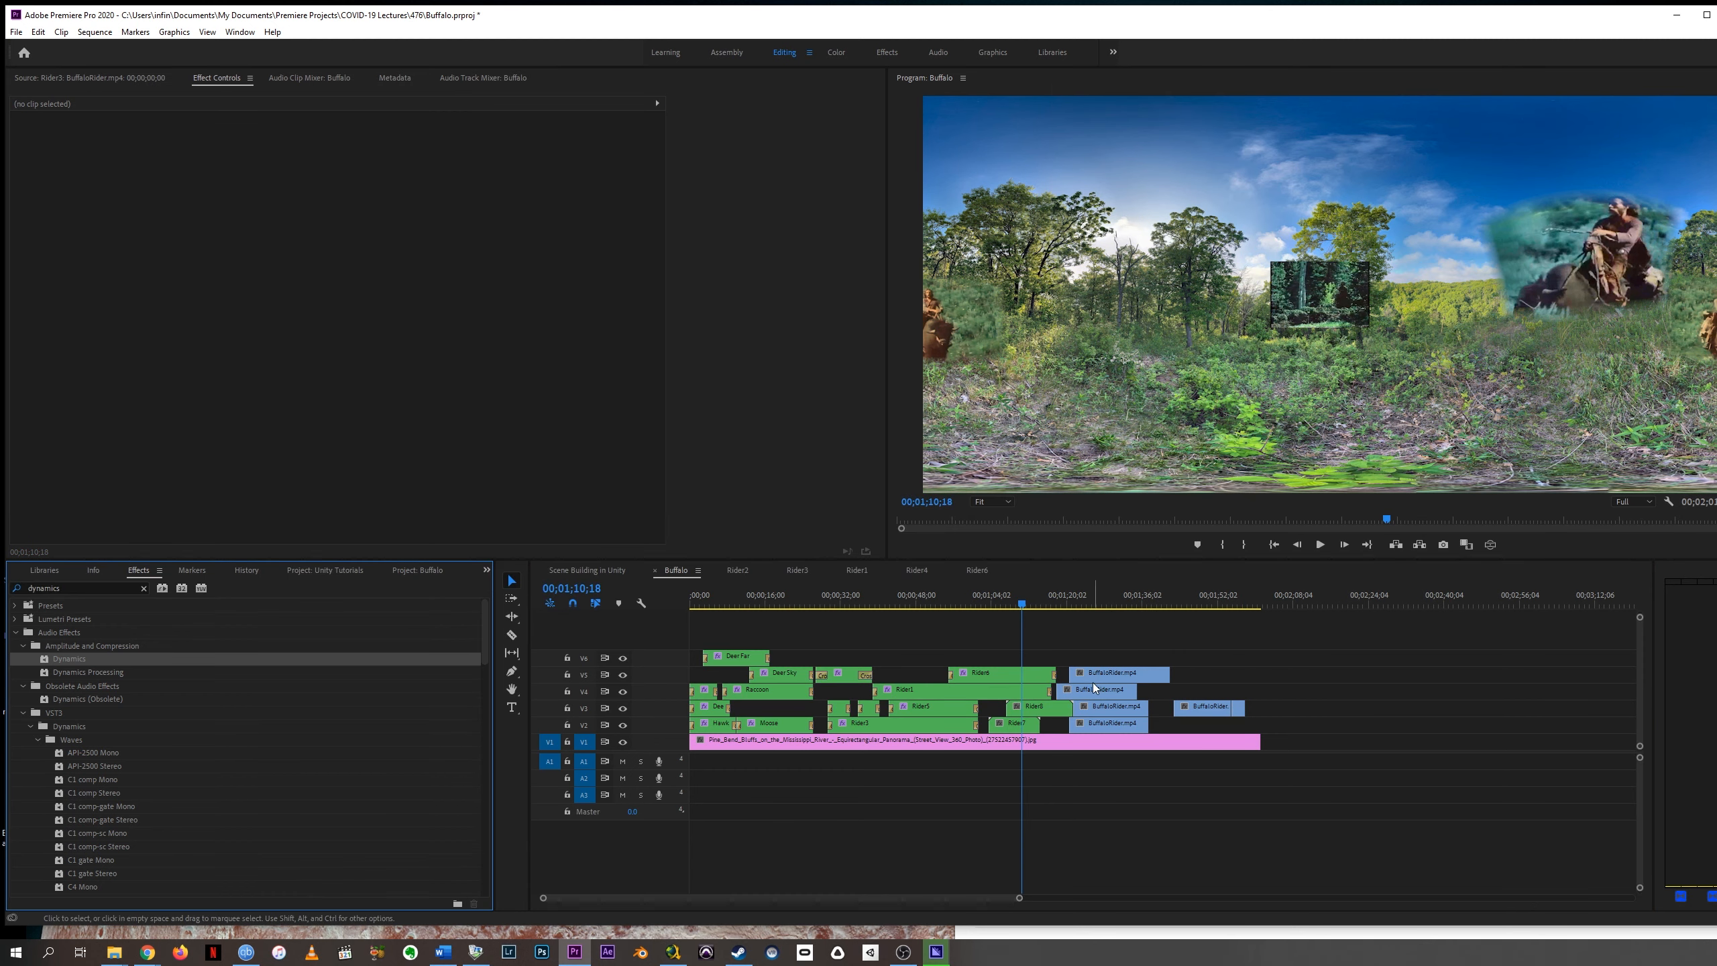
Nest the BuffaloRider.mp4 clip on track V5 as a sequence named Rider9.
{"action": "left_click", "coordinate": [1097, 672]}
{"action": "right_click", "coordinate": [1097, 672]}
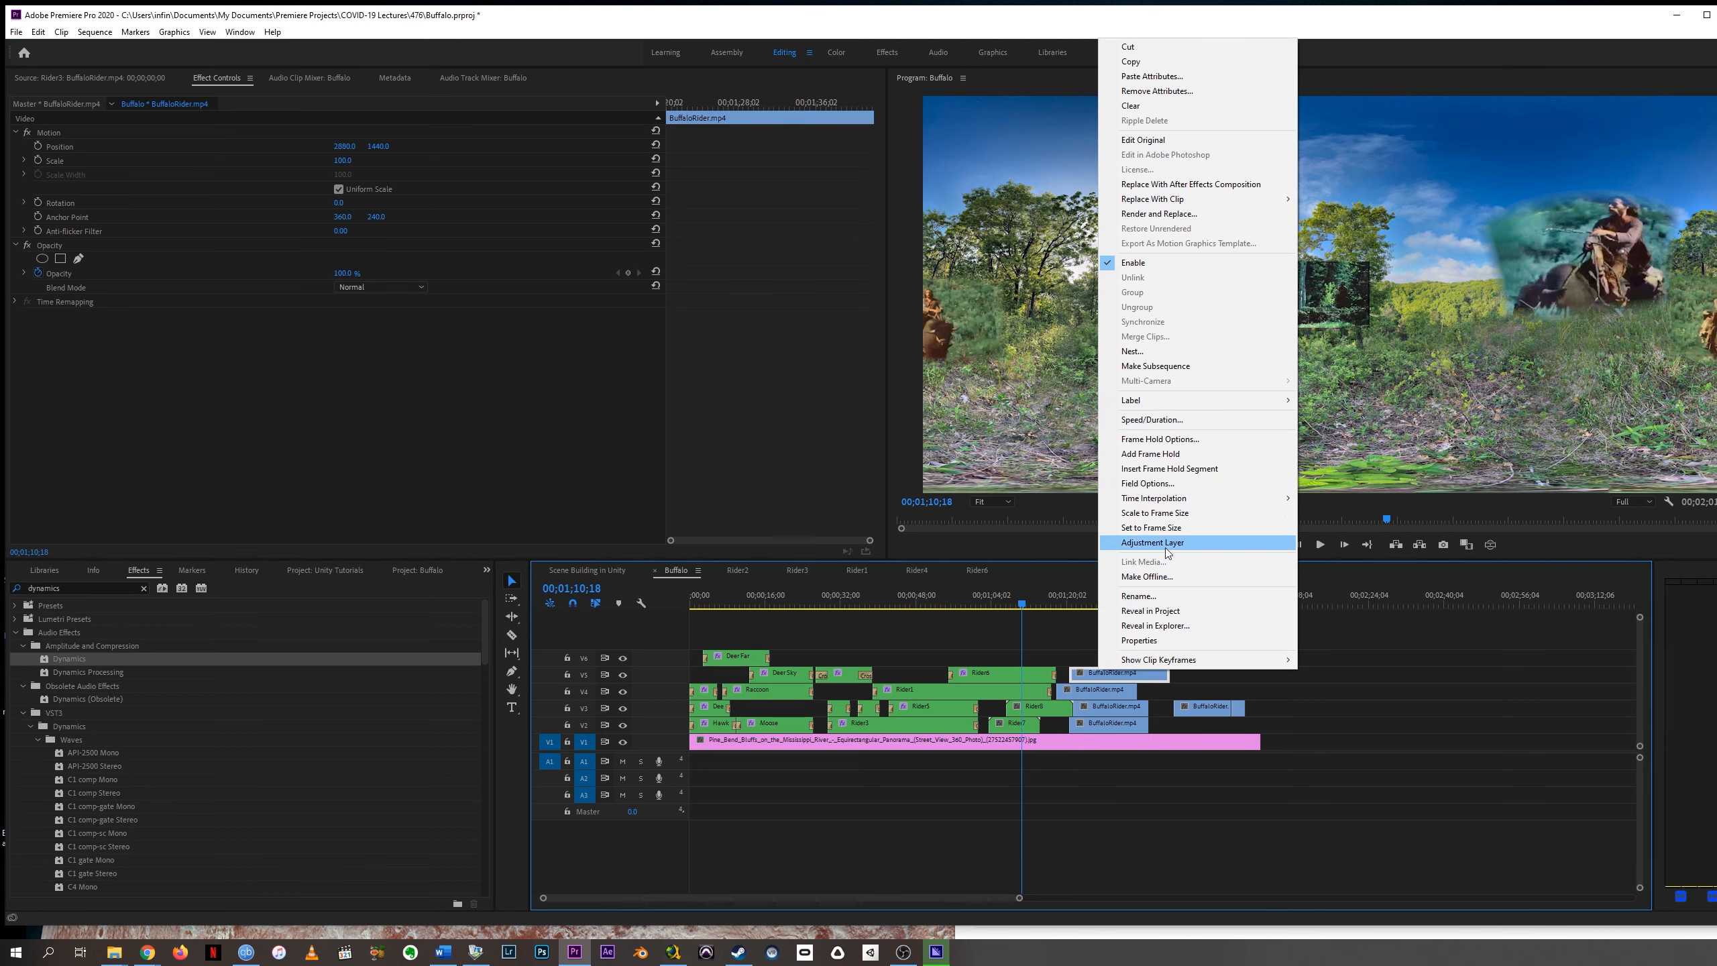
{"action": "left_click", "coordinate": [1133, 351]}
{"action": "type", "text": "Rider"}
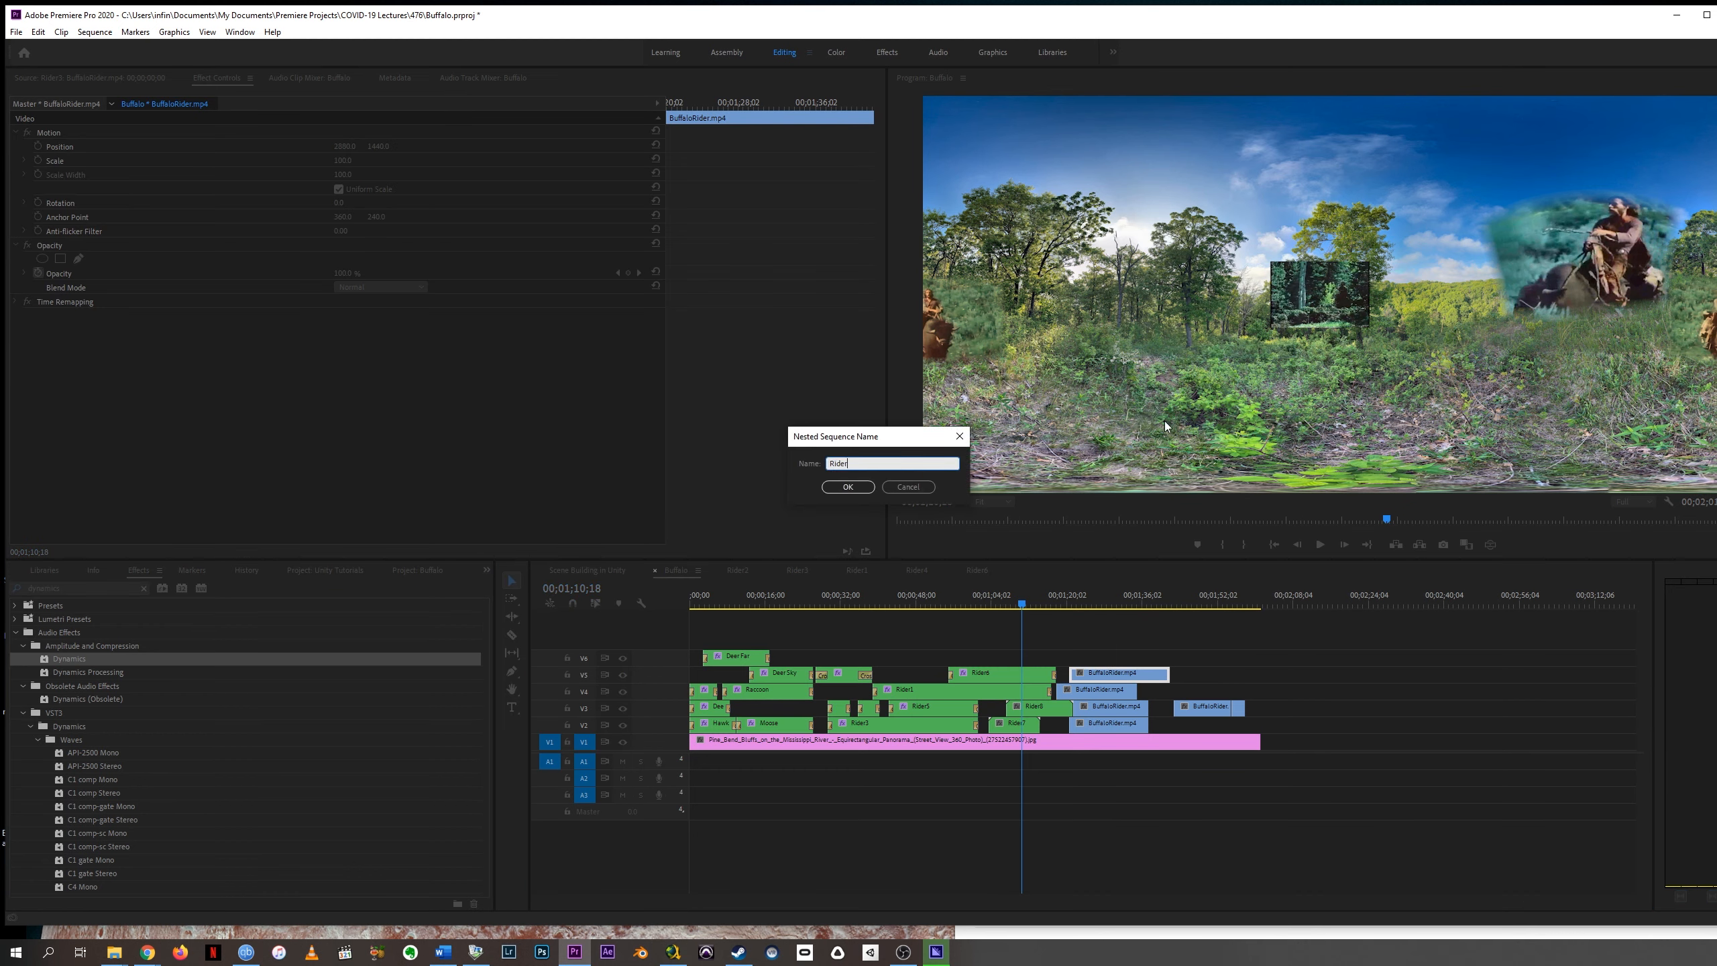
{"action": "type", "text": "9"}
{"action": "key", "text": "Return"}
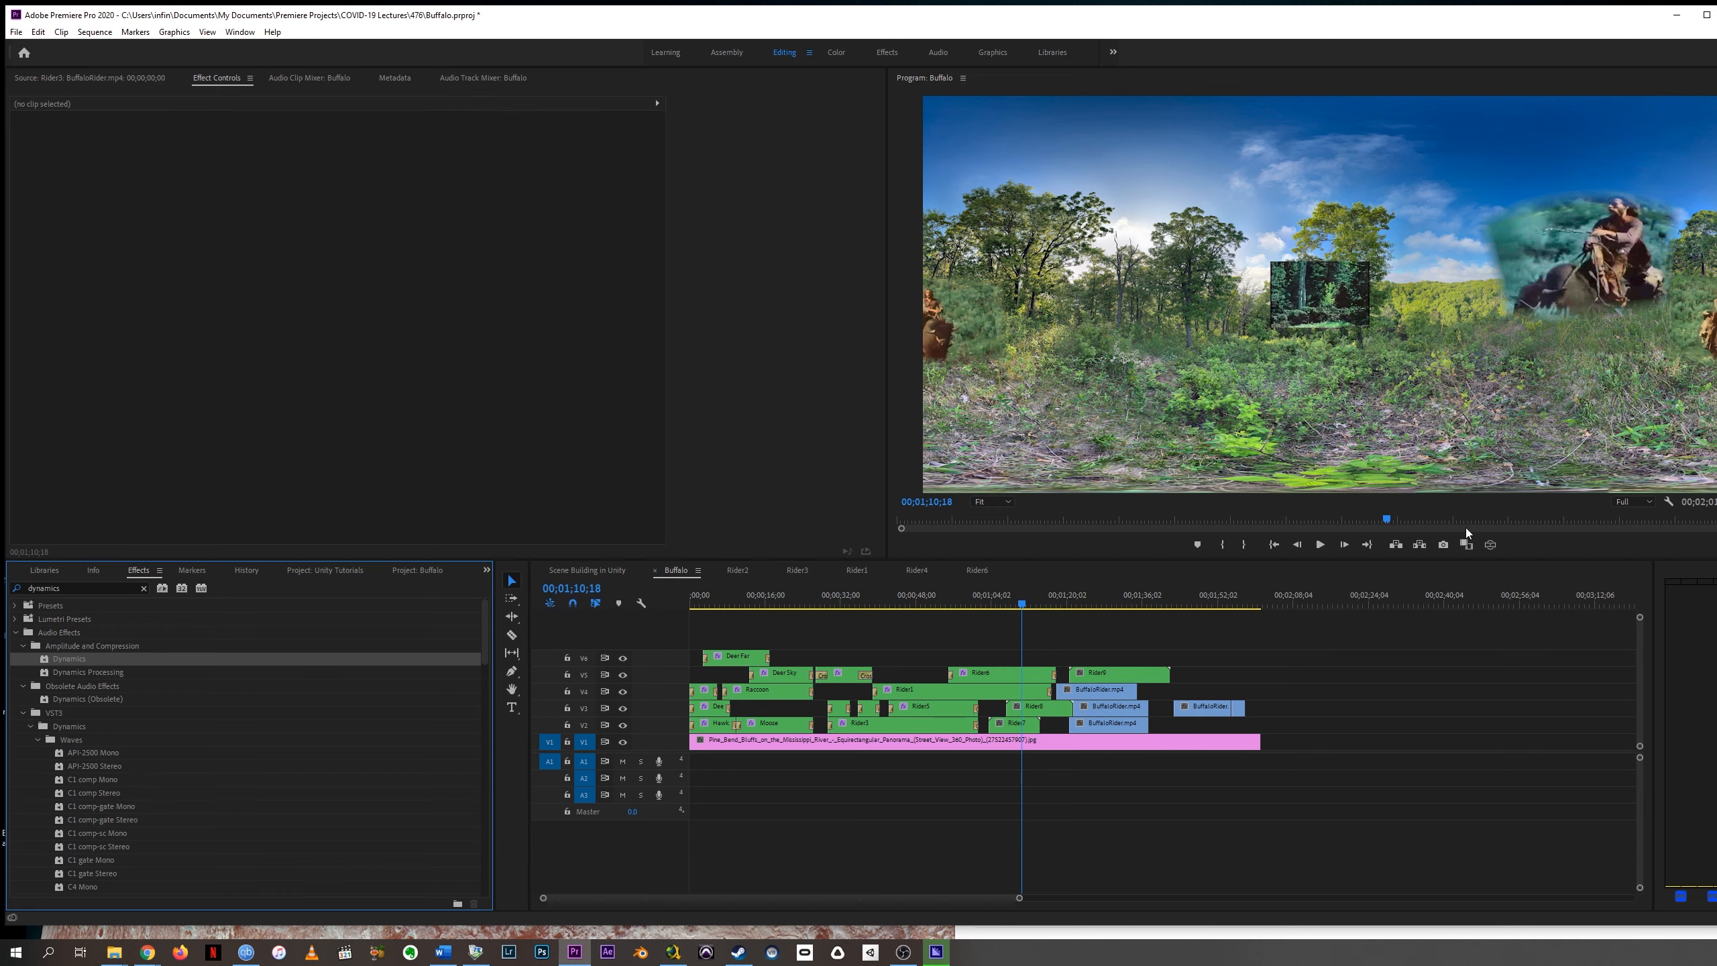
Nest the BuffaloRider.mp4 clip on track V4 as a sequence named Rider10.
{"action": "left_click", "coordinate": [1096, 693]}
{"action": "right_click", "coordinate": [1096, 693]}
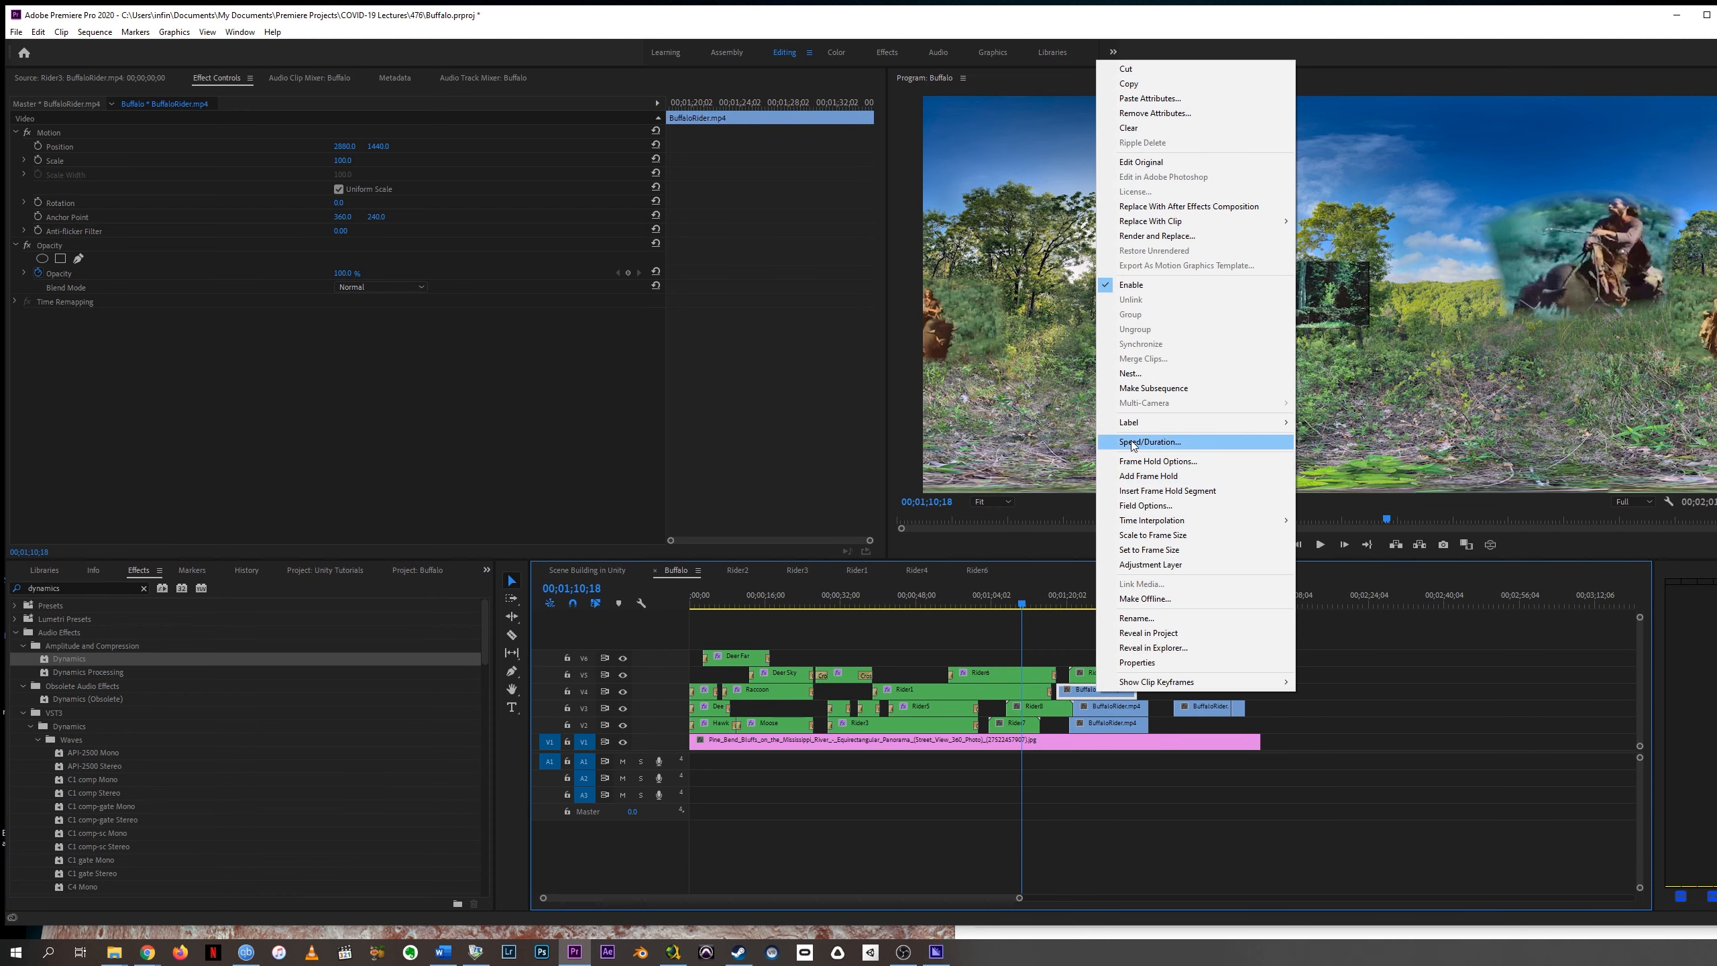
{"action": "left_click", "coordinate": [1143, 372]}
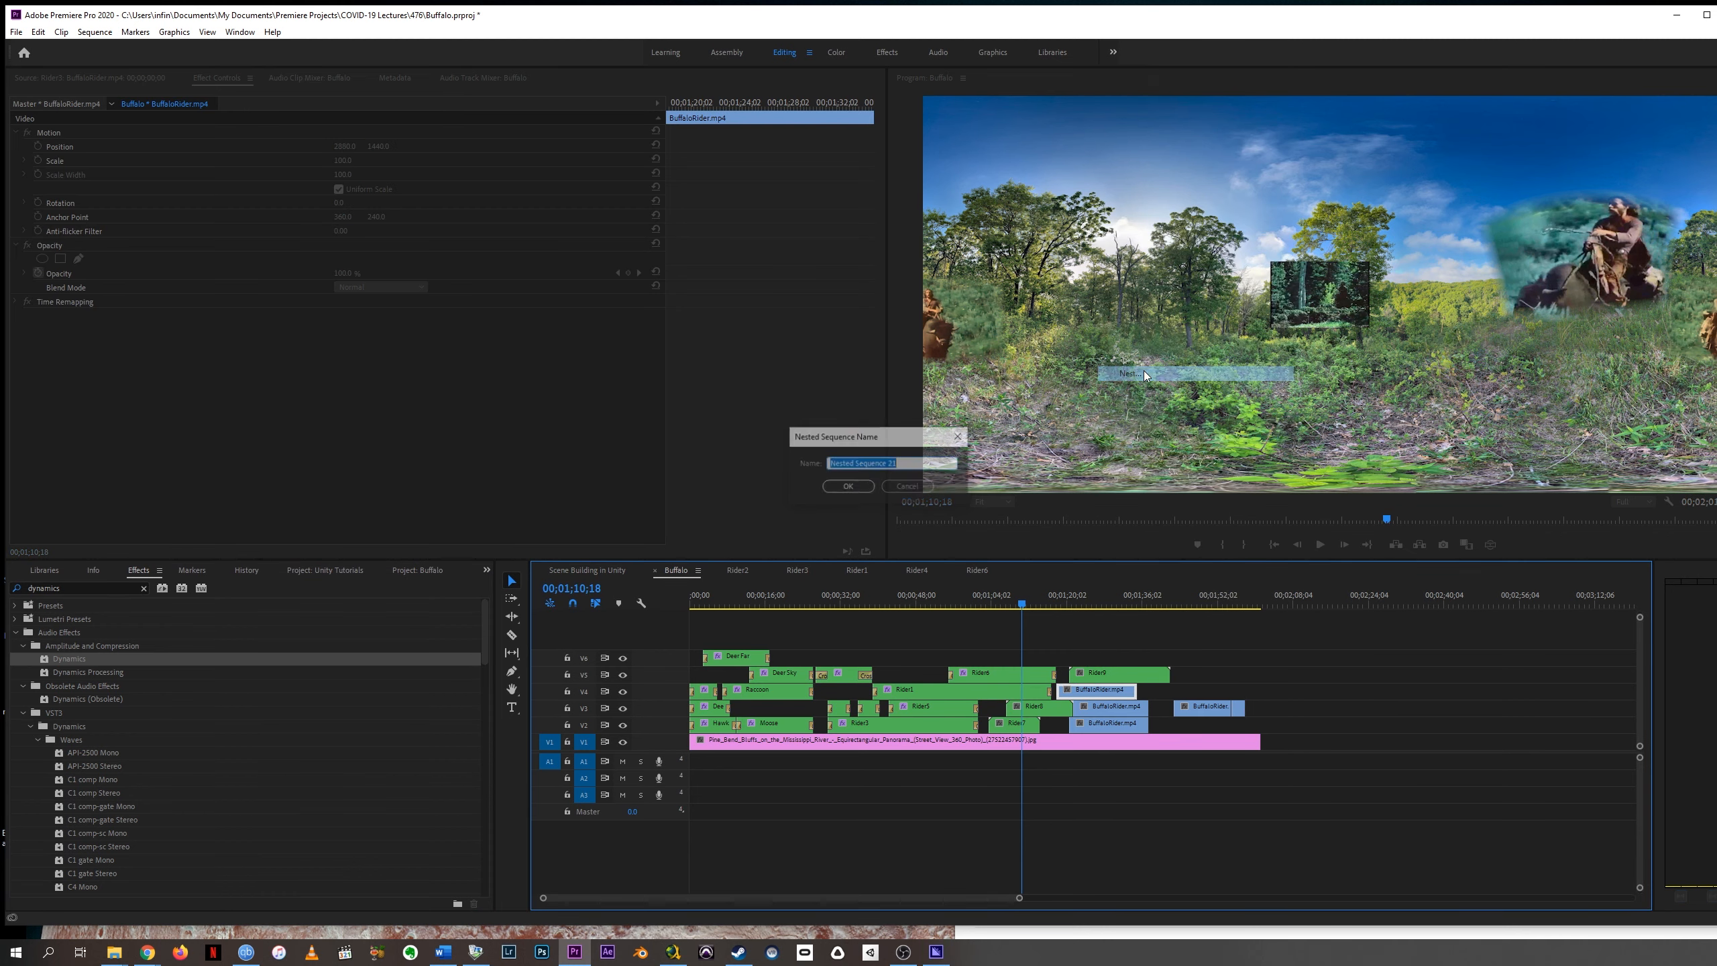
{"action": "type", "text": "Rider10"}
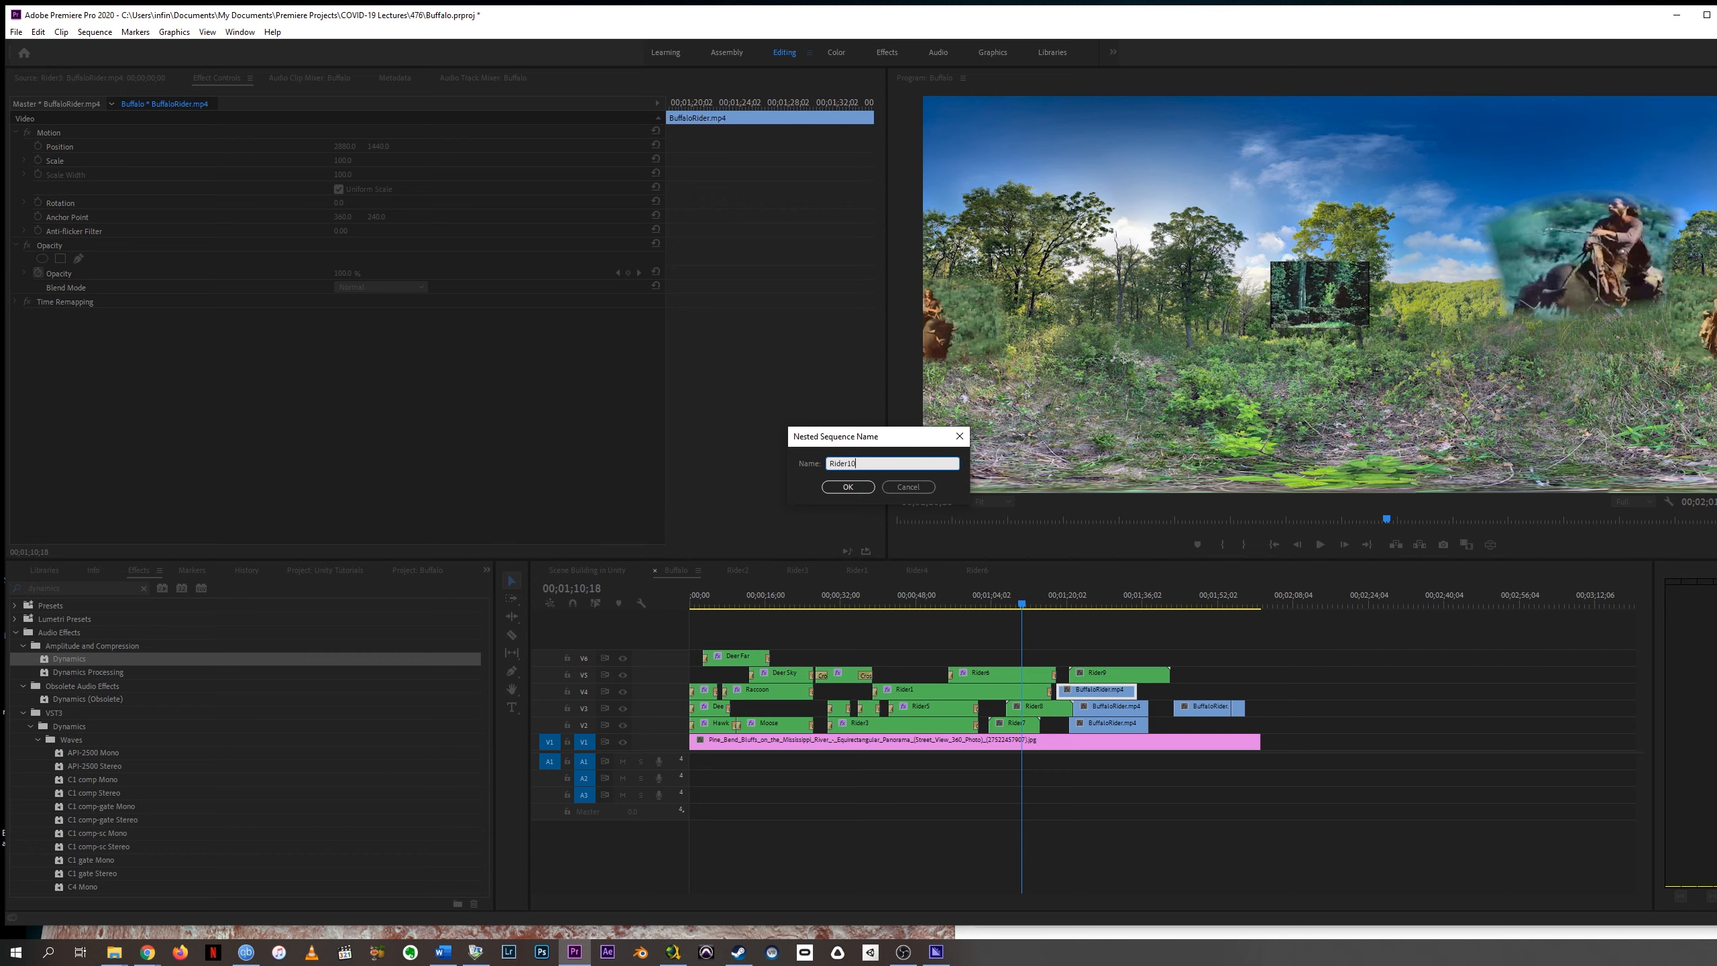
{"action": "key", "text": "Return"}
Nest the BuffaloRider.mp4 clip directly after Rider8 on track V3 as a sequence named Rider11.
{"action": "right_click", "coordinate": [1098, 711]}
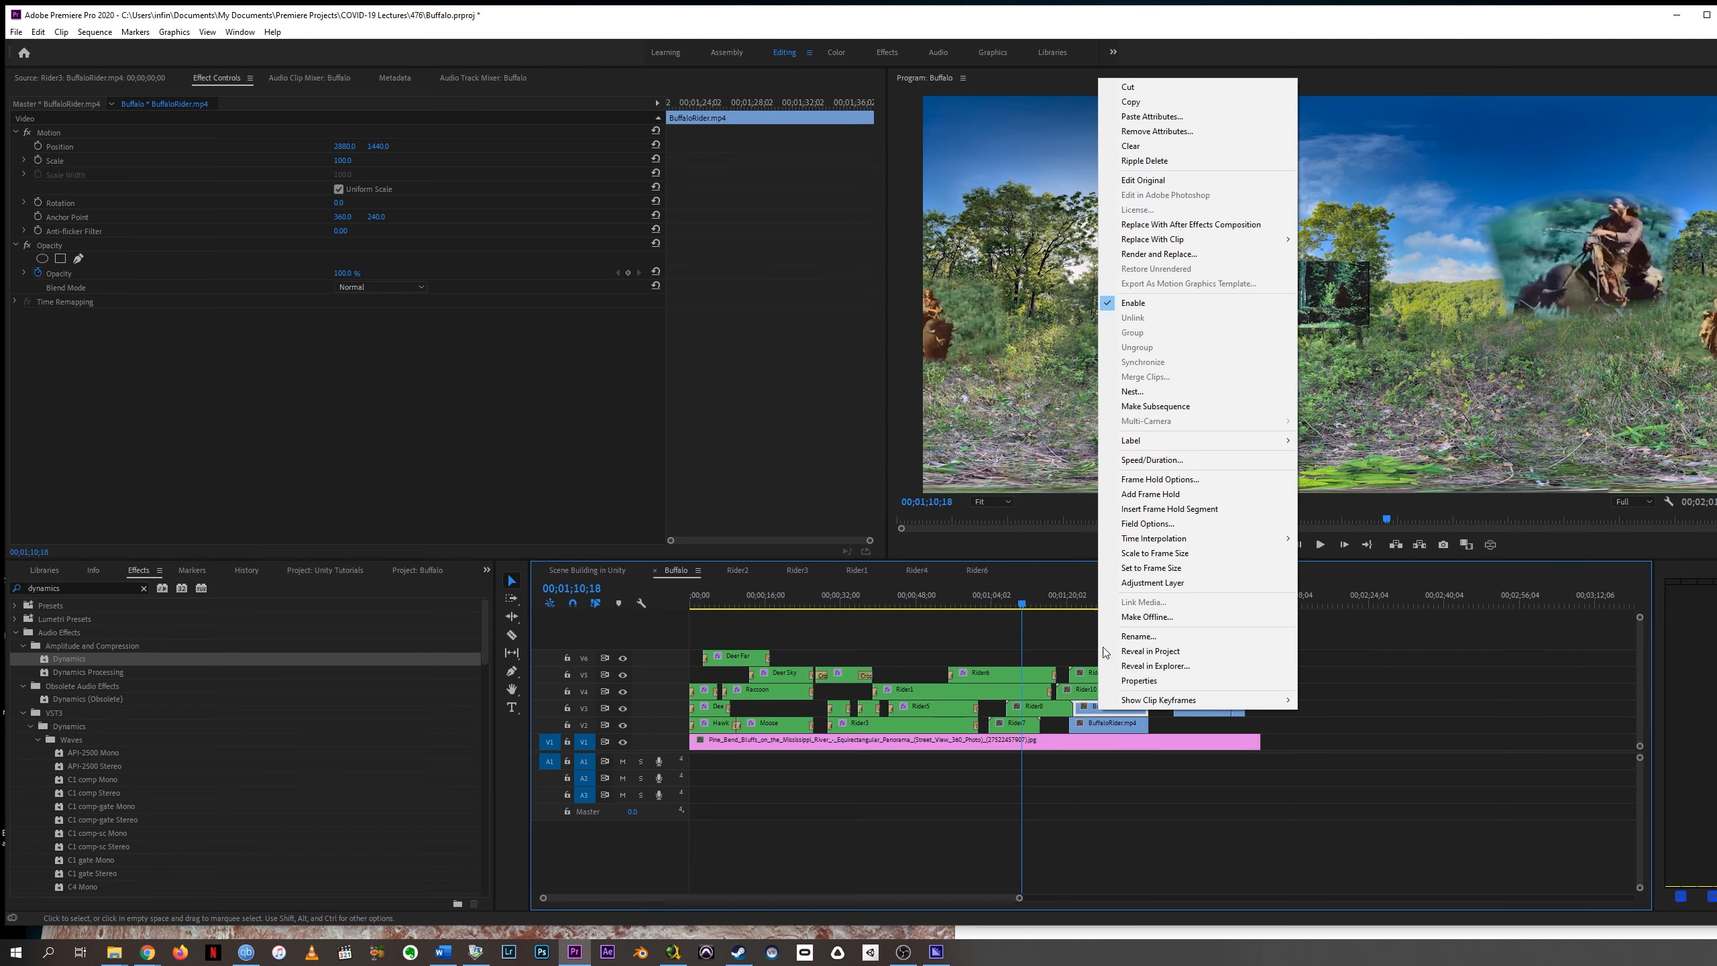
{"action": "left_click", "coordinate": [1157, 392]}
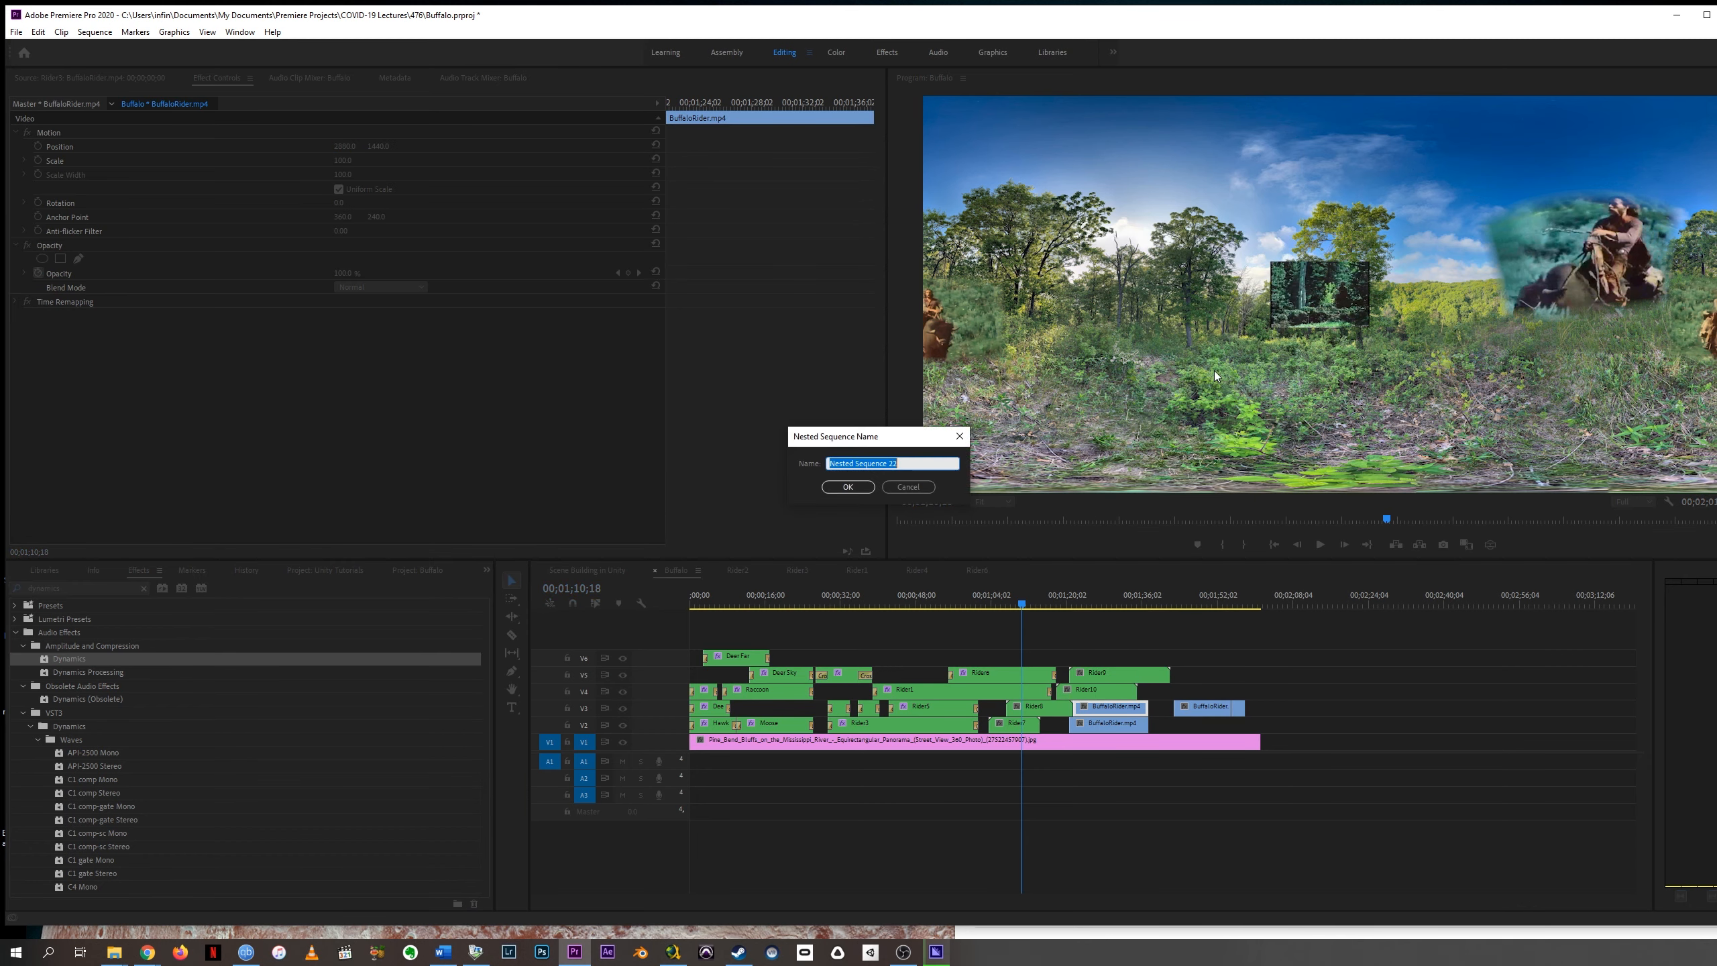
{"action": "type", "text": "Rider11"}
{"action": "key", "text": "Return"}
Nest the BuffaloRider.mp4 clip on track V2, below Rider11, as a sequence named Rider12.
{"action": "right_click", "coordinate": [1108, 722]}
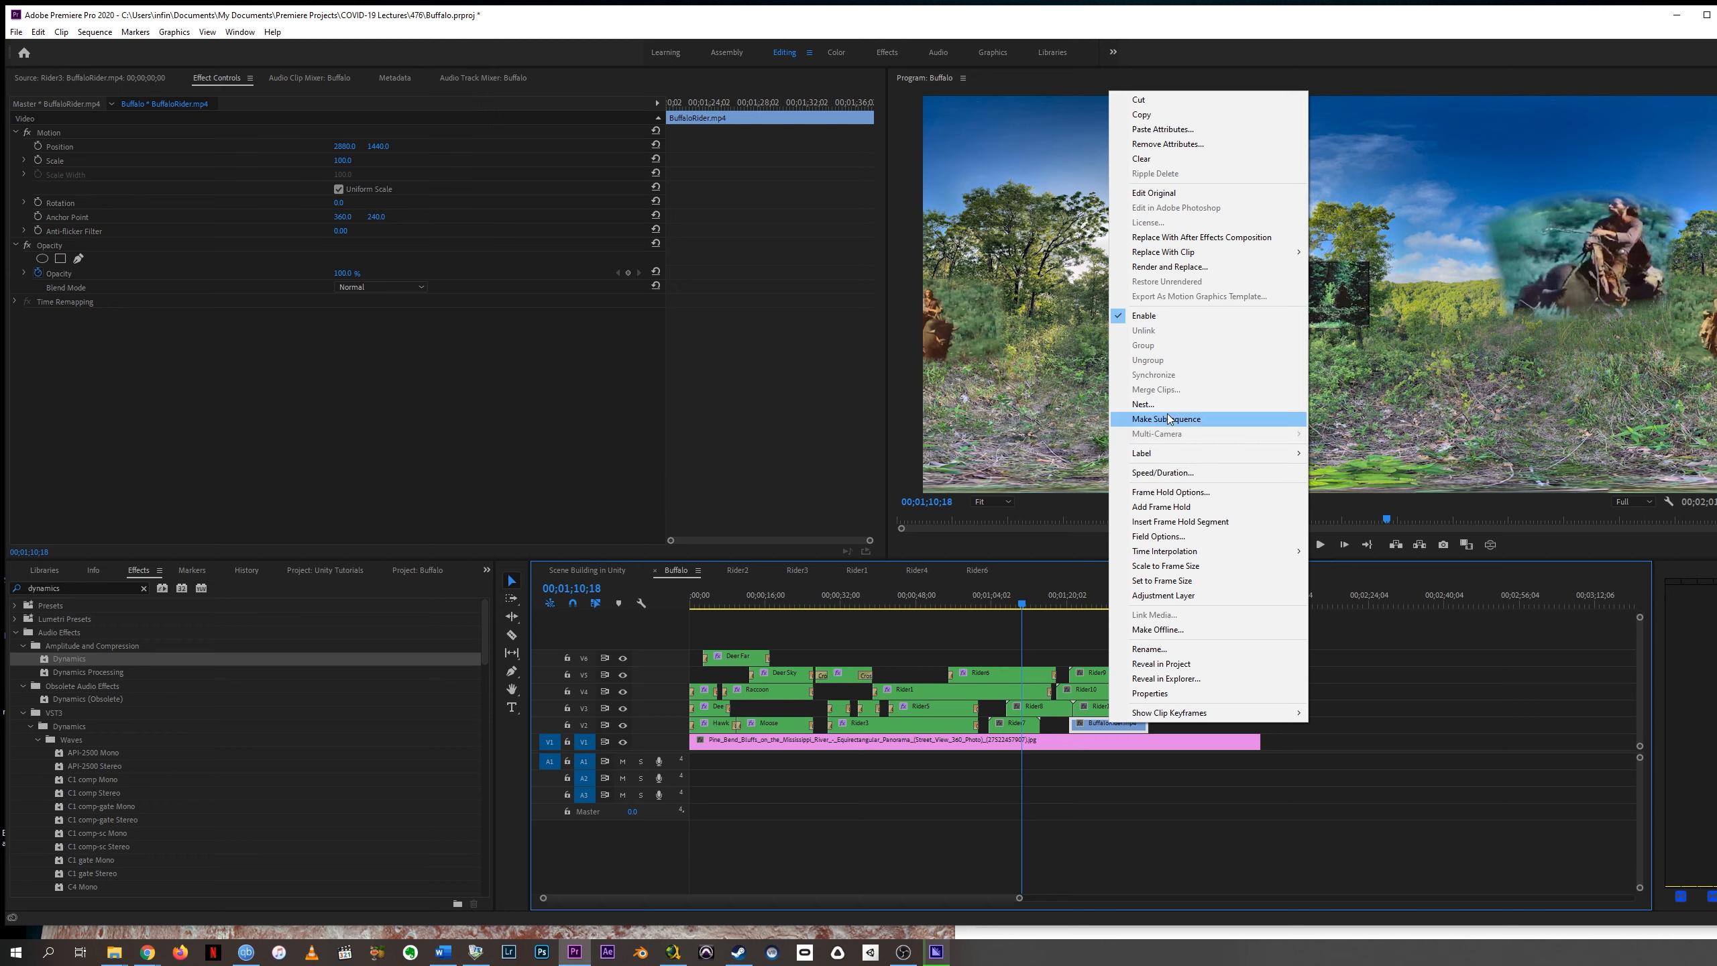
{"action": "left_click", "coordinate": [1149, 404]}
{"action": "type", "text": "Rider"}
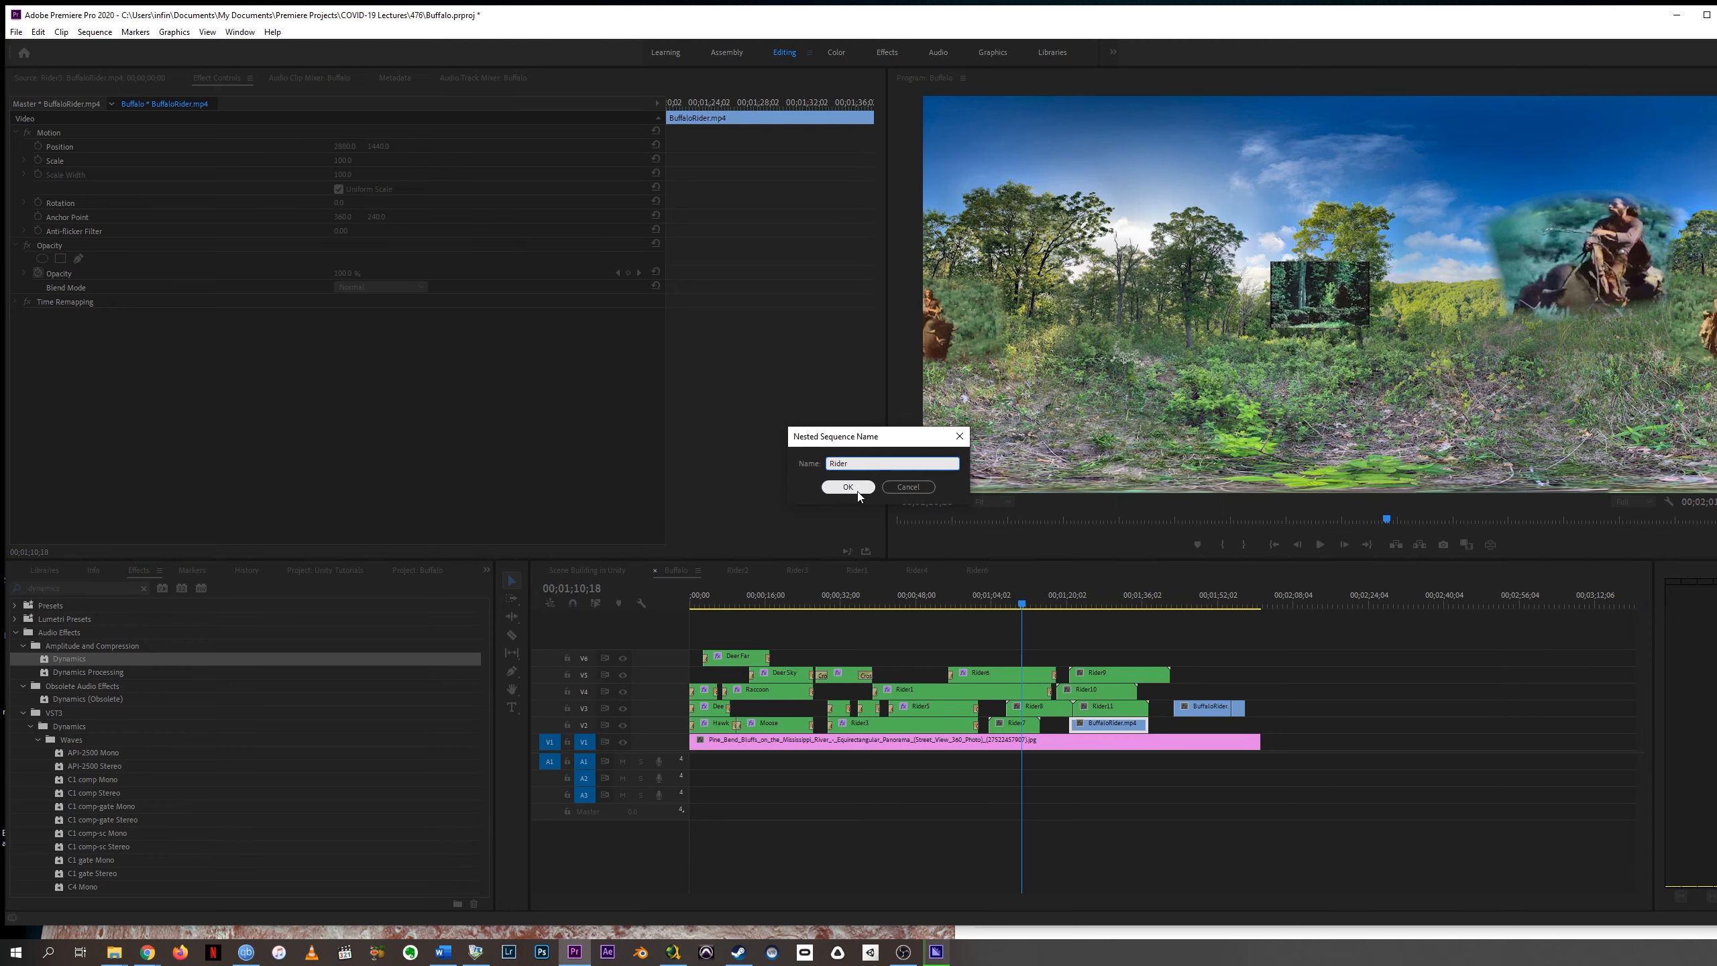
{"action": "type", "text": "12"}
{"action": "left_click", "coordinate": [843, 489]}
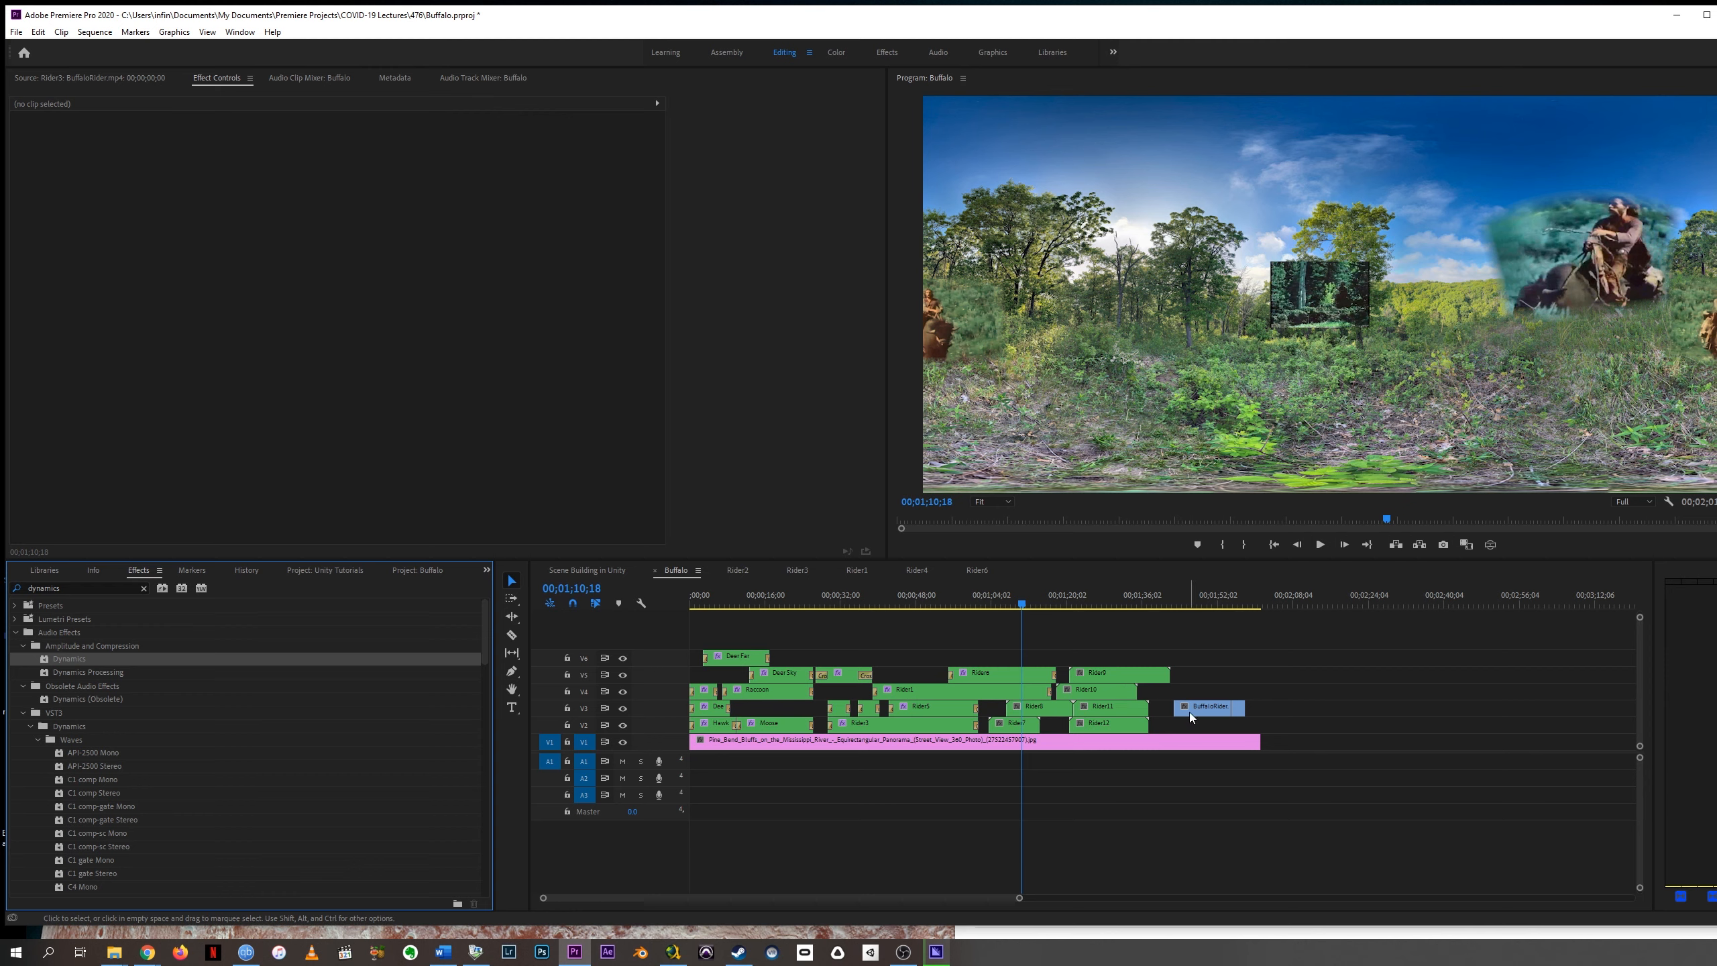
Try to nest only the longer of the last two BuffaloRider.mp4 clips on track V3 as a sequence named RiderEnd.
{"action": "left_click", "coordinate": [1189, 709]}
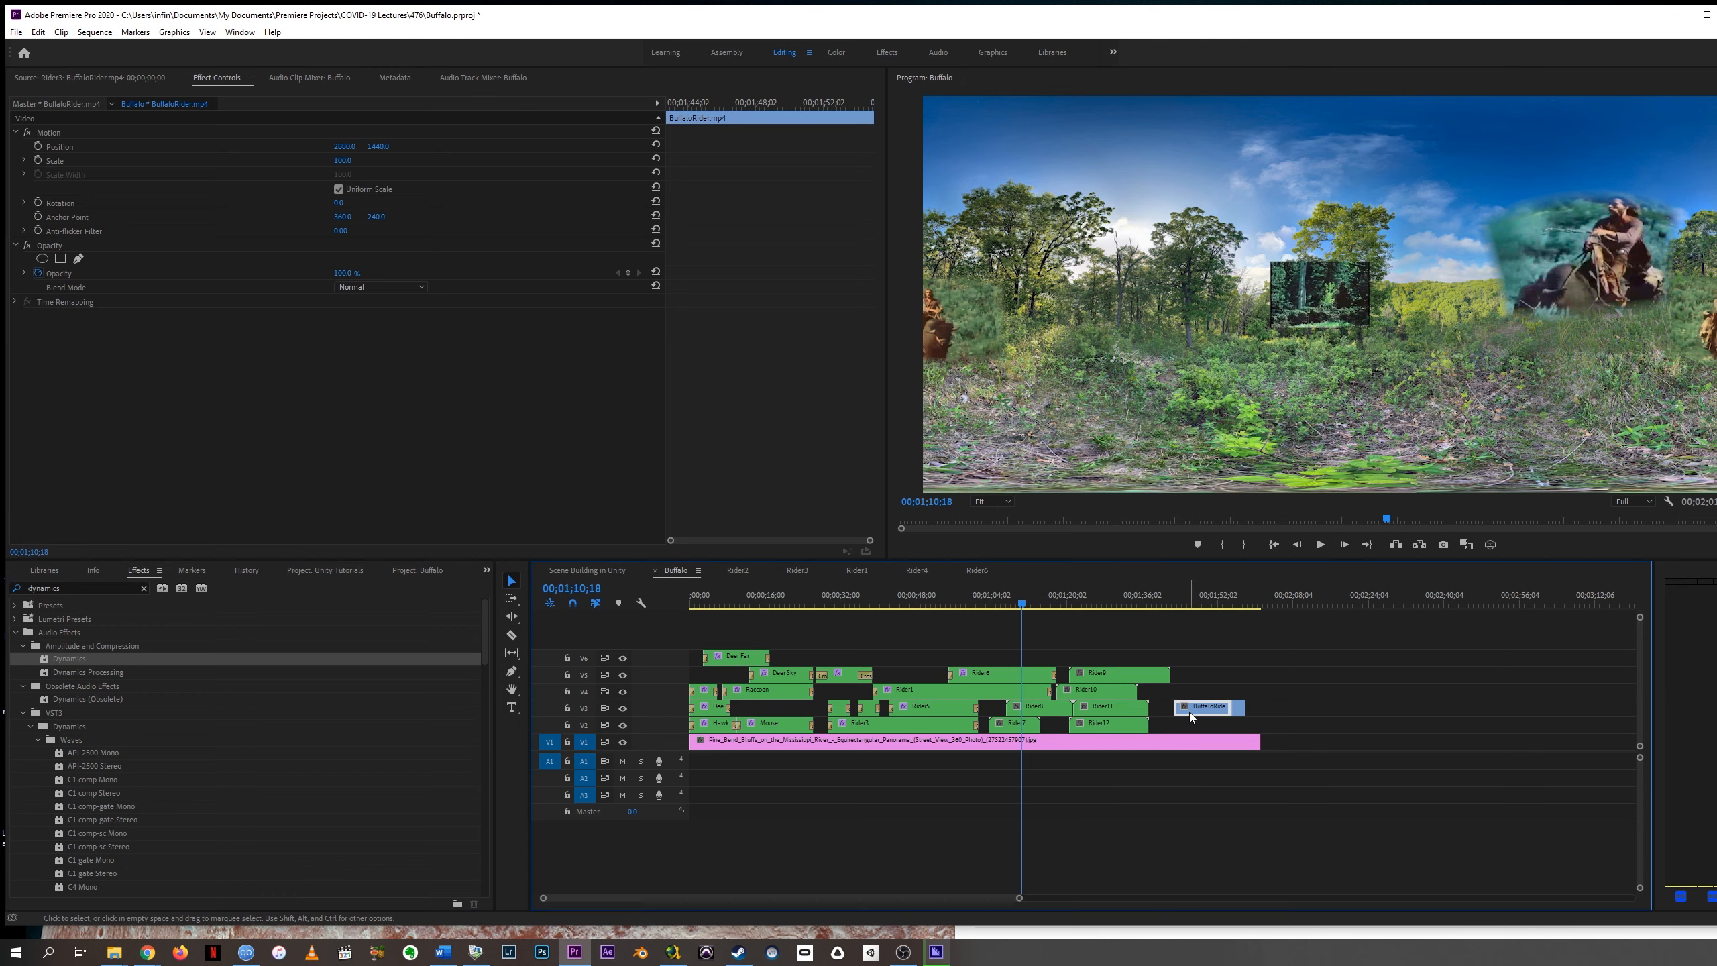
{"action": "right_click", "coordinate": [1188, 711]}
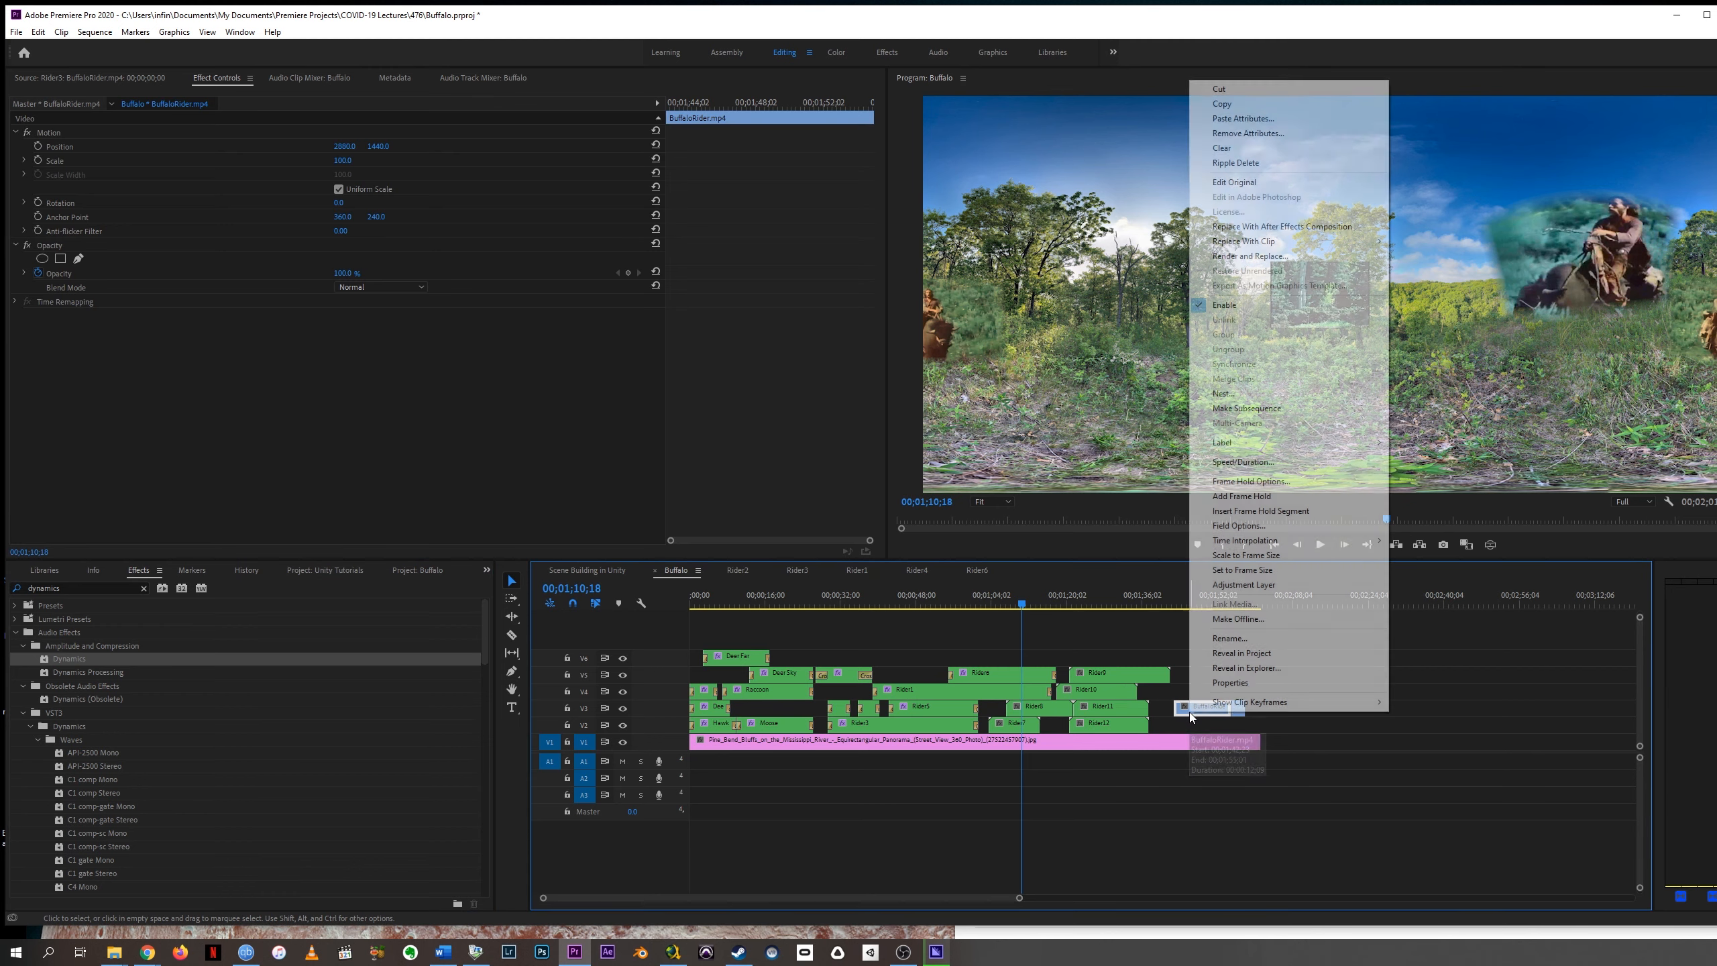
{"action": "left_click", "coordinate": [1225, 394]}
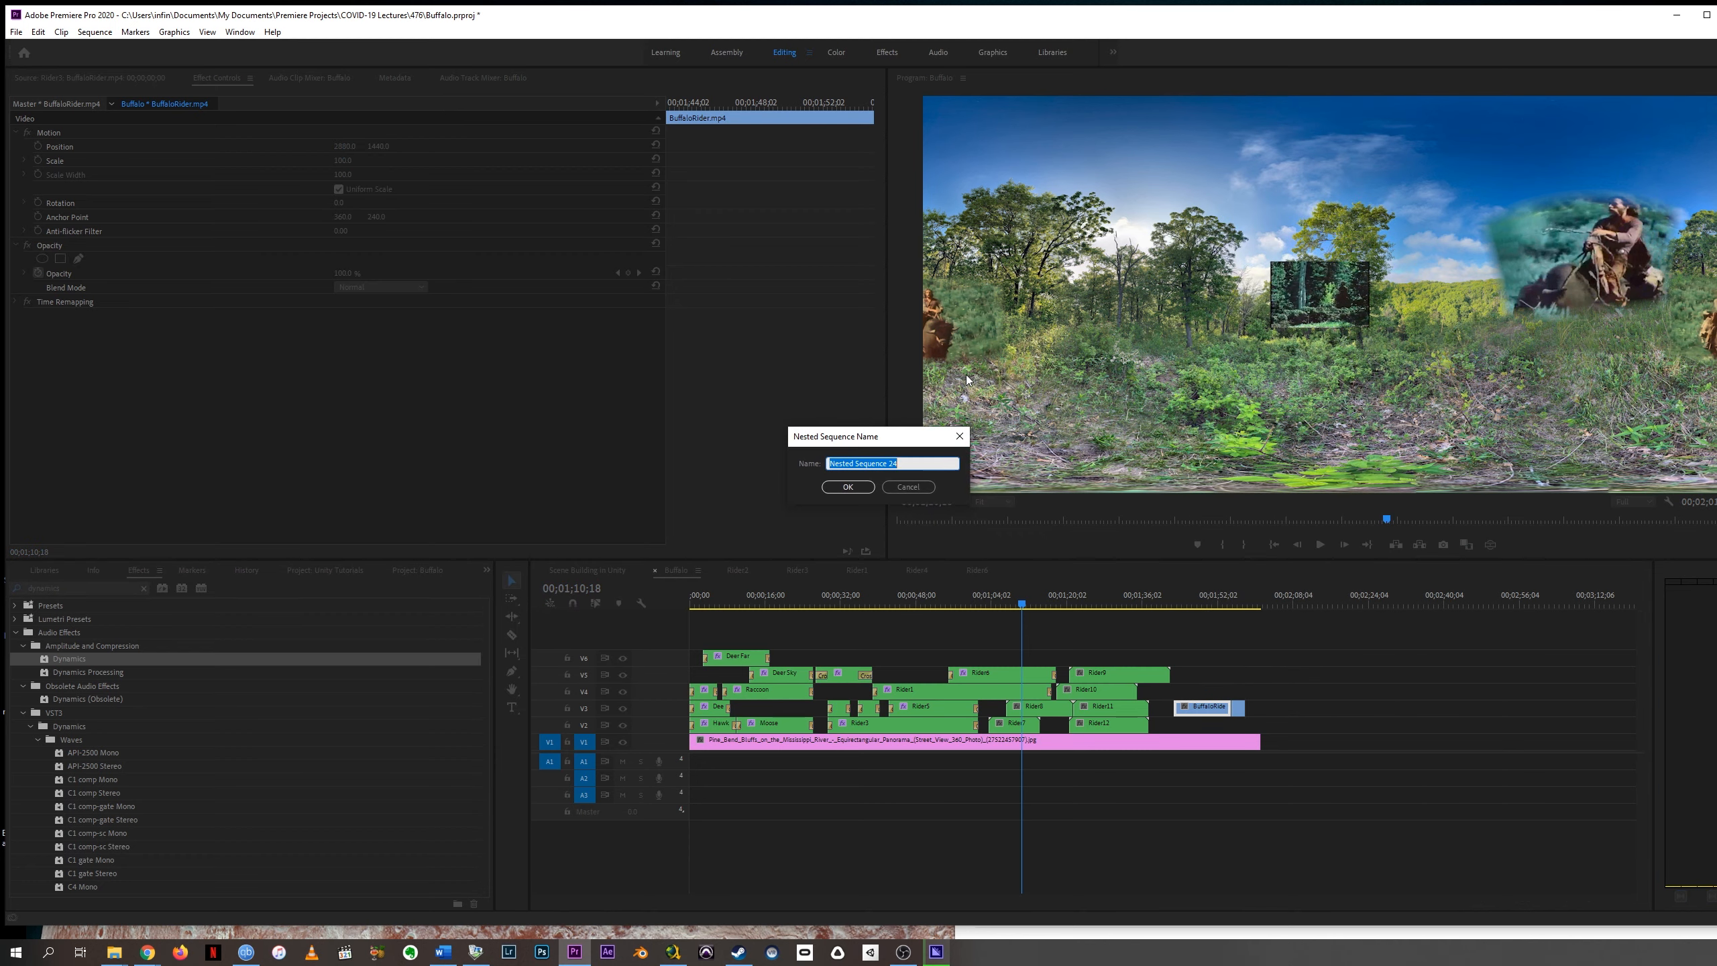
{"action": "type", "text": "RiderEnd"}
{"action": "key", "text": "Return"}
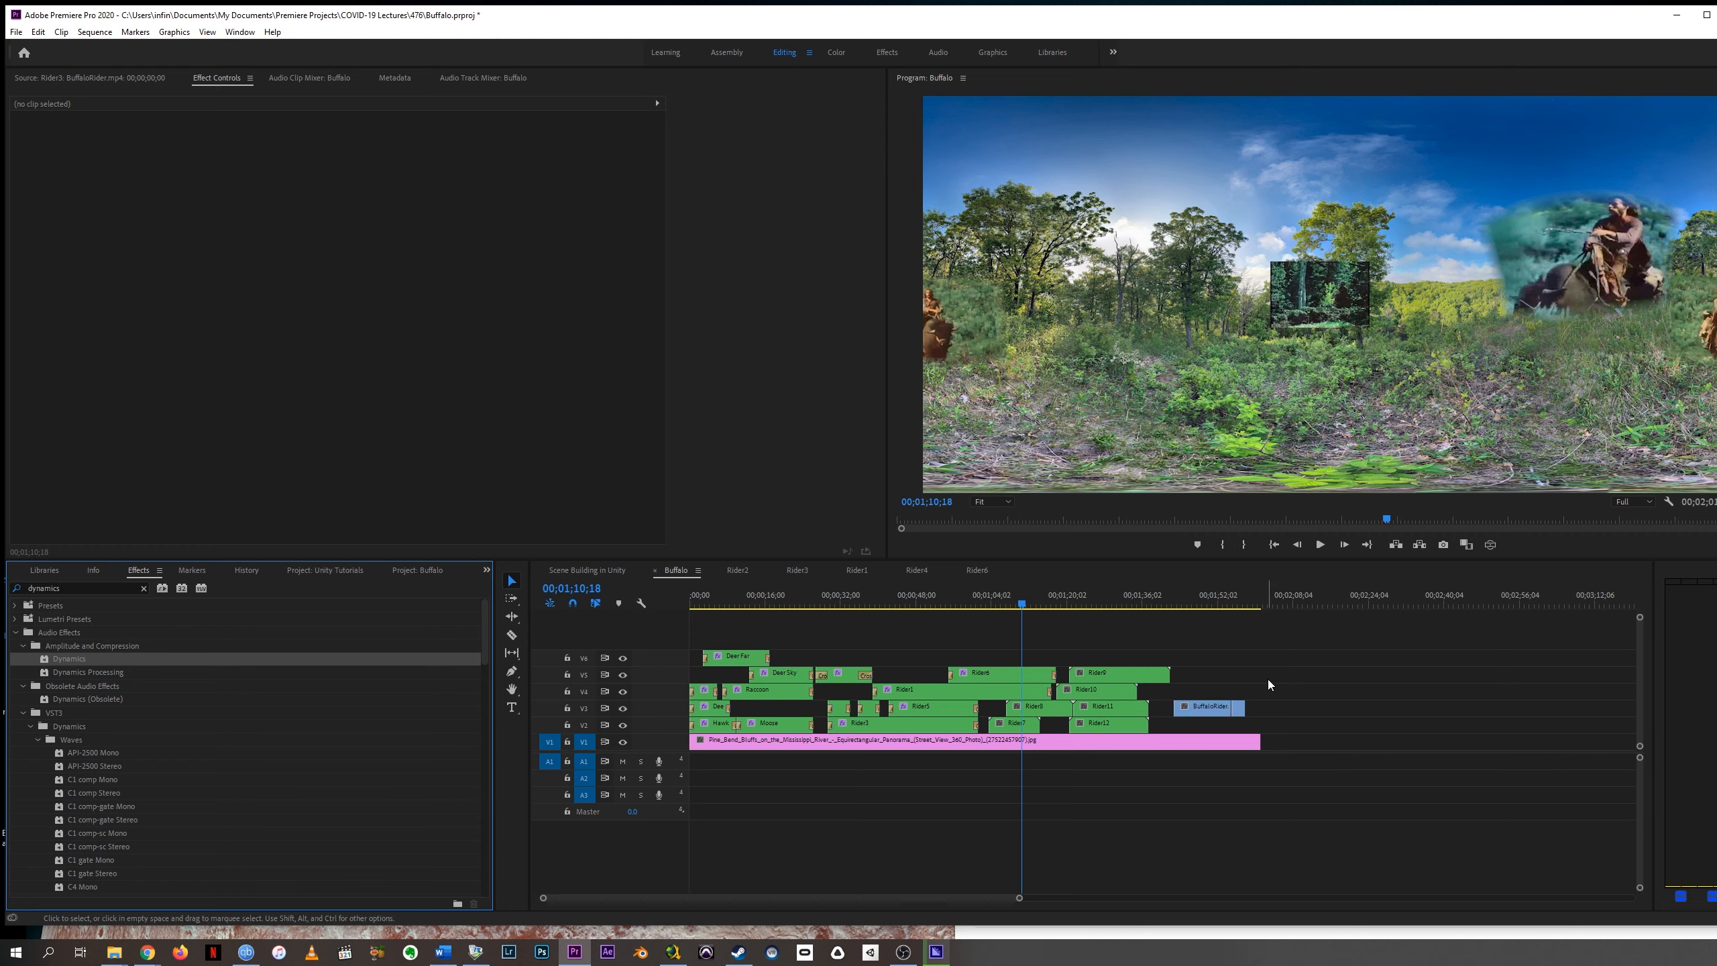
Nest the last two adjoining BuffaloRider.mp4 clips on track V3 together as one sequence named RiderEnd.
{"action": "left_click_drag", "start_coordinate": [1268, 678], "coordinate": [1190, 719]}
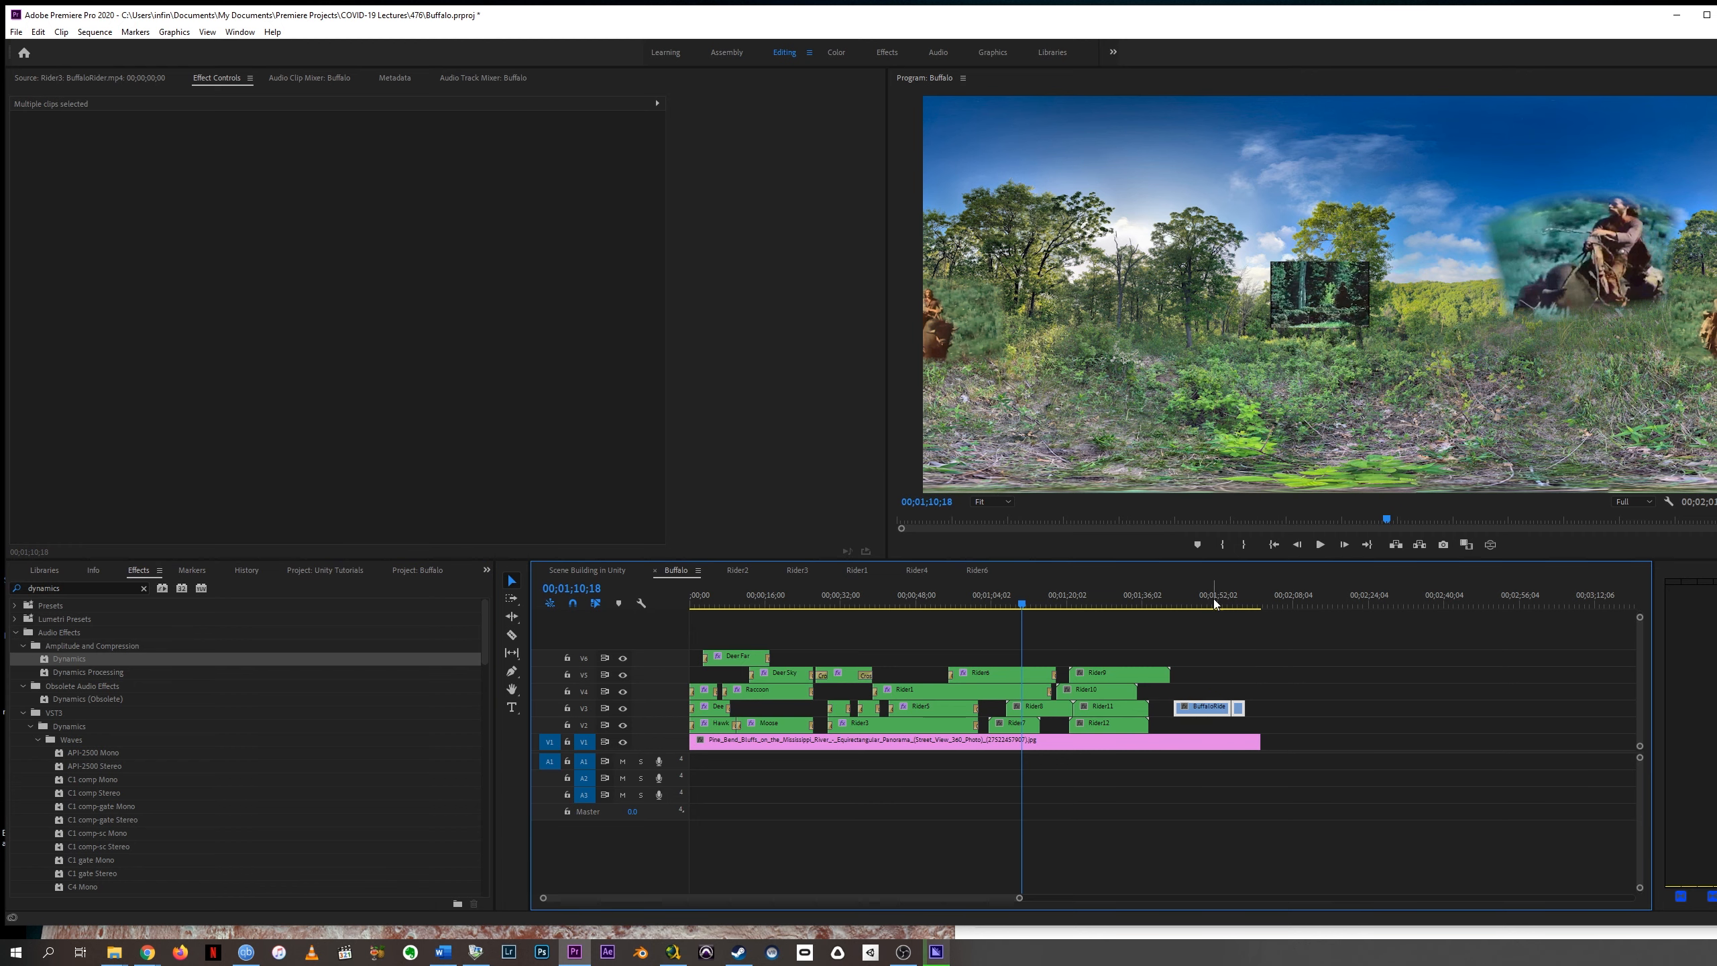
{"action": "mouse_move", "coordinate": [1213, 600]}
{"action": "left_mouse_down"}
{"action": "mouse_move", "coordinate": [1243, 607]}
{"action": "mouse_move", "coordinate": [1221, 615]}
{"action": "left_mouse_up"}
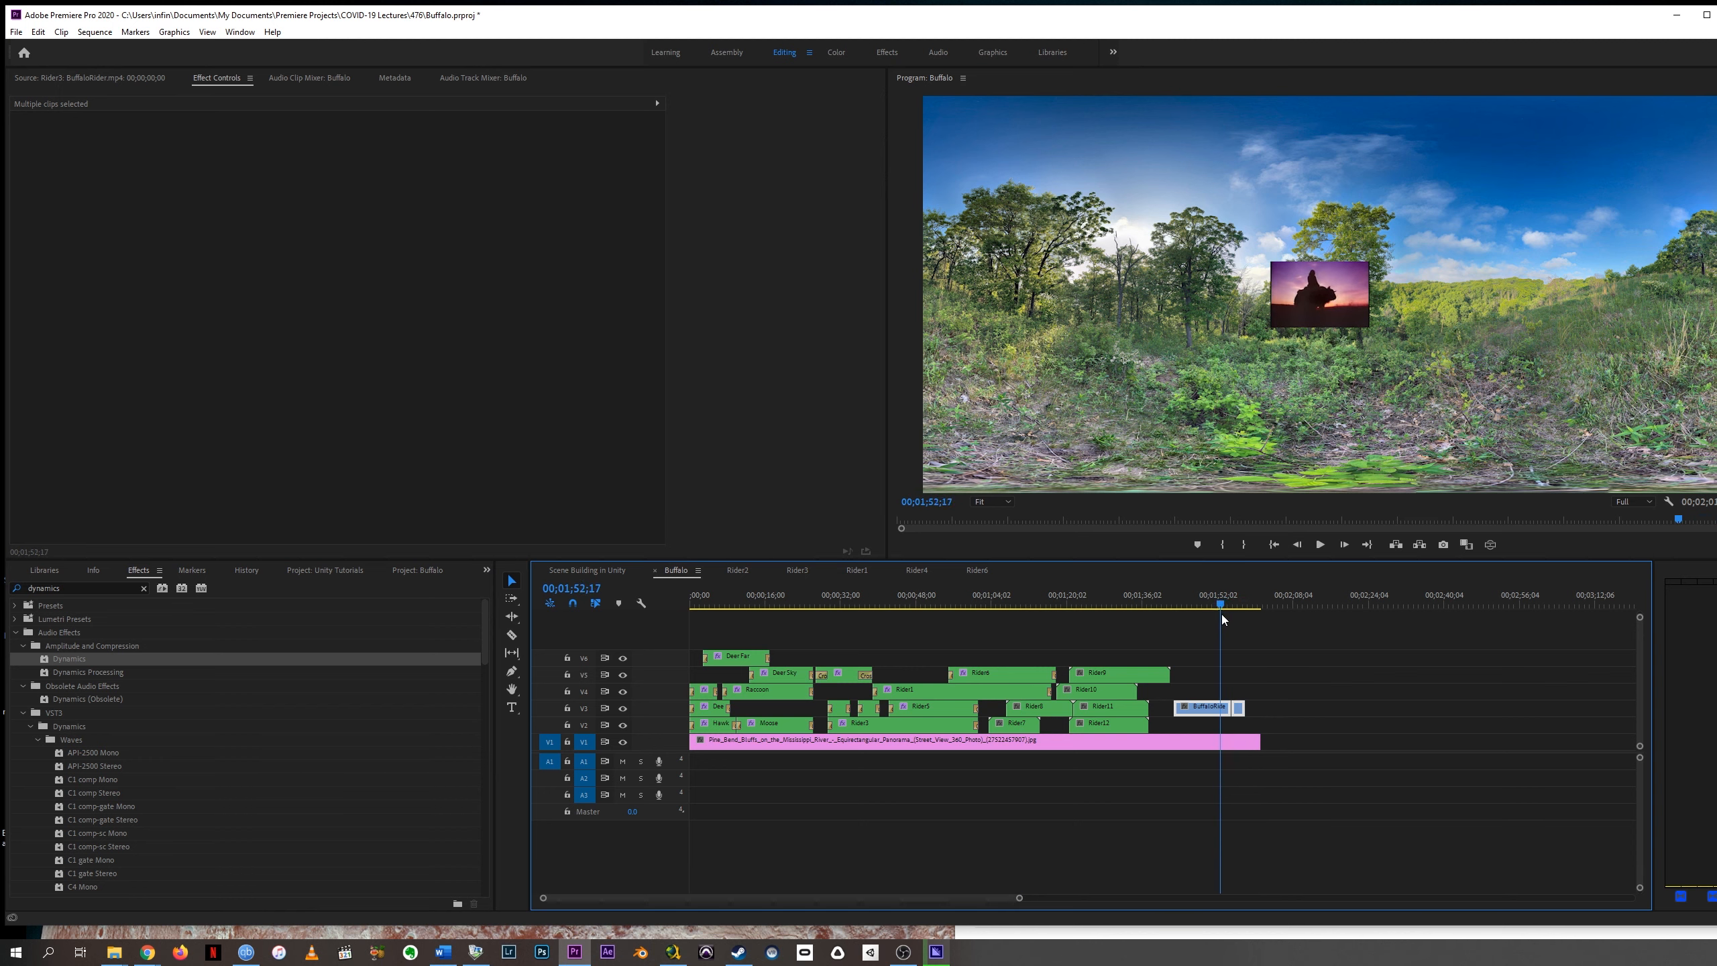
{"action": "left_click", "coordinate": [1276, 679]}
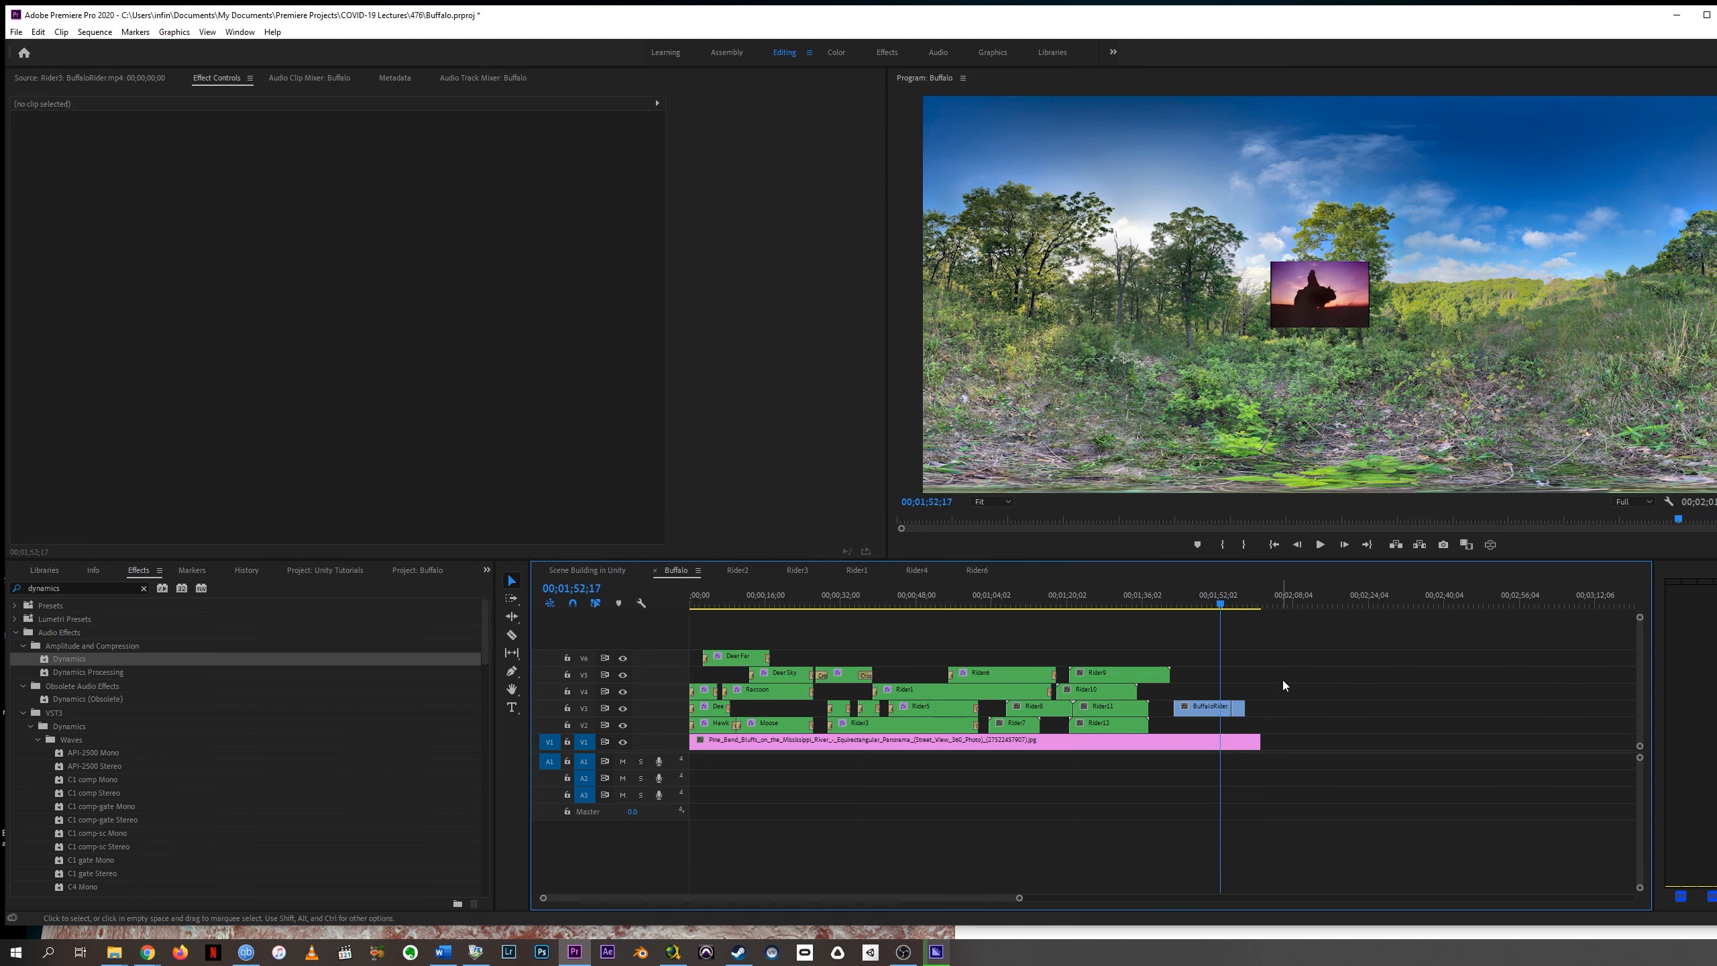
{"action": "left_click_drag", "start_coordinate": [1289, 666], "coordinate": [1200, 714]}
{"action": "right_click", "coordinate": [1207, 708]}
{"action": "left_click", "coordinate": [1283, 404]}
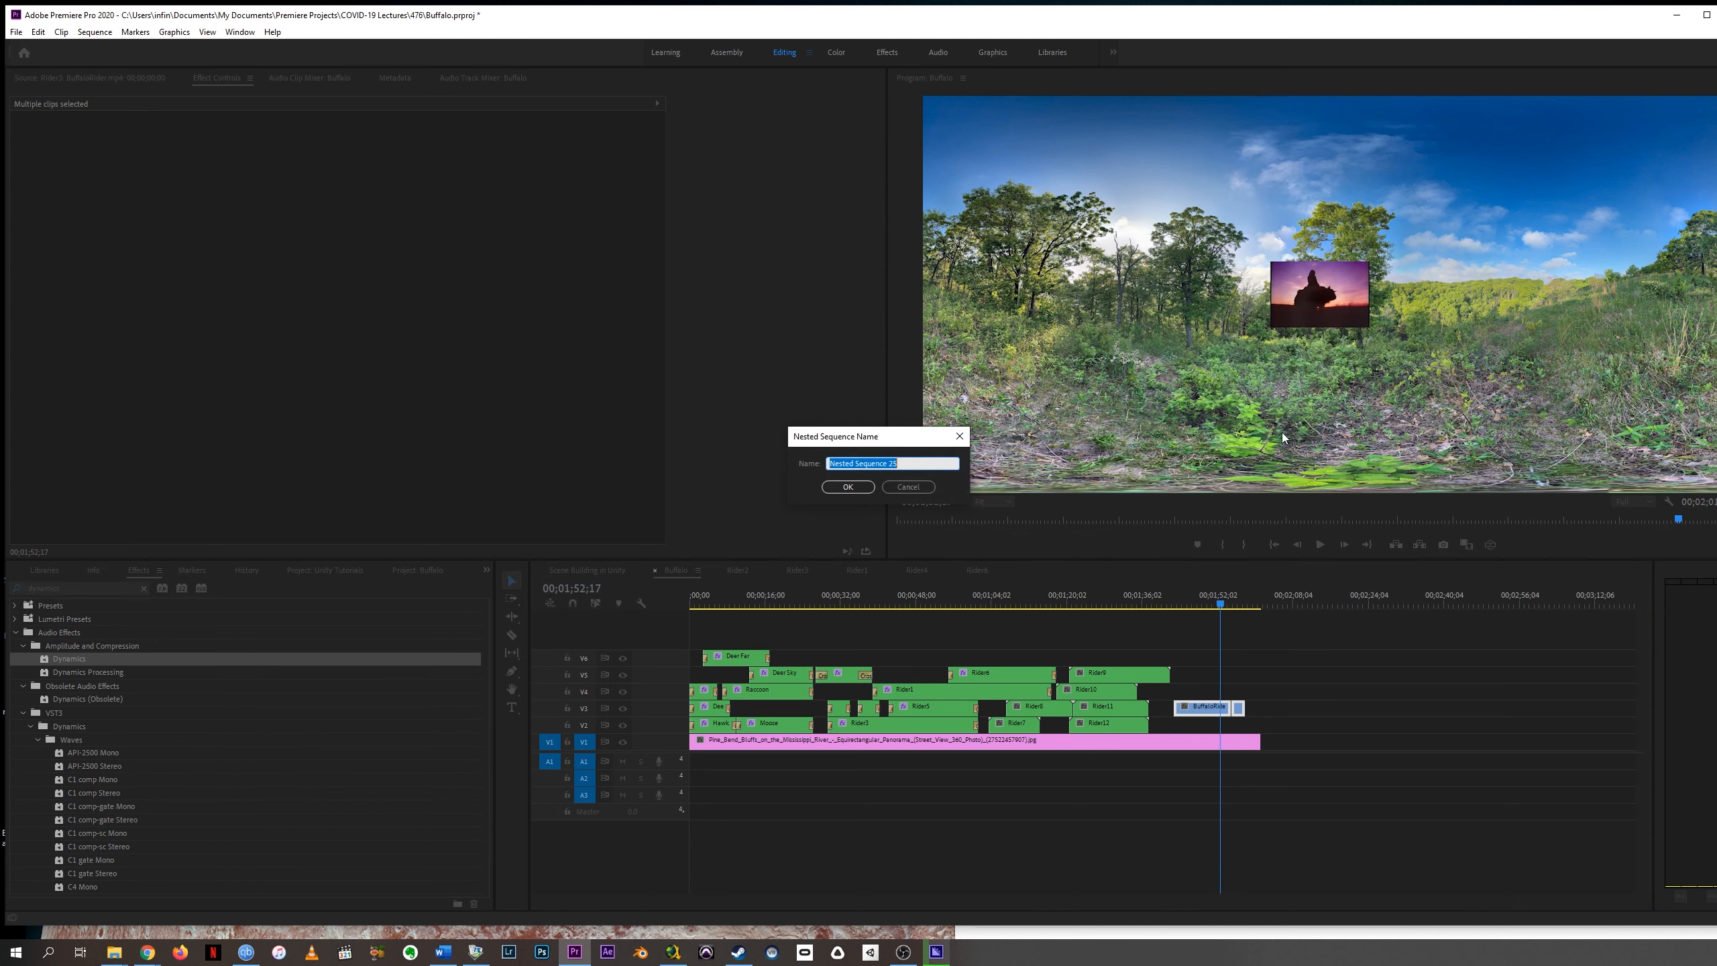
{"action": "type", "text": "RiderEnd"}
{"action": "key", "text": "Return"}
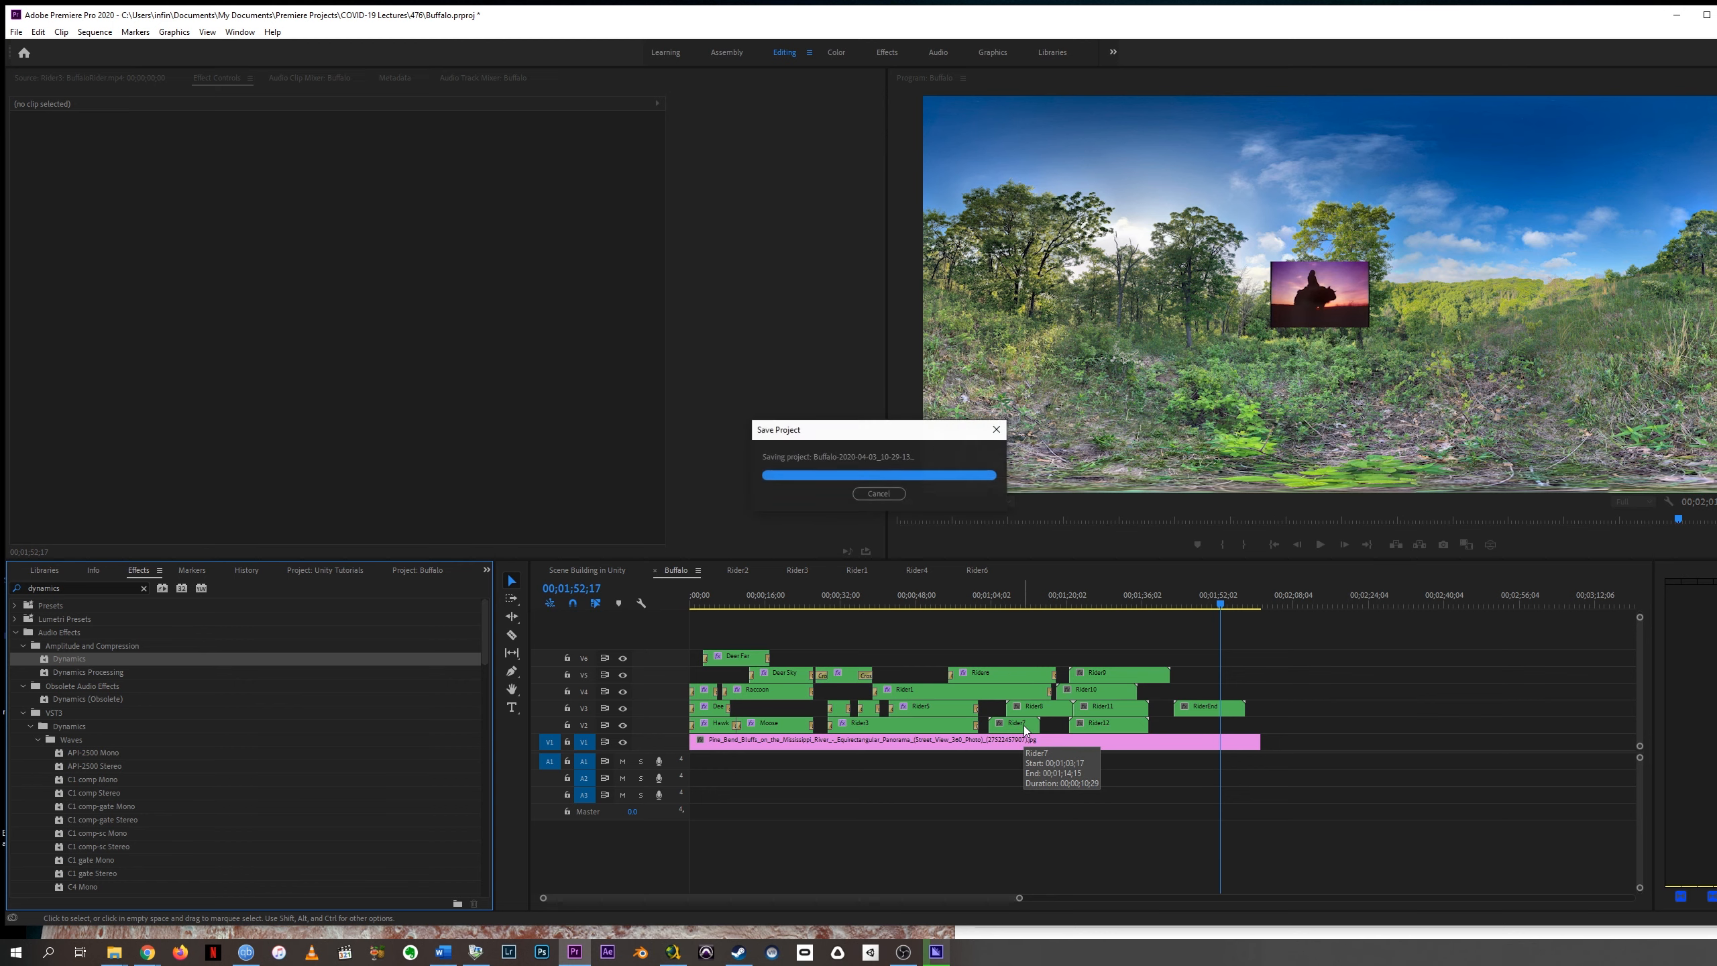
Open the nested Rider7 sequence and set its frame size to 720 by 480 with VR projection None, accepting preview deletion.
{"action": "left_click", "coordinate": [1024, 725]}
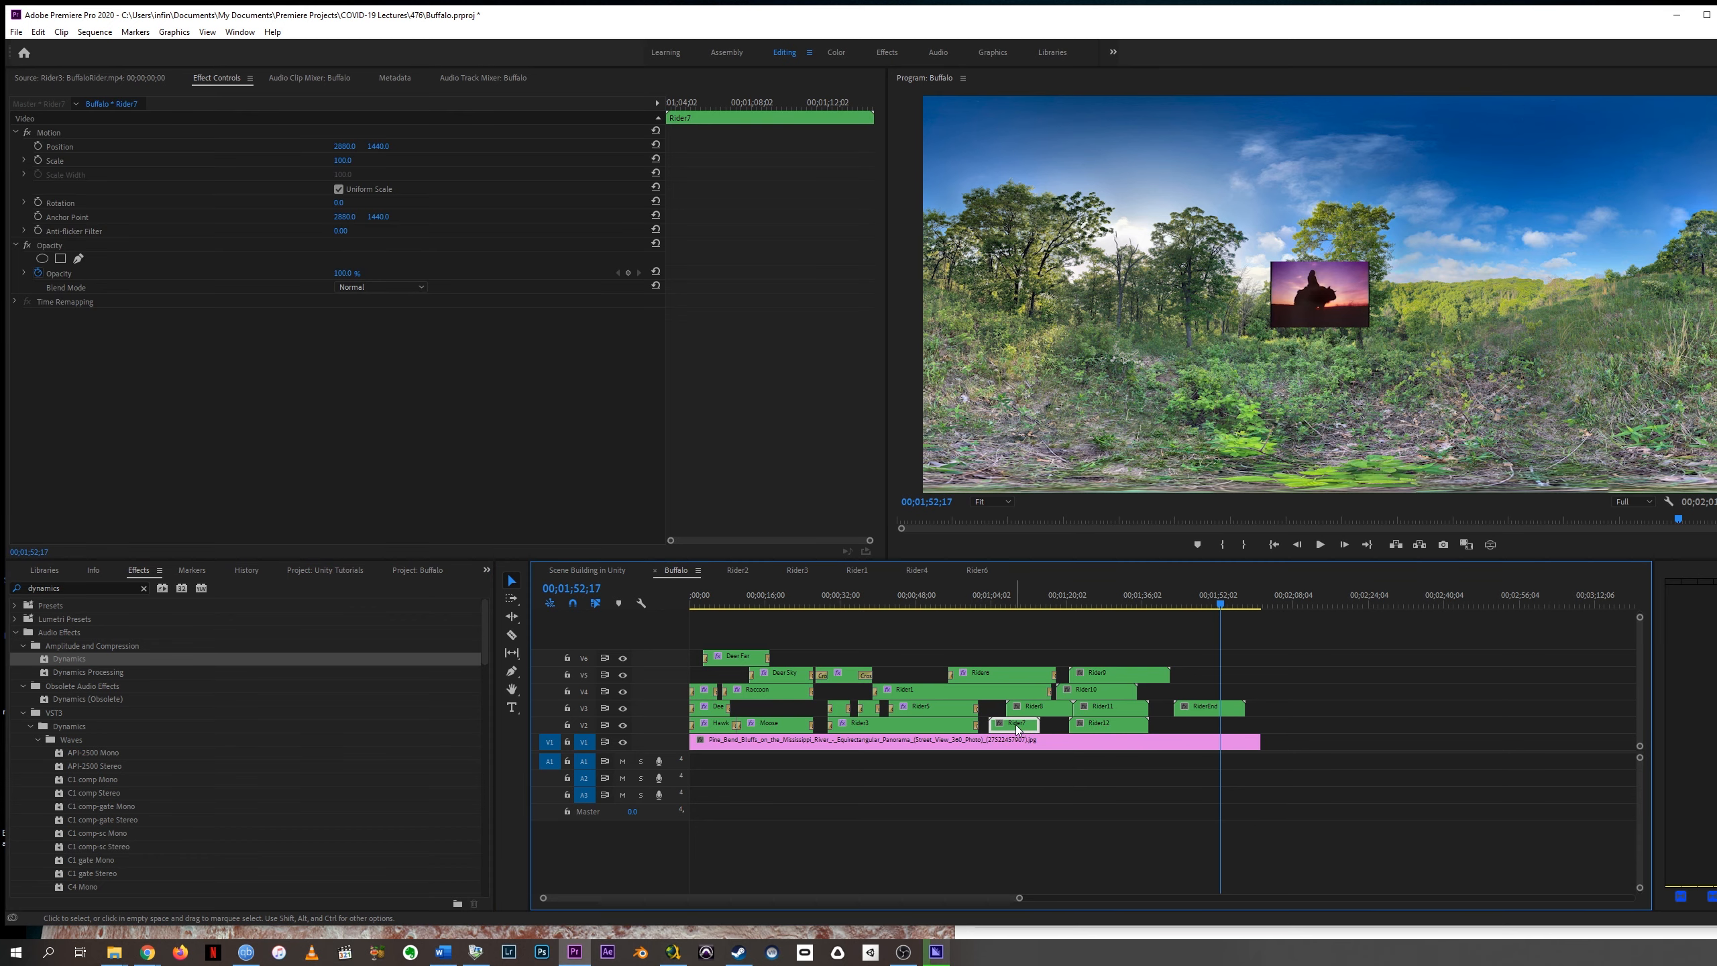
{"action": "double_click", "coordinate": [1016, 725]}
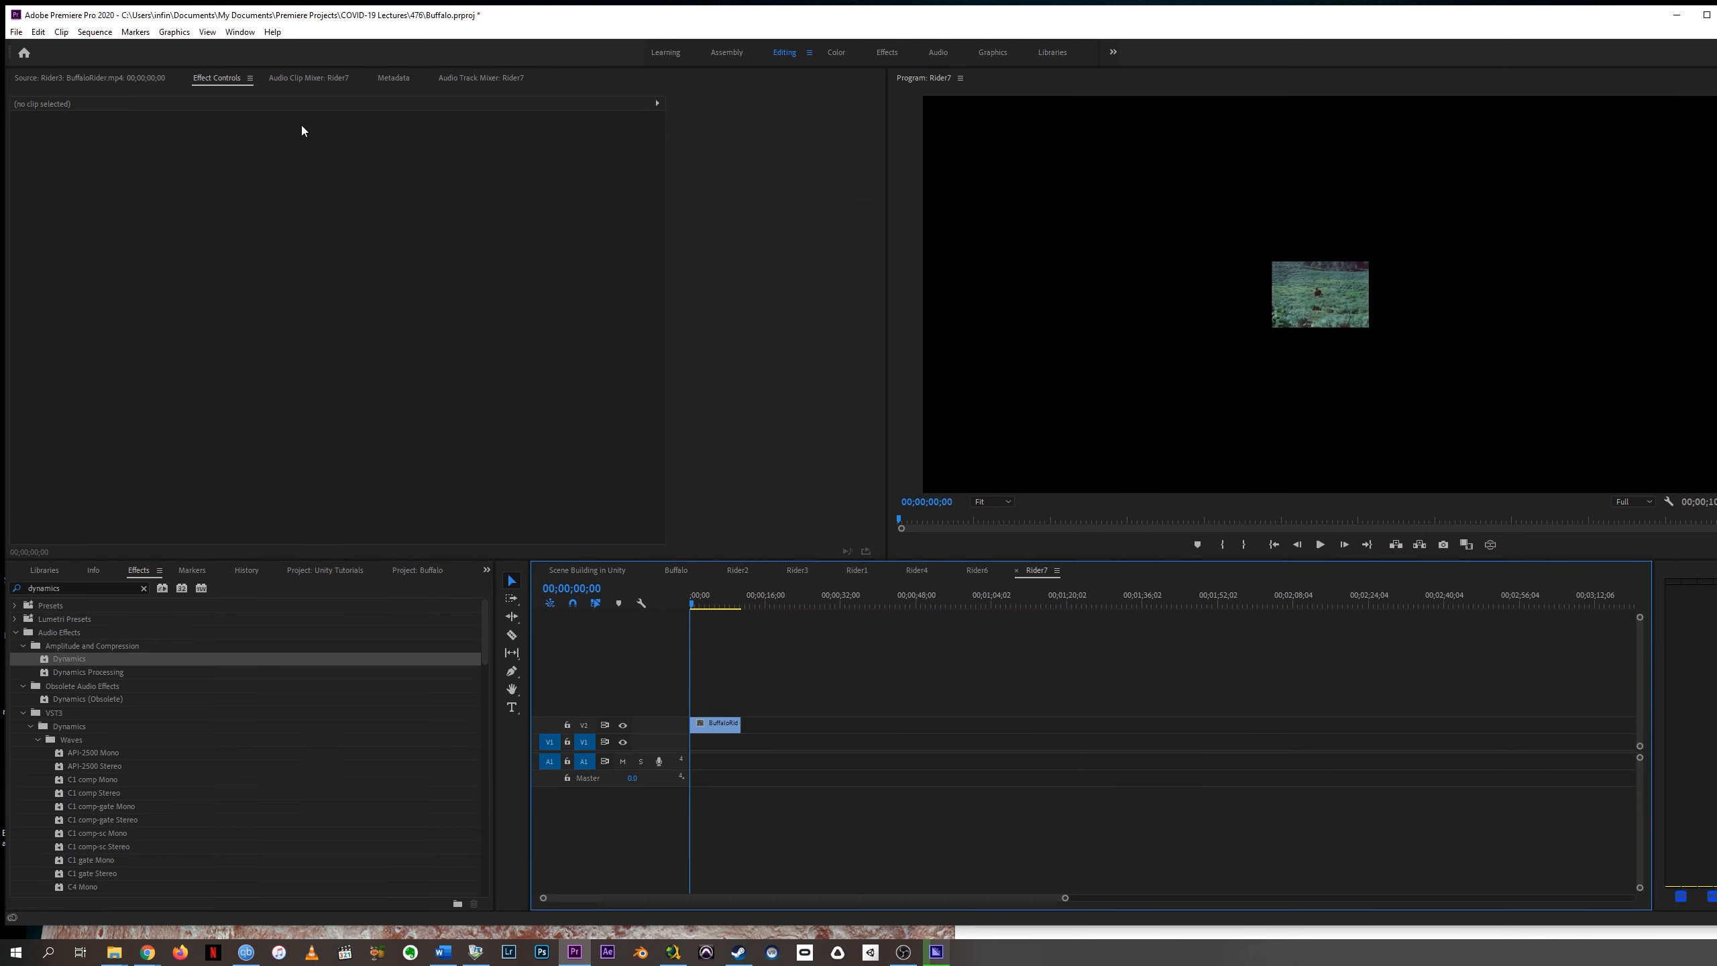
{"action": "left_click", "coordinate": [95, 31]}
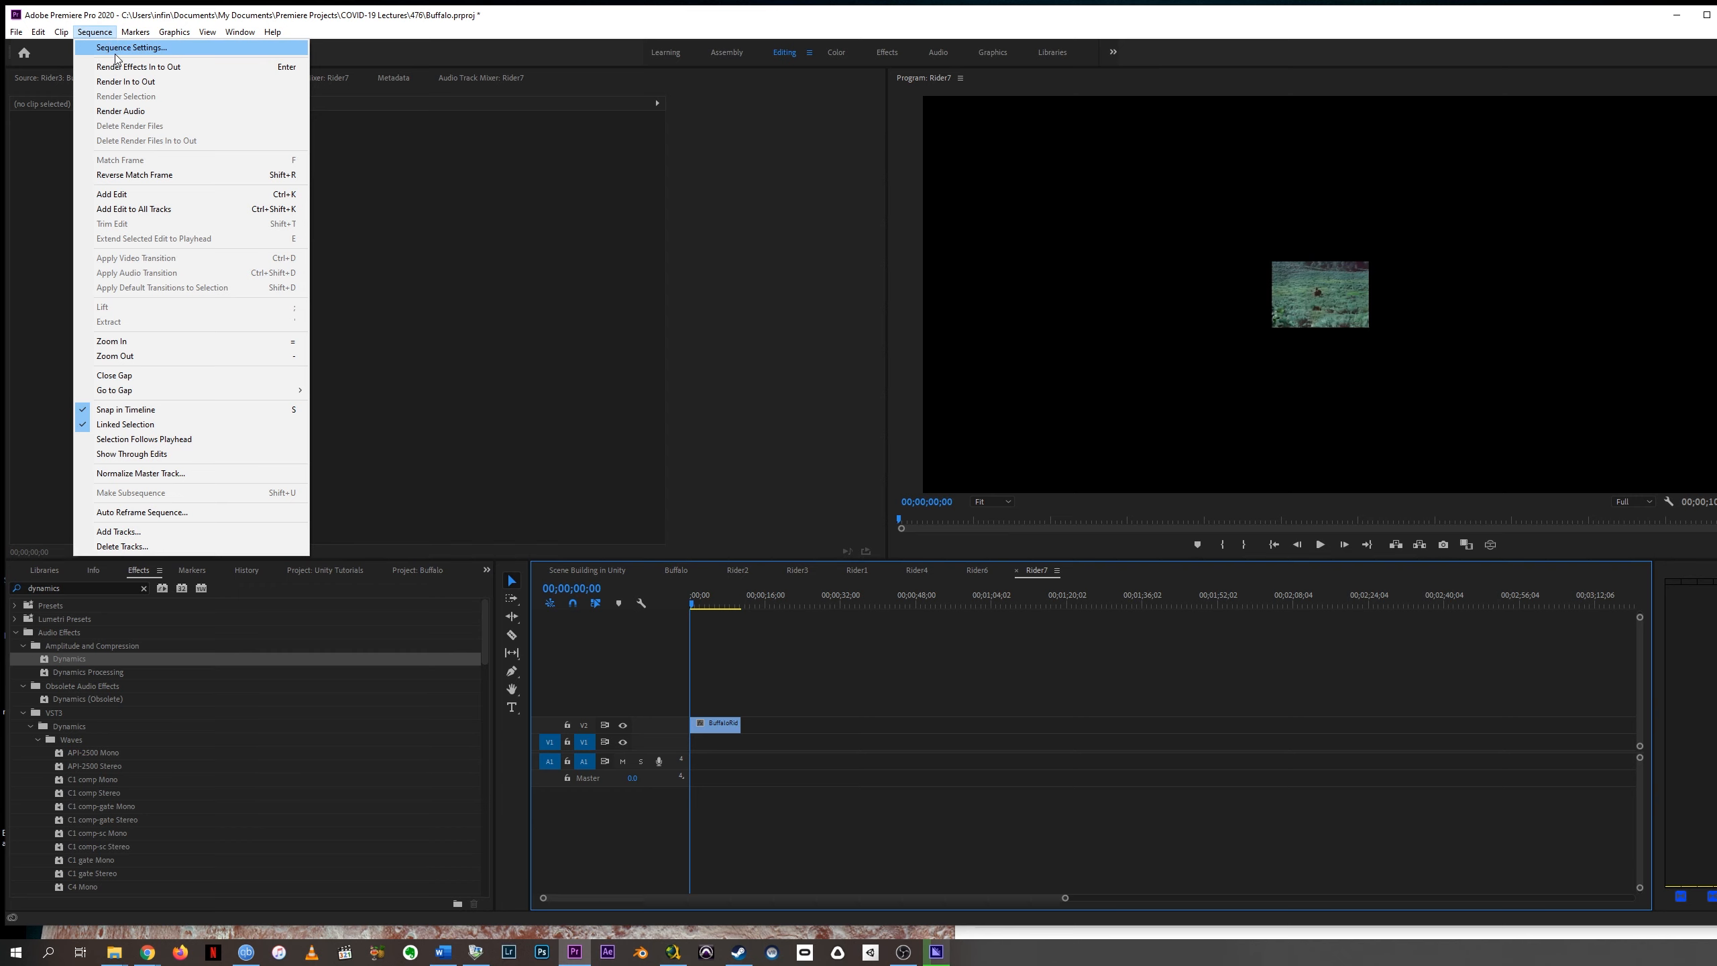
{"action": "left_click", "coordinate": [113, 60]}
{"action": "double_click", "coordinate": [1077, 305]}
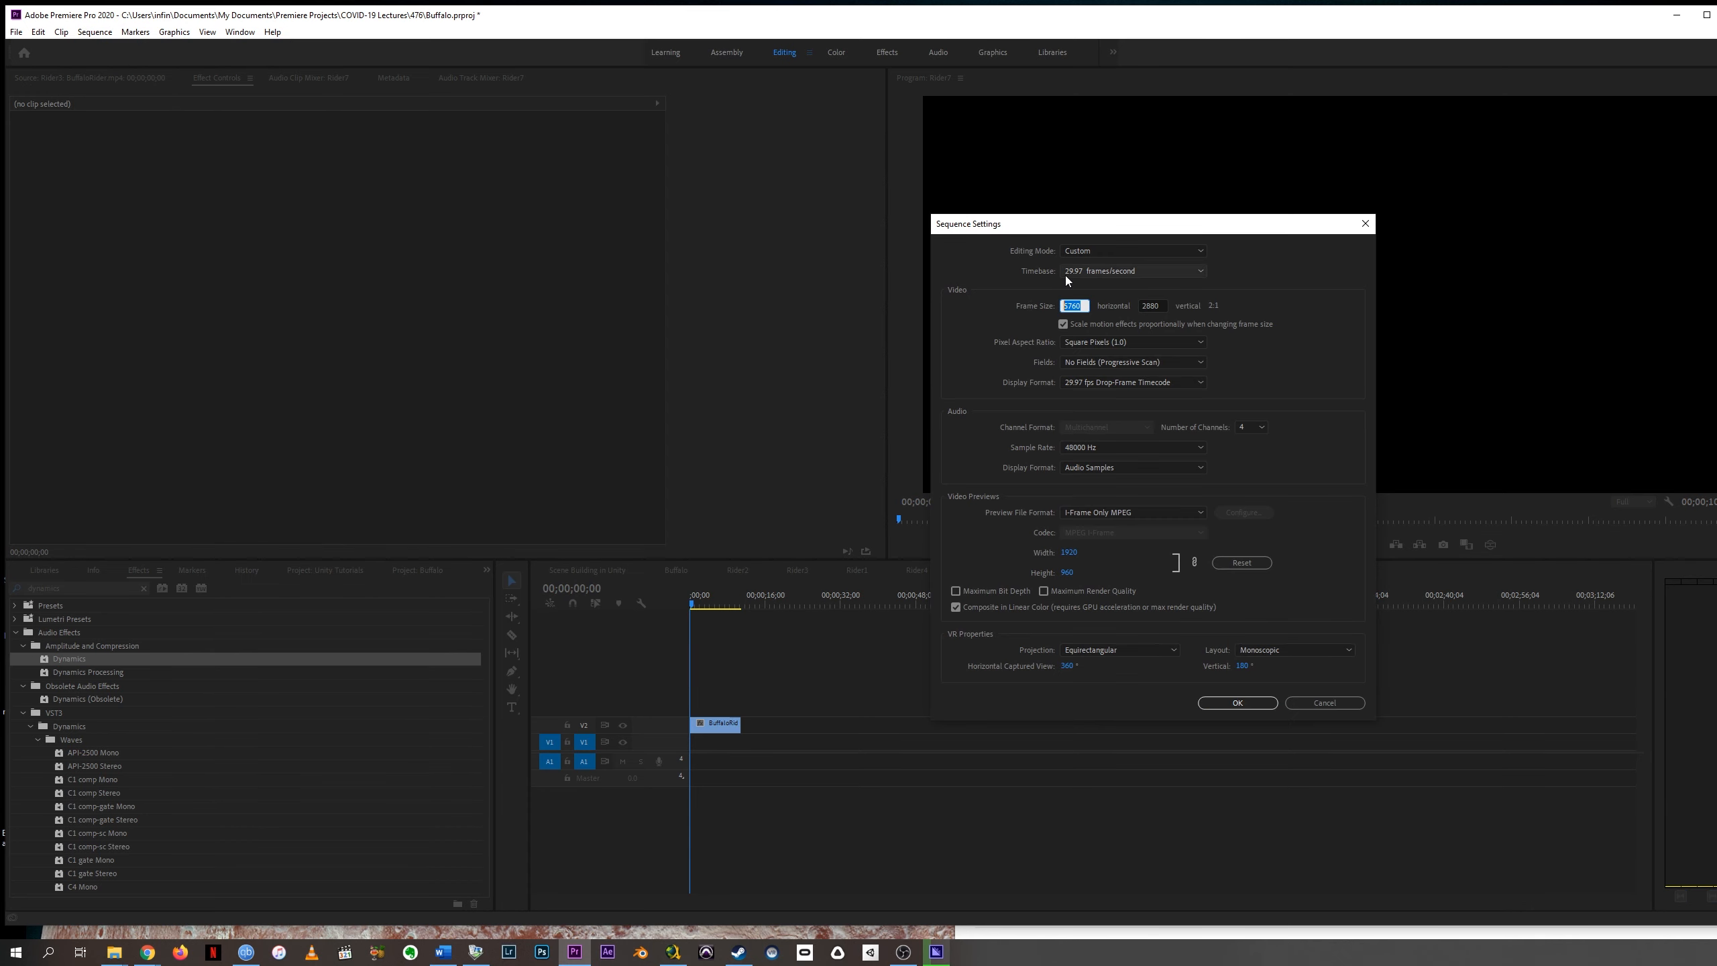
{"action": "type", "text": "720"}
{"action": "key", "text": "Tab"}
{"action": "type", "text": "4"}
{"action": "left_click", "coordinate": [1119, 647]}
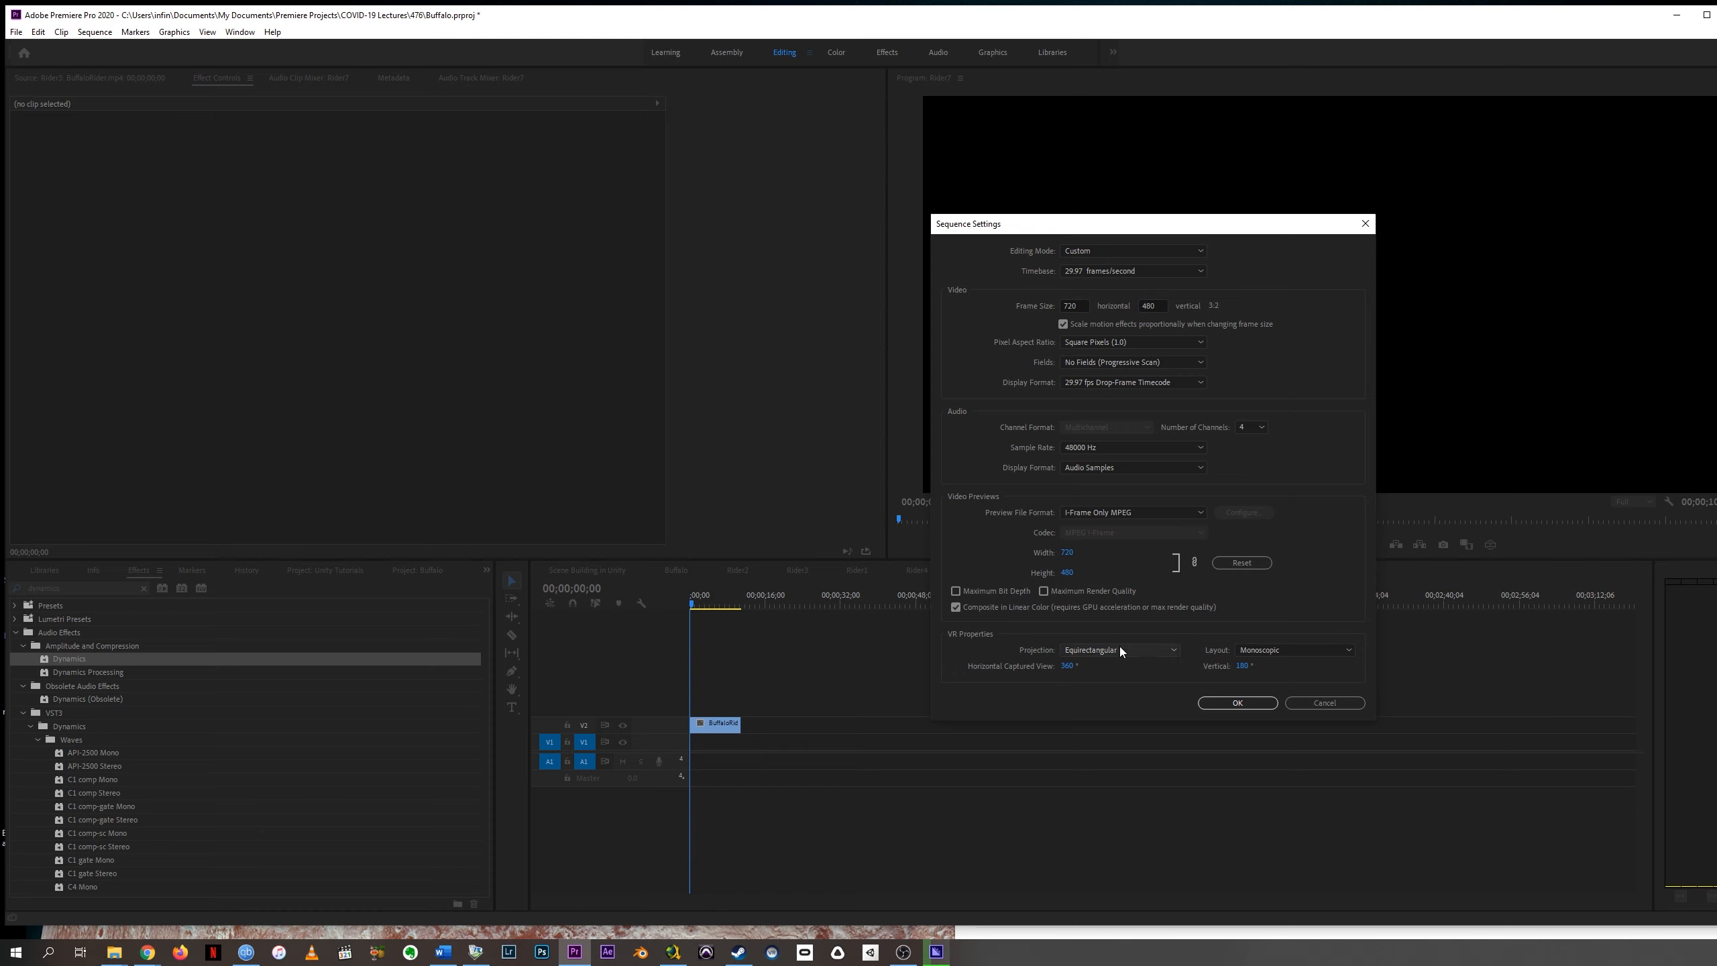
{"action": "left_click", "coordinate": [1109, 660]}
{"action": "left_click", "coordinate": [1255, 704]}
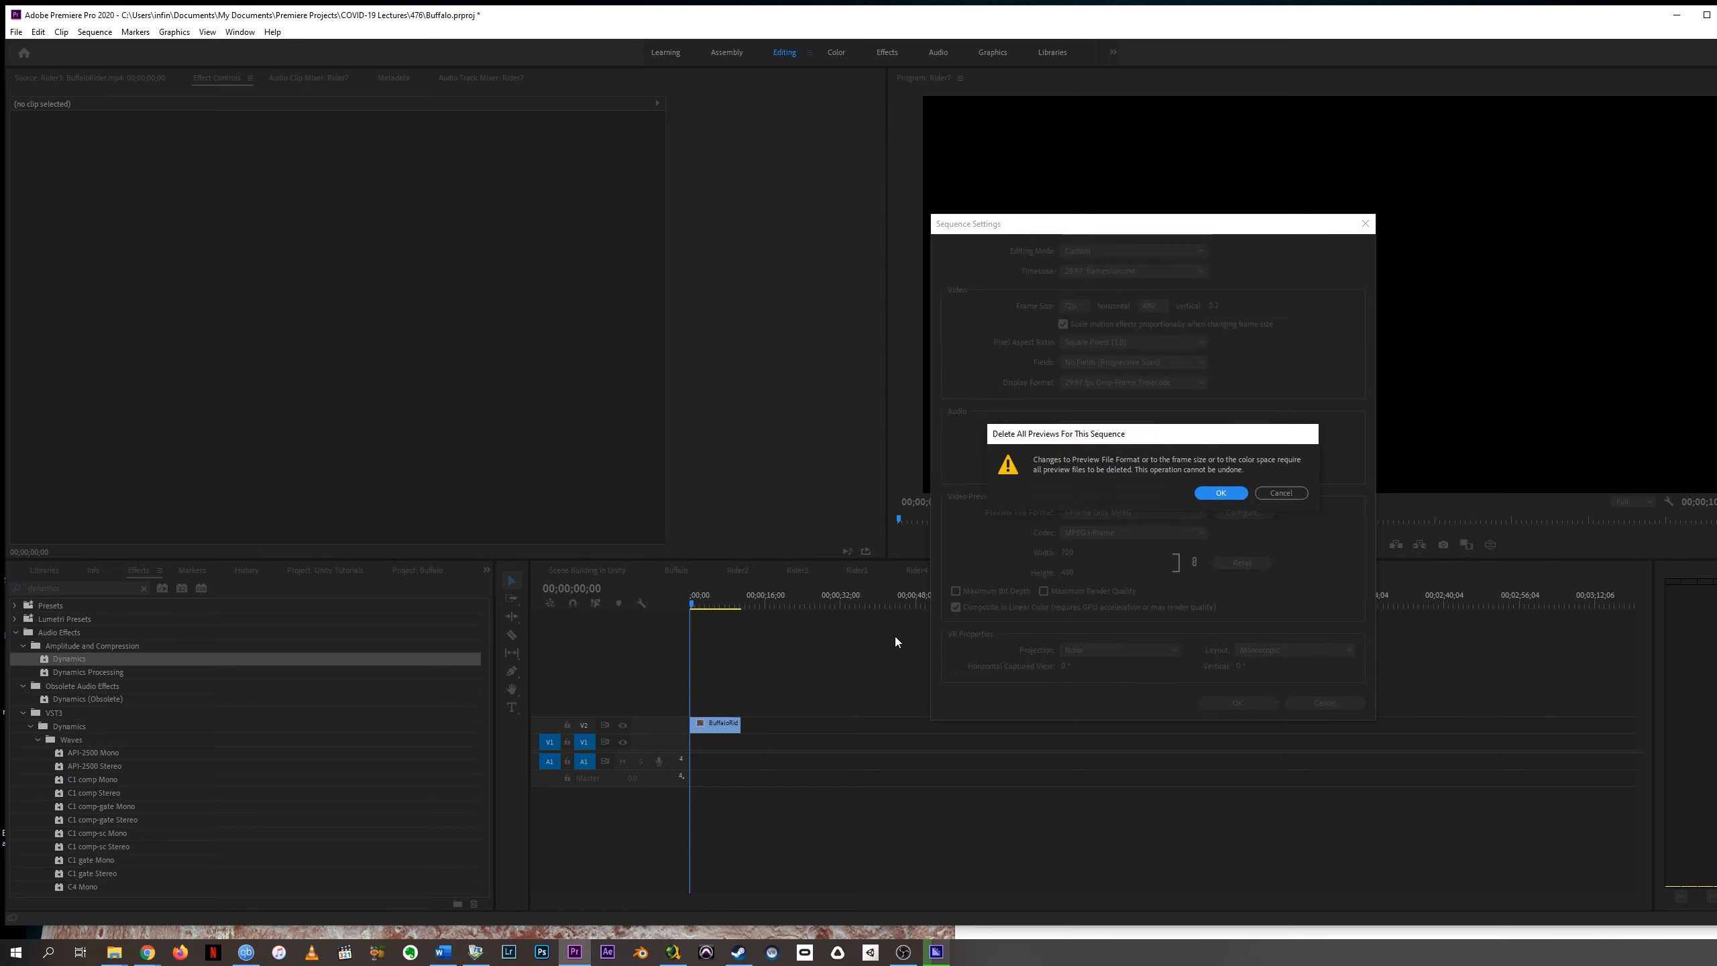
{"action": "left_click", "coordinate": [1220, 499]}
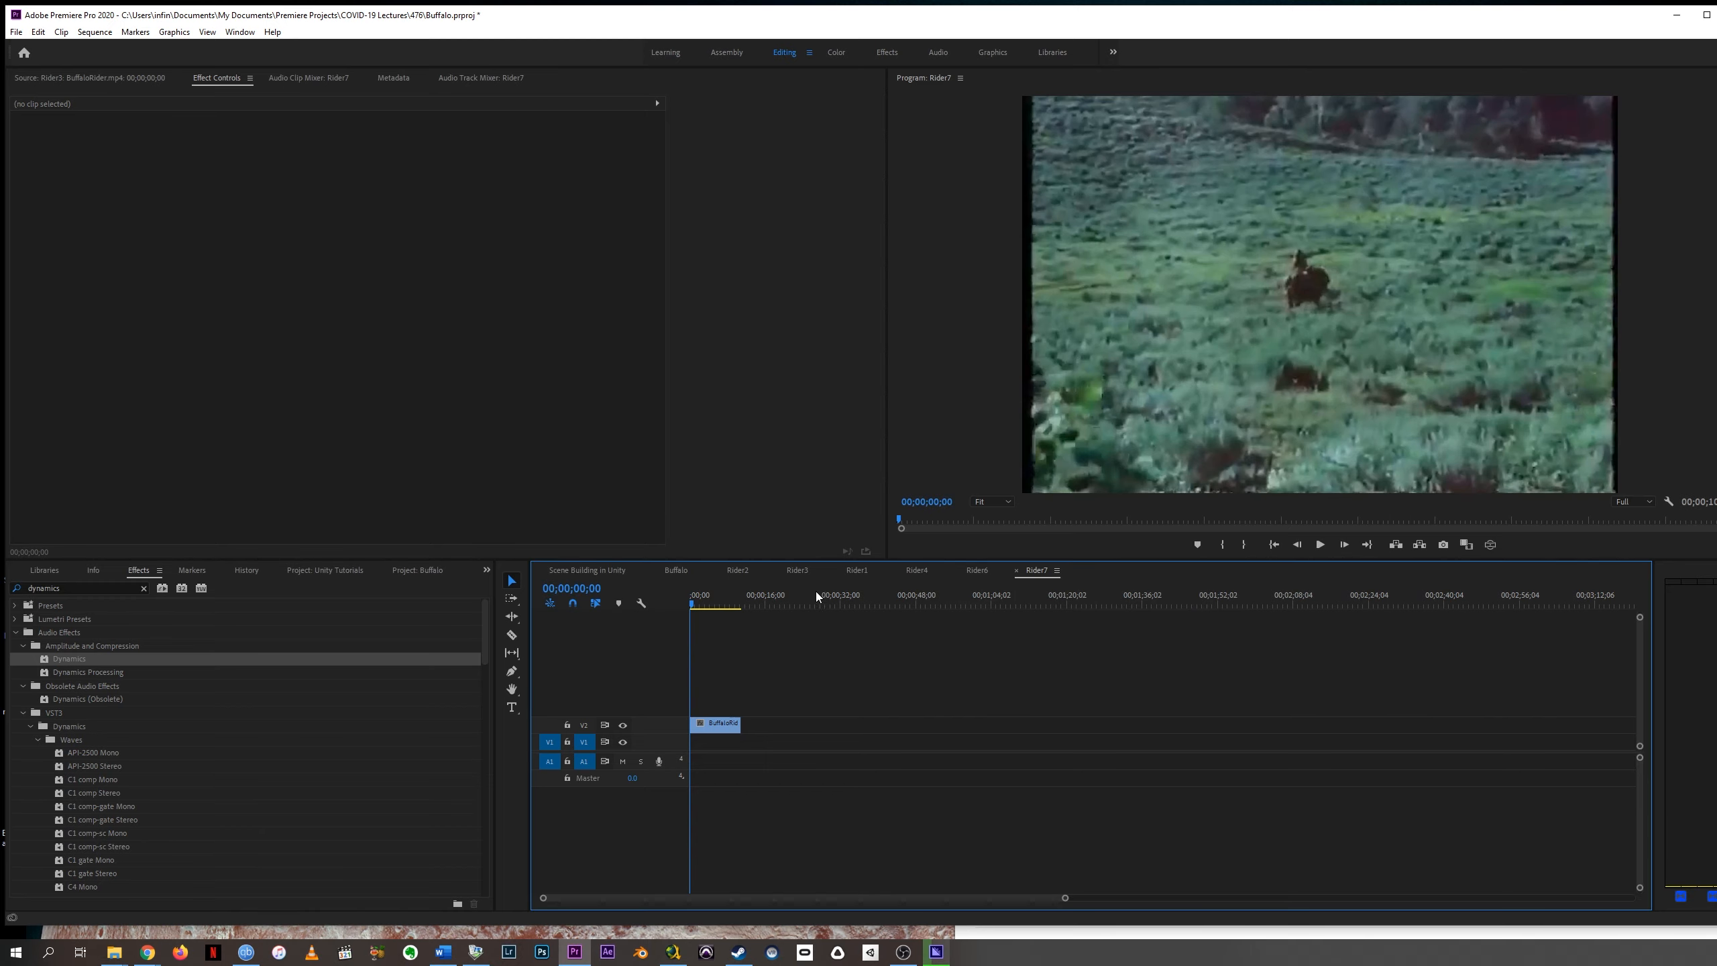
Return to the Buffalo sequence and open the nested Rider8 sequence on track V3.
{"action": "left_click", "coordinate": [570, 570]}
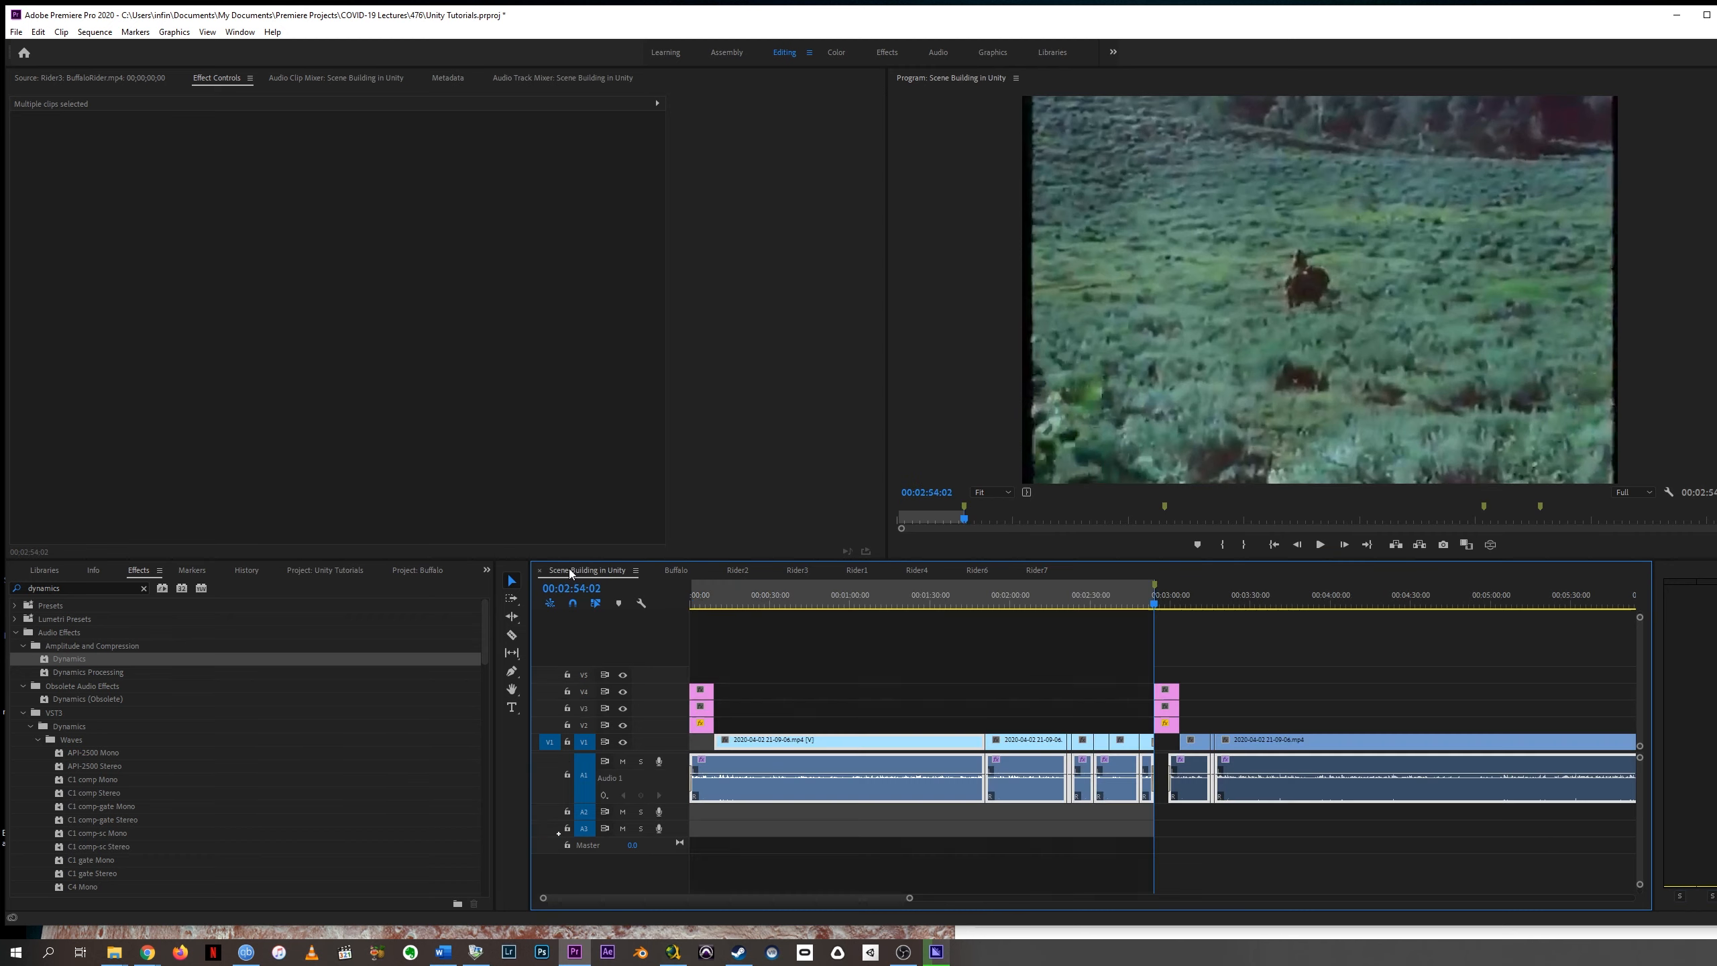
{"action": "left_click", "coordinate": [674, 572]}
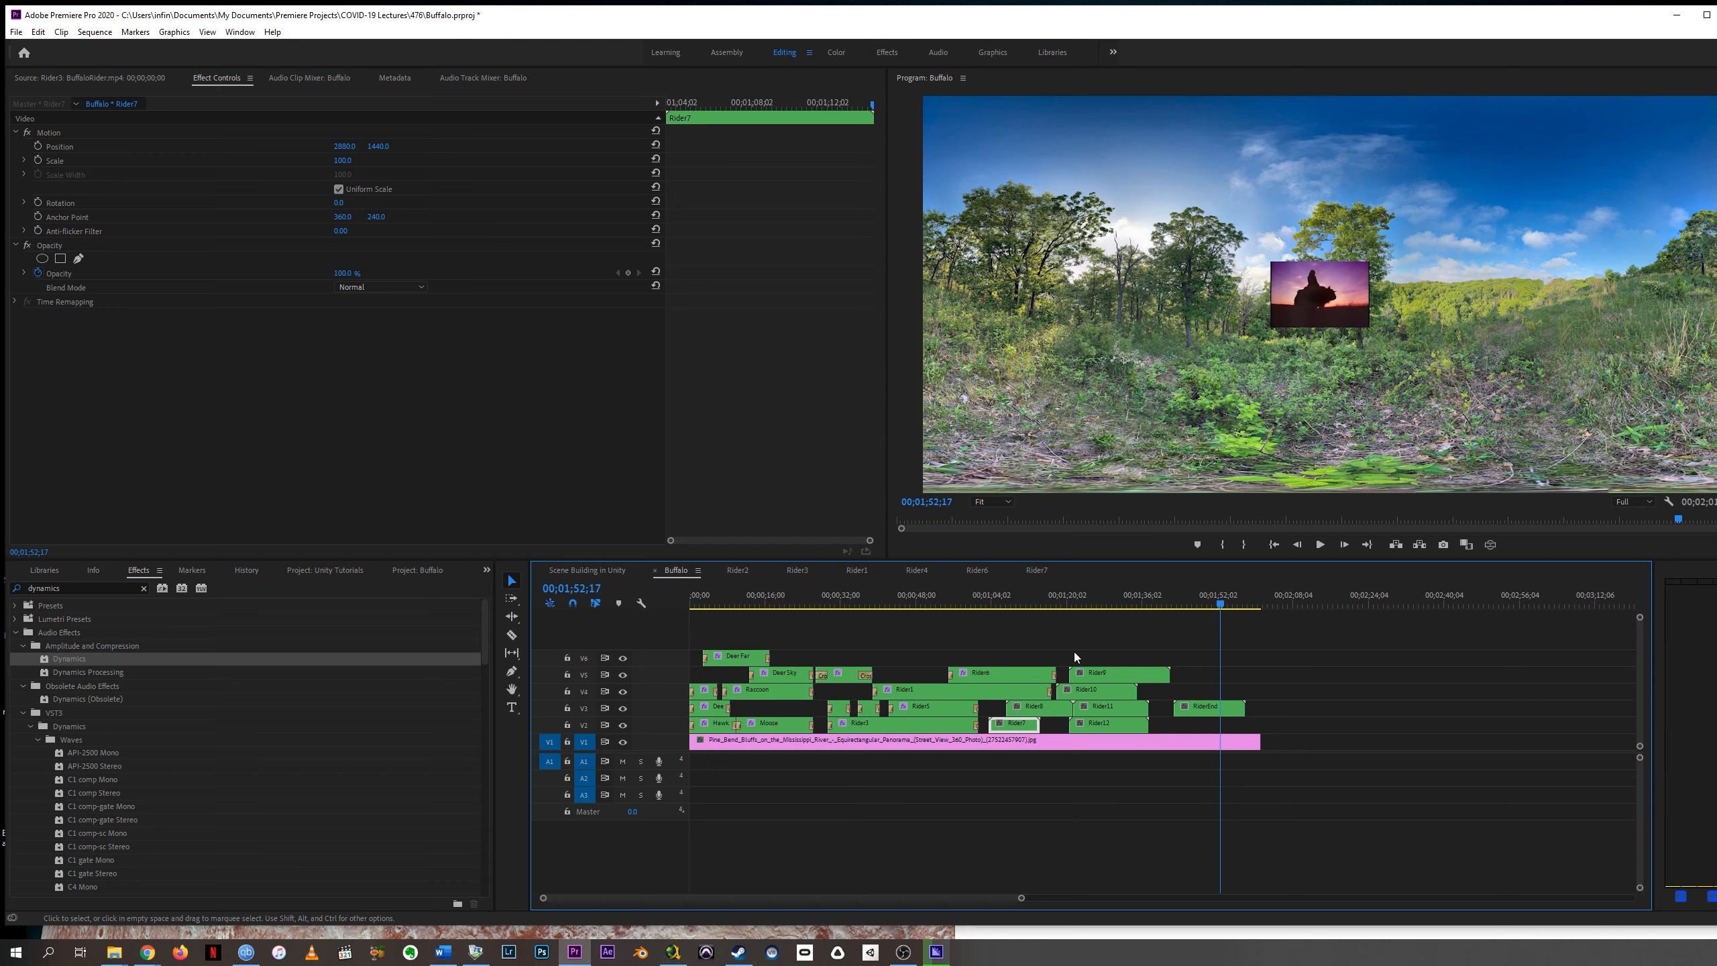
{"action": "left_click", "coordinate": [1042, 597]}
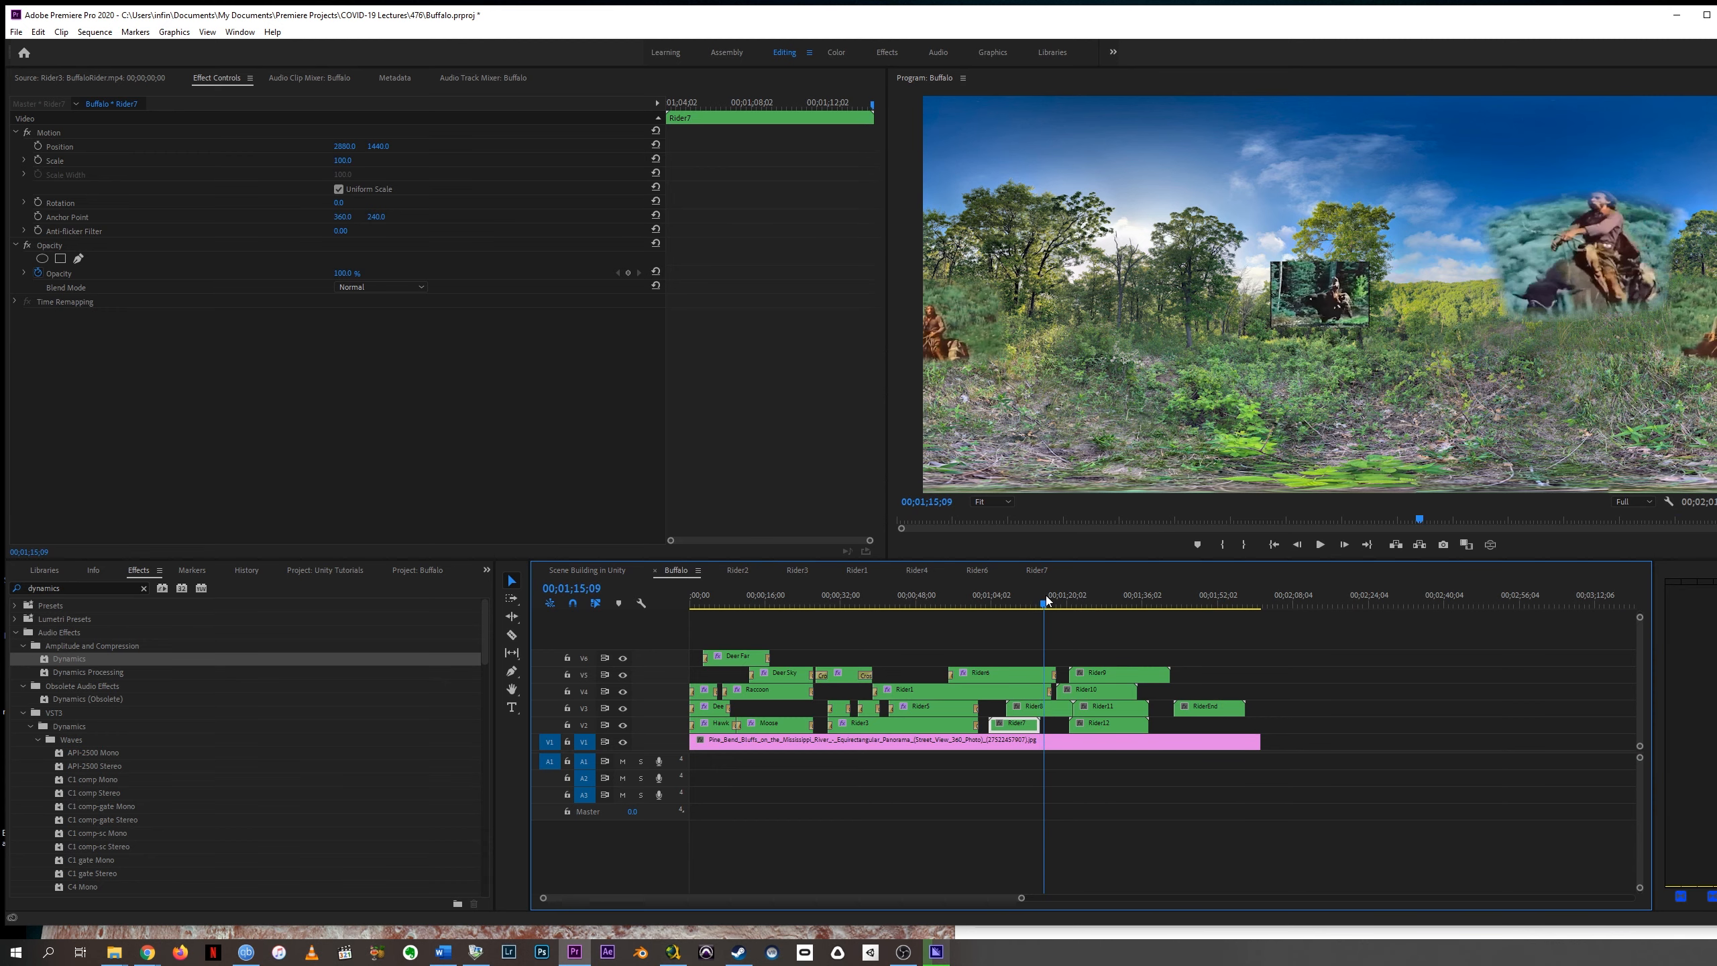
{"action": "left_click", "coordinate": [1038, 710]}
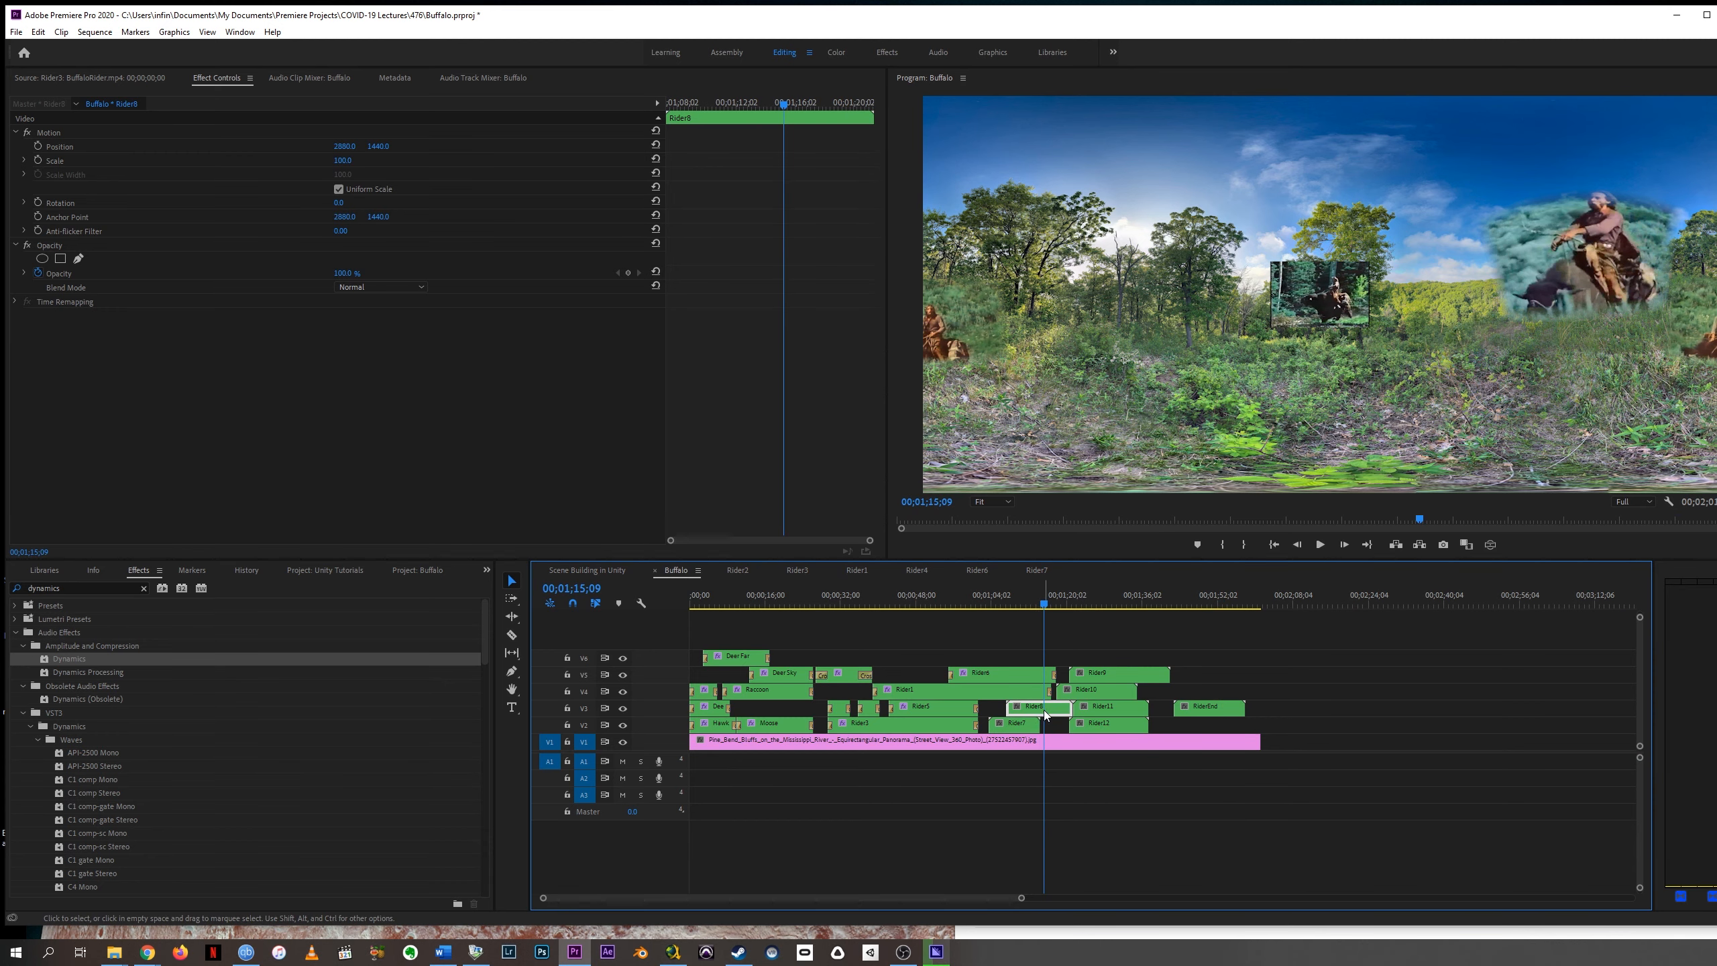
{"action": "double_click", "coordinate": [1044, 711]}
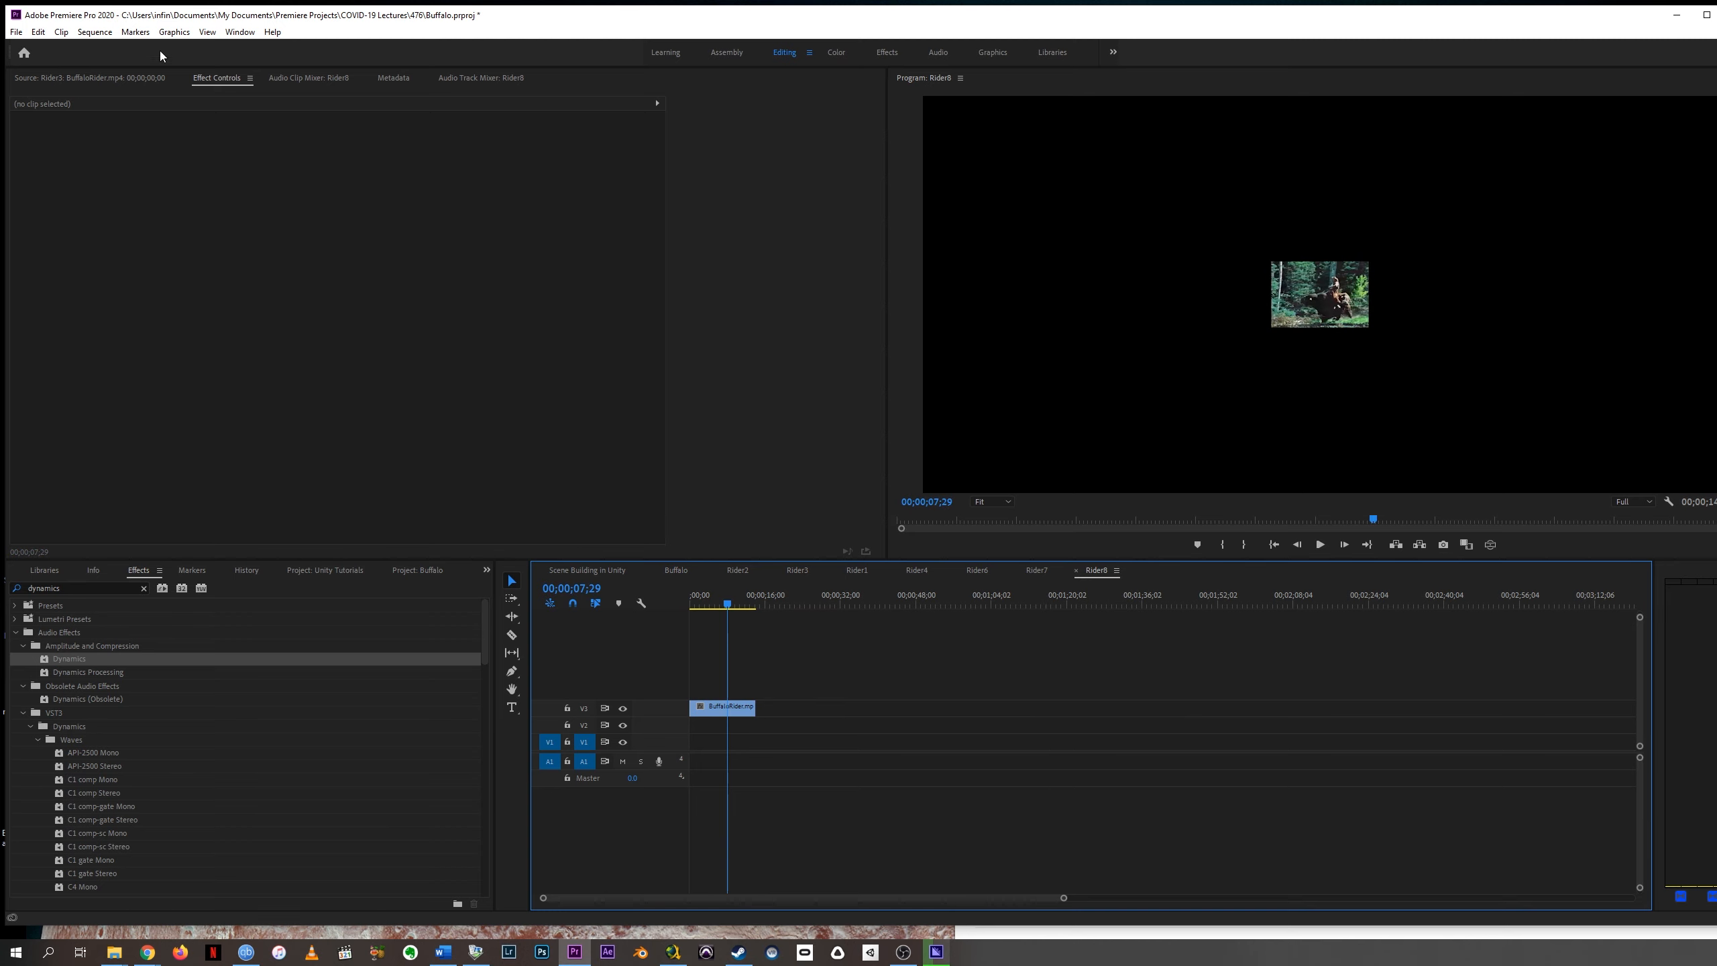
Set the Rider8 sequence's frame size to 720 by 480 and its VR projection to None, accepting preview deletion.
{"action": "left_click", "coordinate": [95, 31]}
{"action": "left_click", "coordinate": [114, 45]}
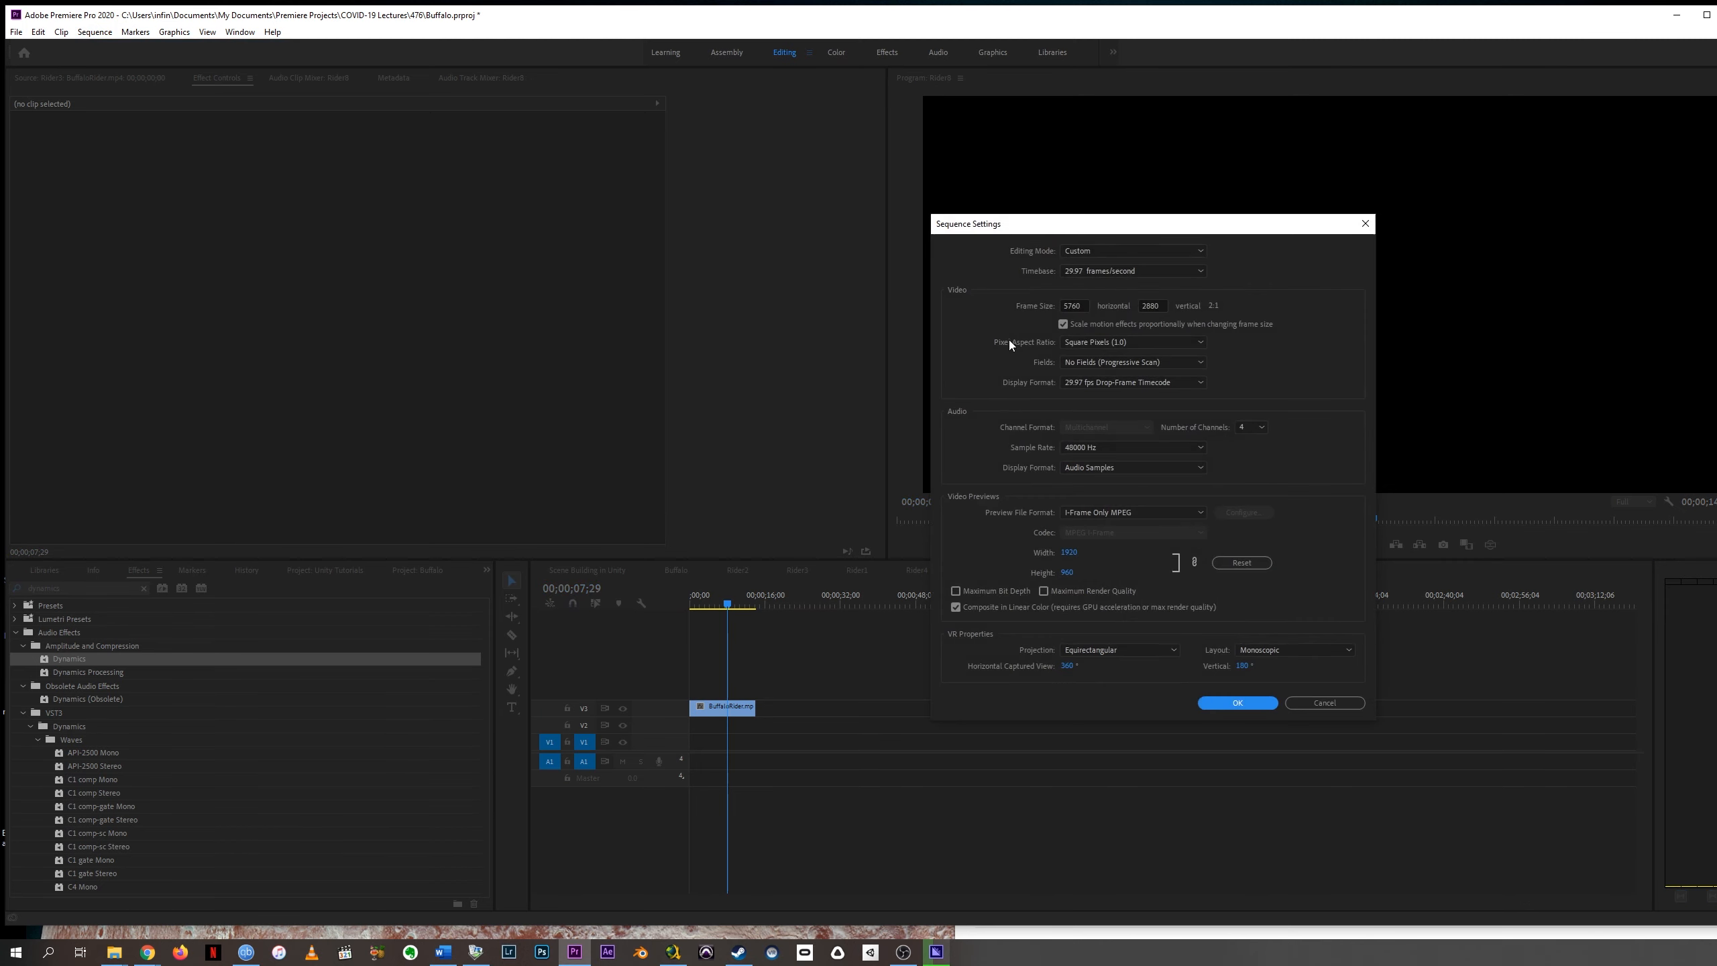
{"action": "double_click", "coordinate": [1081, 301]}
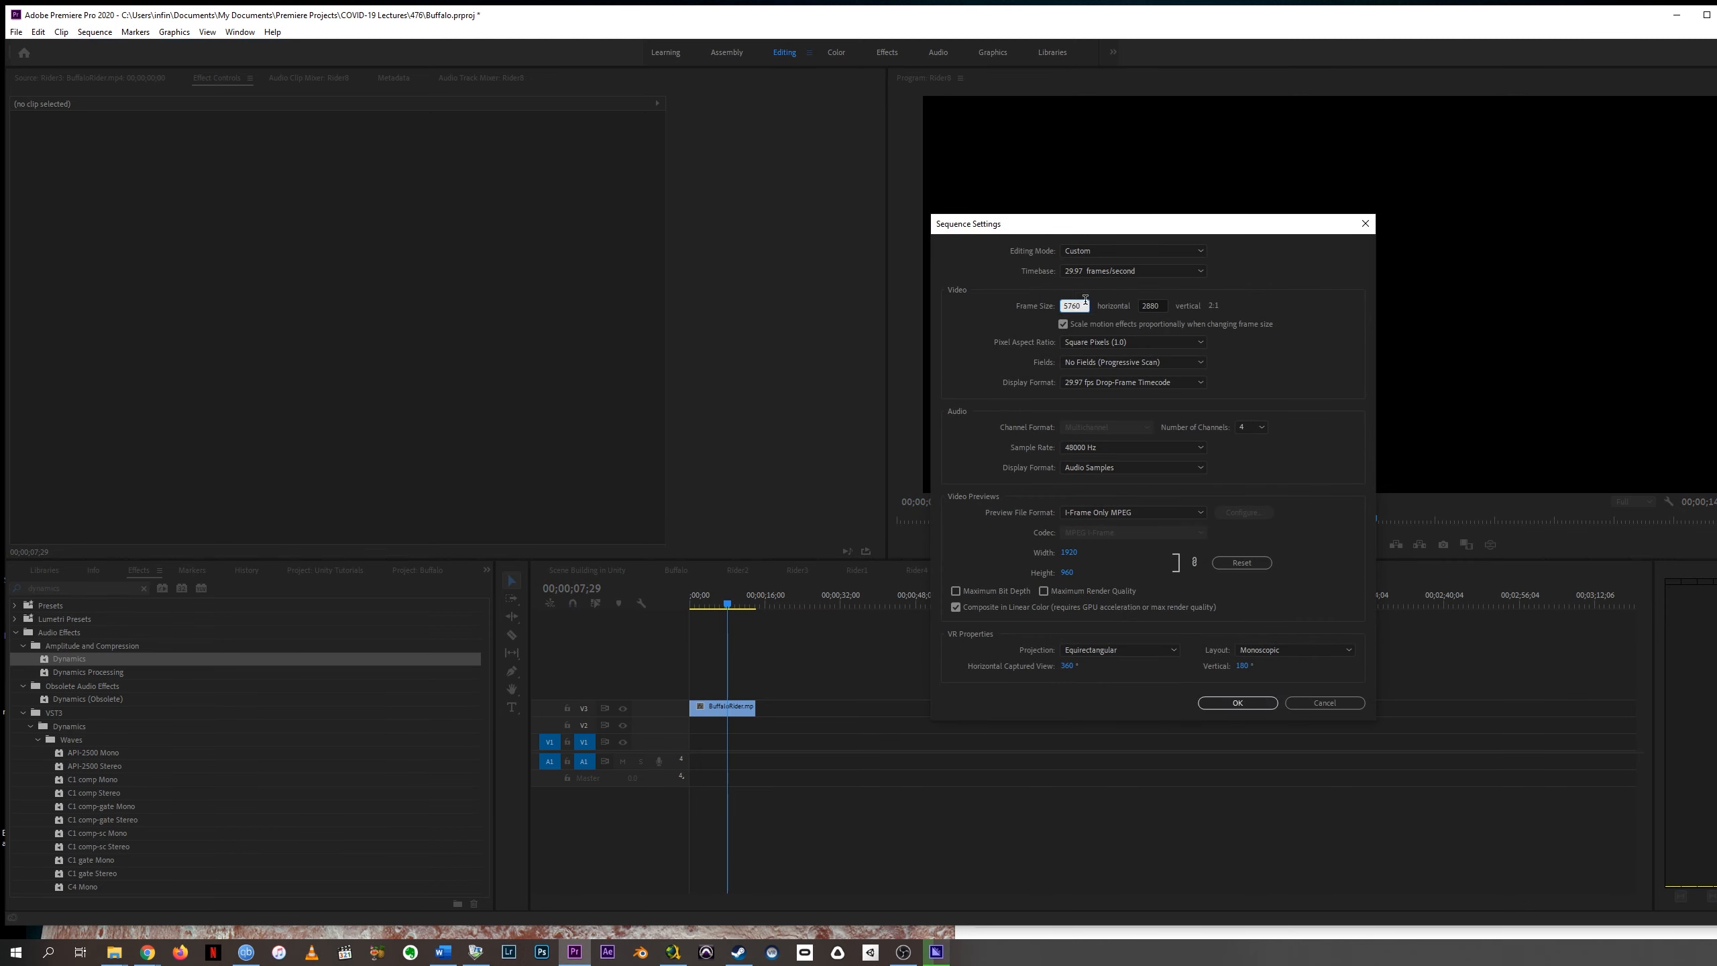
{"action": "type", "text": "720"}
{"action": "key", "text": "Tab"}
{"action": "type", "text": "480"}
{"action": "left_click", "coordinate": [1133, 651]}
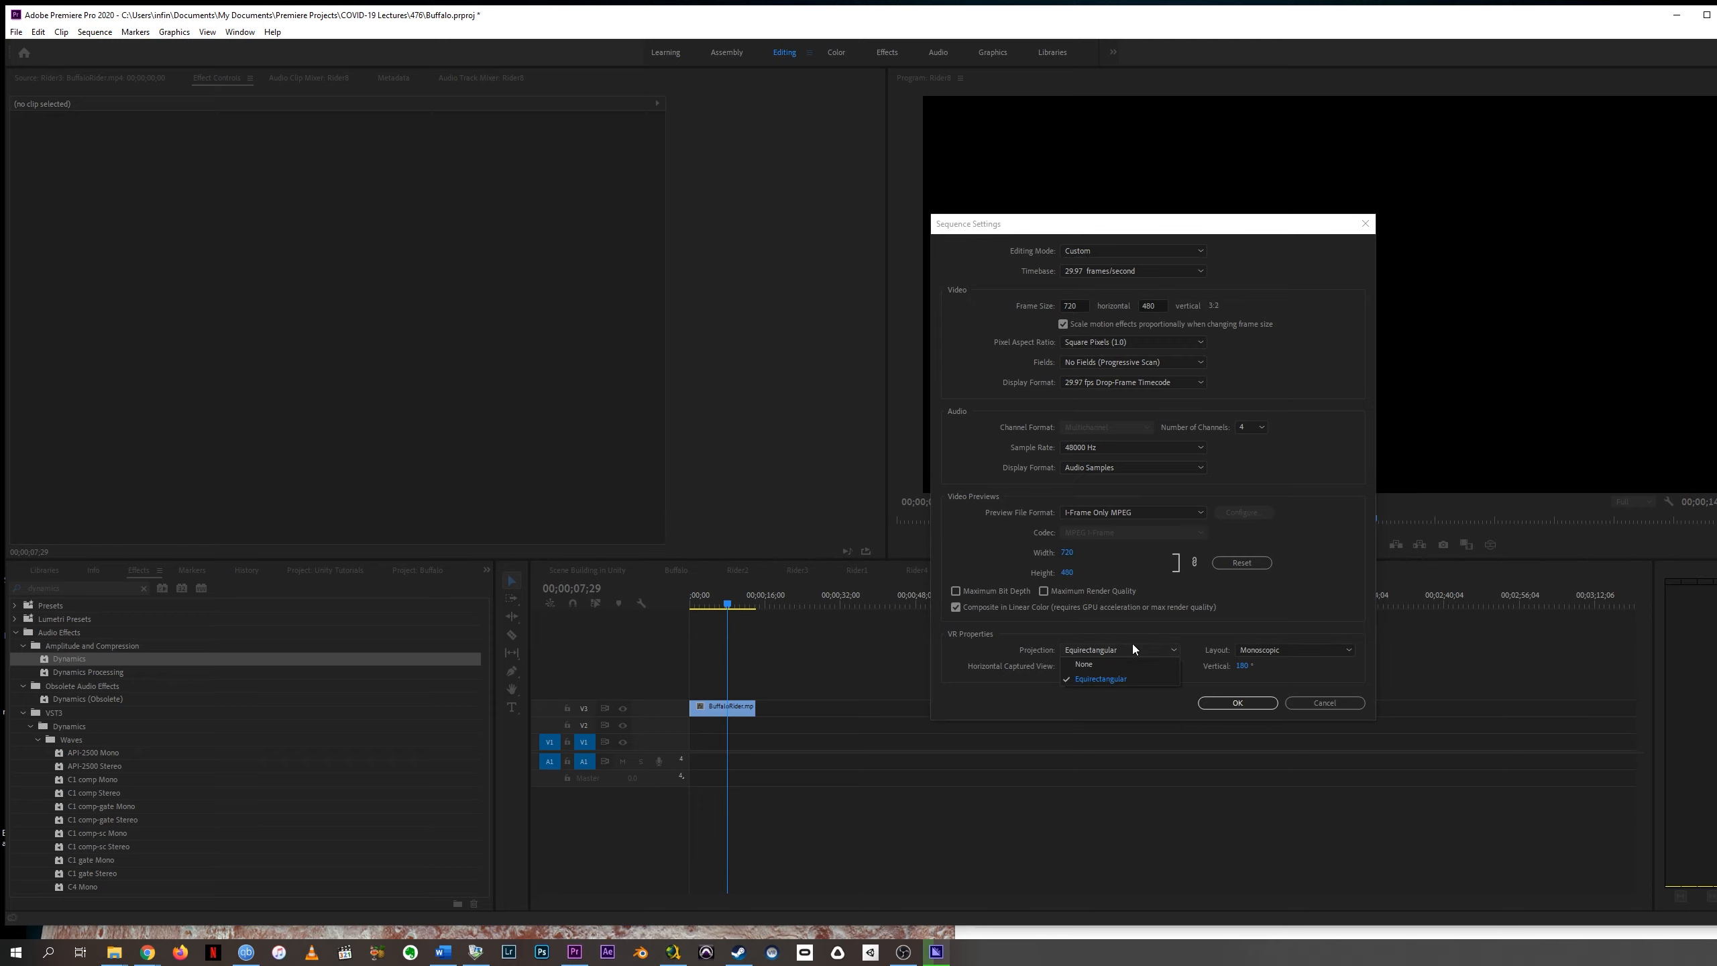
{"action": "left_click", "coordinate": [1132, 644]}
{"action": "left_click", "coordinate": [1239, 709]}
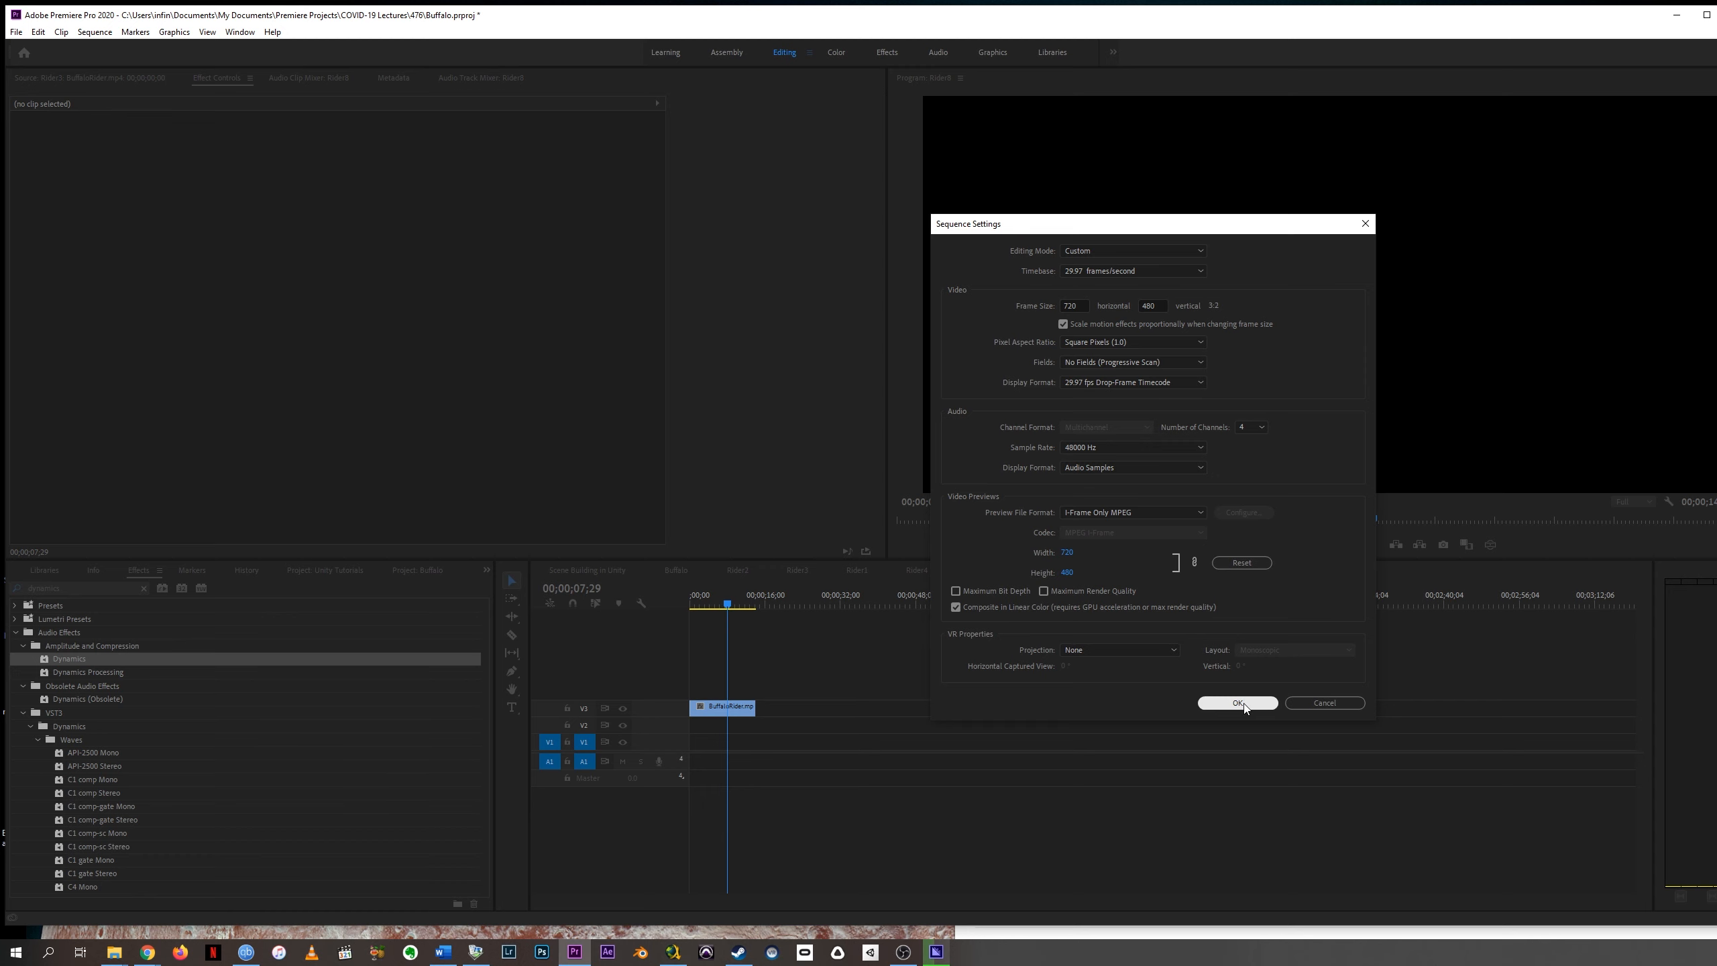
{"action": "left_click", "coordinate": [1217, 494]}
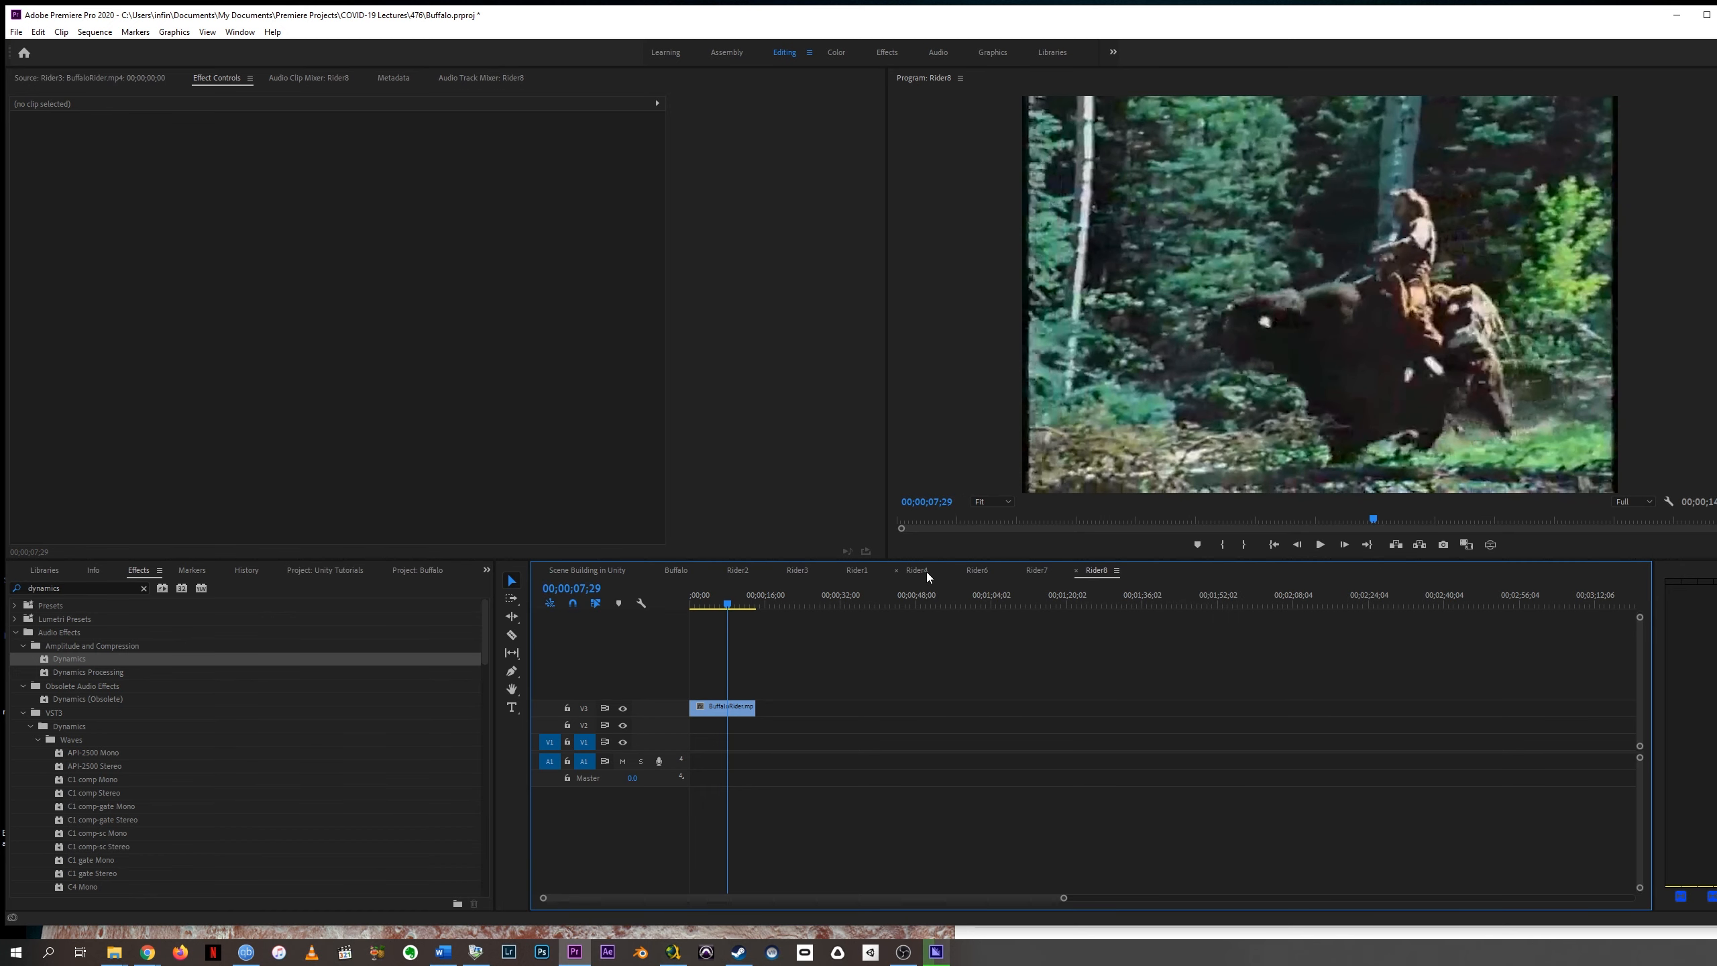
Open the nested Rider10 sequence from the Buffalo sequence and set its frame size to 720 by 480 with VR projection None.
{"action": "left_click", "coordinate": [696, 572]}
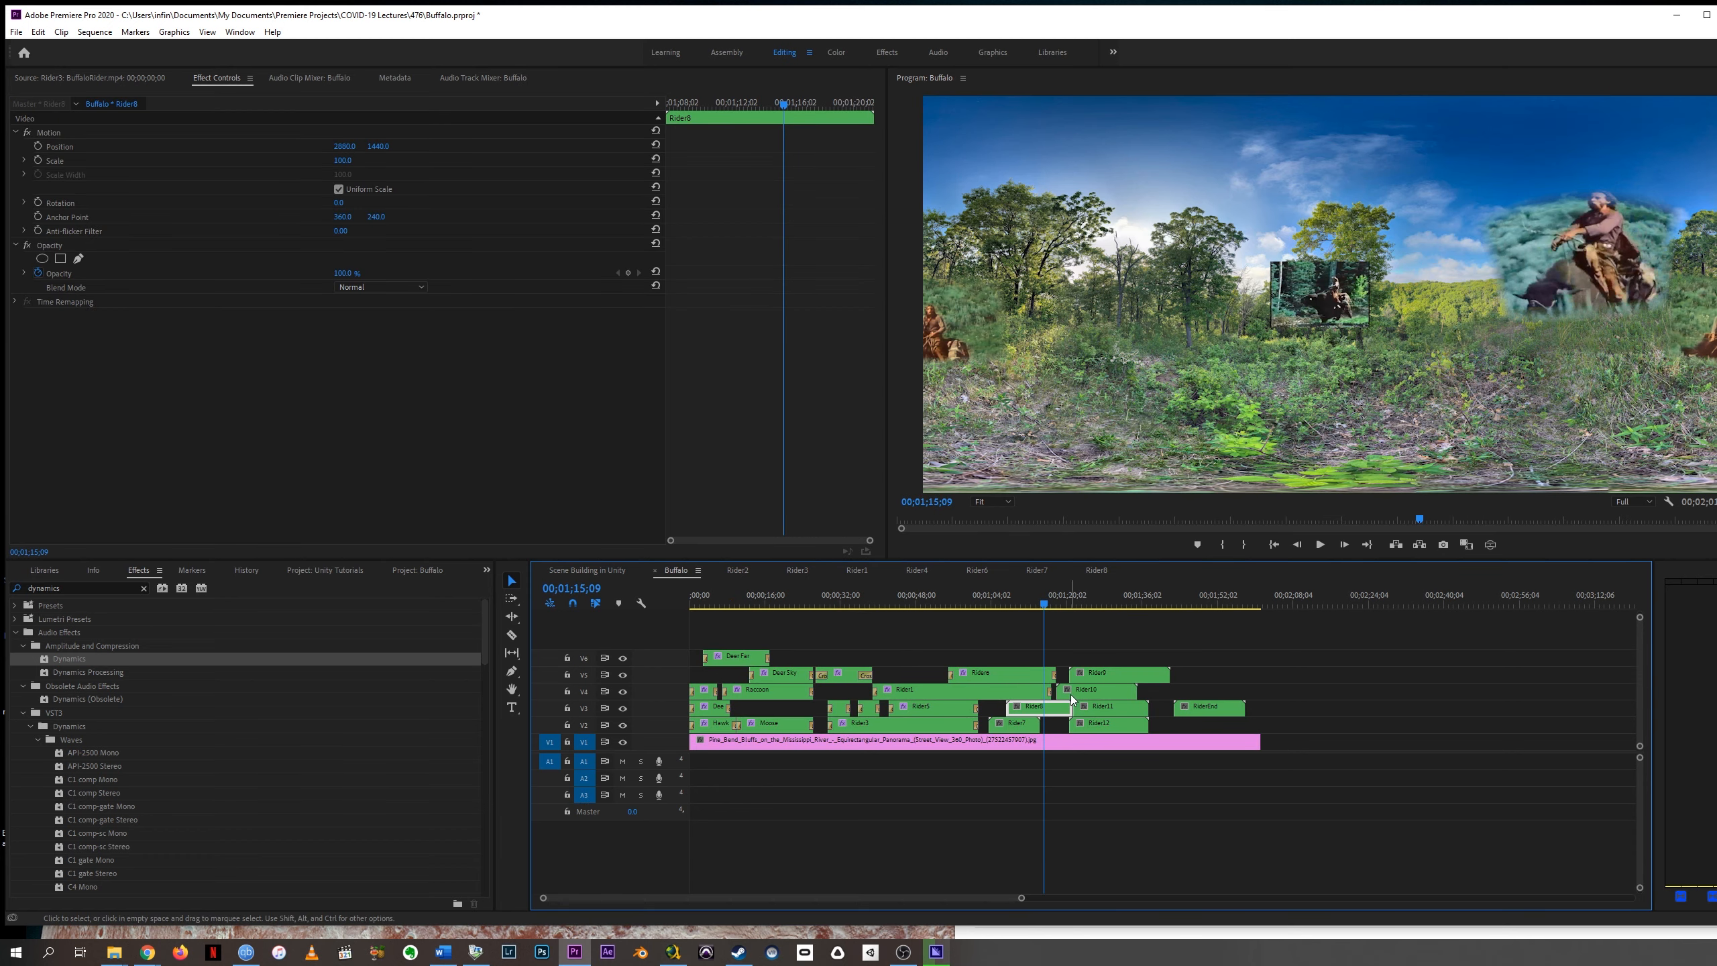
{"action": "left_click", "coordinate": [1076, 693]}
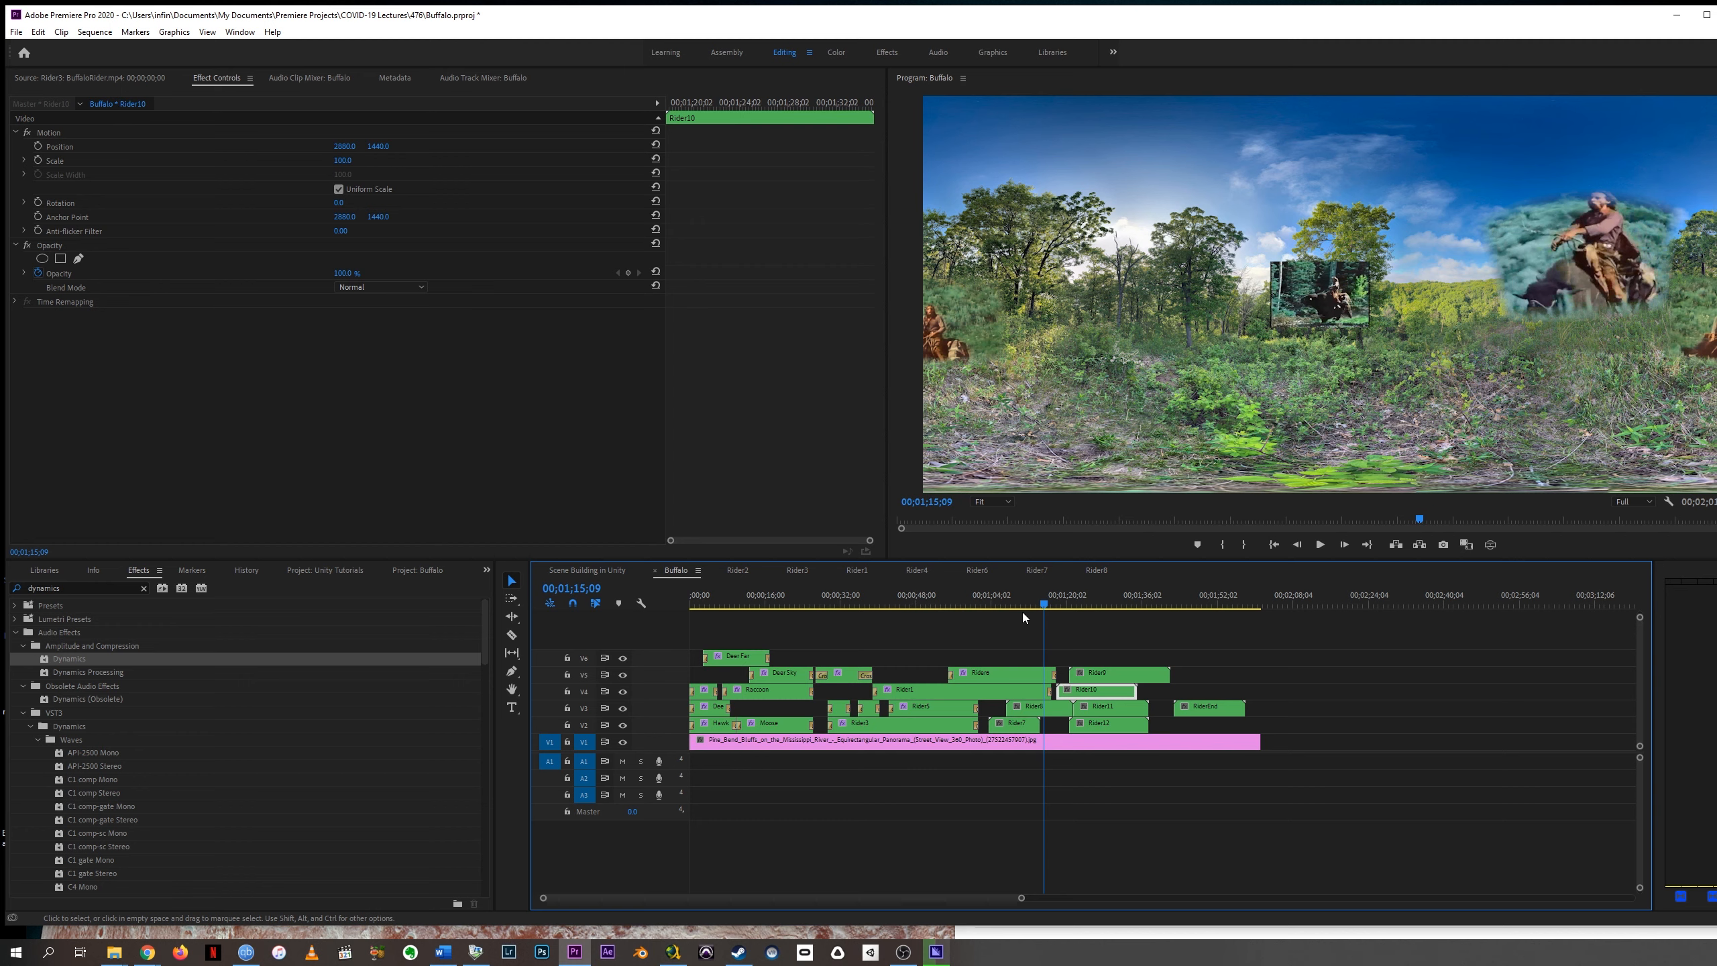
{"action": "double_click", "coordinate": [1080, 690]}
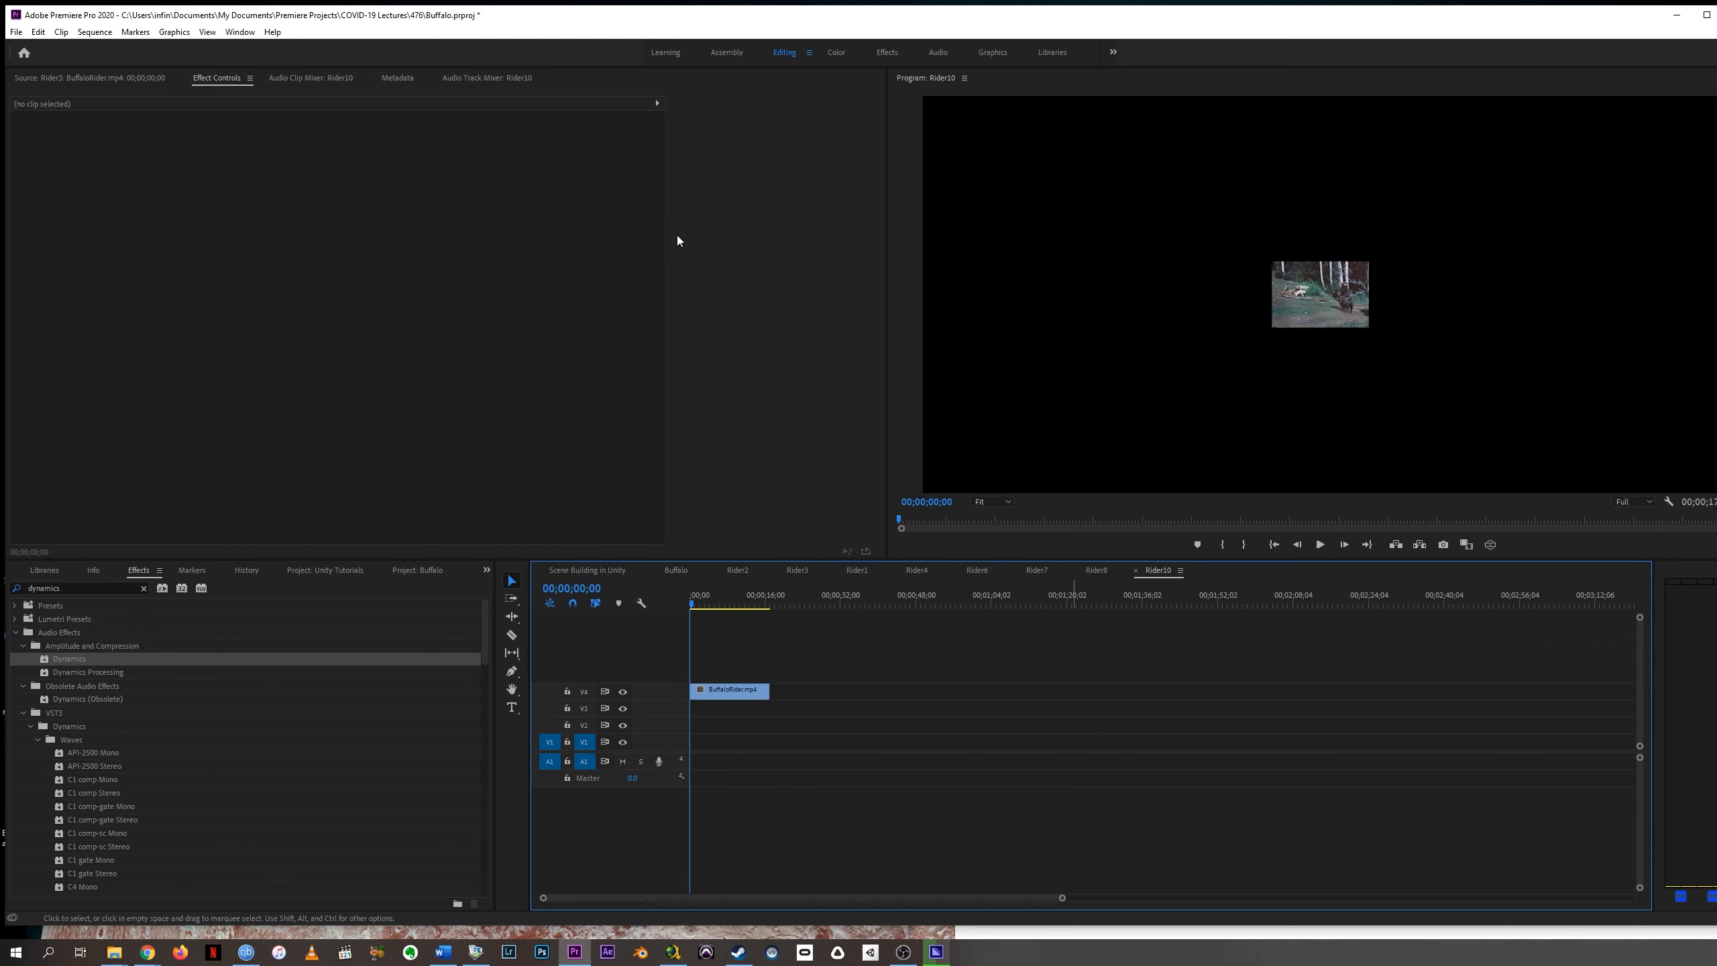
{"action": "left_click", "coordinate": [108, 32]}
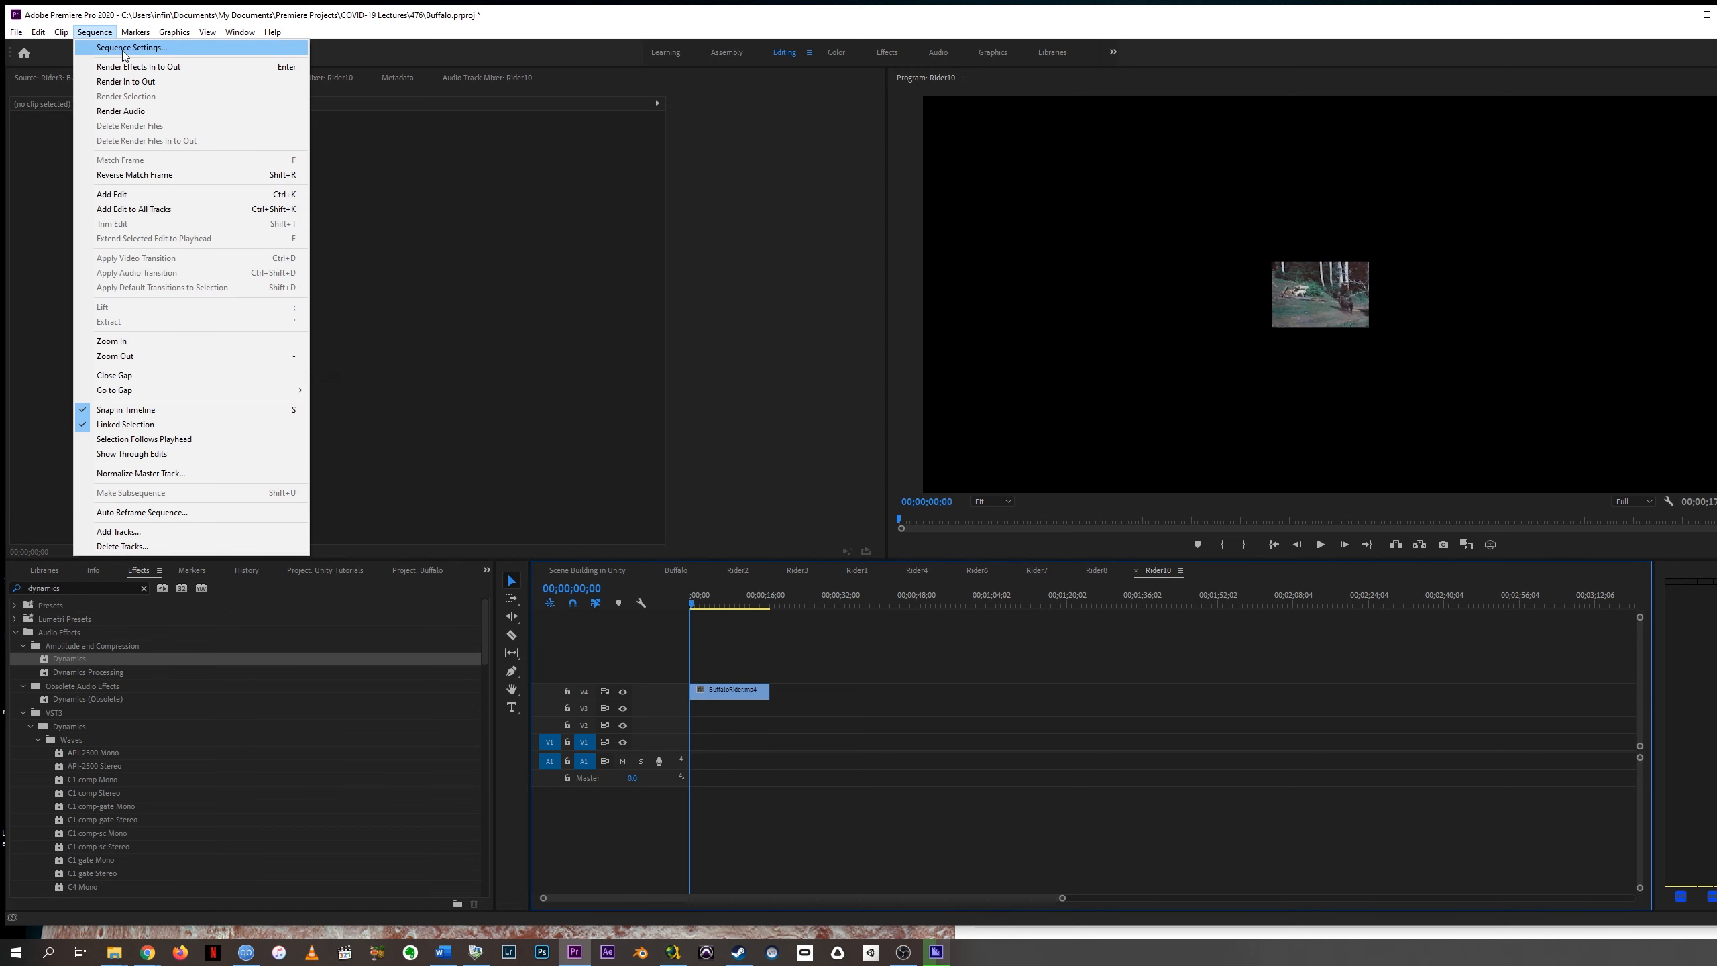
{"action": "left_click", "coordinate": [125, 52]}
{"action": "left_click", "coordinate": [1077, 306]}
{"action": "type", "text": "720"}
{"action": "key", "text": "Tab"}
{"action": "type", "text": "480"}
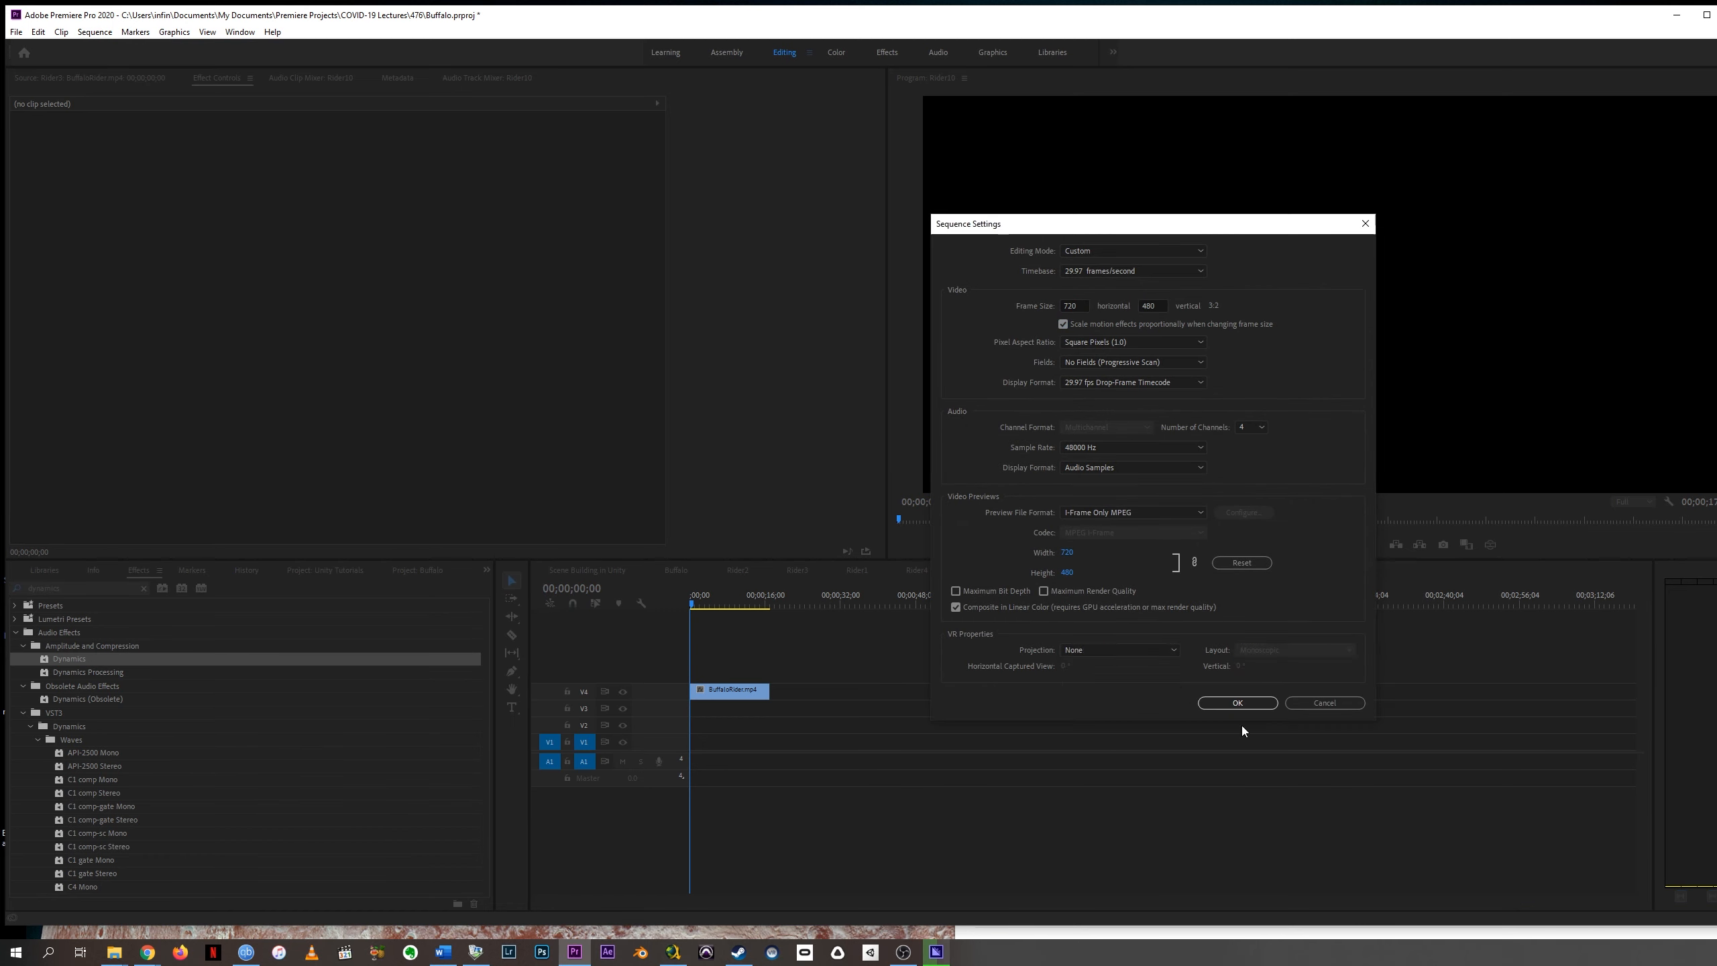
{"action": "left_click", "coordinate": [1237, 701]}
Open the nested Rider11 sequence from the Buffalo sequence and set its frame size to 720 by 480 with VR projection None.
{"action": "left_click", "coordinate": [676, 570]}
{"action": "double_click", "coordinate": [1108, 709]}
{"action": "left_click", "coordinate": [102, 32]}
{"action": "left_click", "coordinate": [124, 51]}
{"action": "left_click", "coordinate": [1076, 306]}
{"action": "type", "text": "720"}
{"action": "key", "text": "Tab"}
{"action": "type", "text": "480"}
{"action": "left_click", "coordinate": [1137, 652]}
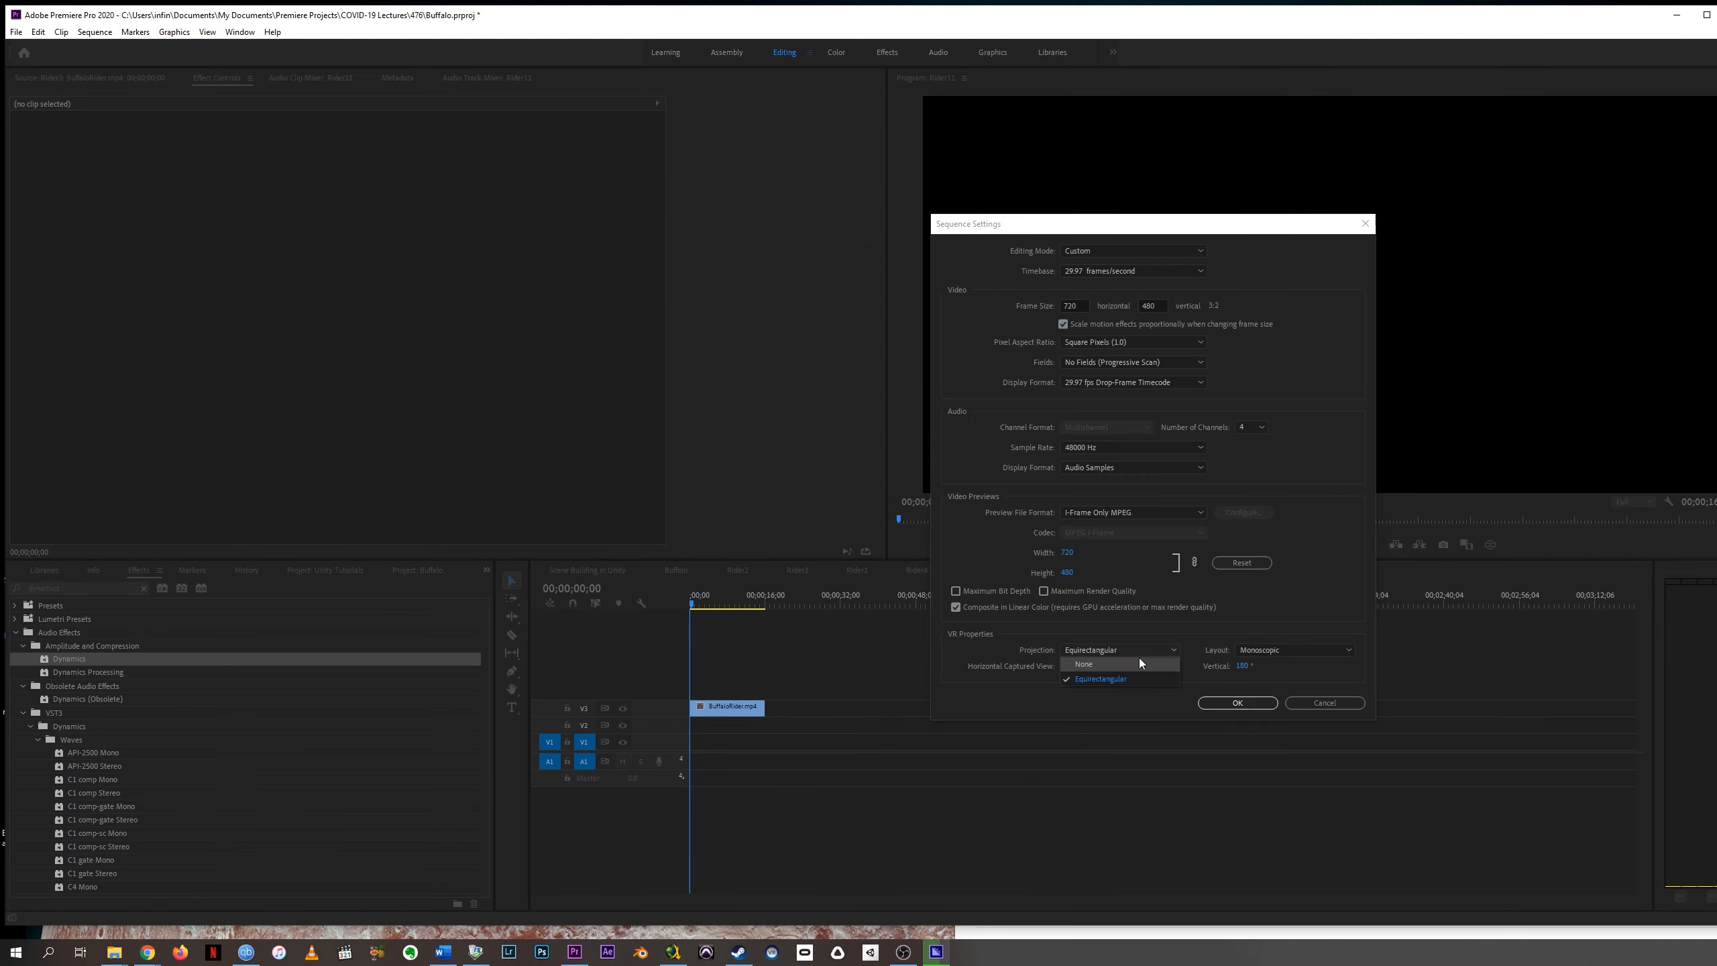
Open the nested Rider12 sequence on track V2 of the Buffalo sequence and set its frame size to 720 by 480.
{"action": "double_click", "coordinate": [1097, 729]}
{"action": "left_click", "coordinate": [95, 32]}
{"action": "left_click", "coordinate": [108, 49]}
{"action": "left_click", "coordinate": [1237, 702]}
{"action": "left_click", "coordinate": [94, 32]}
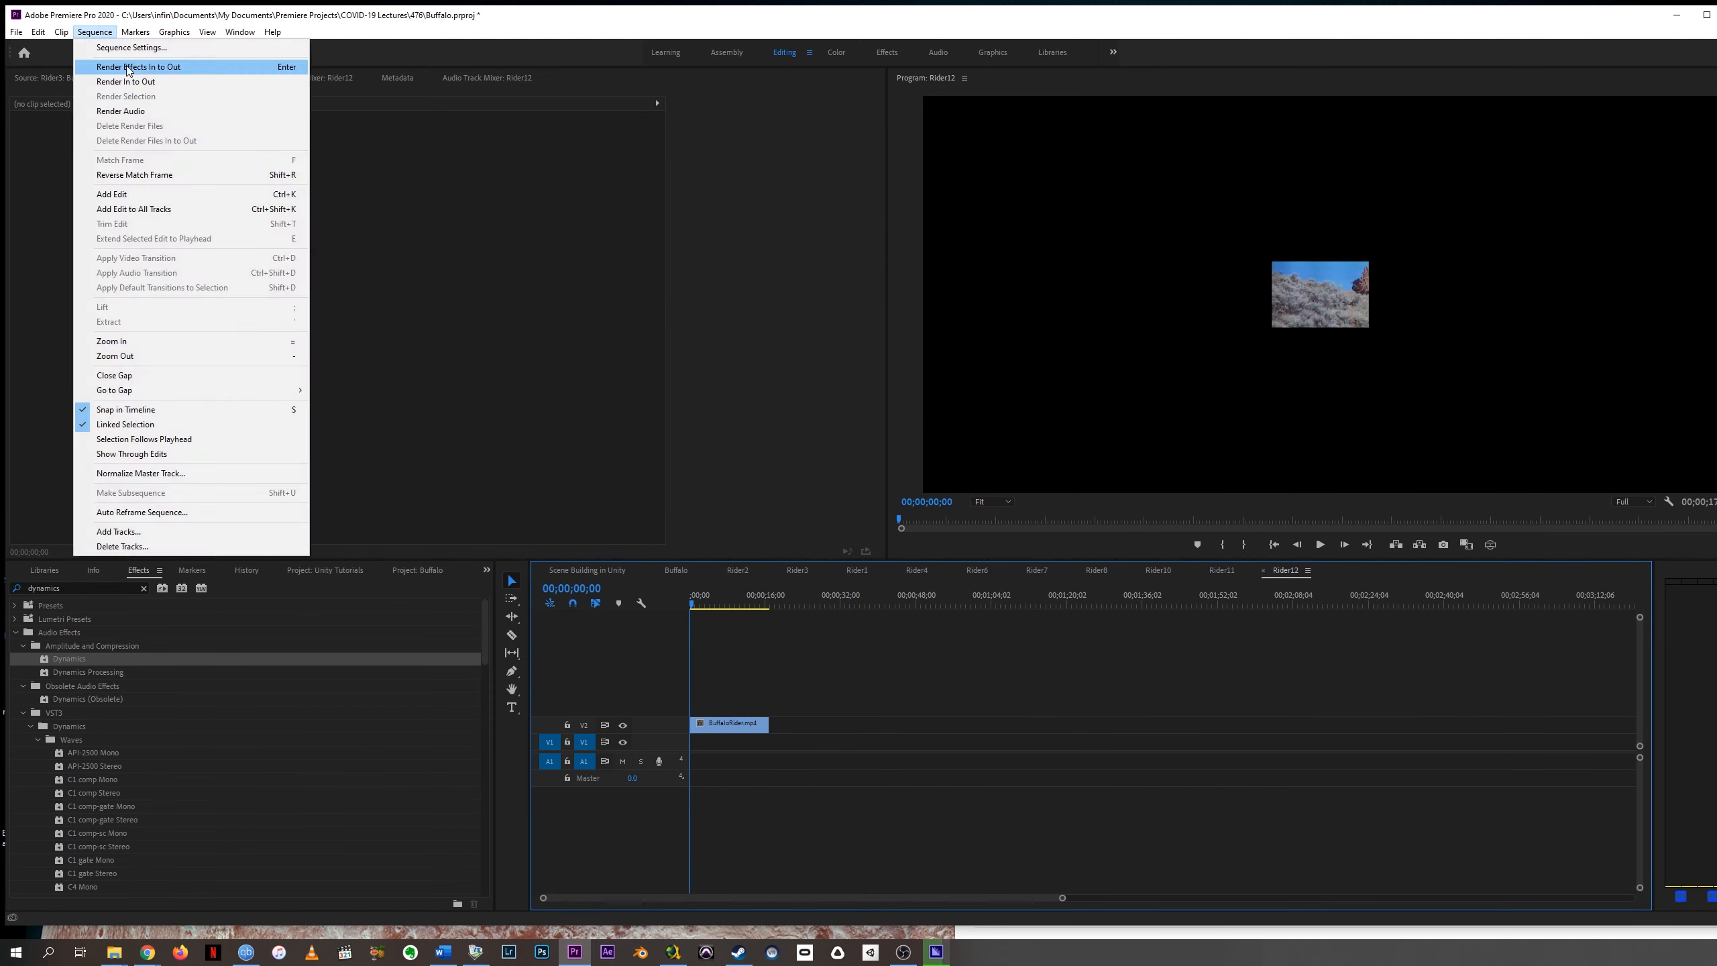
{"action": "left_click", "coordinate": [108, 49]}
{"action": "left_click", "coordinate": [1076, 306]}
{"action": "type", "text": "720"}
{"action": "key", "text": "Return"}
Return to the Buffalo sequence, open the nested RiderEnd sequence and set its frame size to 720 by 480.
{"action": "left_click", "coordinate": [676, 570]}
{"action": "left_click", "coordinate": [1200, 601]}
{"action": "double_click", "coordinate": [1210, 707]}
{"action": "left_click", "coordinate": [94, 32]}
{"action": "left_click", "coordinate": [108, 49]}
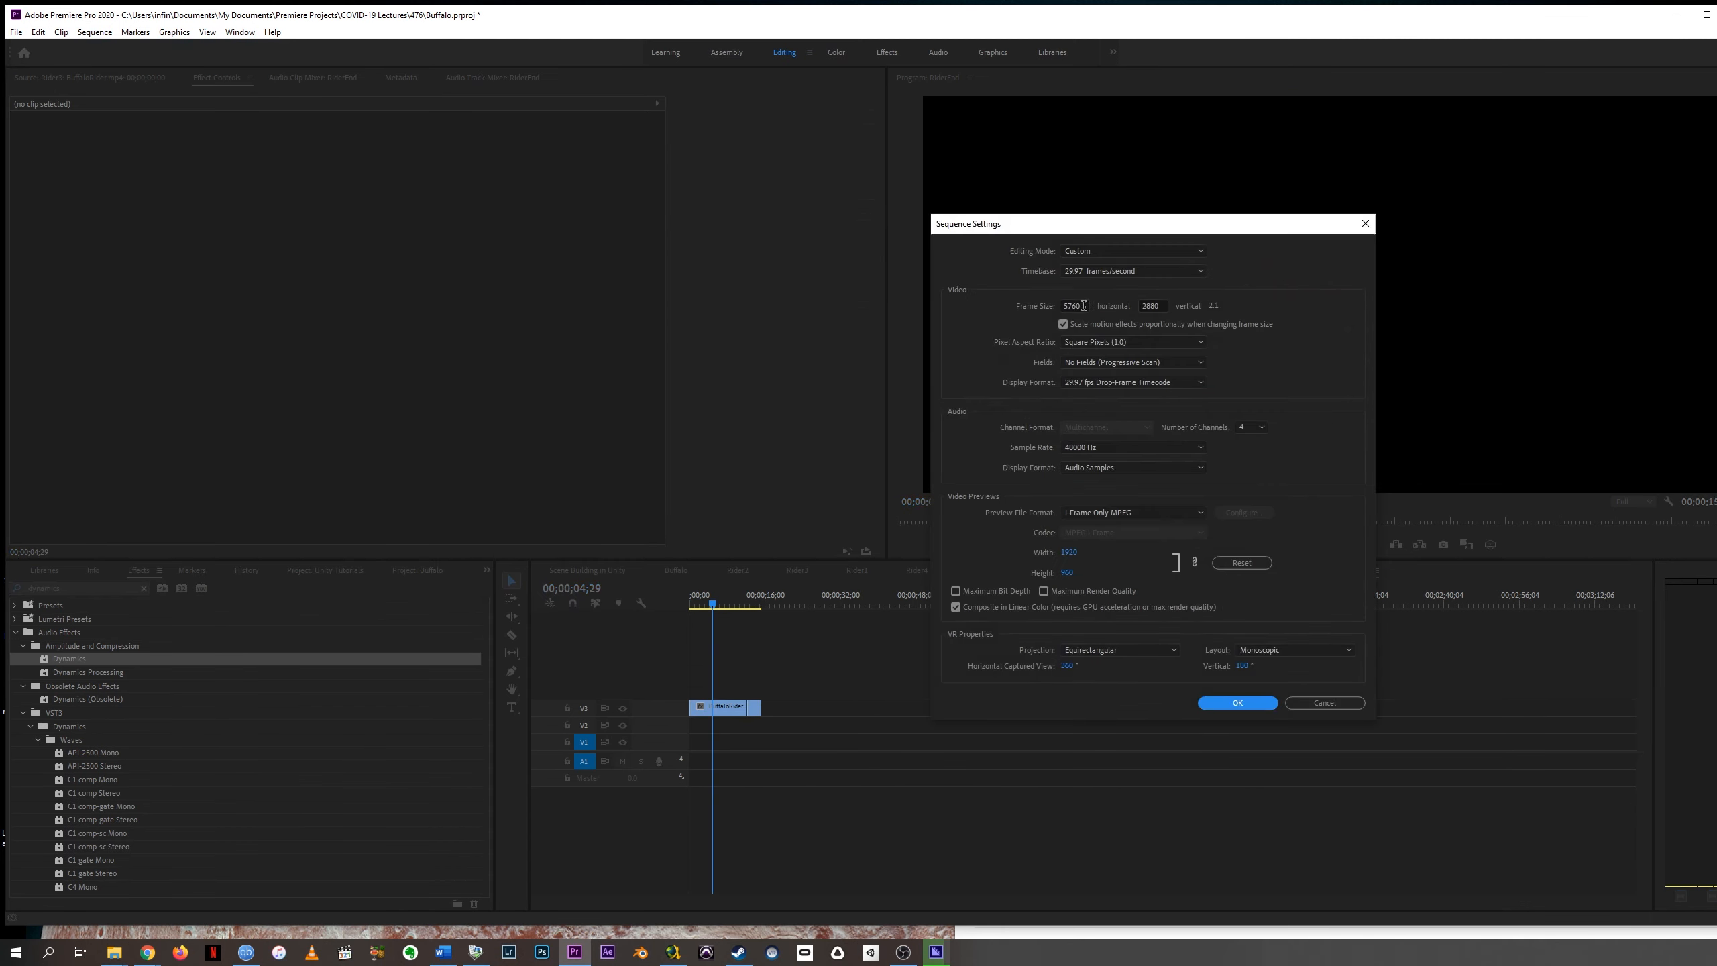
{"action": "left_click", "coordinate": [1076, 306]}
{"action": "type", "text": "720"}
{"action": "left_click", "coordinate": [1237, 702]}
{"action": "key", "text": "Return"}
Return to the Buffalo sequence and preview how the resized RiderEnd and earlier Rider clips sit in the panorama.
{"action": "left_click", "coordinate": [674, 570]}
{"action": "left_click_drag", "start_coordinate": [1123, 601], "coordinate": [1218, 621]}
{"action": "left_click", "coordinate": [1202, 601]}
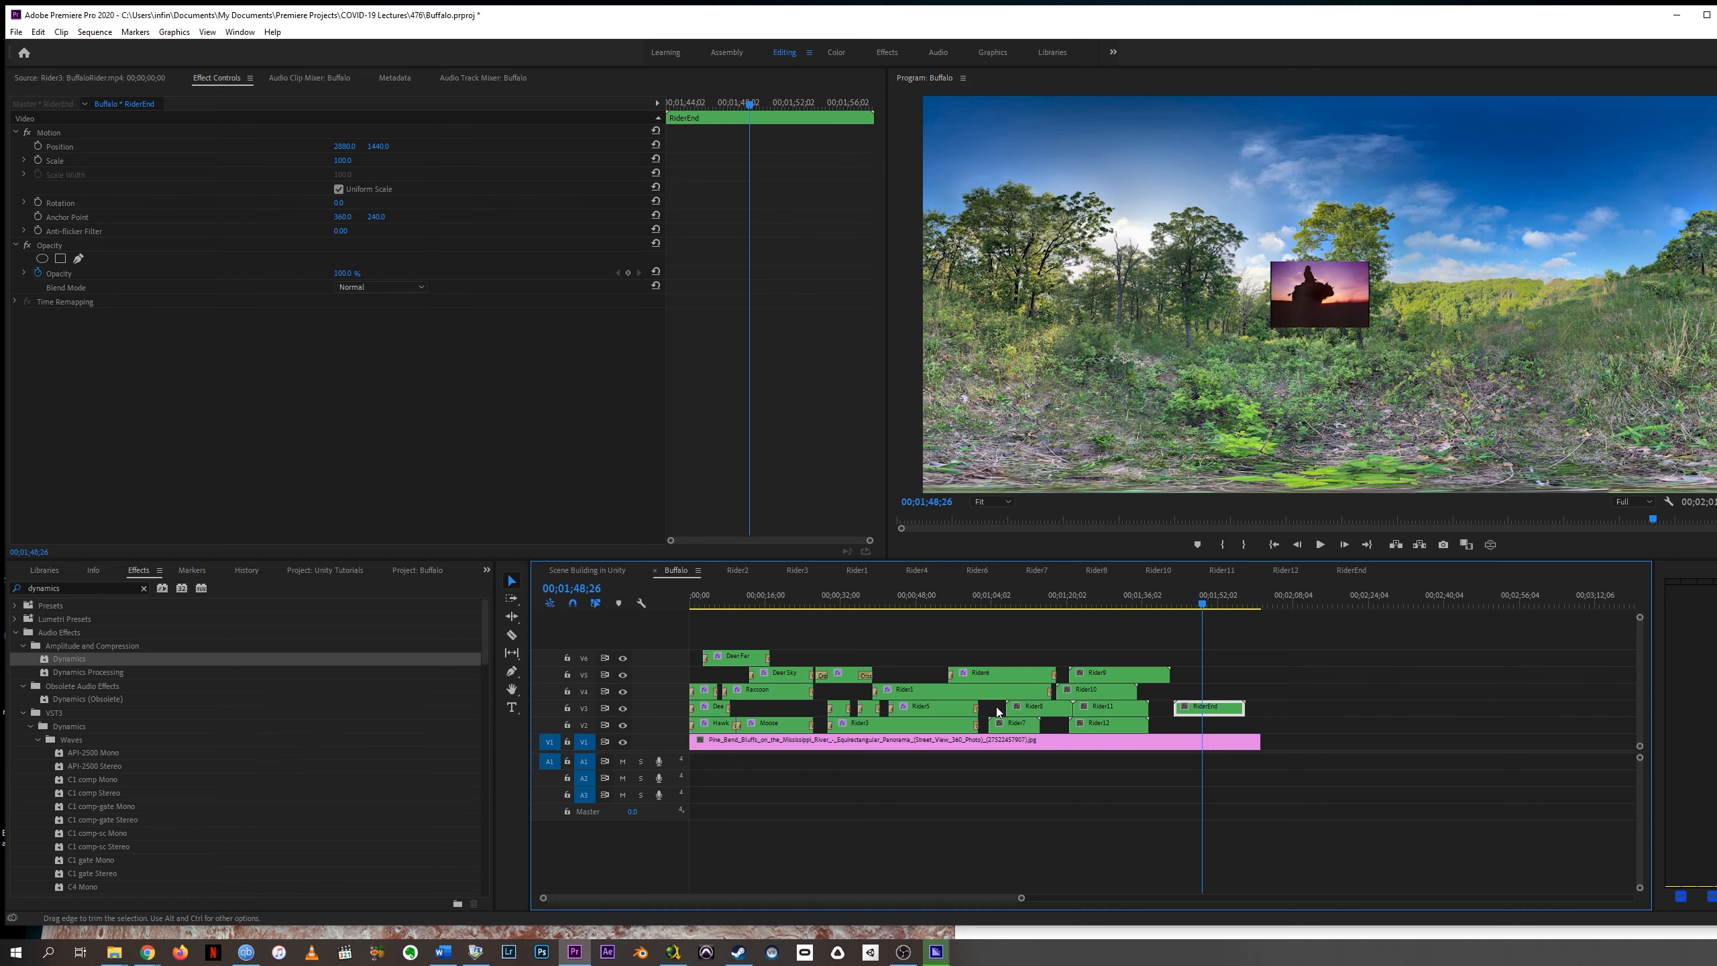
{"action": "mouse_move", "coordinate": [1061, 605]}
{"action": "left_mouse_down"}
{"action": "mouse_move", "coordinate": [1103, 607]}
{"action": "mouse_move", "coordinate": [1065, 607]}
{"action": "mouse_move", "coordinate": [1081, 607]}
{"action": "left_mouse_up"}
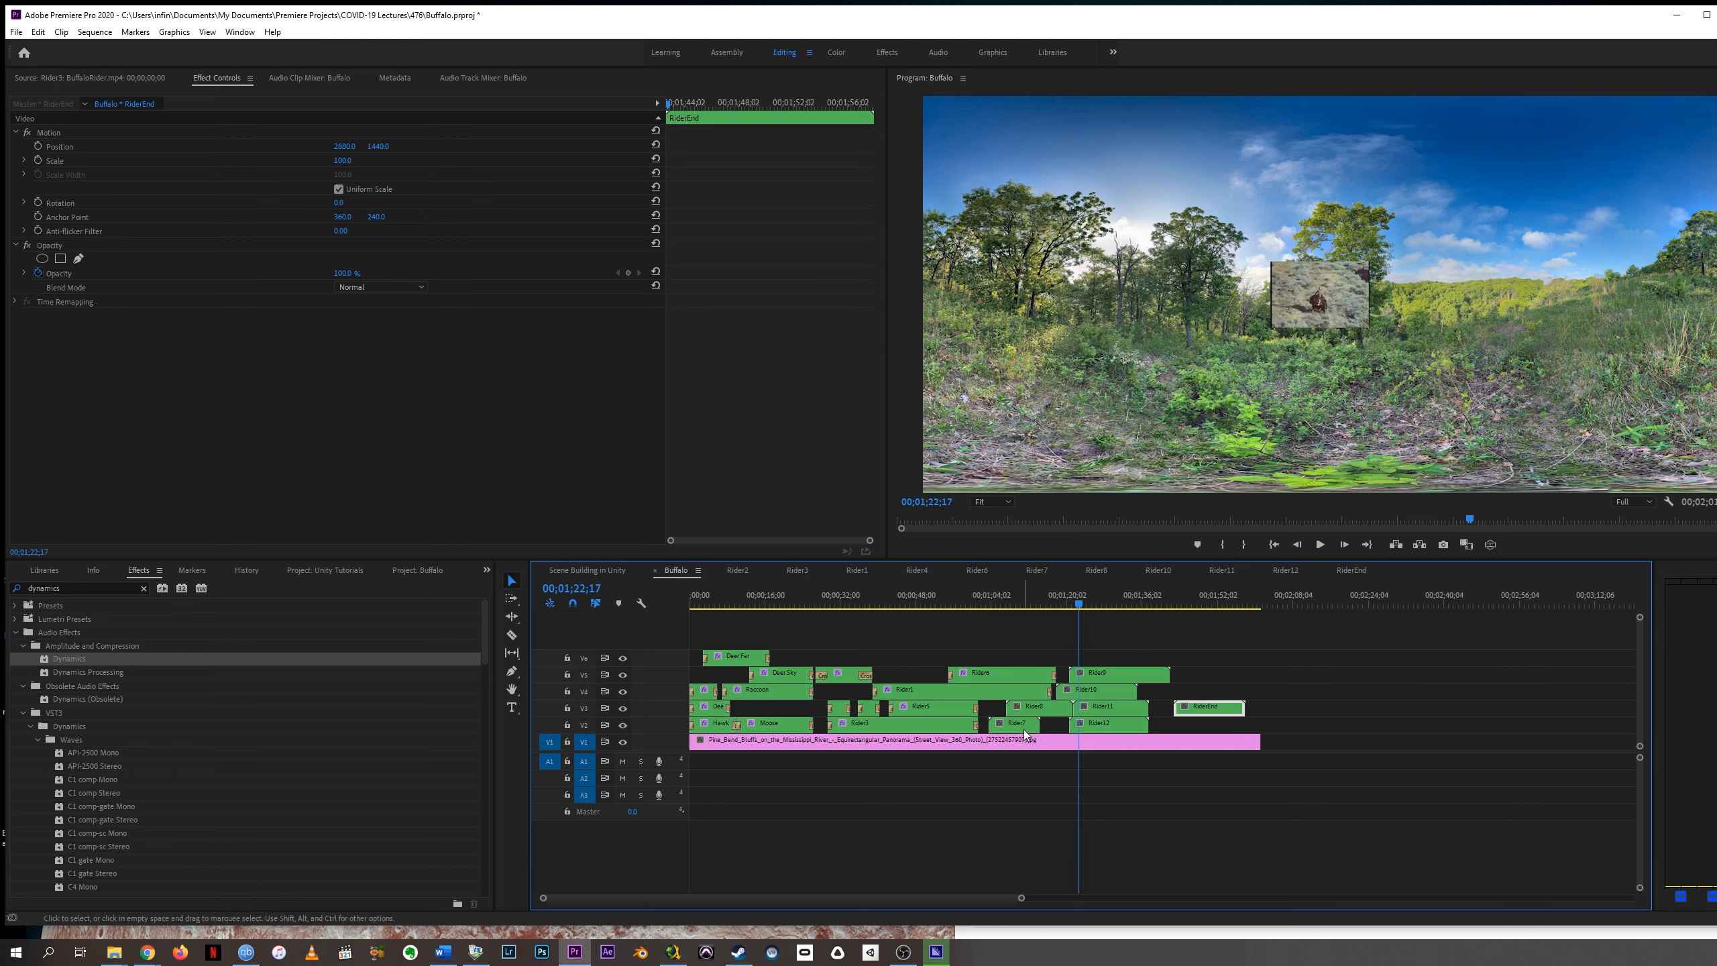
Find the VR effects and apply VR Plane to Sphere to the Rider7 clip on track V2.
{"action": "left_click", "coordinate": [1014, 602]}
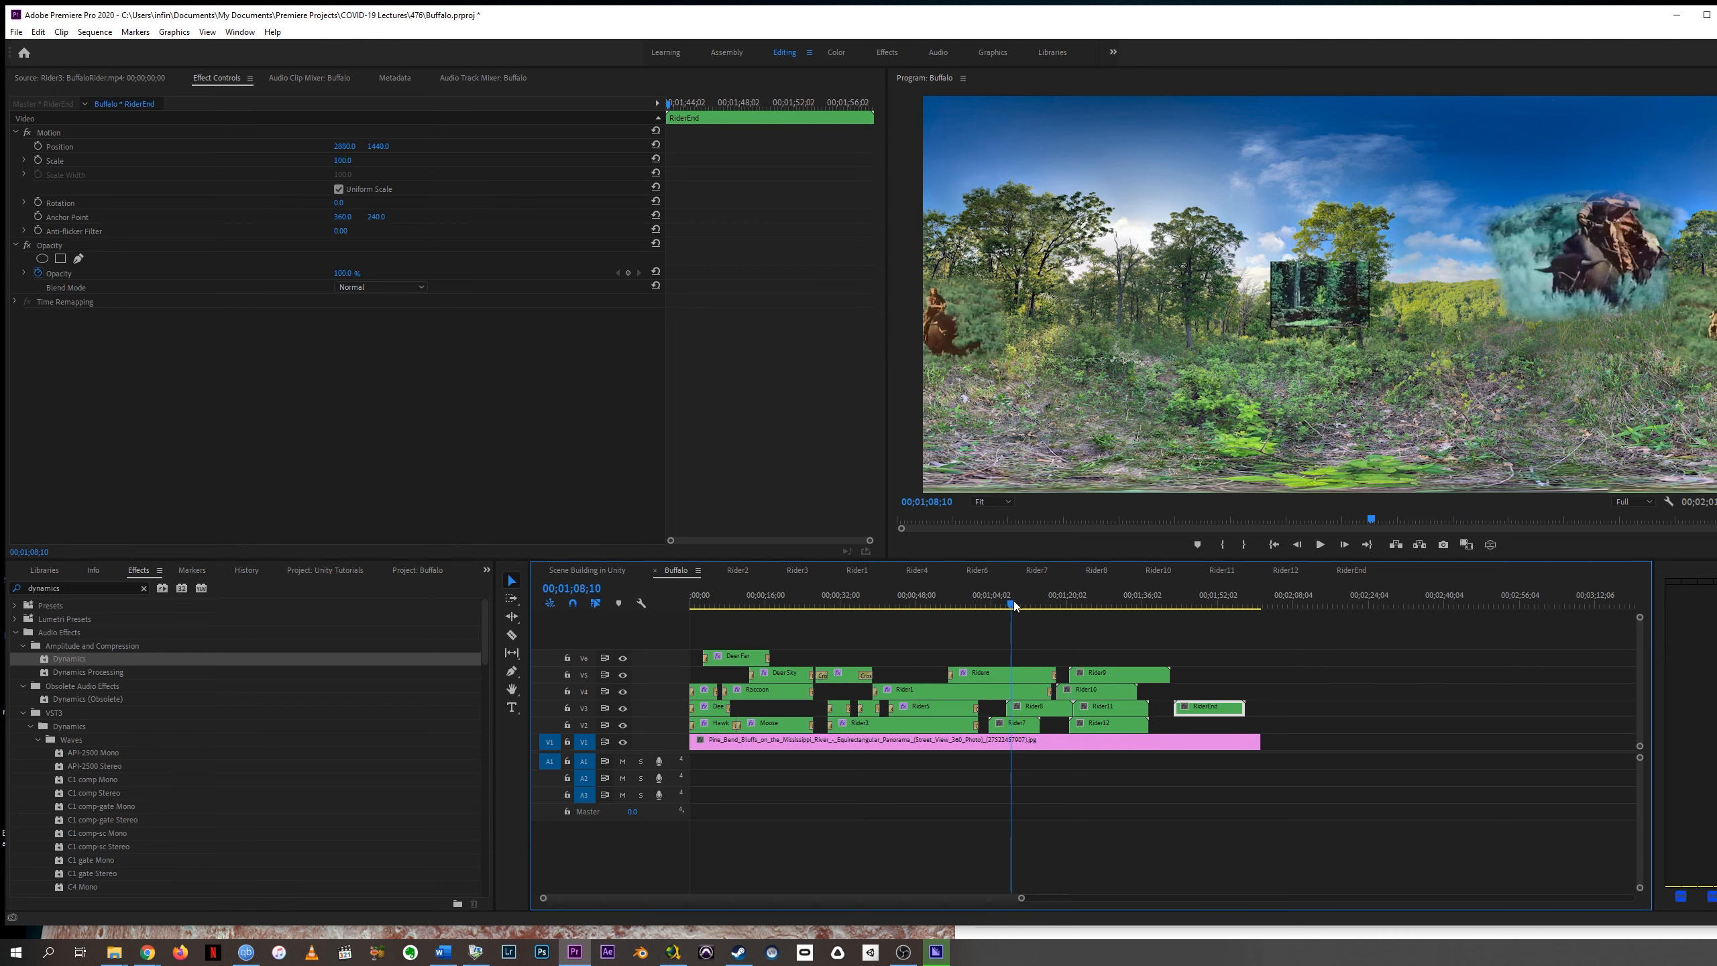
{"action": "left_click", "coordinate": [1014, 724]}
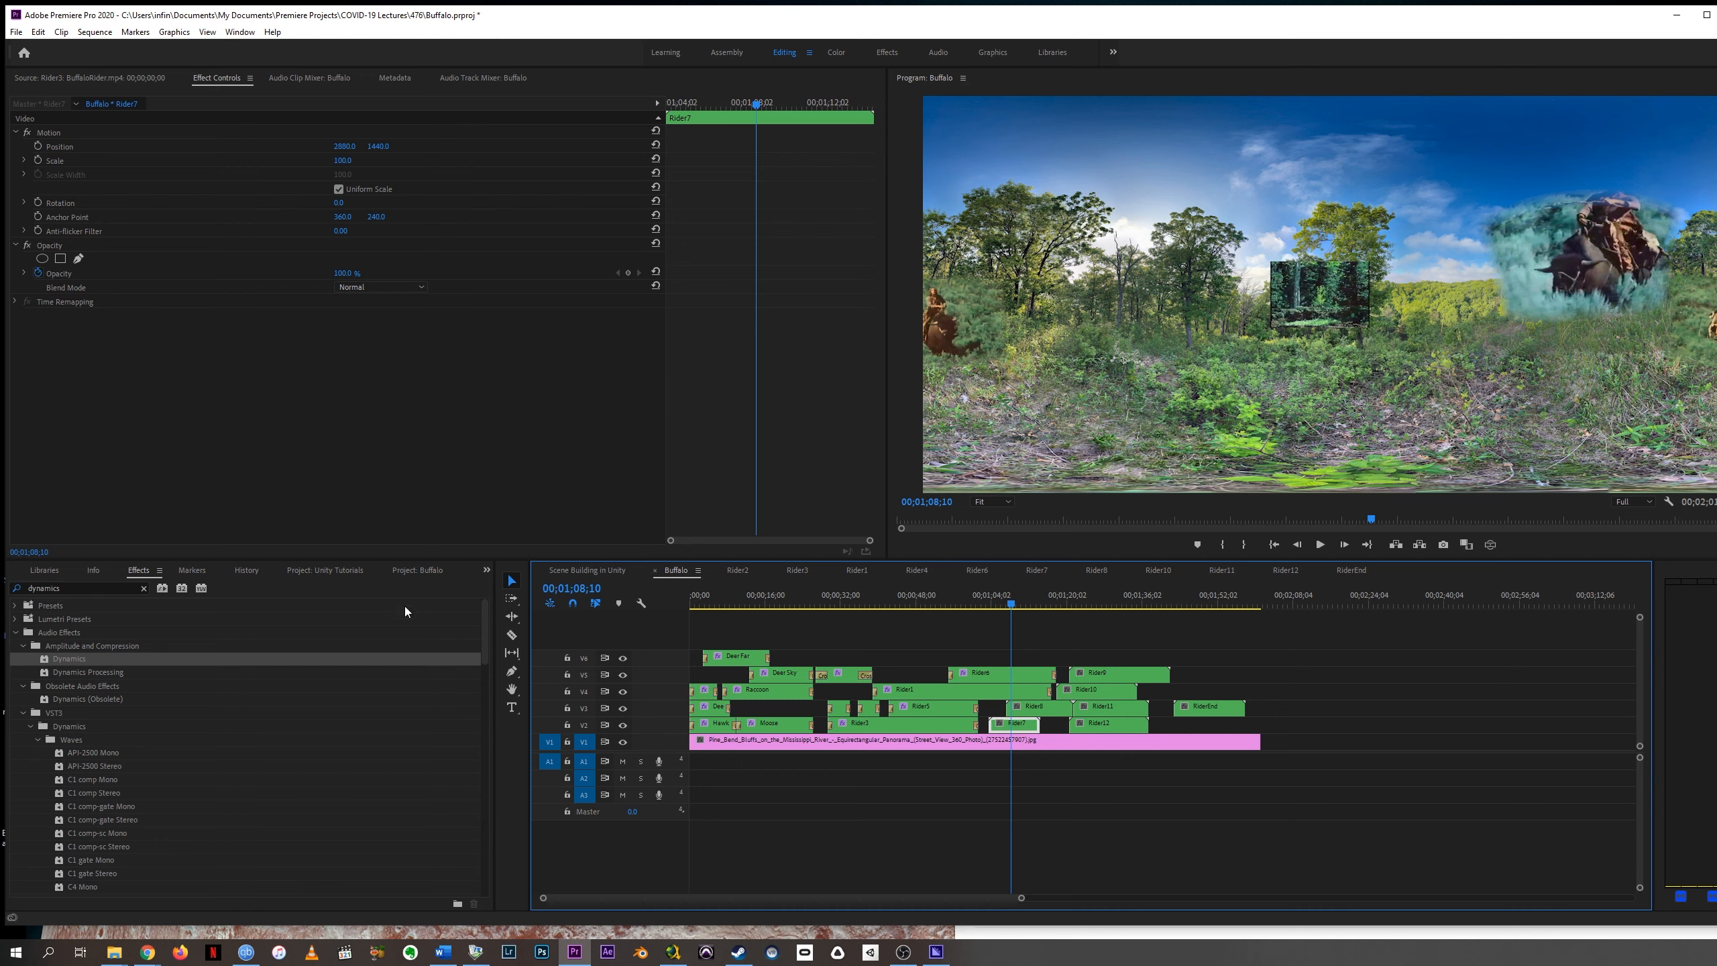
{"action": "double_click", "coordinate": [63, 586]}
{"action": "type", "text": "vr"}
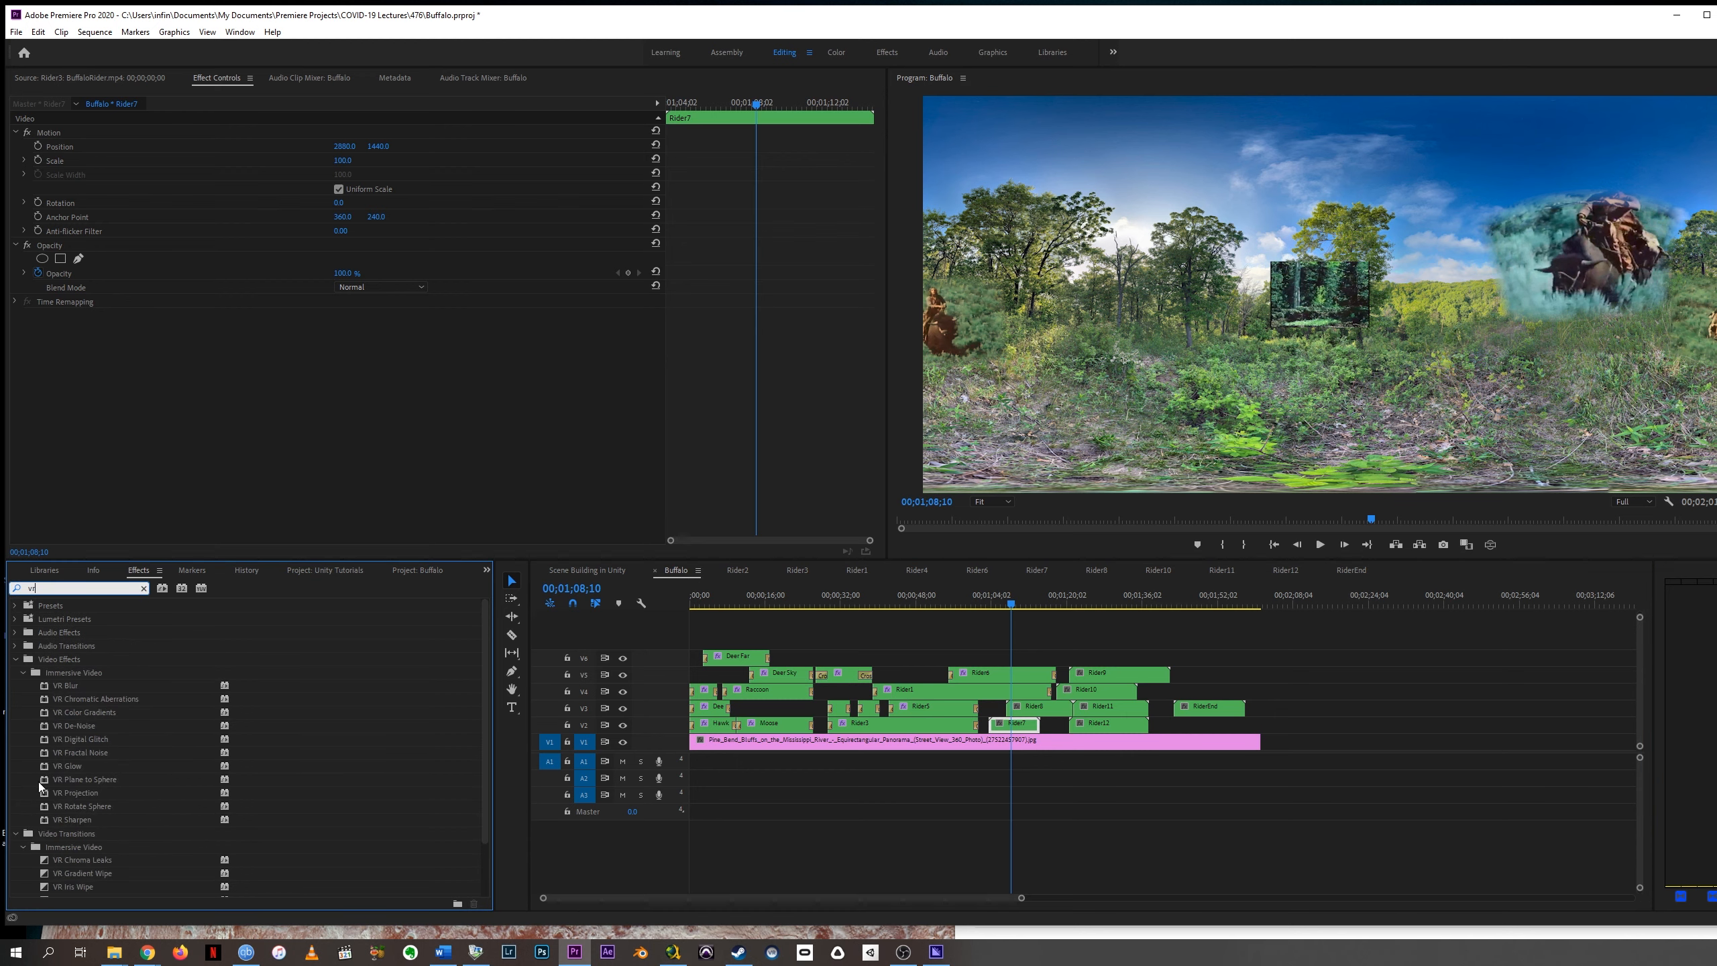
{"action": "left_click_drag", "start_coordinate": [39, 783], "coordinate": [107, 449]}
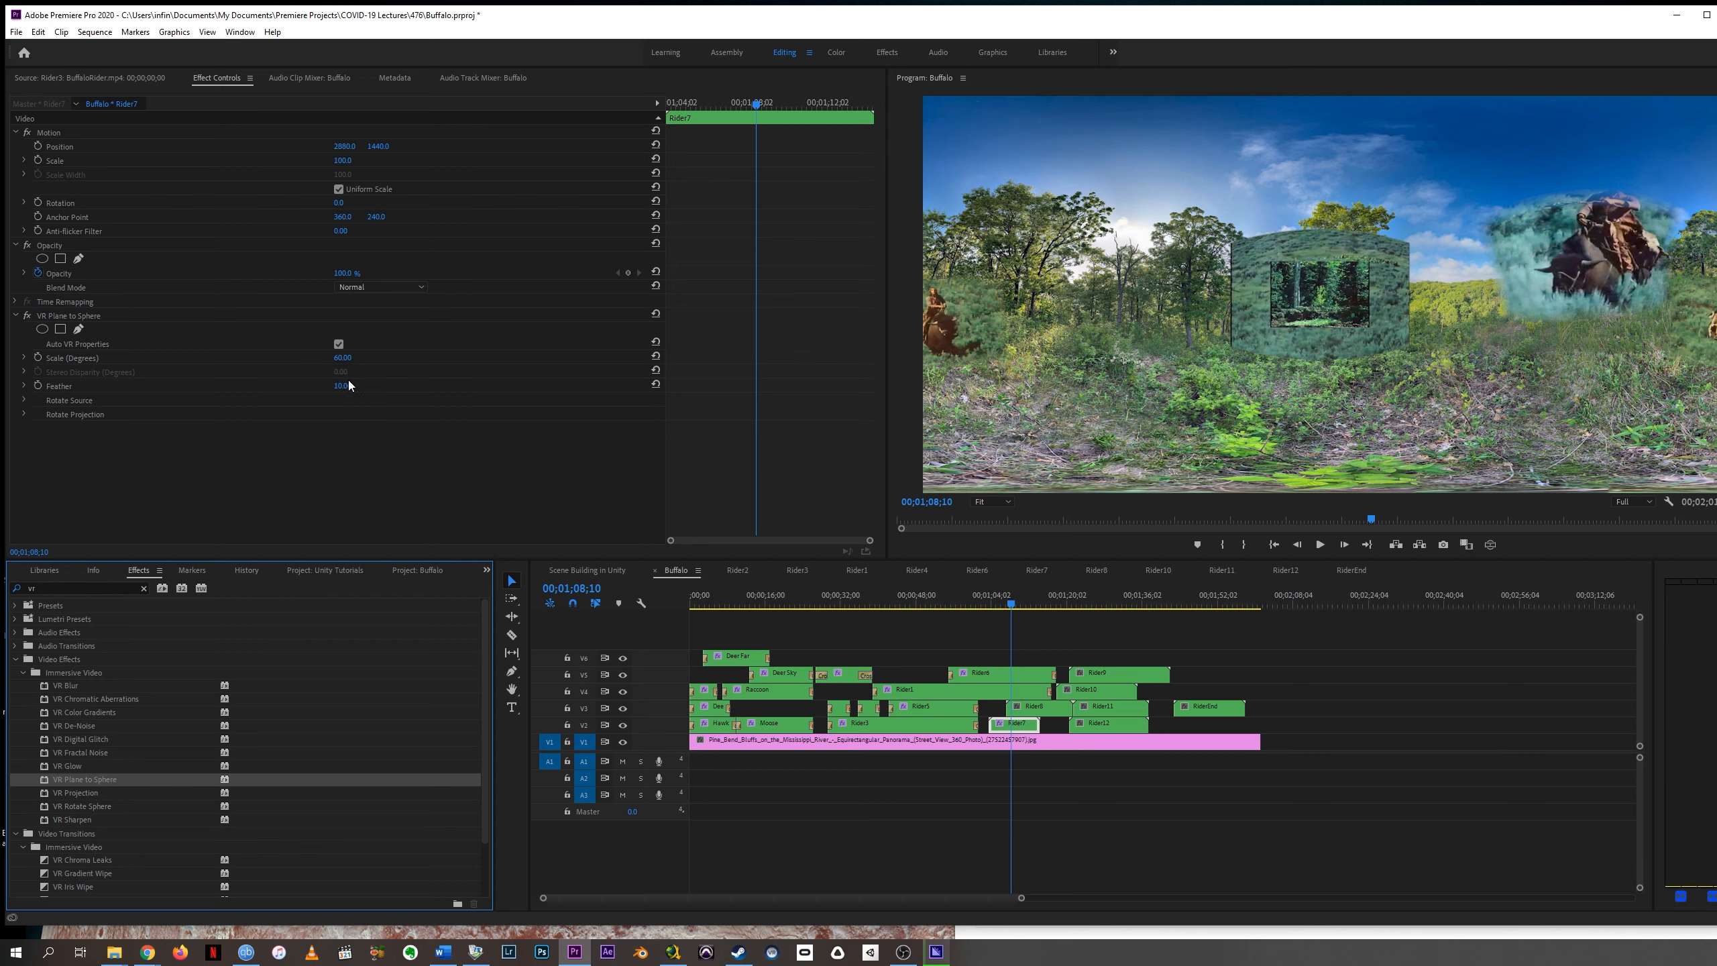
{"action": "left_click_drag", "start_coordinate": [339, 383], "coordinate": [338, 392]}
Copy Rider7 and paste only its VR Plane to Sphere effect onto the Rider8 through Rider12 and RiderEnd clips.
{"action": "left_click", "coordinate": [1027, 719]}
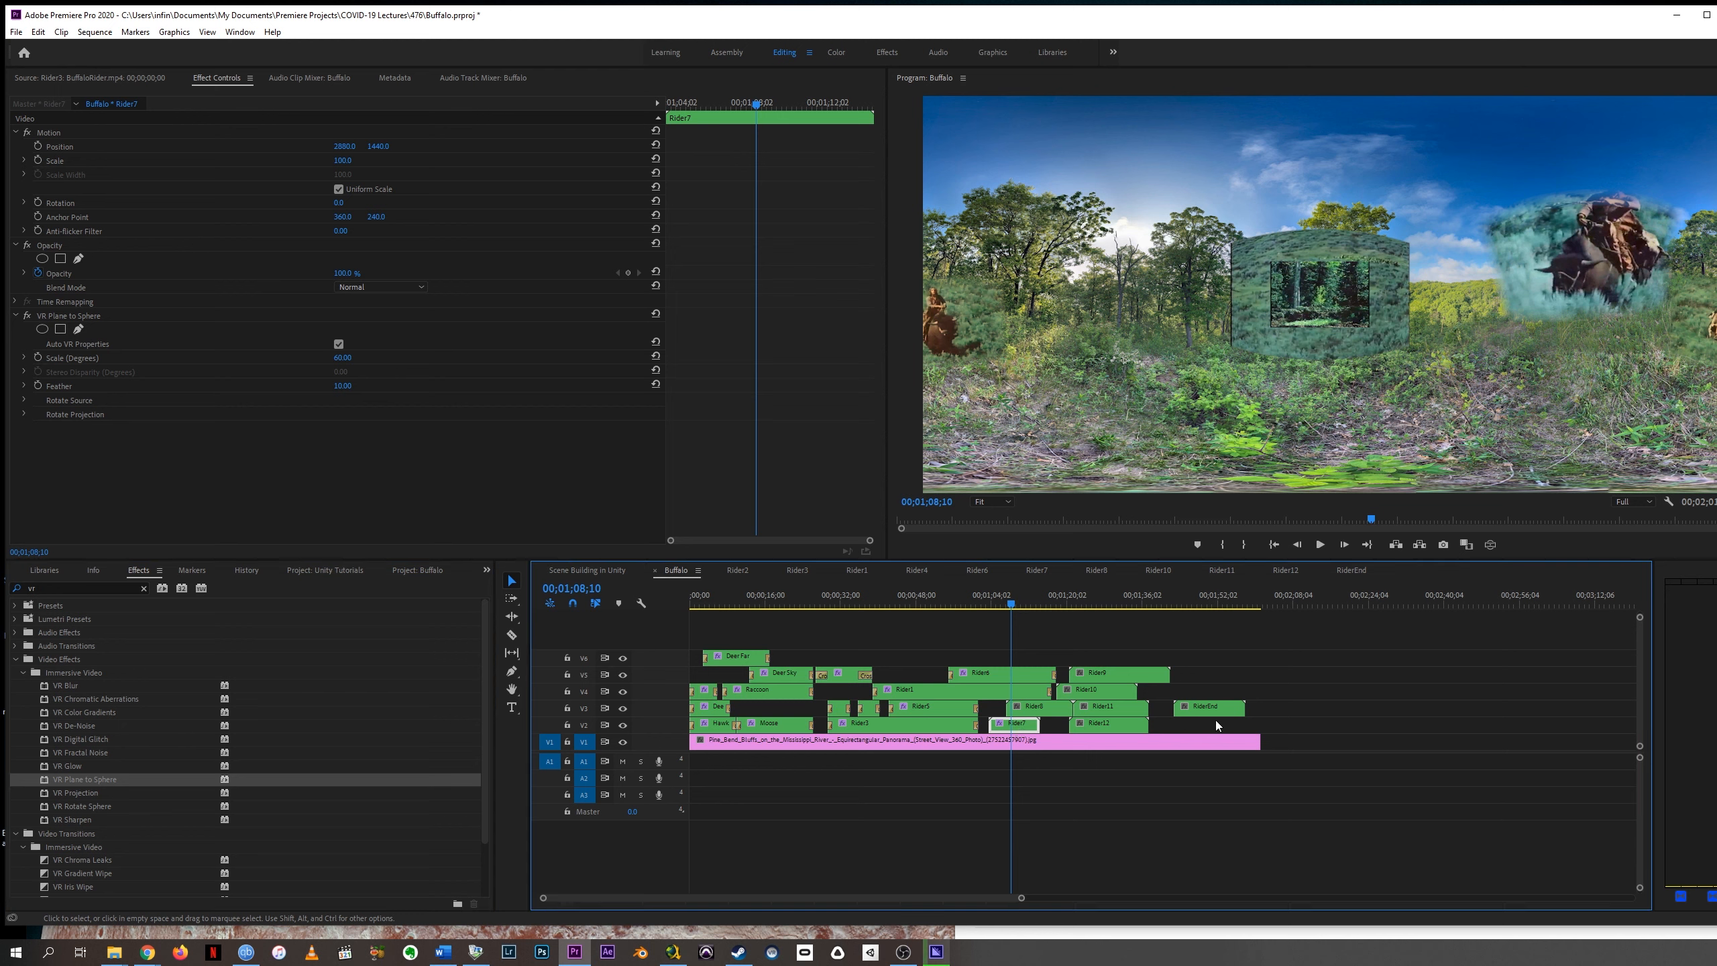
{"action": "left_click_drag", "start_coordinate": [1239, 725], "coordinate": [1066, 657]}
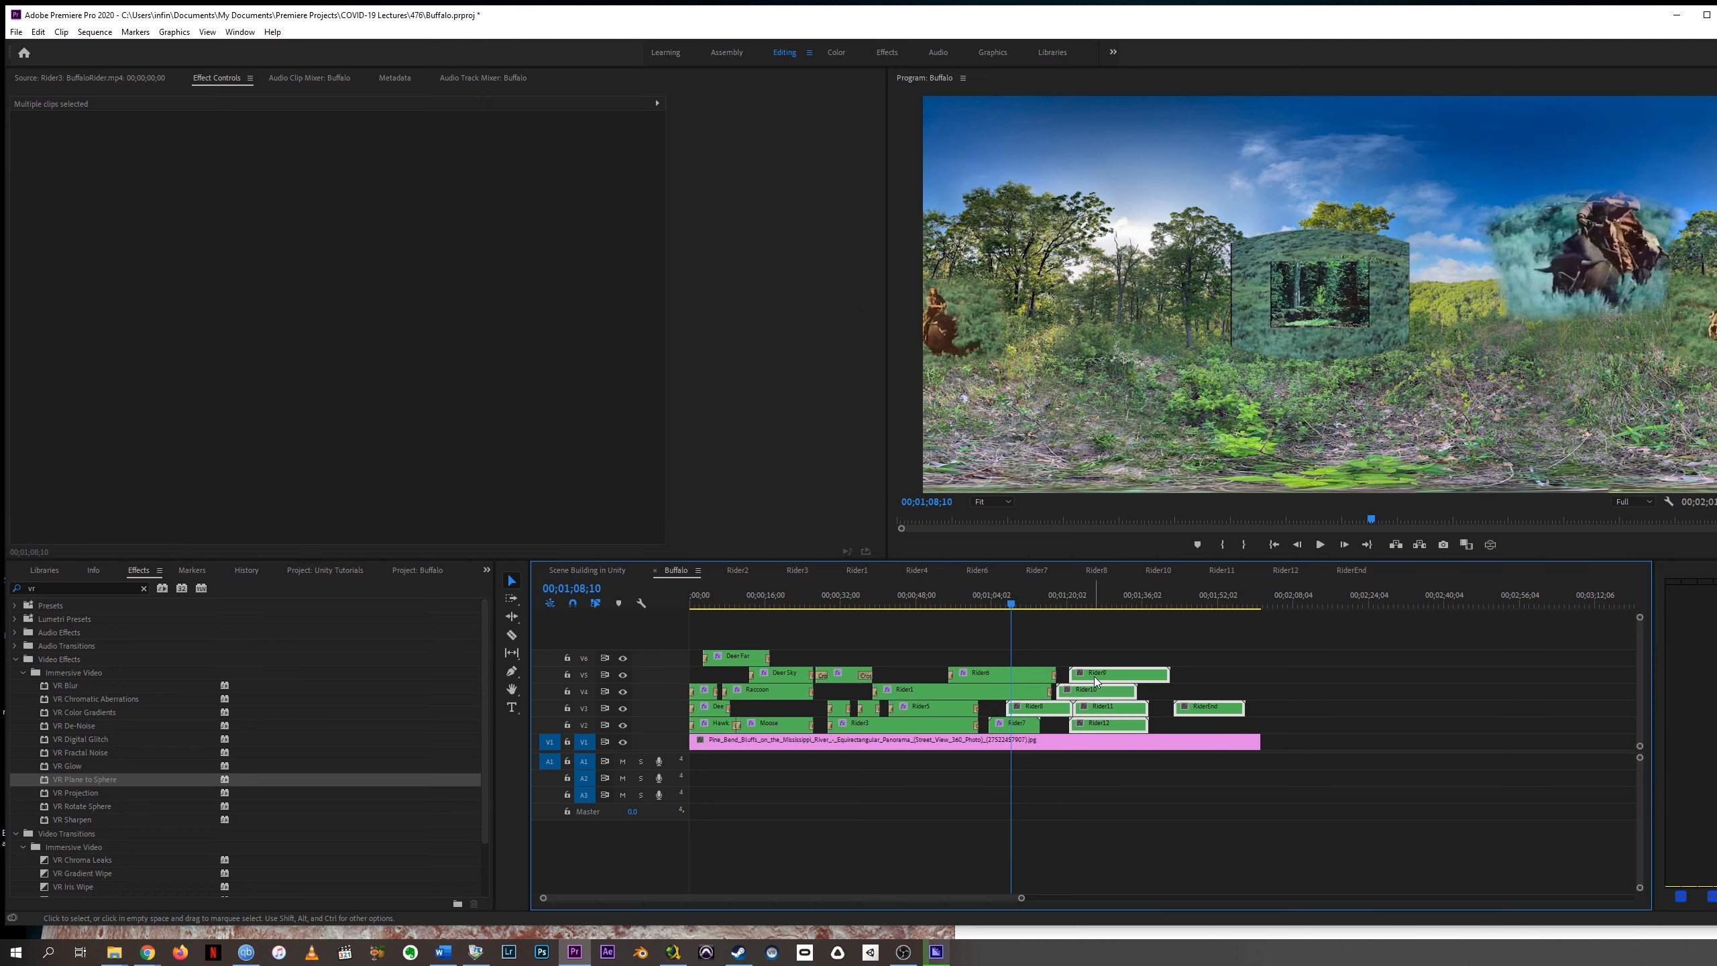
{"action": "right_click", "coordinate": [1095, 677]}
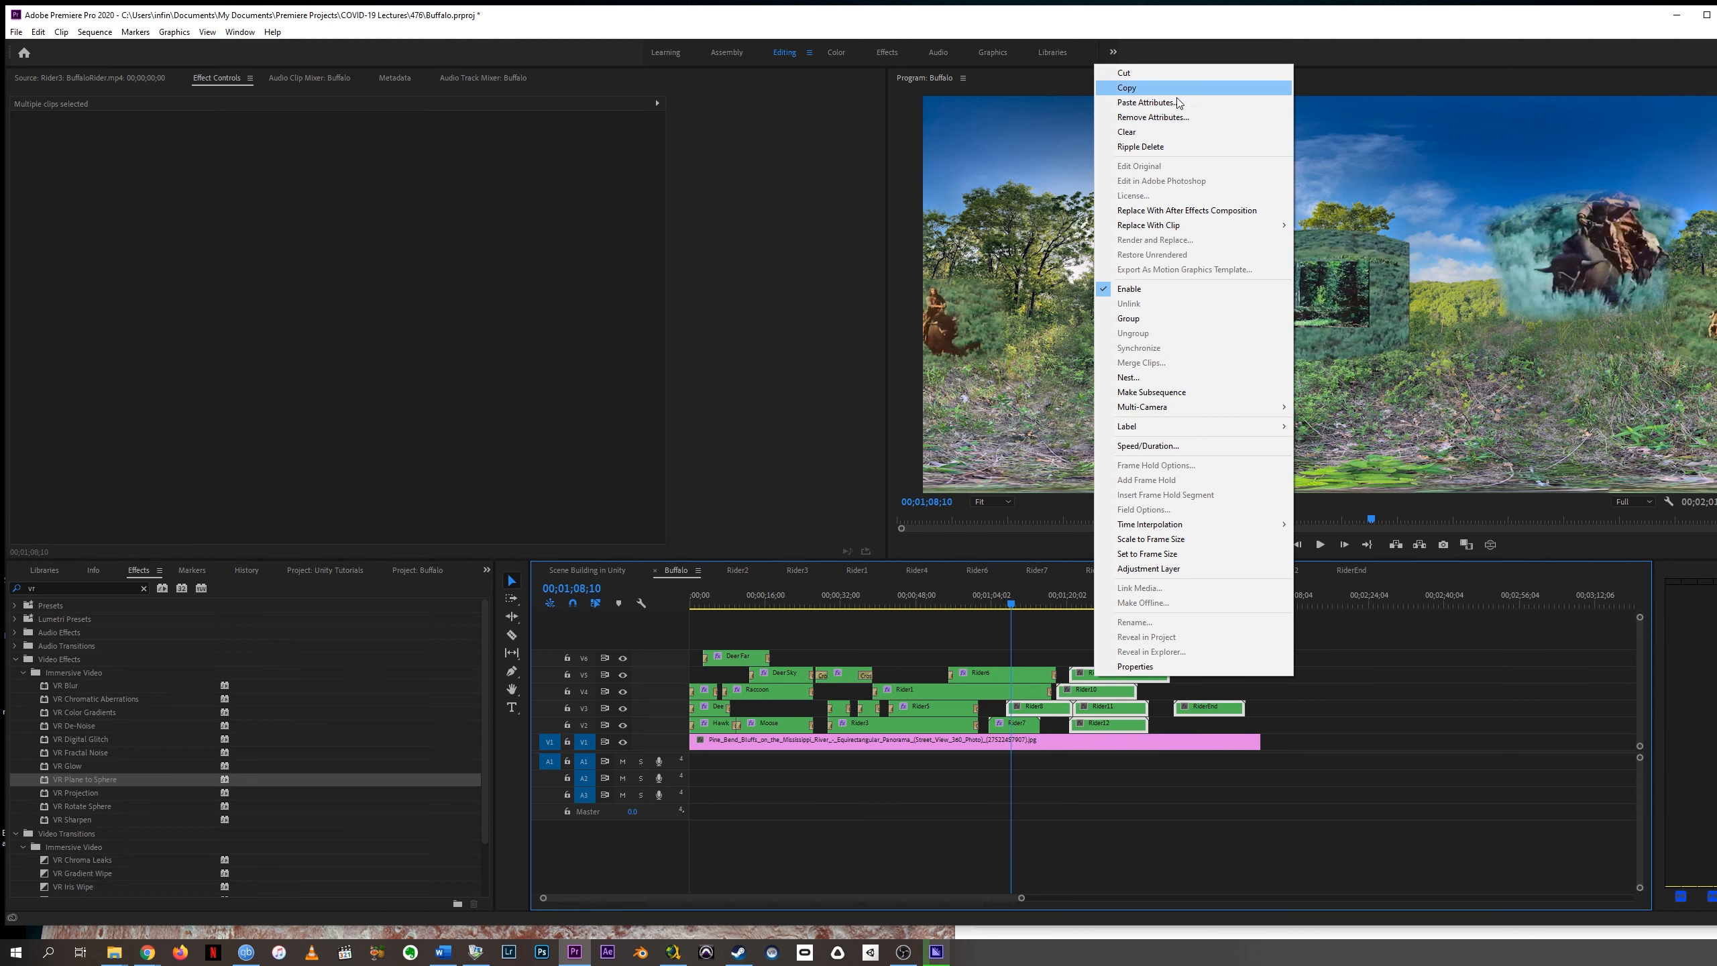
{"action": "left_click", "coordinate": [1149, 102]}
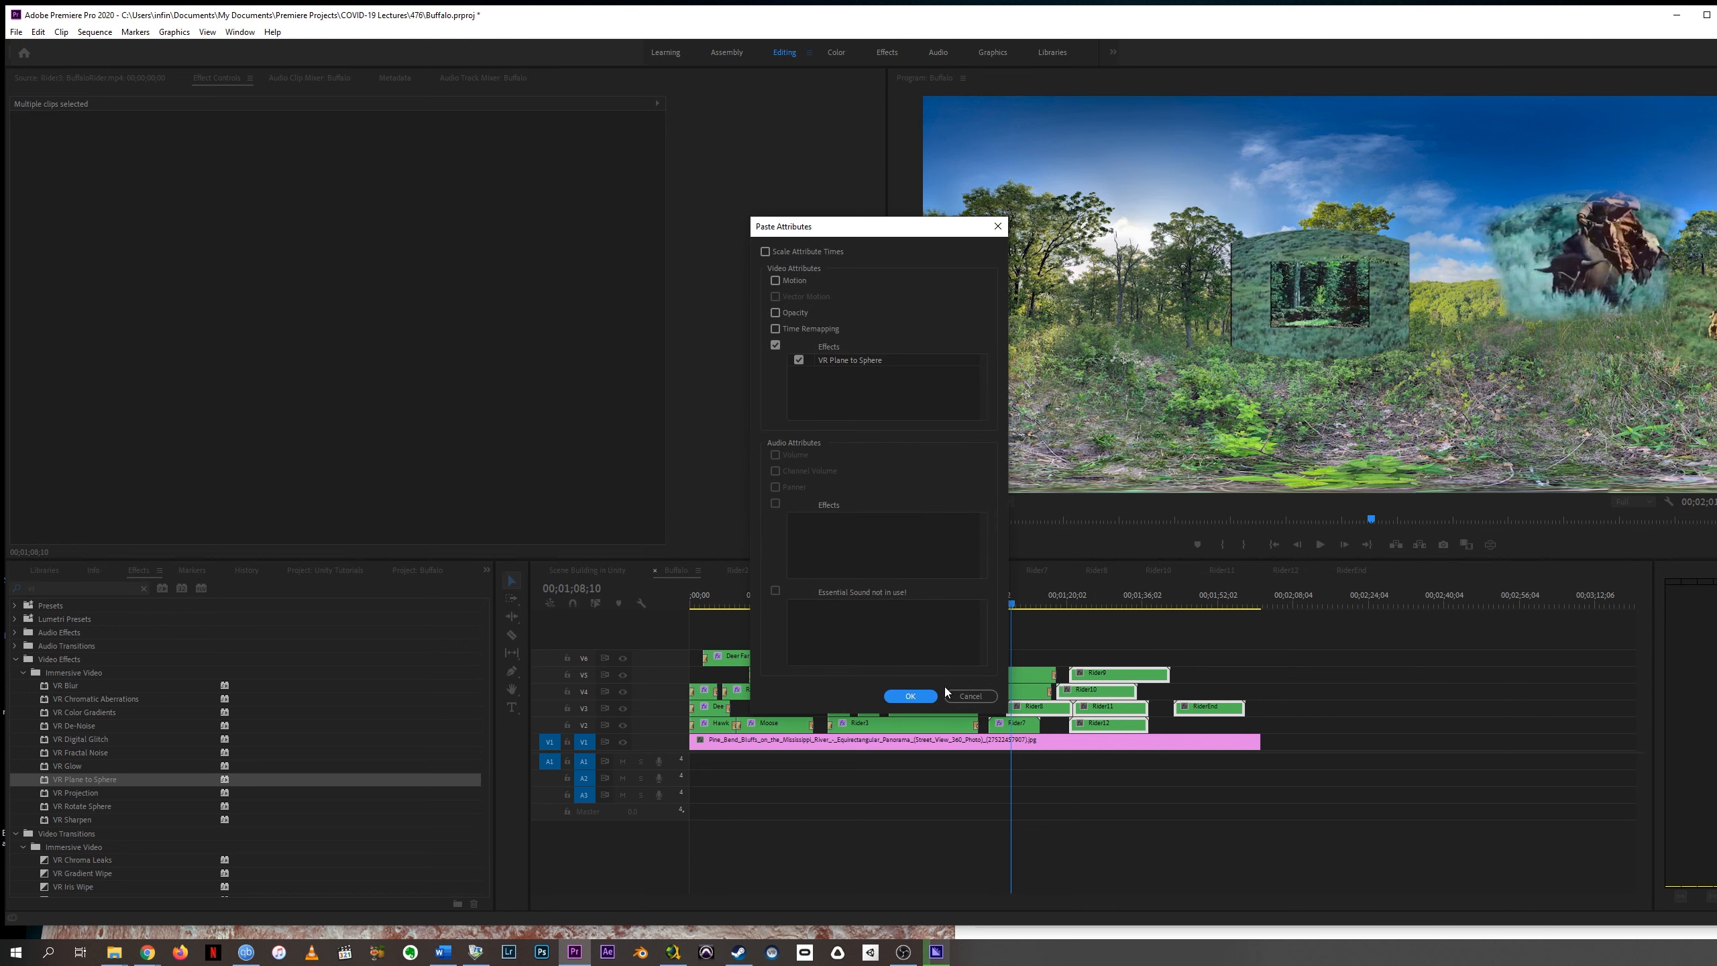
{"action": "left_click", "coordinate": [920, 698]}
At 00;01;05;10, set Rider7's VR Plane to Sphere feather to 100, then try a 50° Projection Tilt and undo it.
{"action": "left_click", "coordinate": [1014, 724]}
{"action": "left_click", "coordinate": [997, 597]}
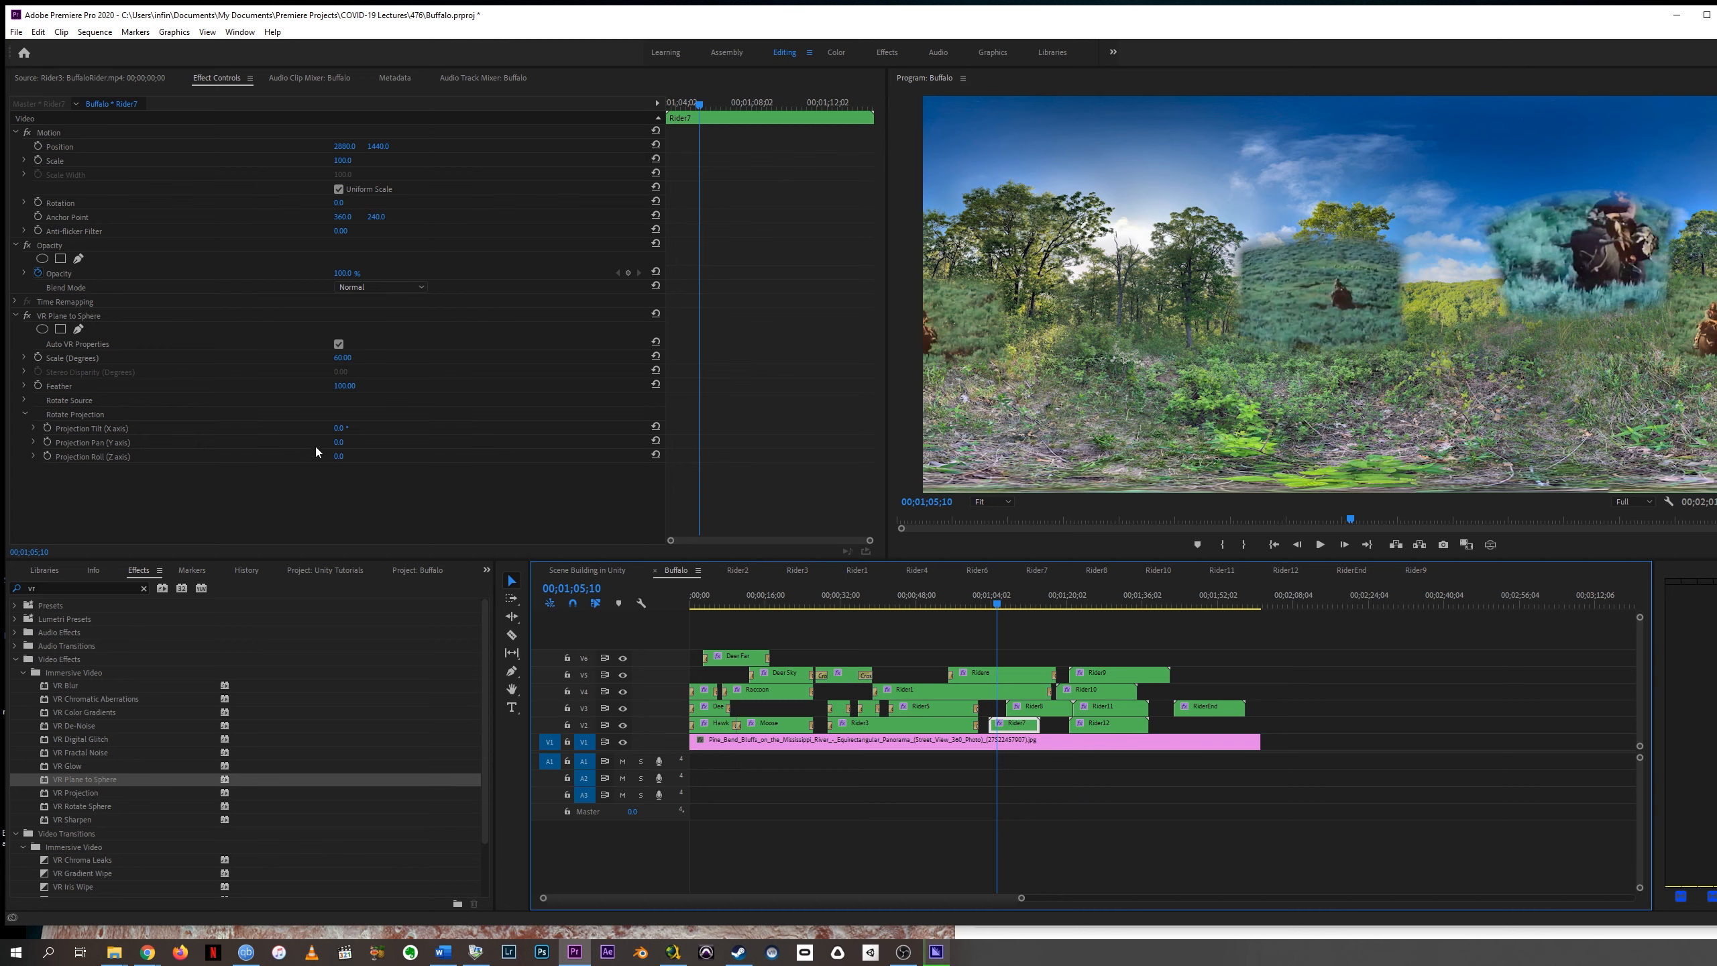
{"action": "left_click_drag", "start_coordinate": [339, 427], "coordinate": [371, 427]}
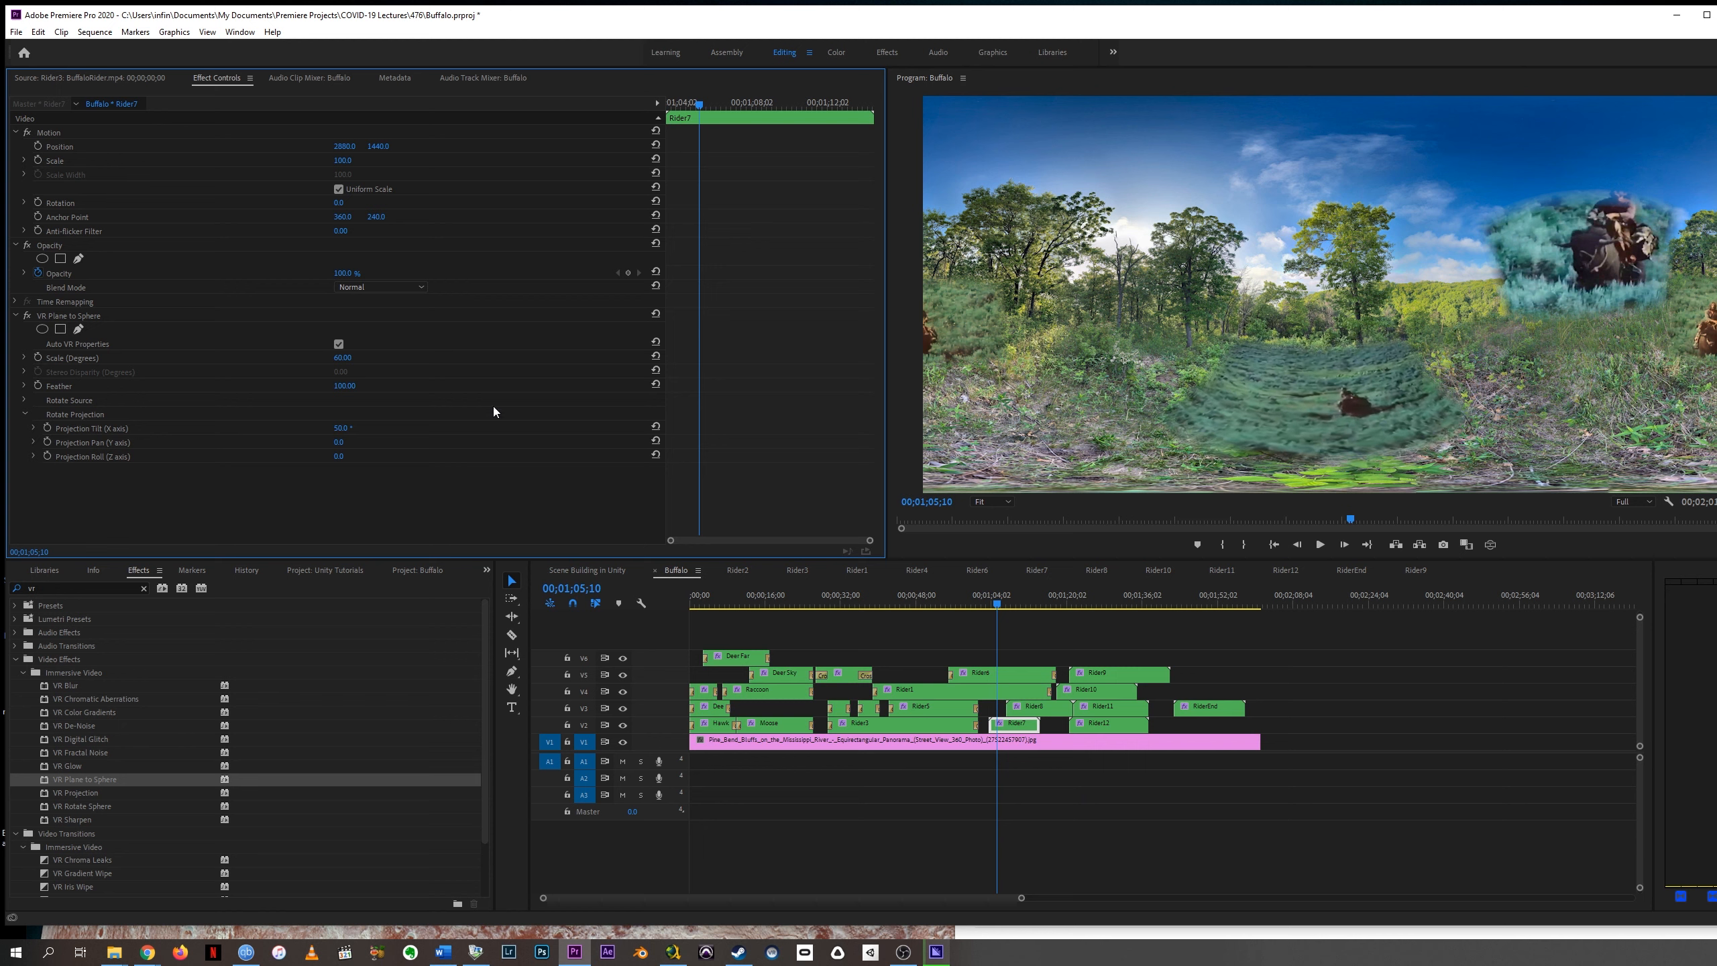
{"action": "key", "text": "ctrl+z"}
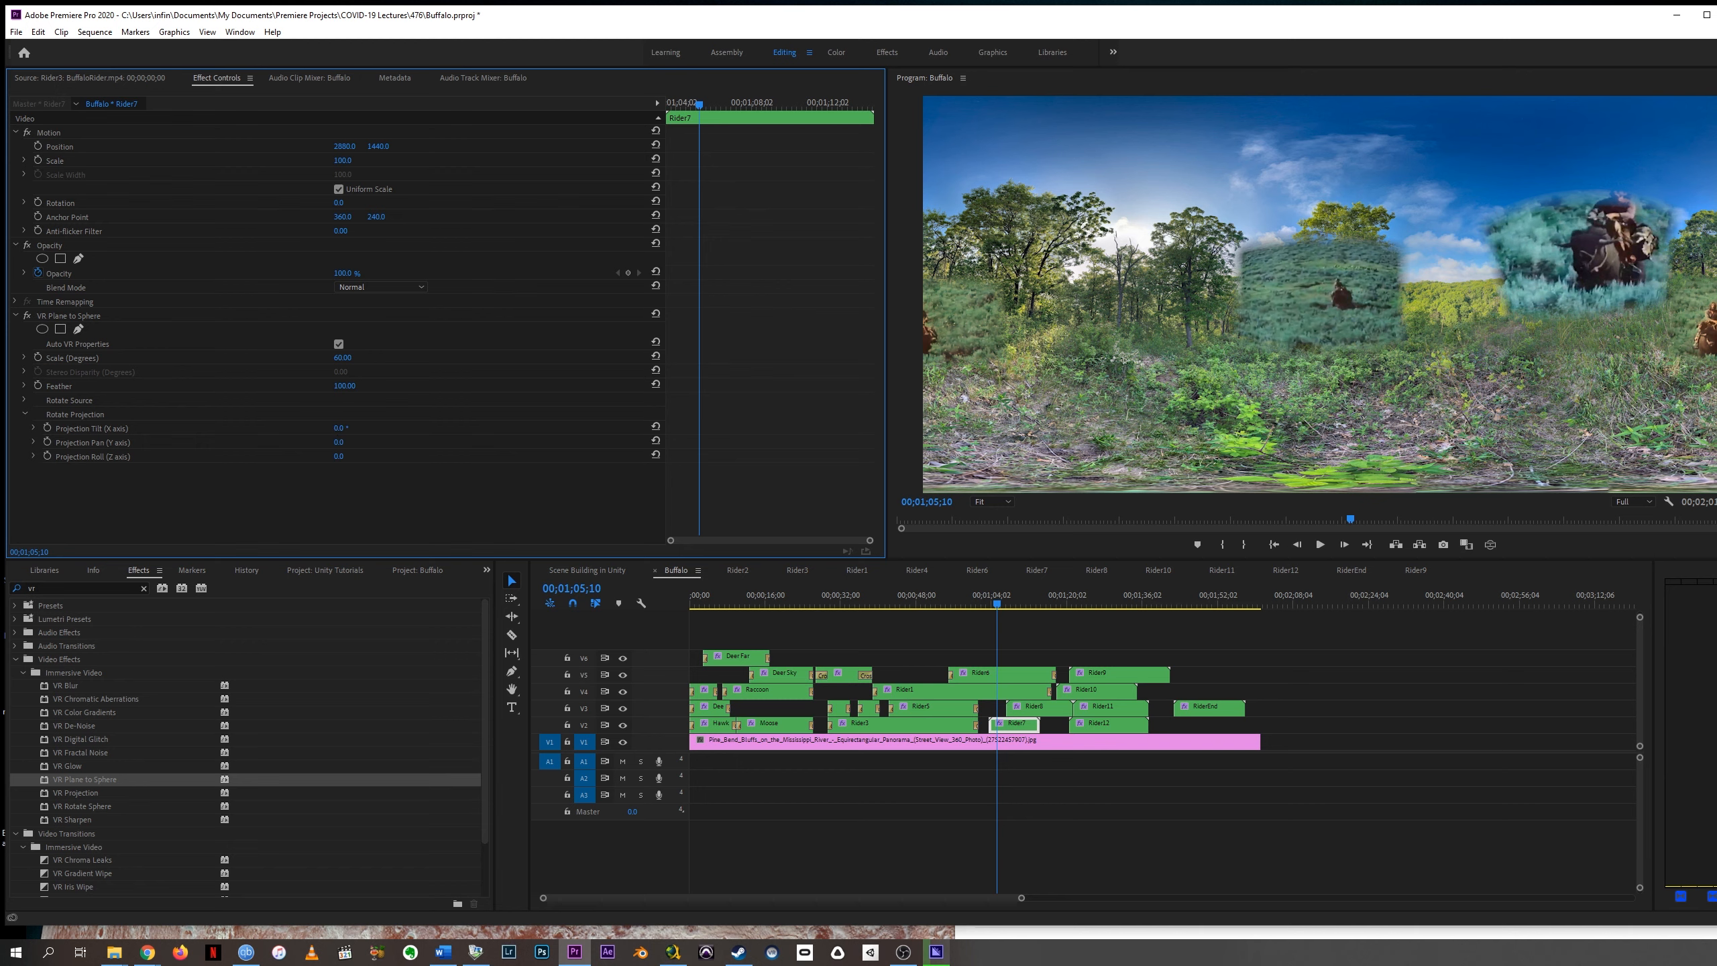
Test tilting Rider7's projection in the VR Video display, reset Projection Tilt to 0, then try a pan and undo it.
{"action": "left_click_drag", "start_coordinate": [338, 428], "coordinate": [607, 428]}
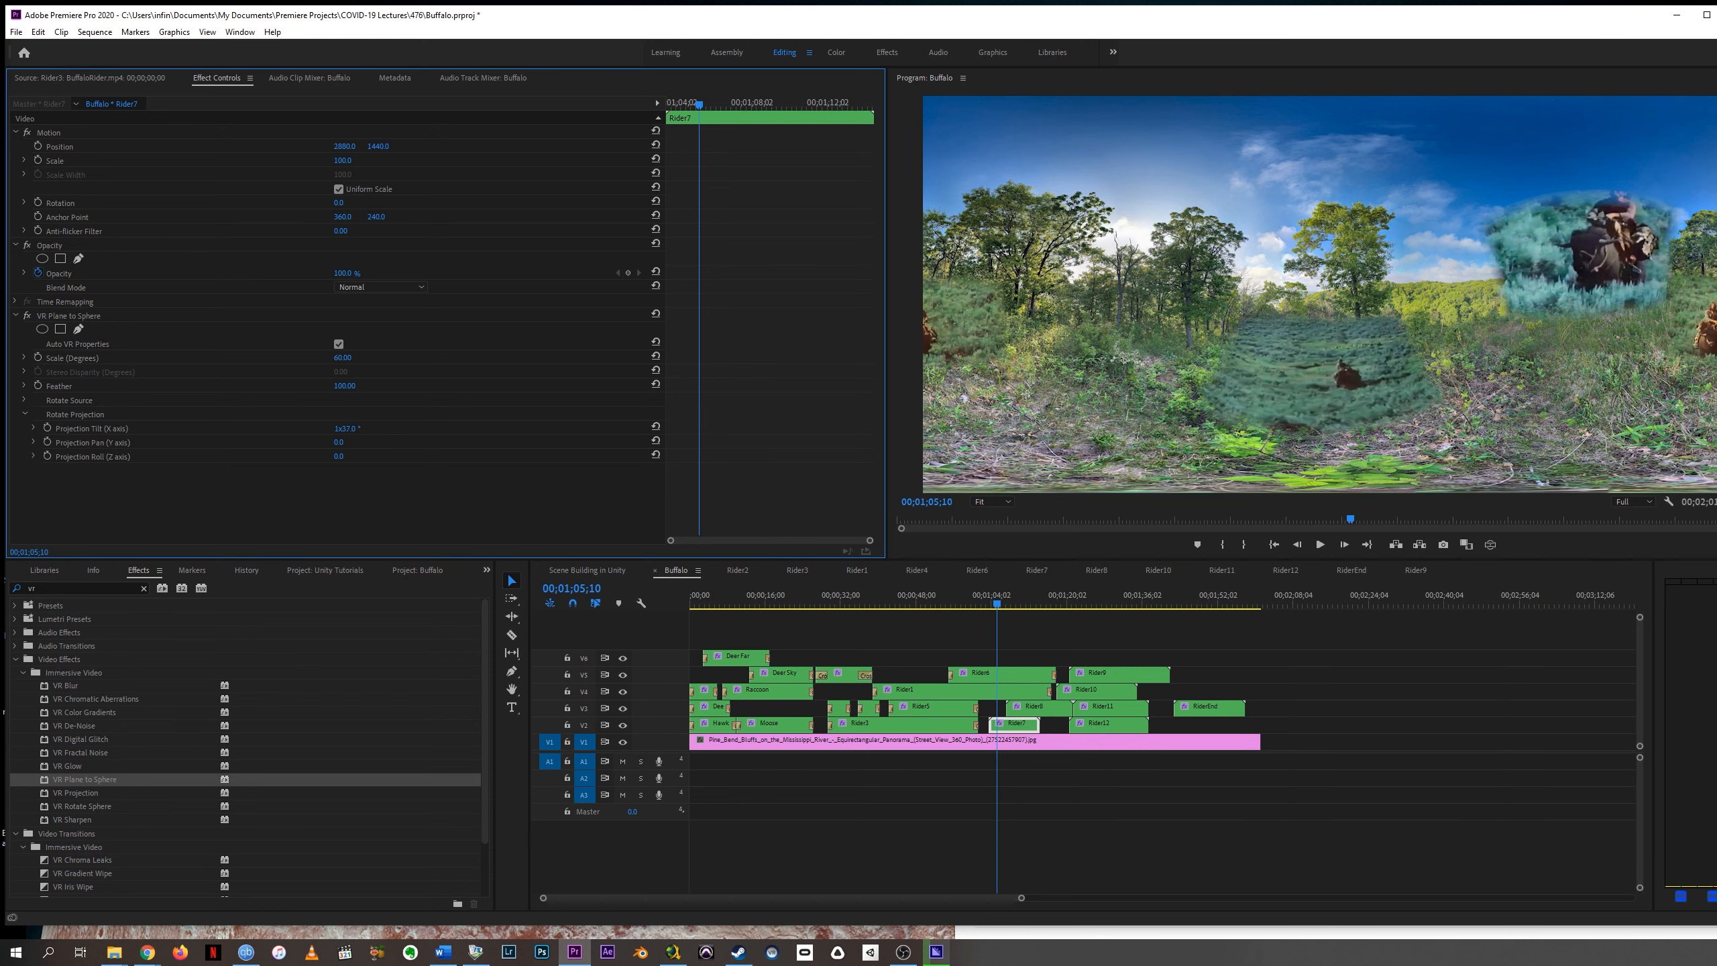
{"action": "left_click", "coordinate": [1487, 545]}
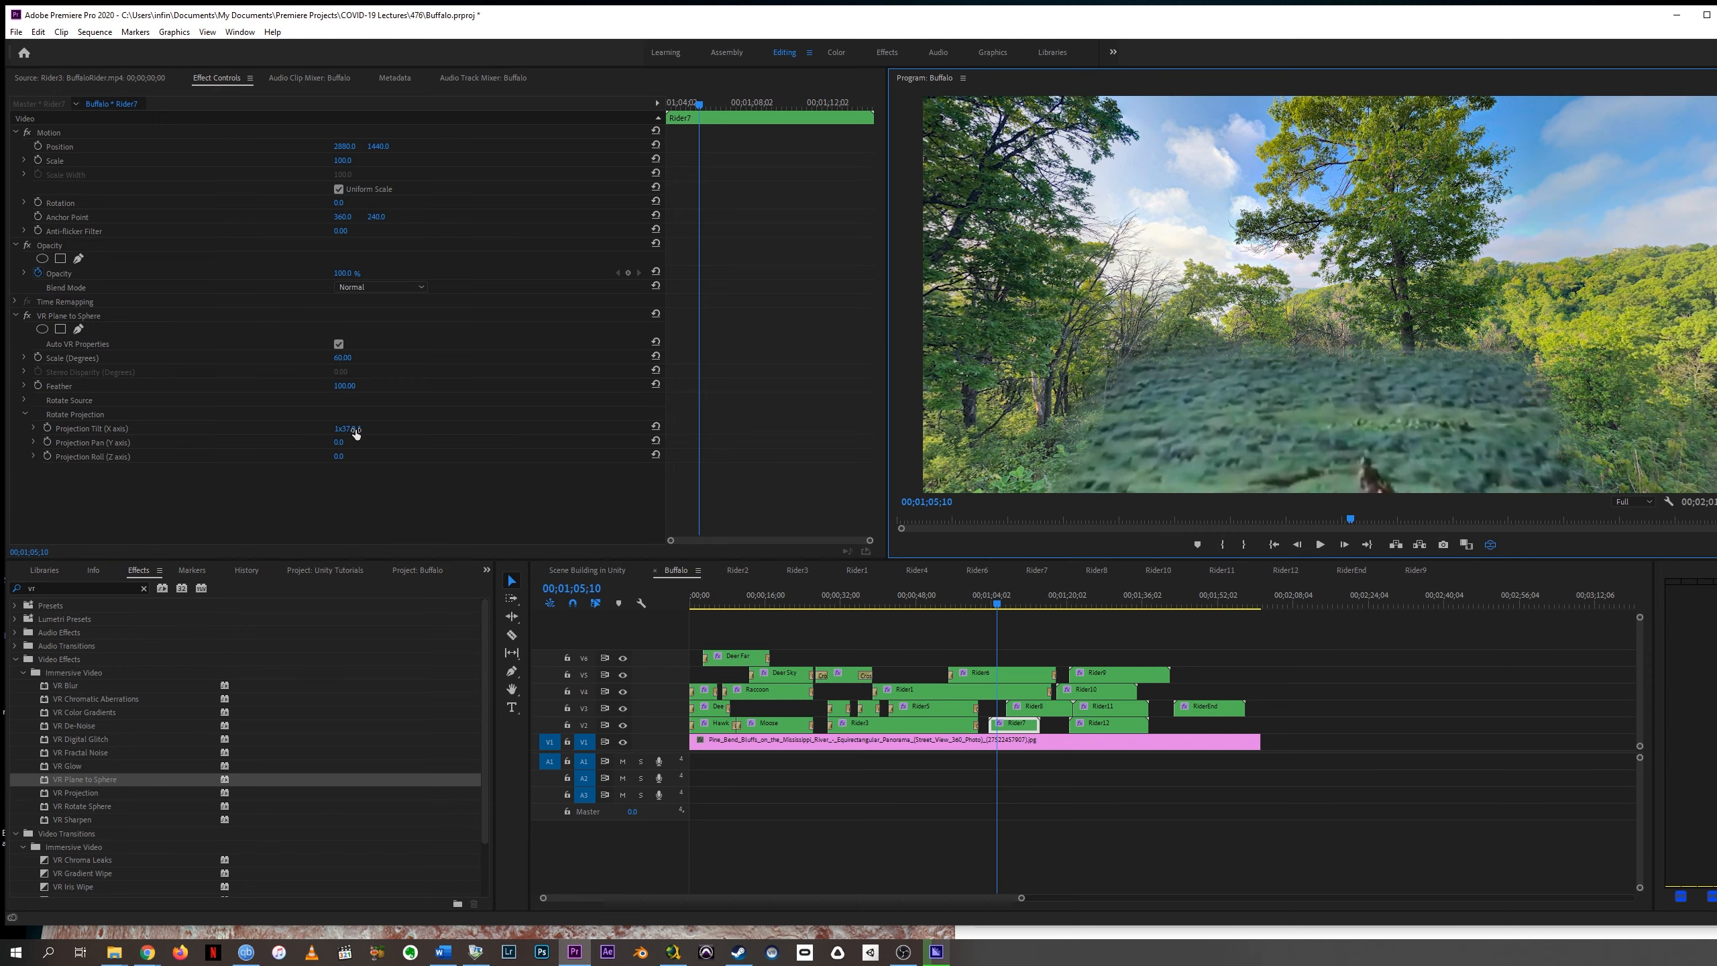
{"action": "left_click_drag", "start_coordinate": [350, 429], "coordinate": [269, 428]}
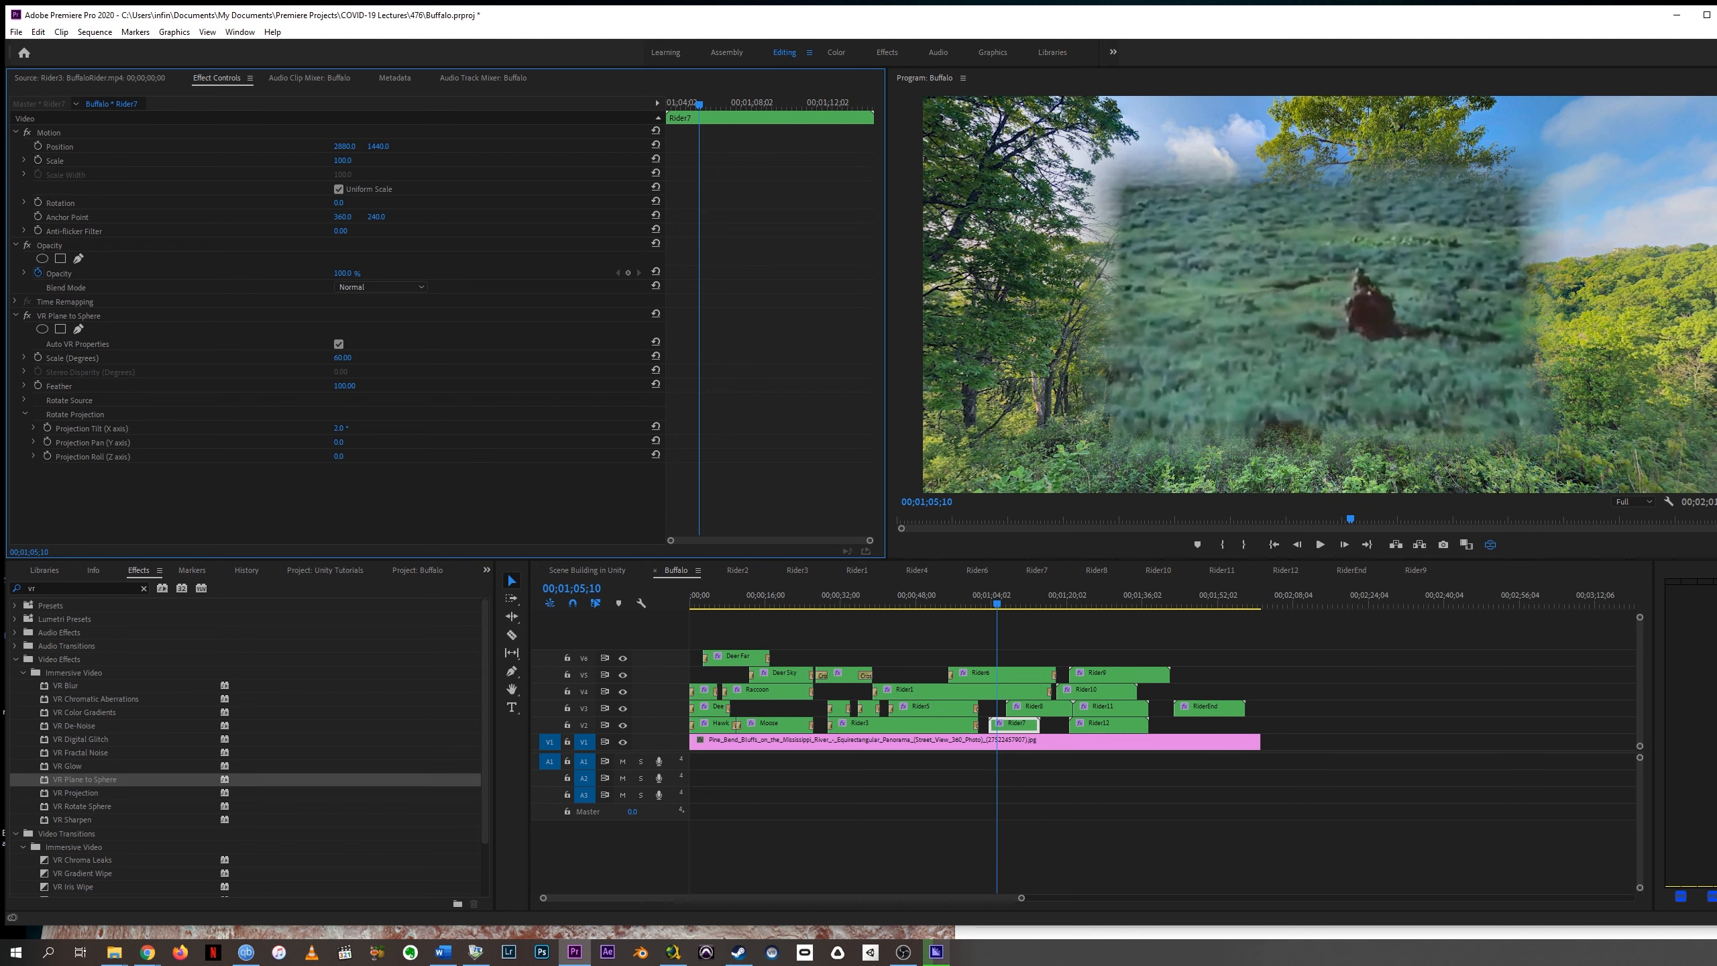
{"action": "left_click", "coordinate": [349, 426]}
{"action": "type", "text": "0"}
{"action": "key", "text": "Return"}
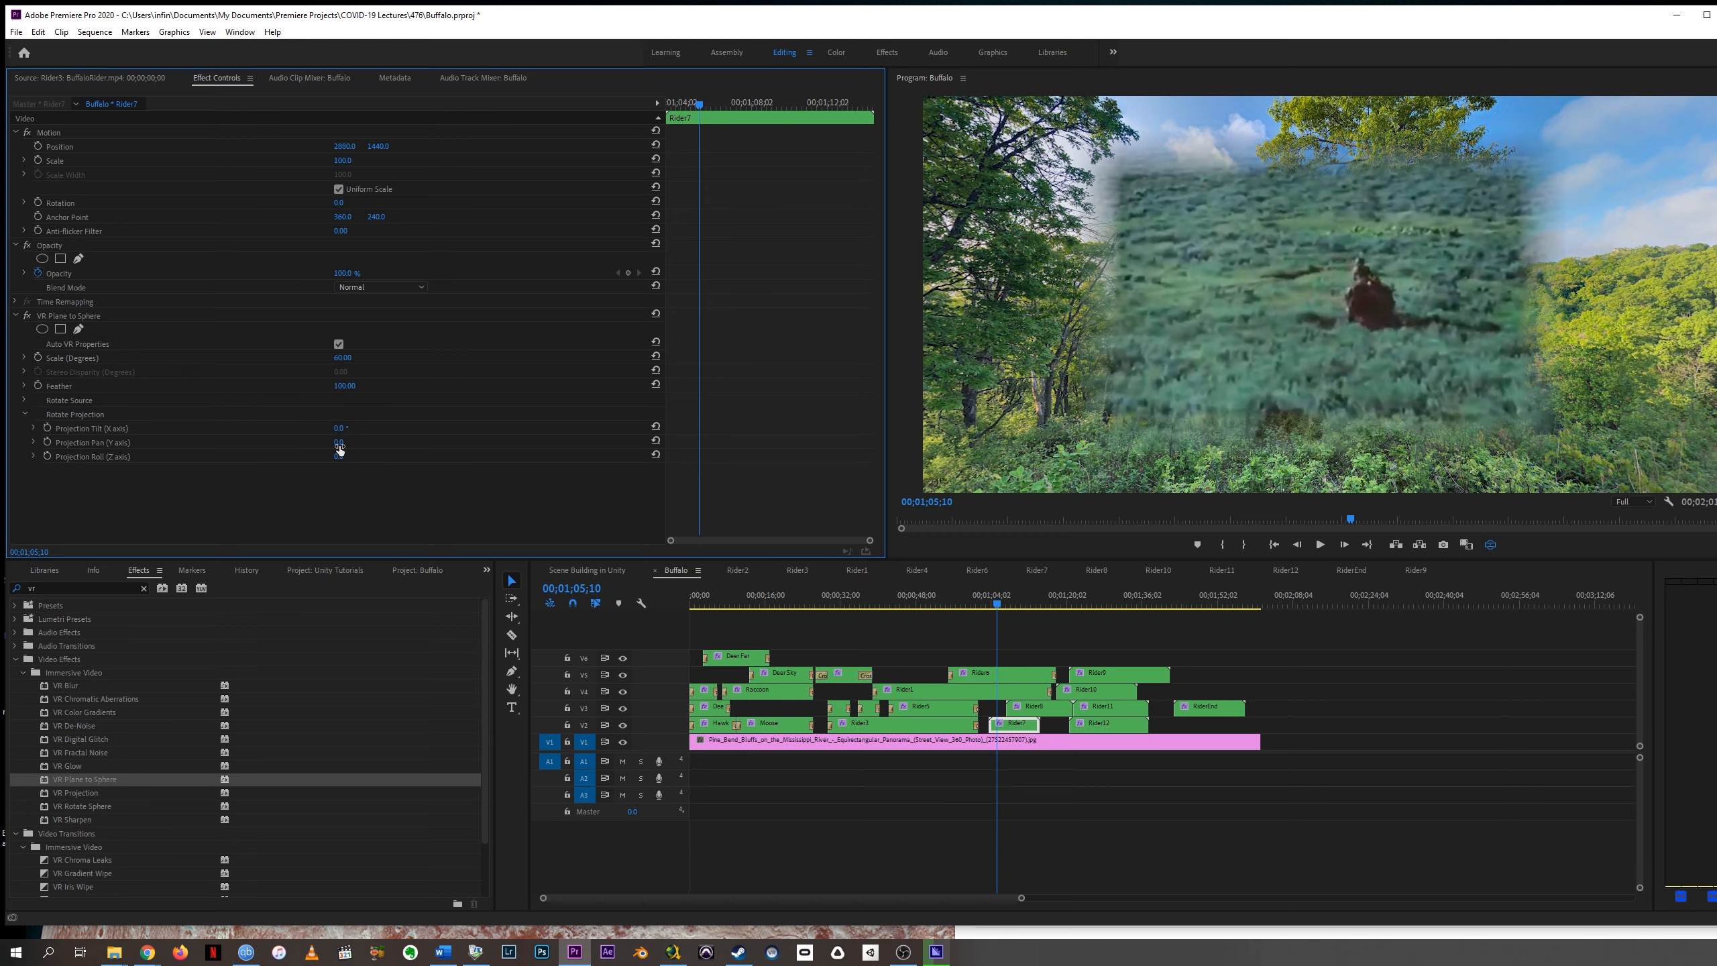
{"action": "mouse_move", "coordinate": [339, 448]}
{"action": "left_mouse_down"}
{"action": "mouse_move", "coordinate": [324, 447]}
{"action": "mouse_move", "coordinate": [349, 442]}
{"action": "left_mouse_up"}
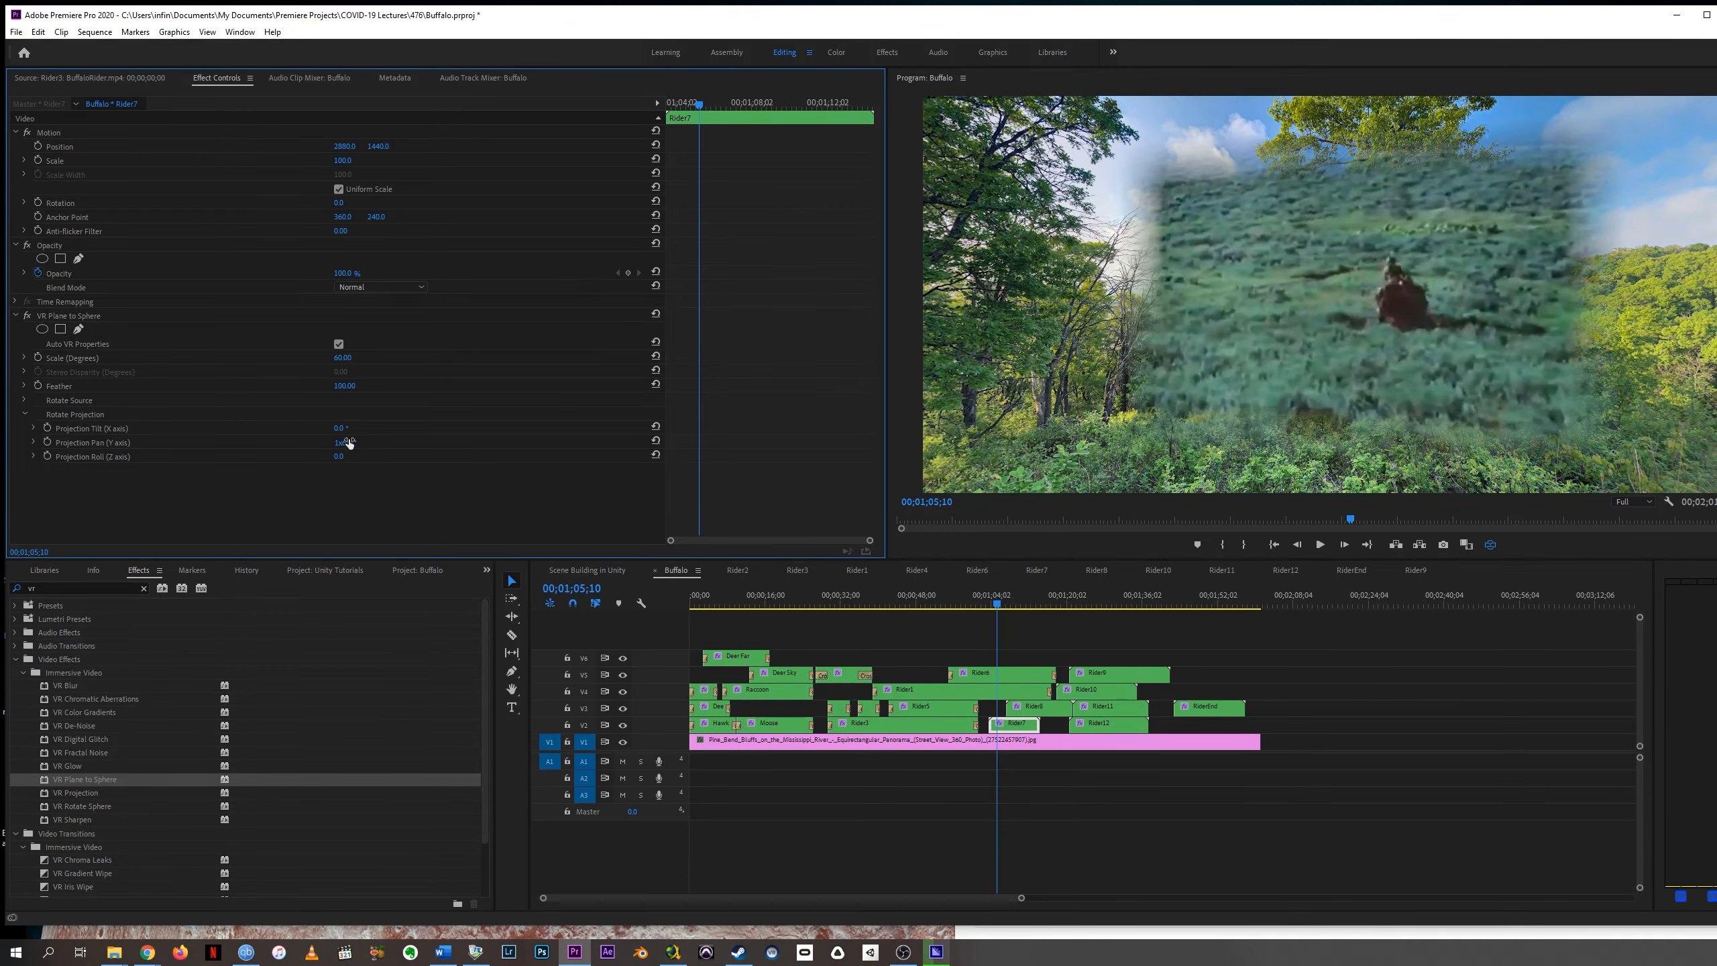
{"action": "key", "text": "ctrl+z"}
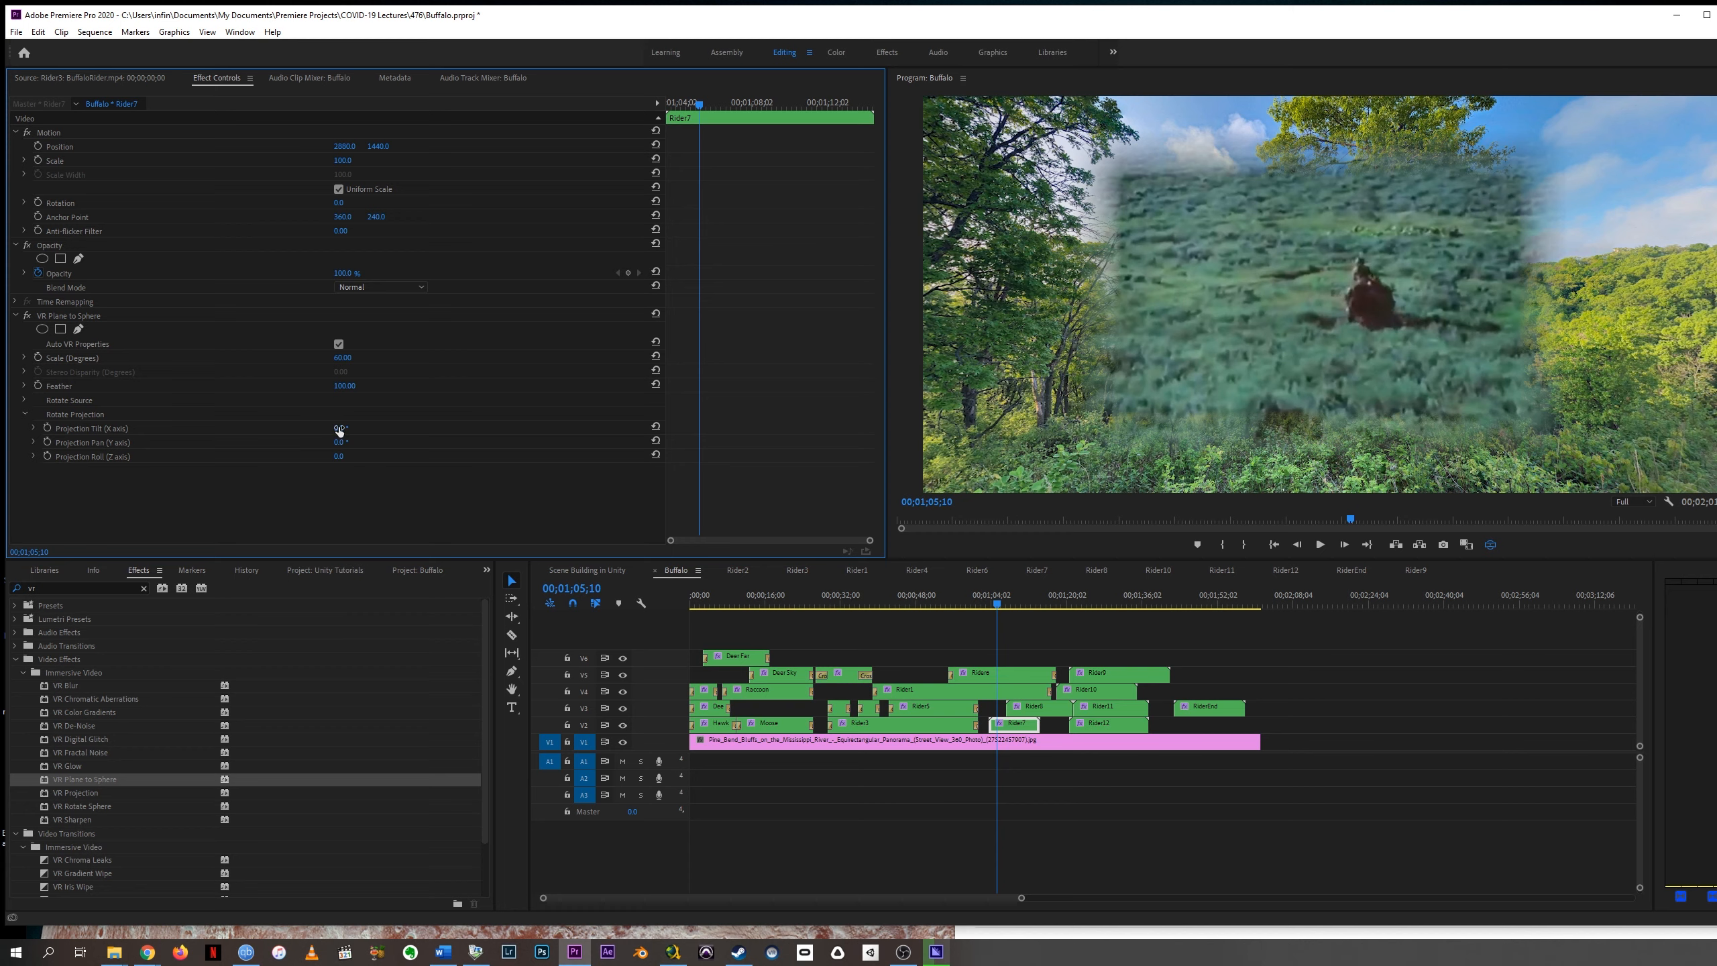
Set Rider7's Projection Tilt to 26° and move its Projection Pan around the panorama to 63°.
{"action": "left_click_drag", "start_coordinate": [339, 430], "coordinate": [357, 428]}
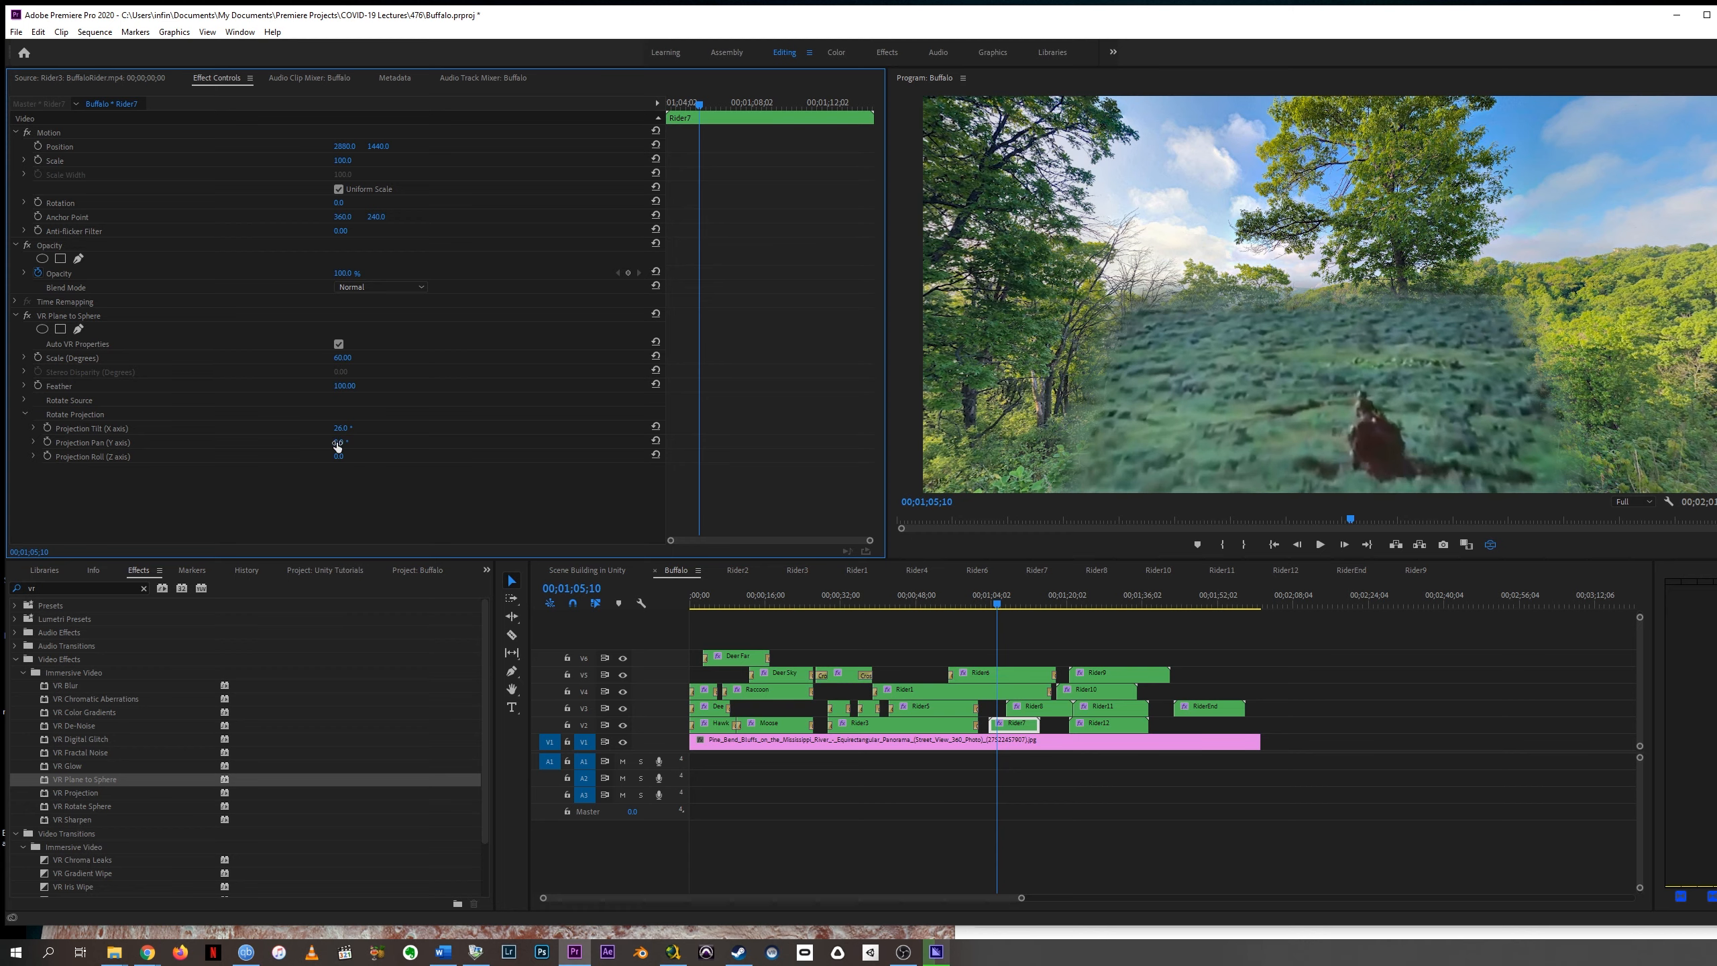
{"action": "left_click_drag", "start_coordinate": [338, 442], "coordinate": [556, 442]}
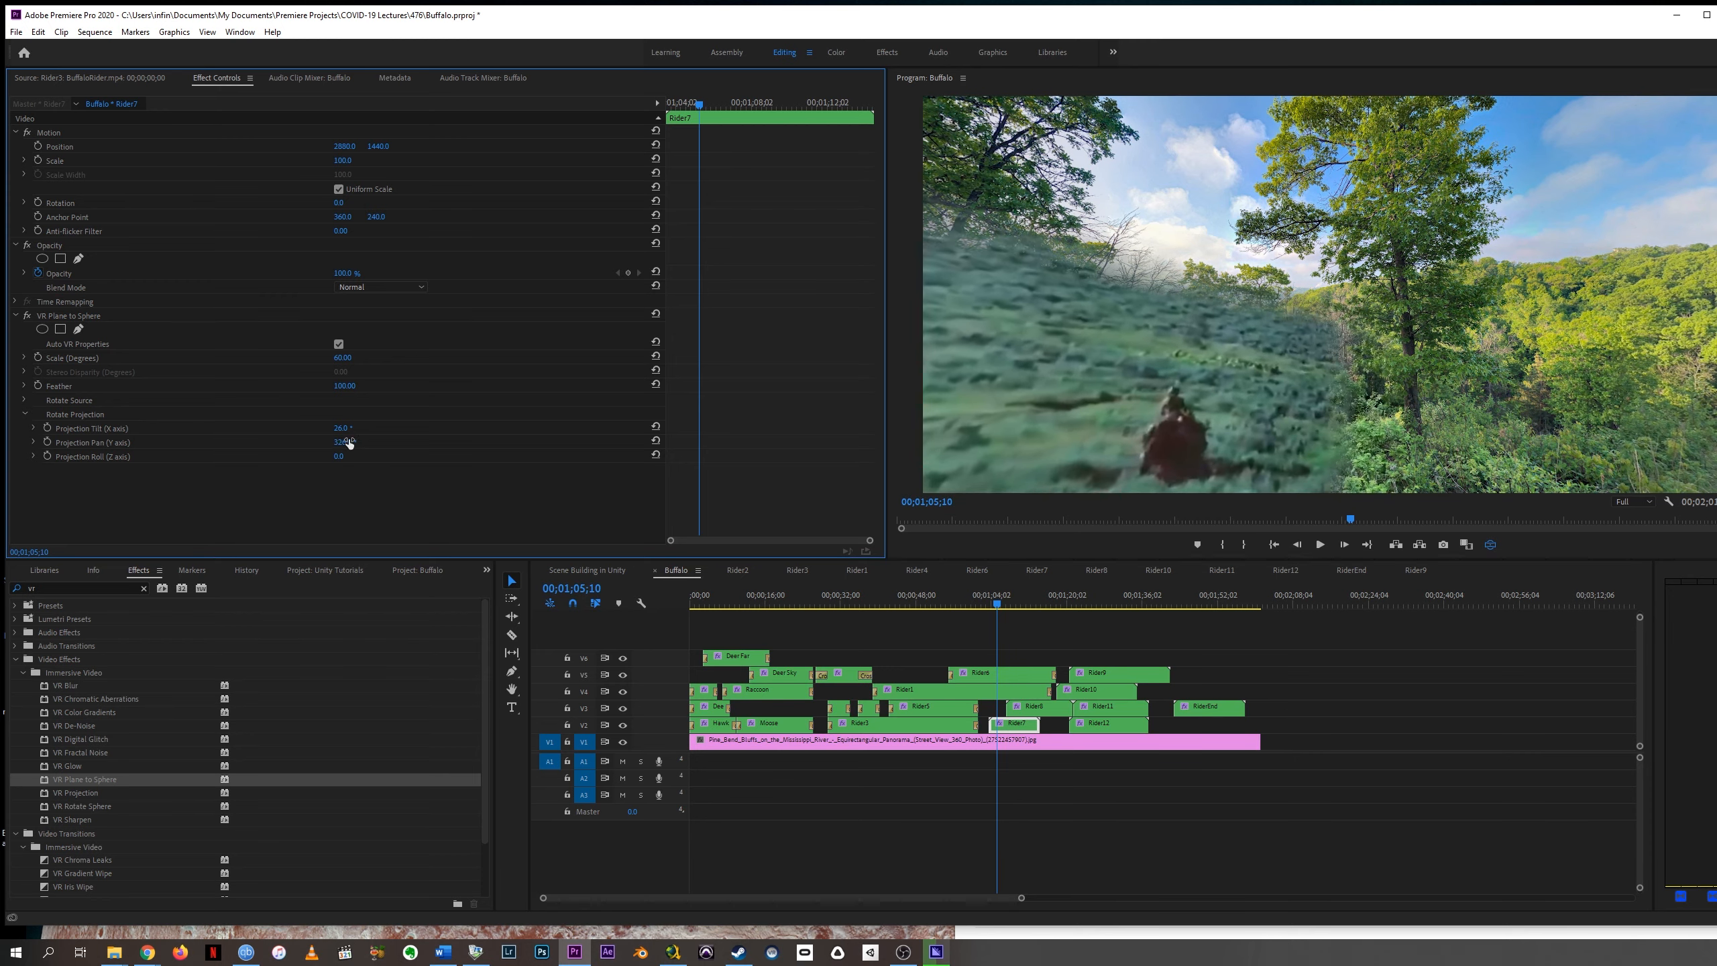
{"action": "left_click_drag", "start_coordinate": [1077, 266], "coordinate": [1325, 311]}
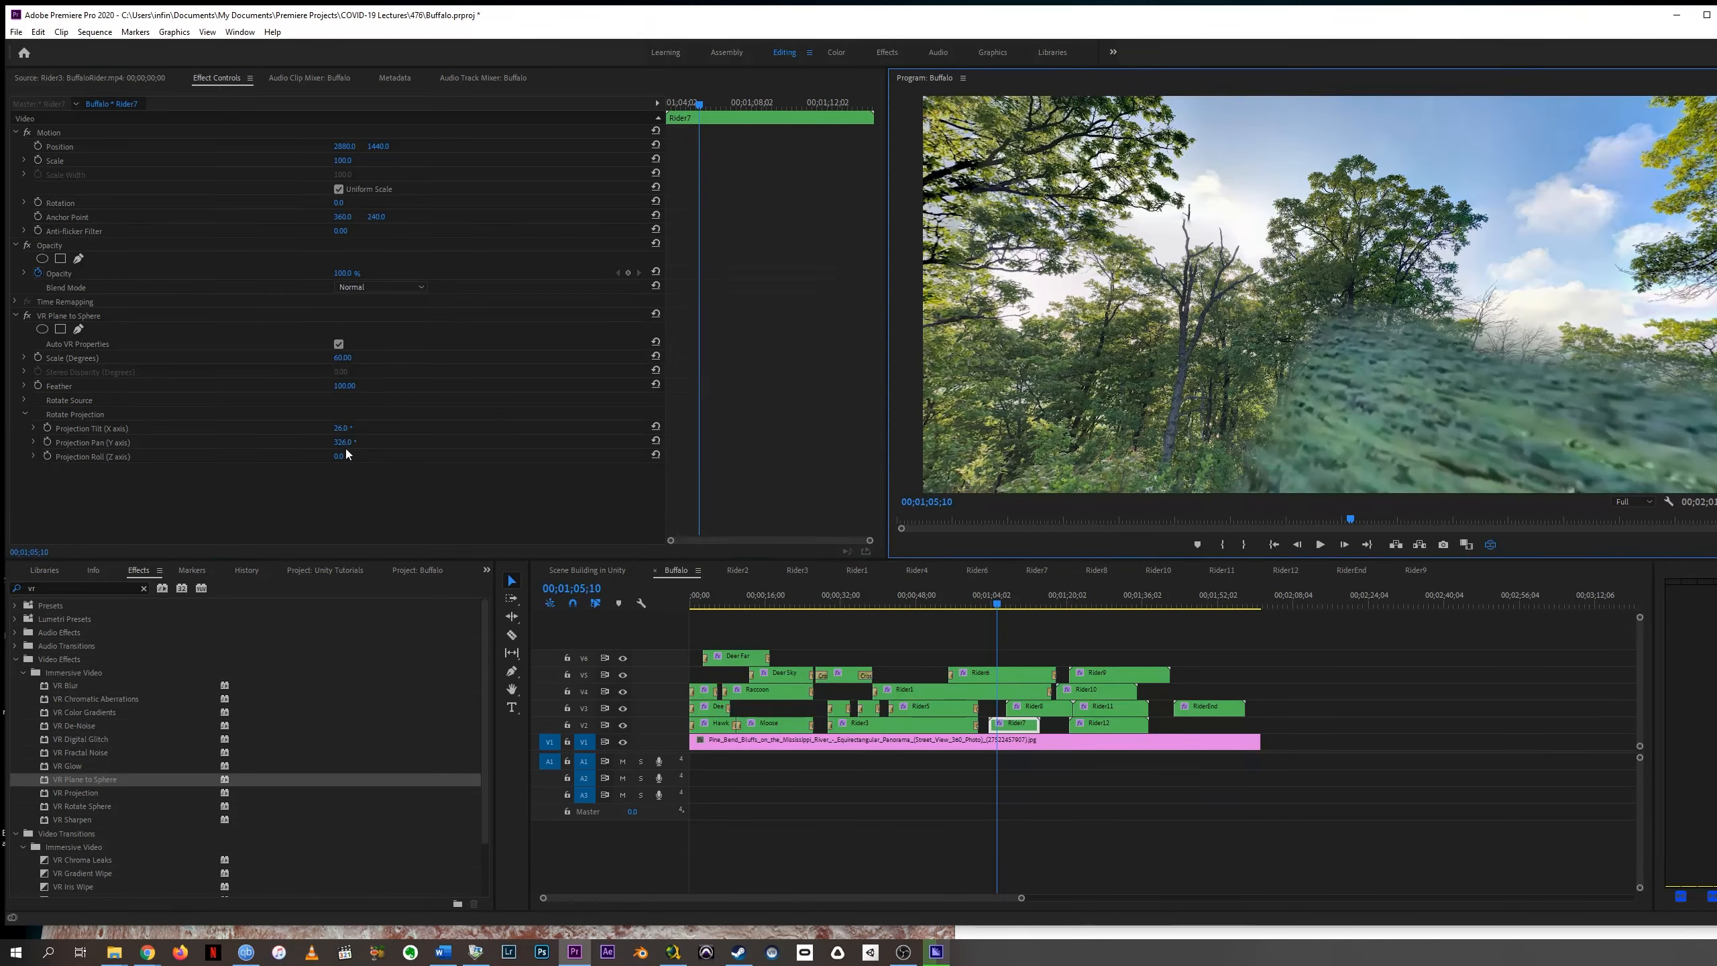
{"action": "left_click_drag", "start_coordinate": [351, 442], "coordinate": [295, 442]}
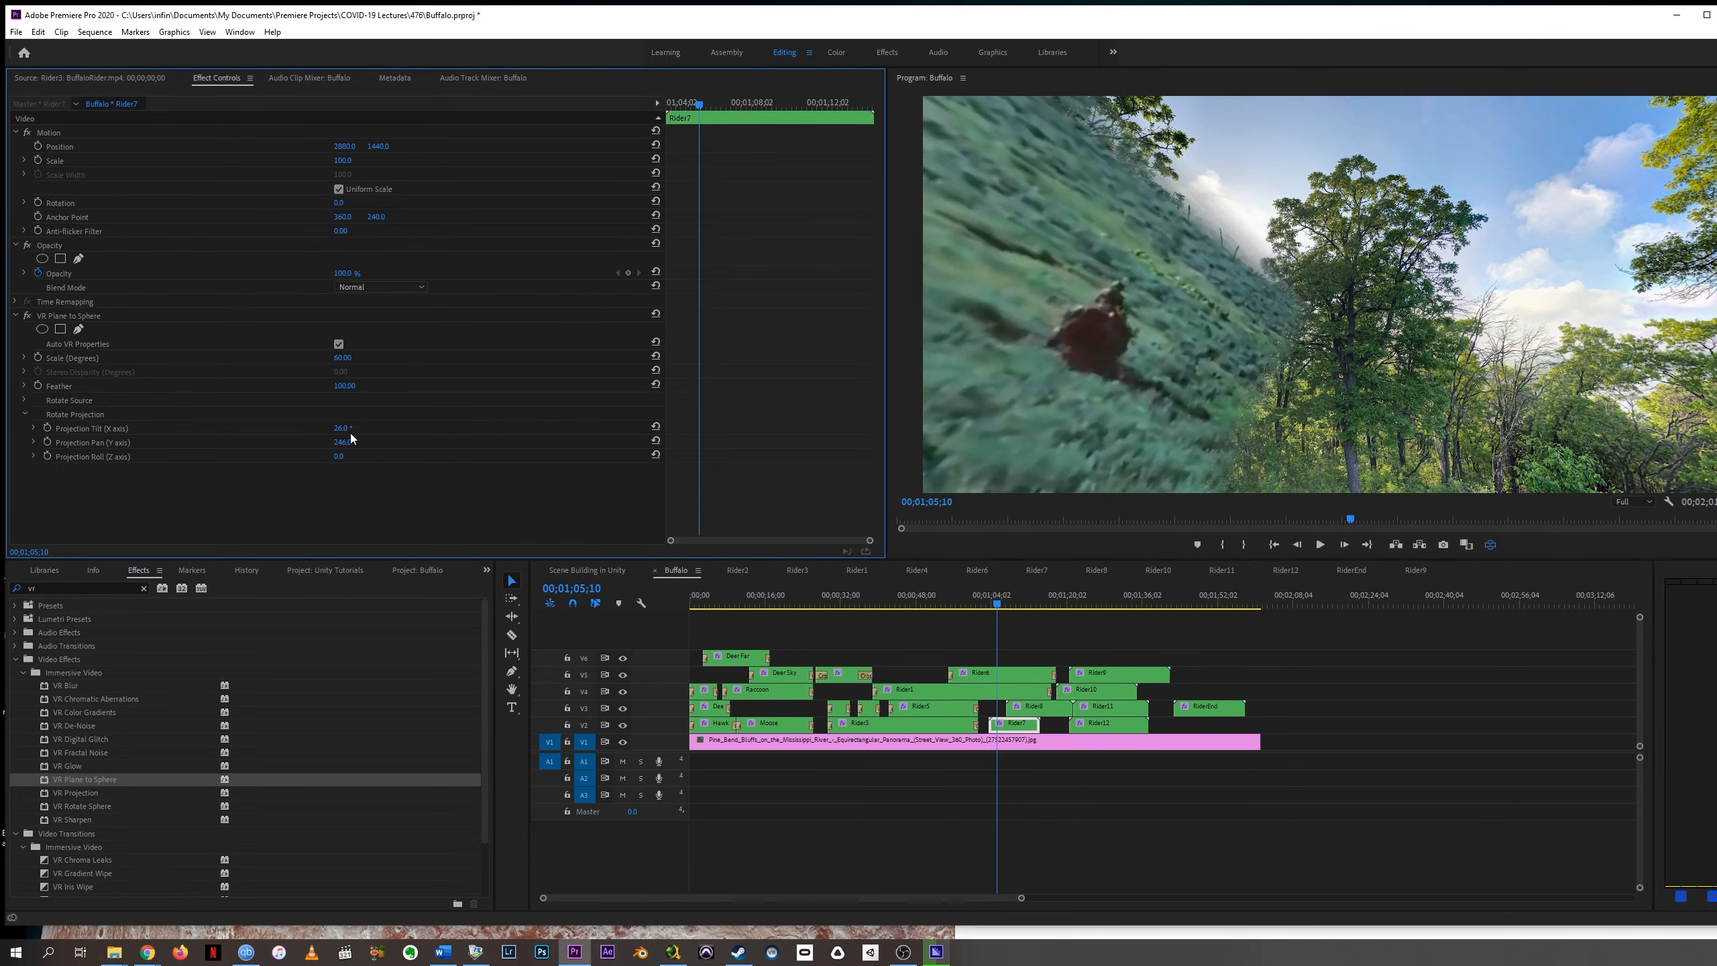
{"action": "left_click", "coordinate": [1174, 303]}
{"action": "left_click_drag", "start_coordinate": [1172, 300], "coordinate": [1433, 330]}
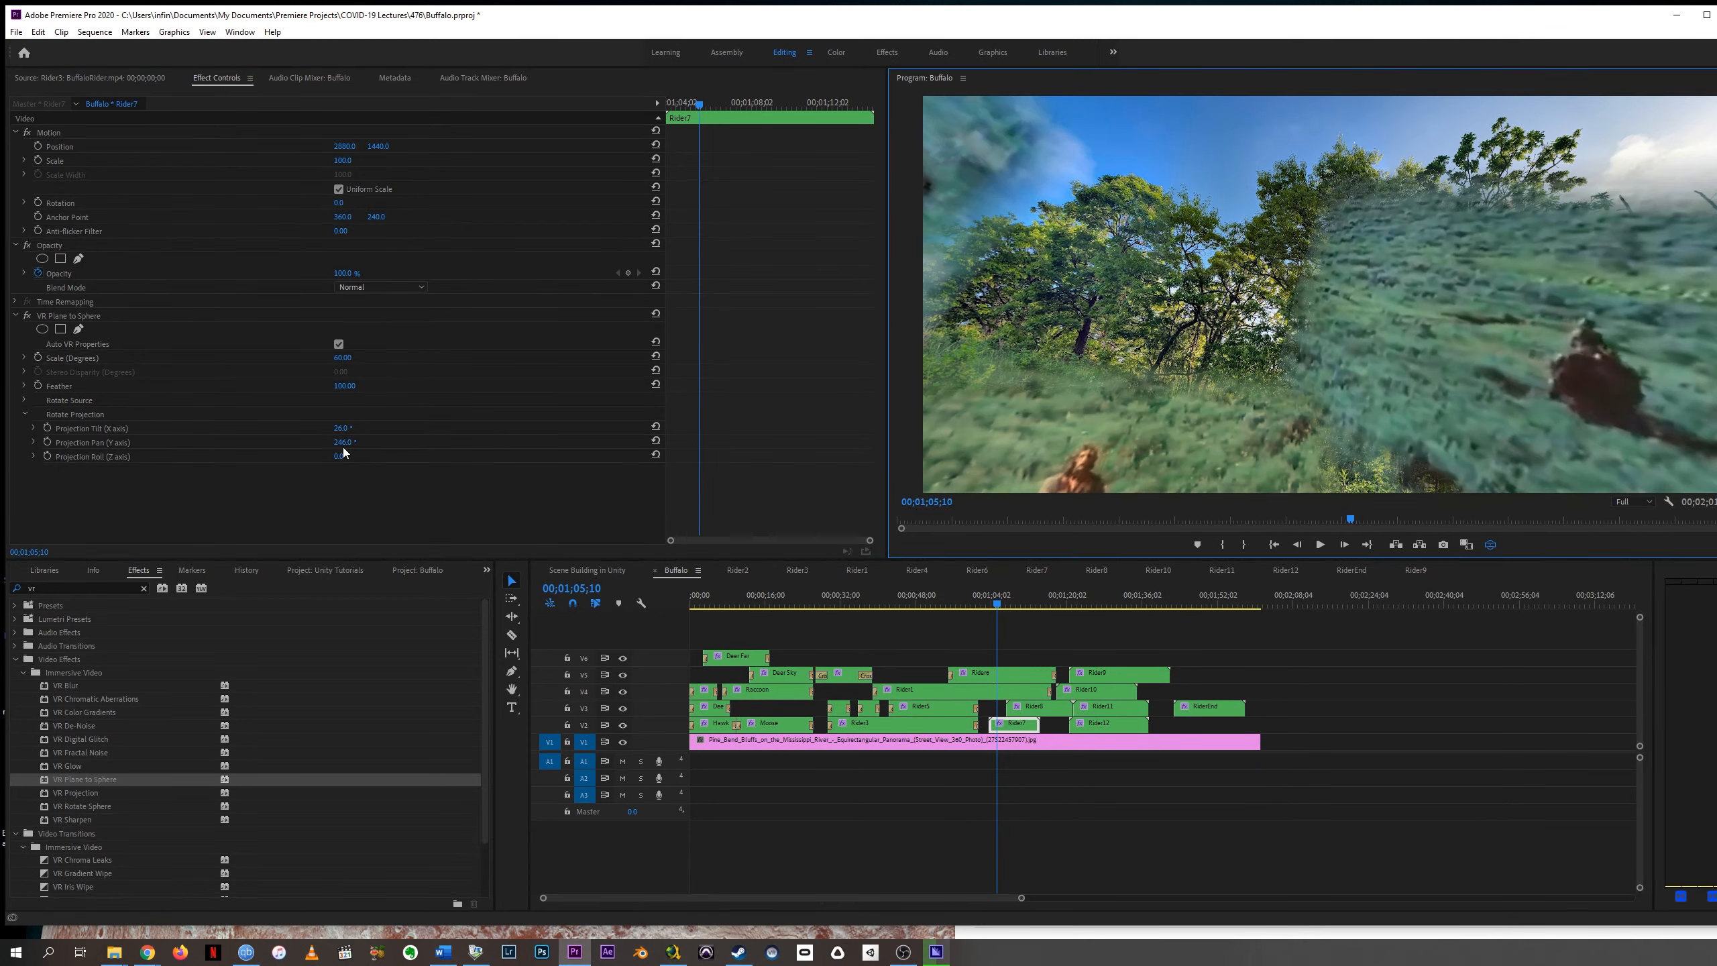
{"action": "left_click_drag", "start_coordinate": [343, 447], "coordinate": [294, 447]}
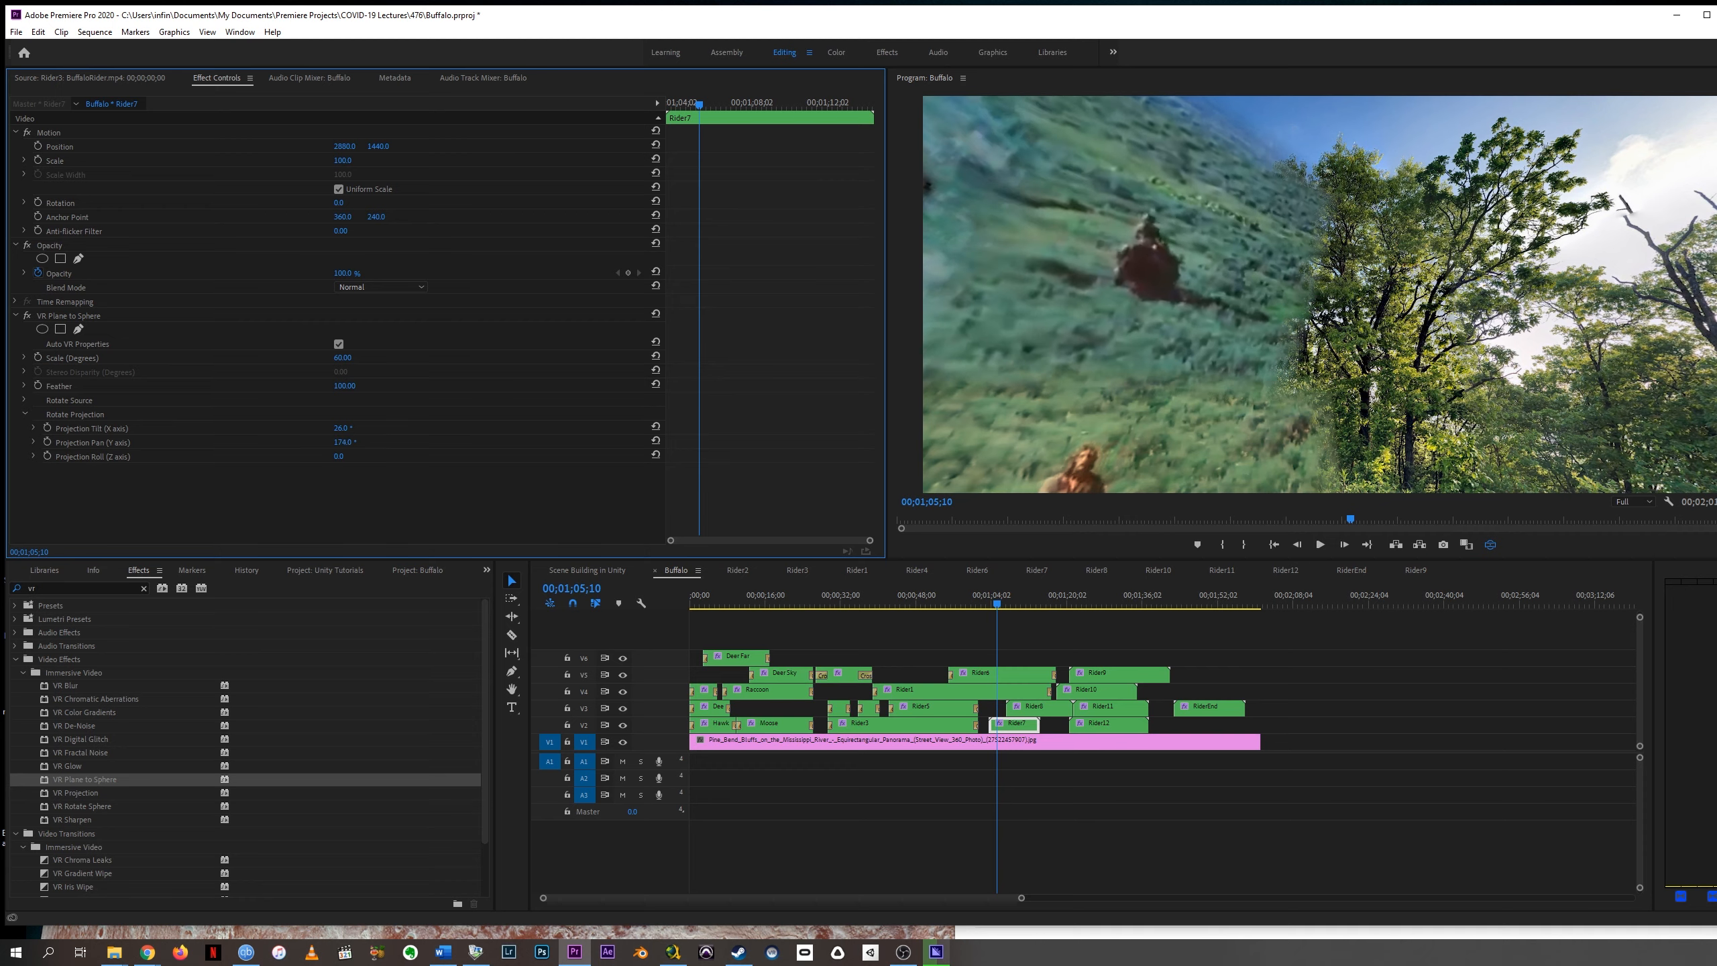
{"action": "left_click_drag", "start_coordinate": [1164, 293], "coordinate": [1420, 321]}
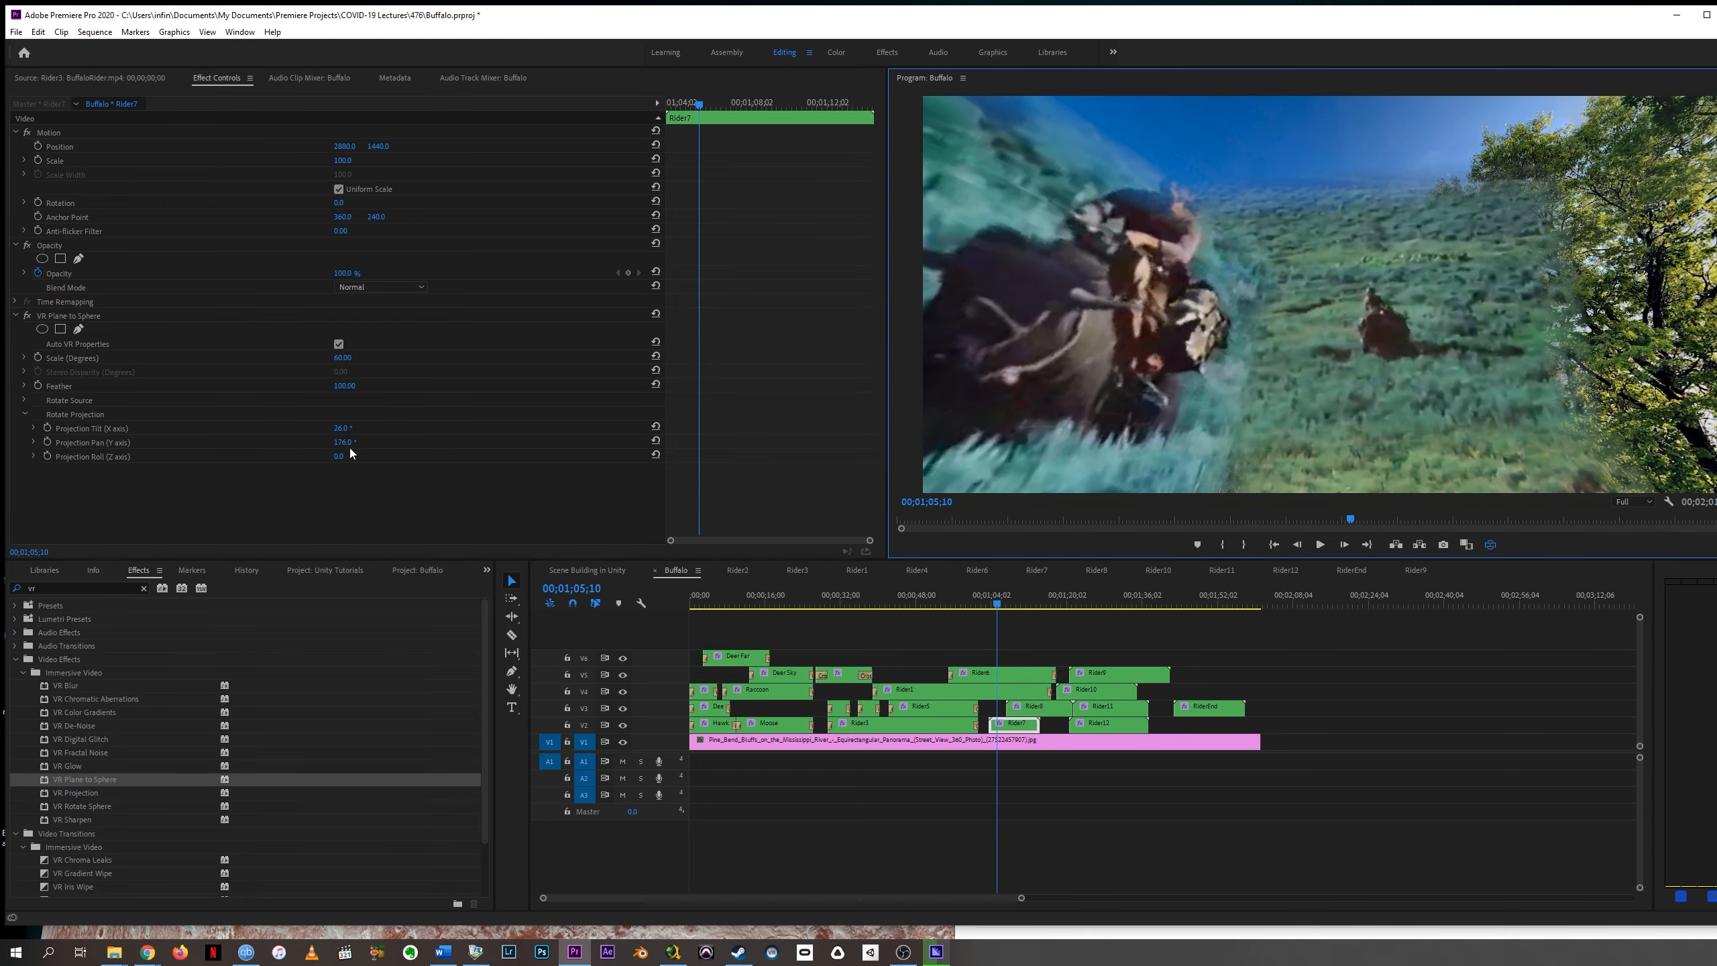
{"action": "left_click_drag", "start_coordinate": [345, 442], "coordinate": [295, 442]}
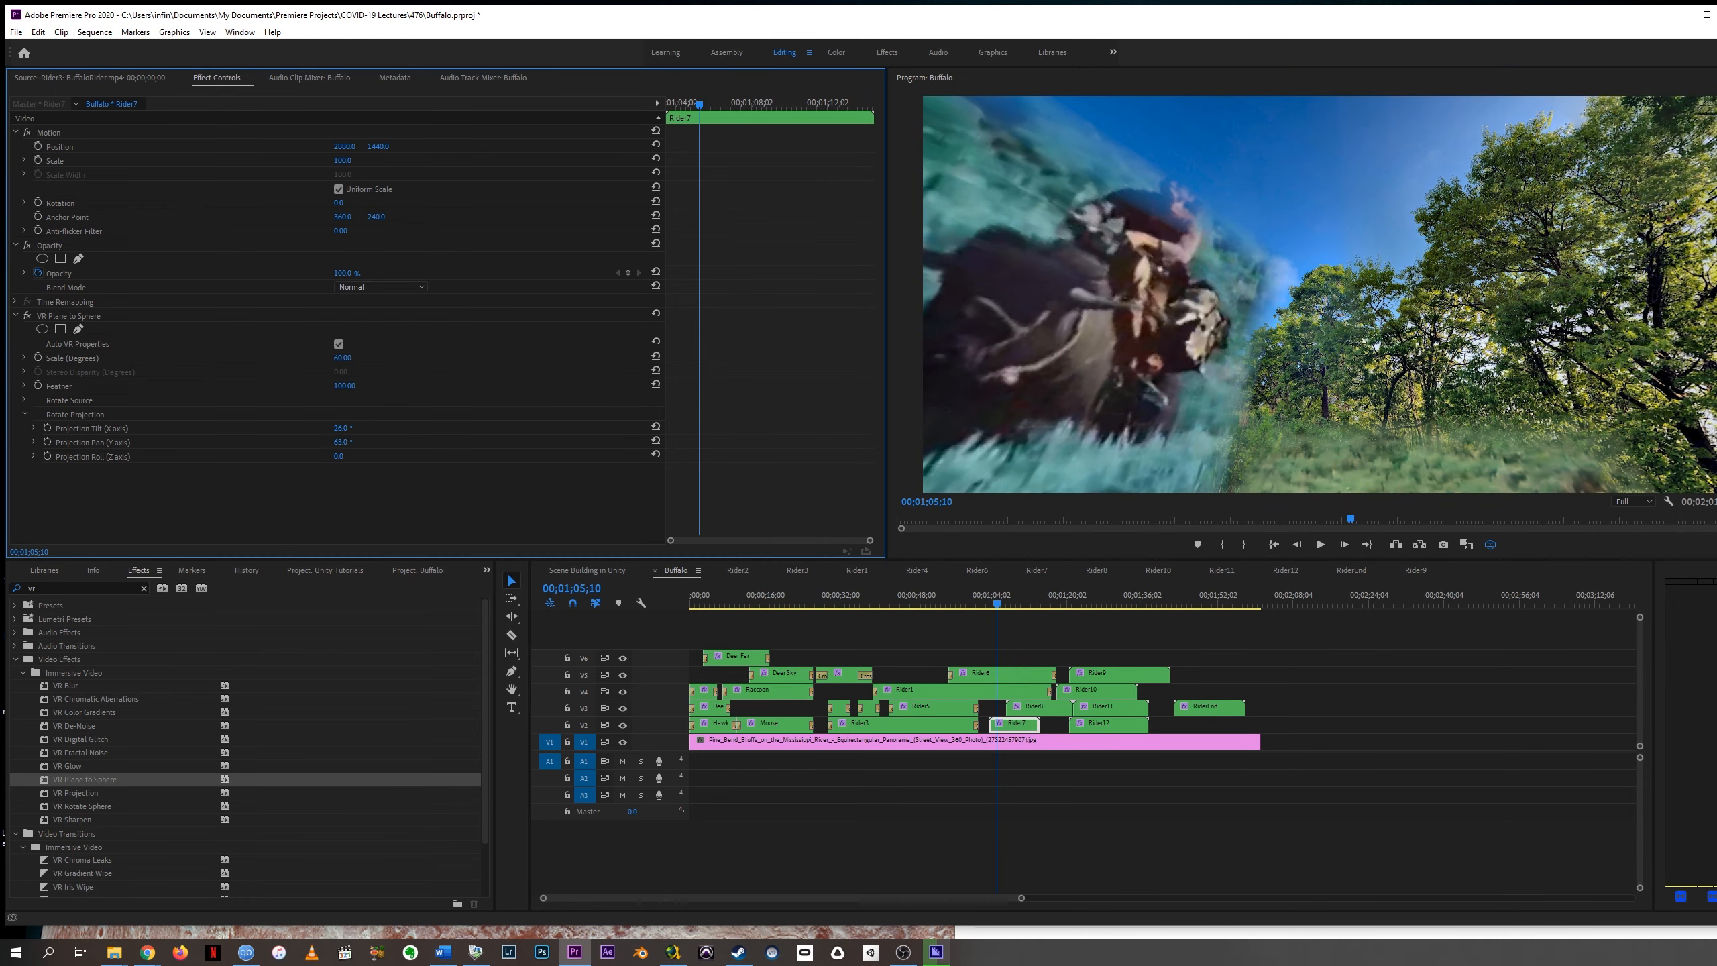
Adjust Rider7's projection rotation to a tilt of 32°, a pan of -35° and a roll of 15°.
{"action": "left_click_drag", "start_coordinate": [1283, 241], "coordinate": [1367, 214]}
{"action": "left_click_drag", "start_coordinate": [980, 324], "coordinate": [1359, 216]}
{"action": "mouse_move", "coordinate": [347, 428]}
{"action": "left_mouse_down"}
{"action": "mouse_move", "coordinate": [326, 428]}
{"action": "mouse_move", "coordinate": [358, 457]}
{"action": "mouse_move", "coordinate": [319, 442]}
{"action": "mouse_move", "coordinate": [362, 428]}
{"action": "mouse_move", "coordinate": [336, 457]}
{"action": "left_mouse_up"}
{"action": "left_click_drag", "start_coordinate": [1061, 336], "coordinate": [1269, 309]}
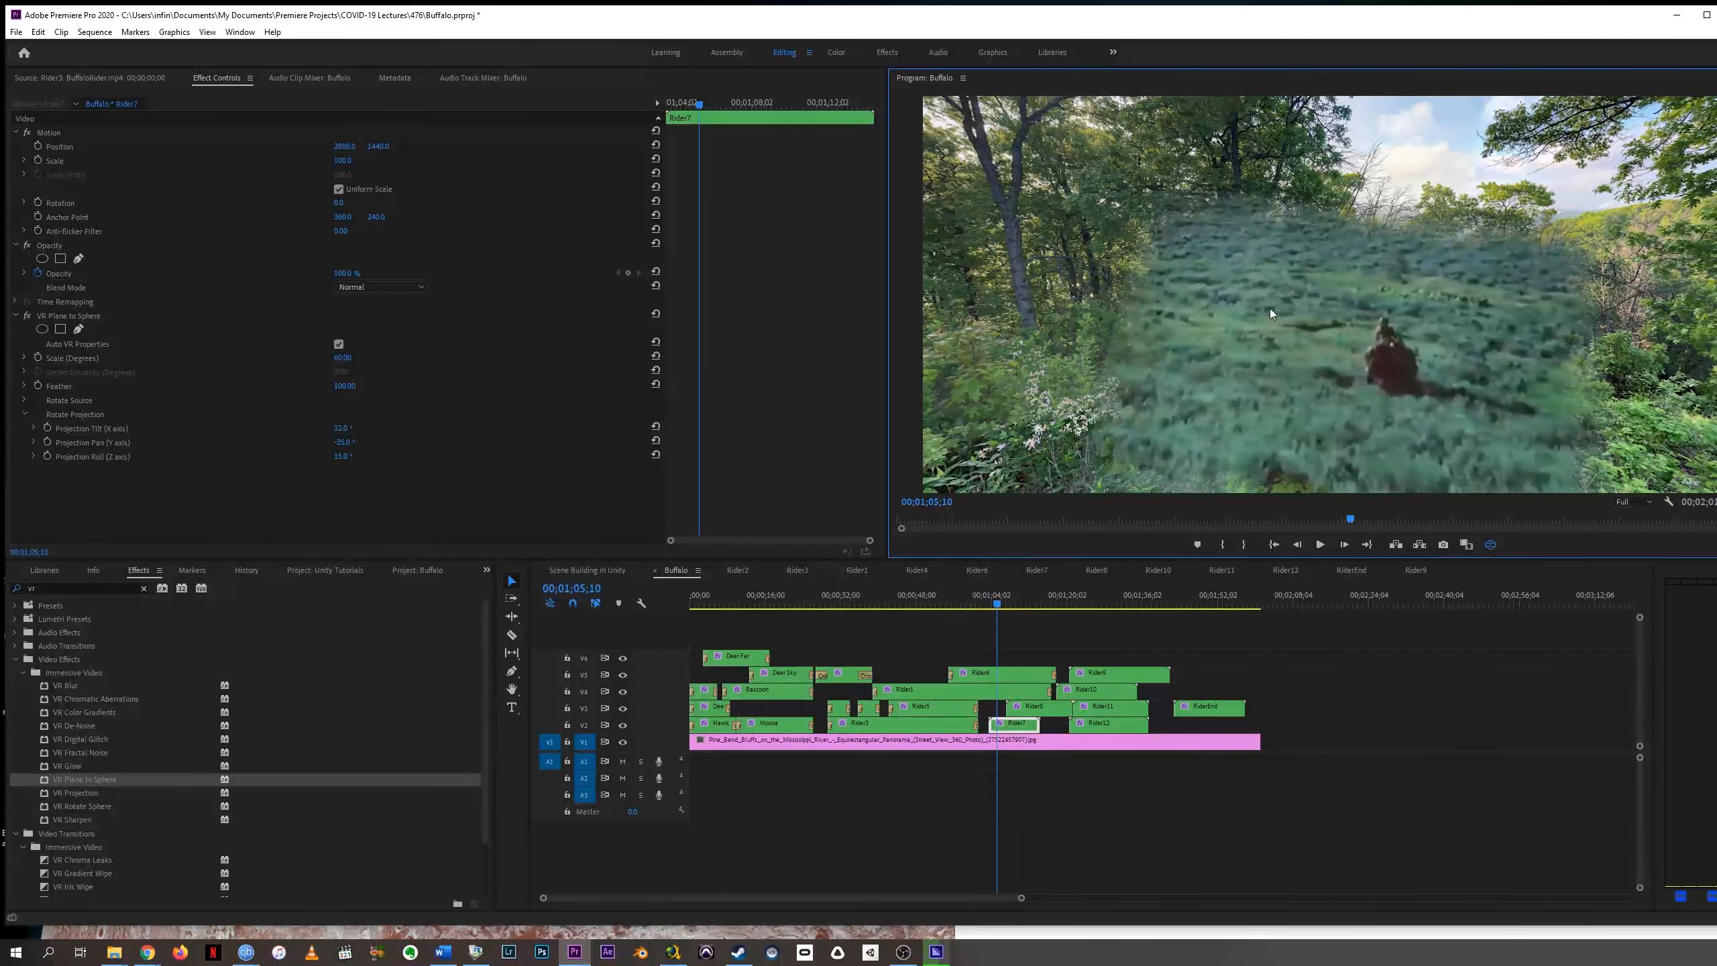
Turn off the VR Video display and set Rider7's projection to 57° tilt, -41° pan and 32° roll.
{"action": "left_click", "coordinate": [1492, 544]}
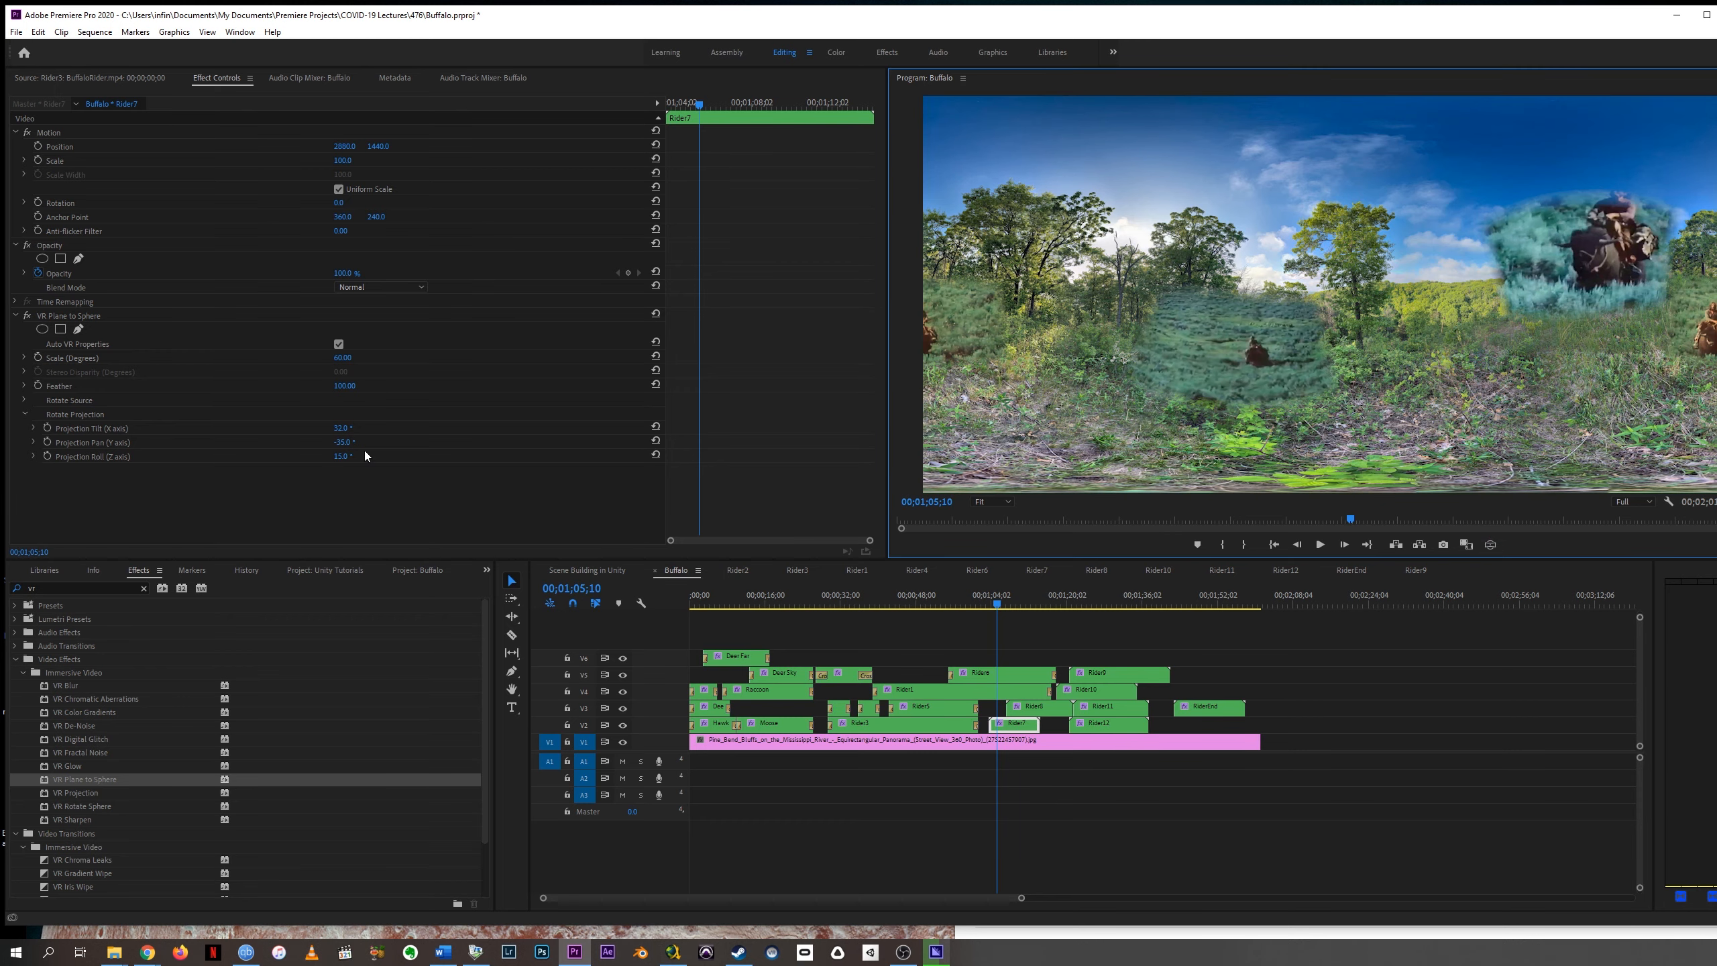
{"action": "mouse_move", "coordinate": [344, 428]}
{"action": "left_mouse_down"}
{"action": "mouse_move", "coordinate": [314, 447]}
{"action": "mouse_move", "coordinate": [367, 442]}
{"action": "mouse_move", "coordinate": [340, 430]}
{"action": "mouse_move", "coordinate": [349, 442]}
{"action": "left_mouse_up"}
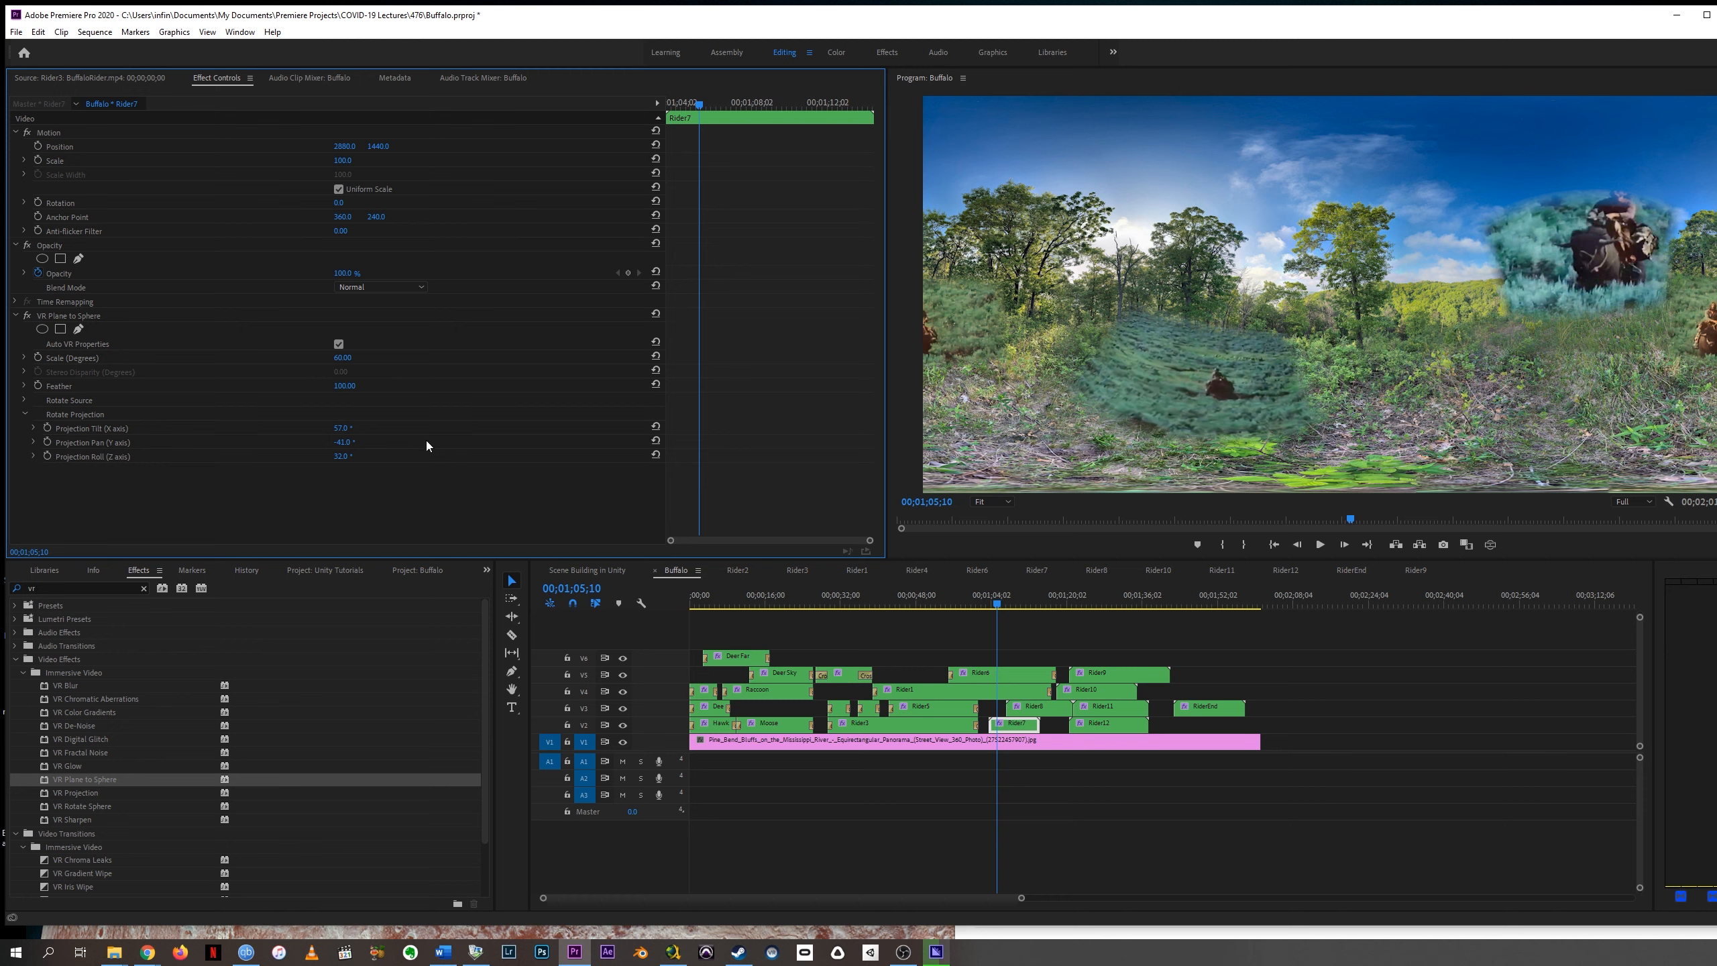
Move to where Rider8 appears, around 00;01;09;14, and rotate its projection to 294° tilt, 153° pan and 26° roll.
{"action": "left_click", "coordinate": [998, 609]}
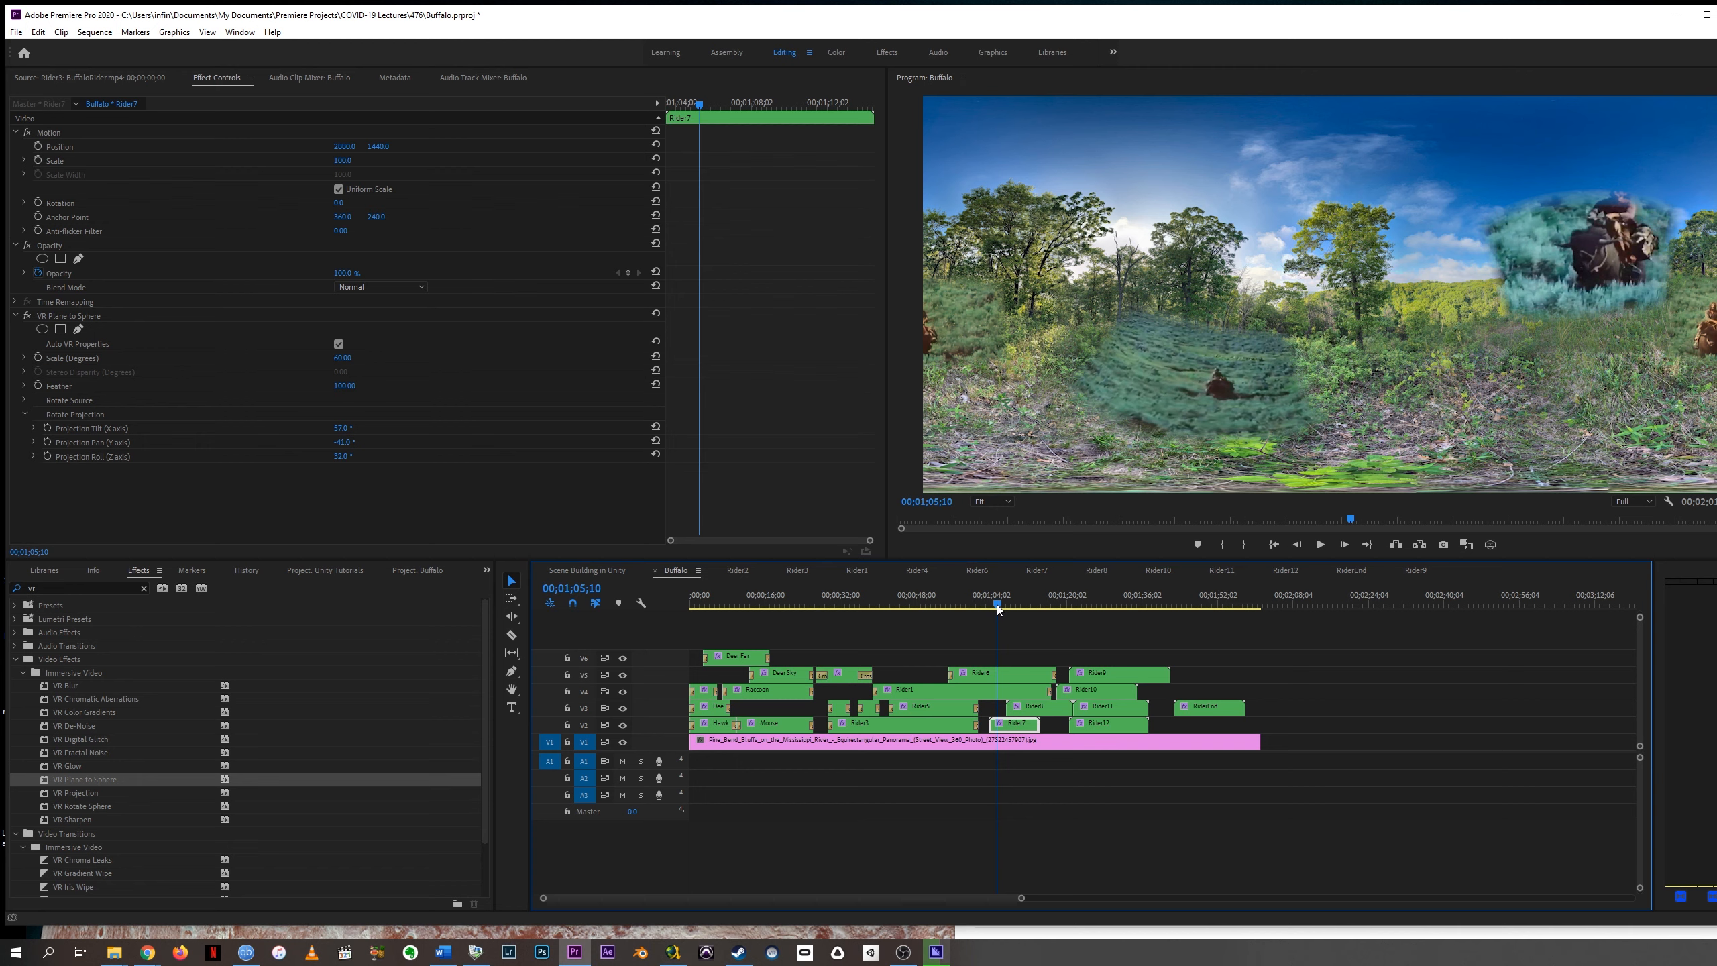
{"action": "key", "text": "Left"}
{"action": "key", "text": "Left"}
{"action": "key", "text": "Left"}
{"action": "key", "text": "Left"}
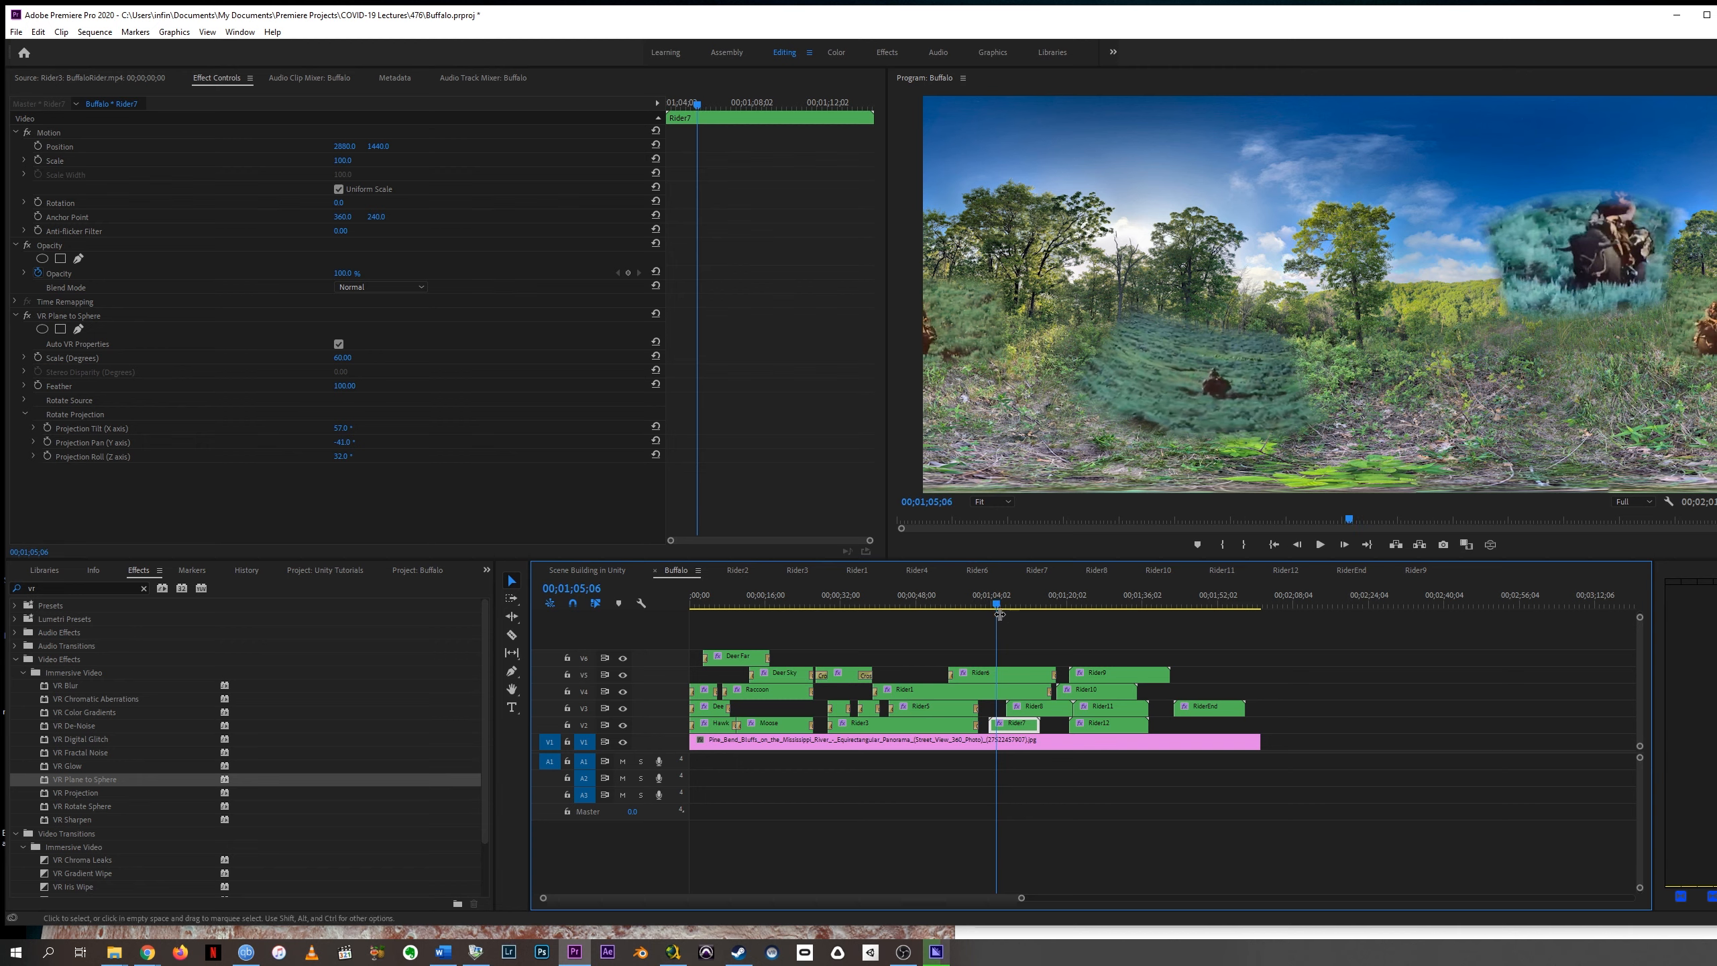
{"action": "left_click_drag", "start_coordinate": [996, 607], "coordinate": [1017, 609]}
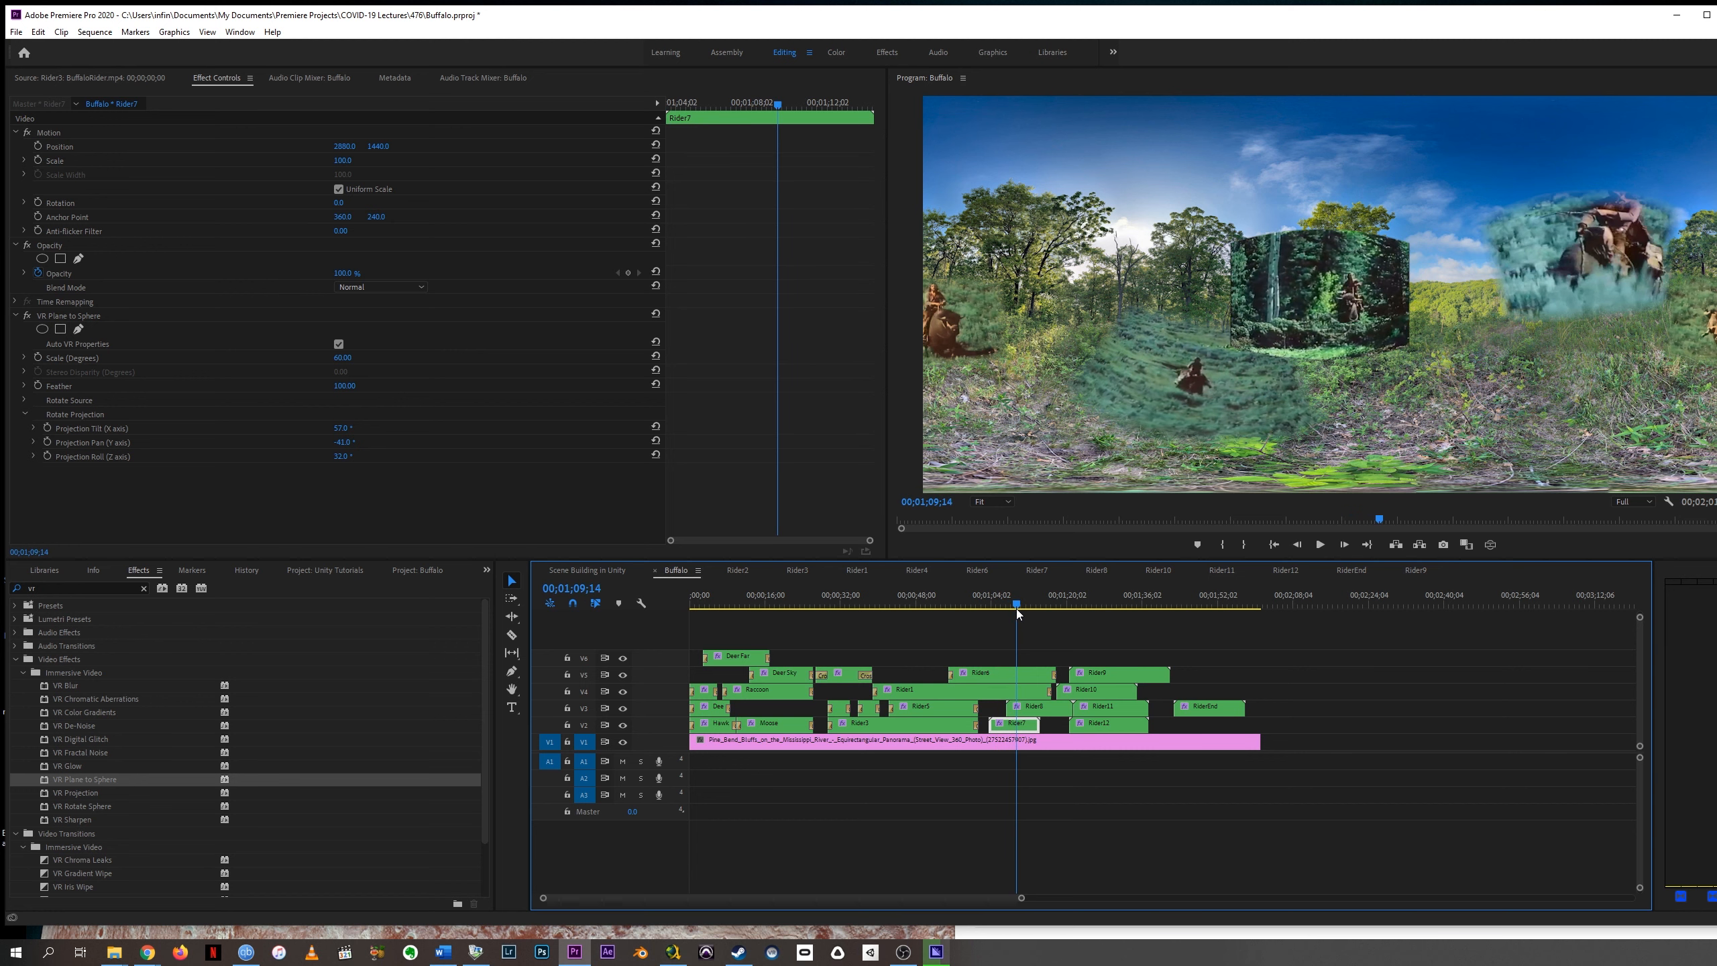
{"action": "left_click", "coordinate": [1028, 714]}
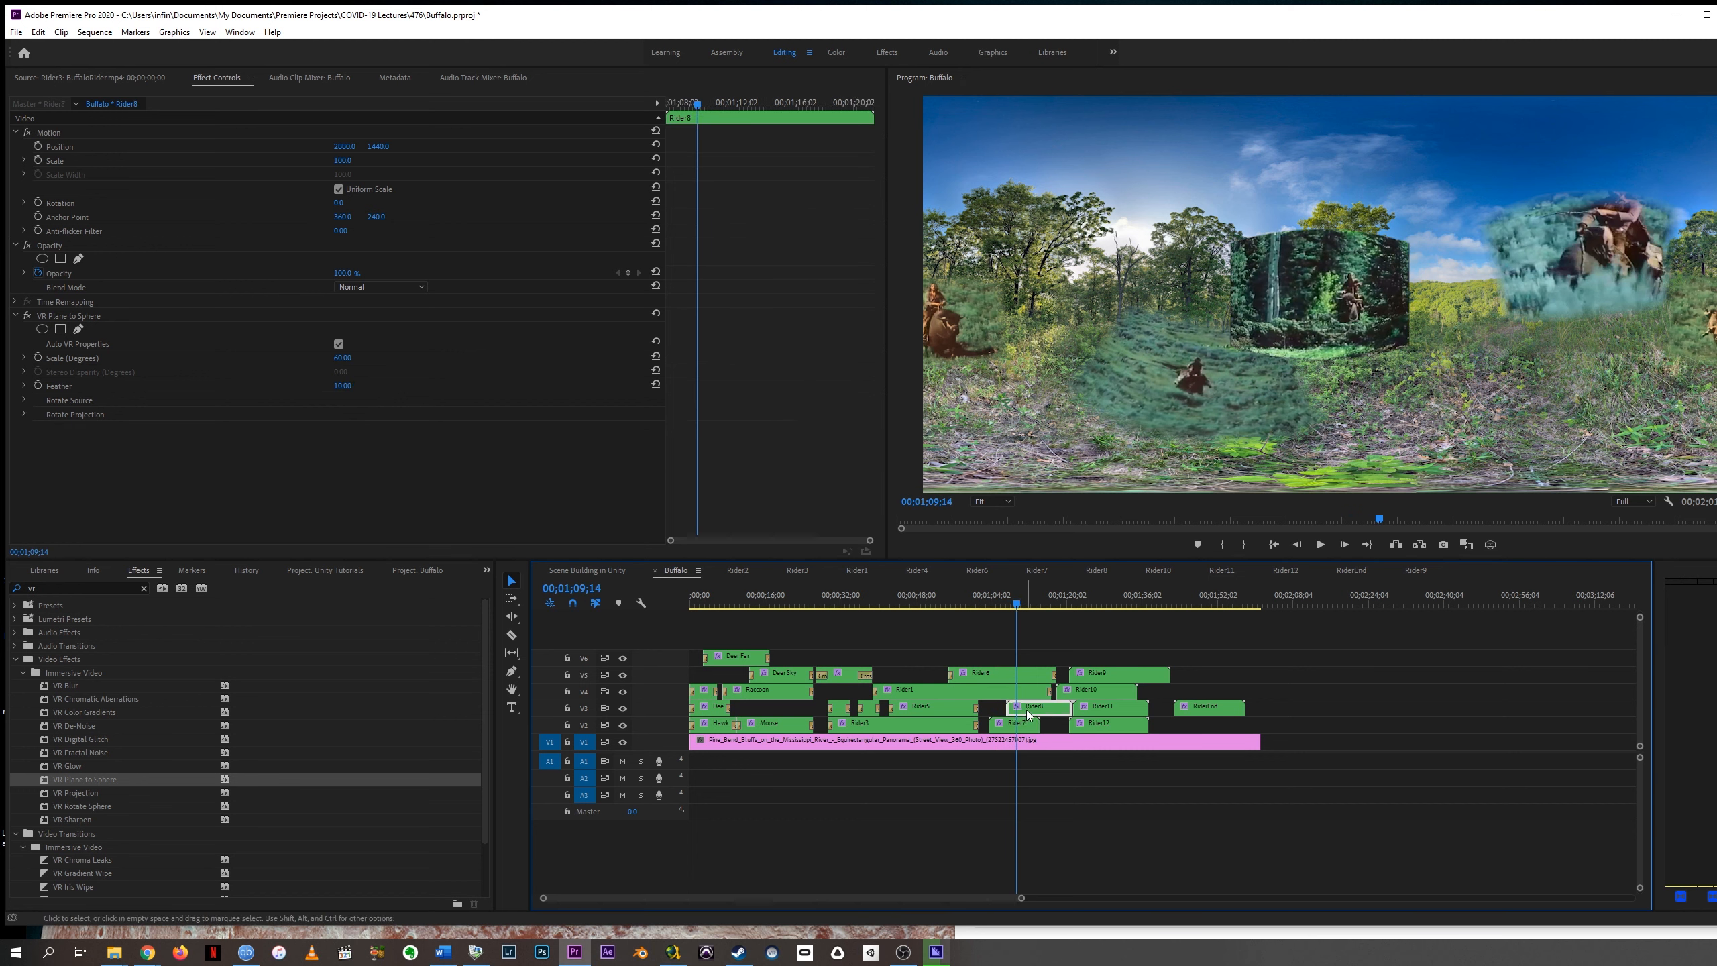
{"action": "left_click", "coordinate": [24, 414]}
{"action": "mouse_move", "coordinate": [339, 442]}
{"action": "left_mouse_down"}
{"action": "mouse_move", "coordinate": [373, 442]}
{"action": "mouse_move", "coordinate": [360, 428]}
{"action": "mouse_move", "coordinate": [323, 456]}
{"action": "mouse_move", "coordinate": [355, 428]}
{"action": "mouse_move", "coordinate": [331, 442]}
{"action": "mouse_move", "coordinate": [321, 428]}
{"action": "left_mouse_up"}
{"action": "left_click", "coordinate": [332, 428]}
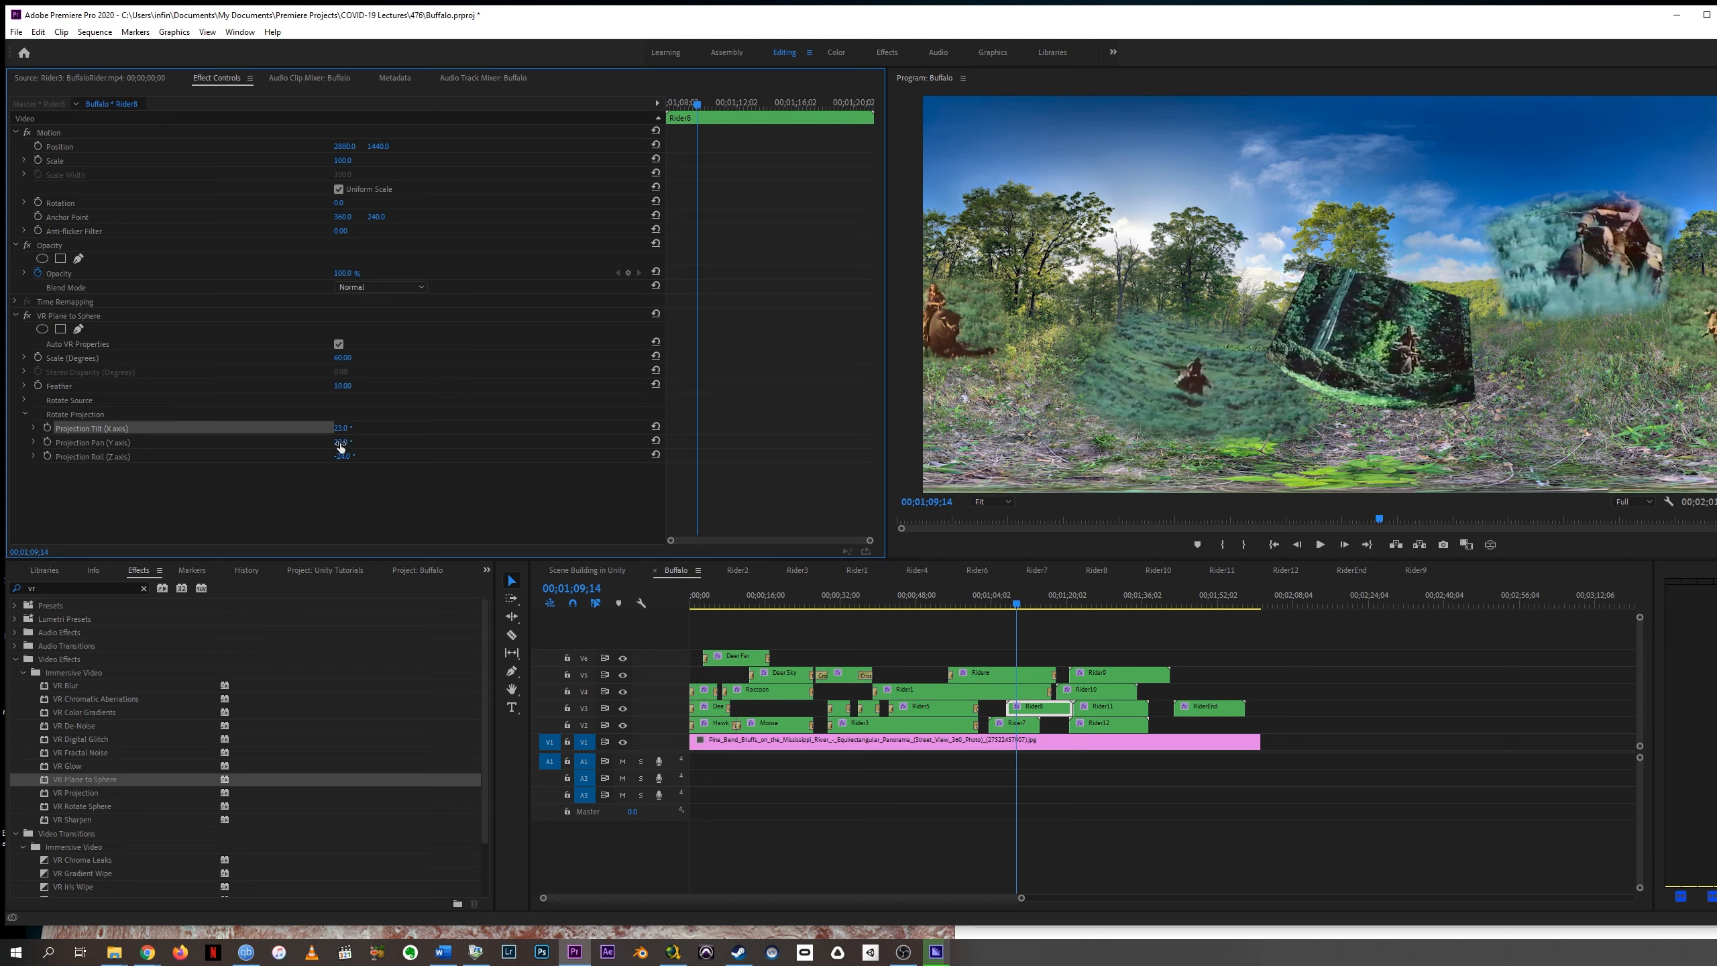
{"action": "left_click_drag", "start_coordinate": [339, 444], "coordinate": [572, 428]}
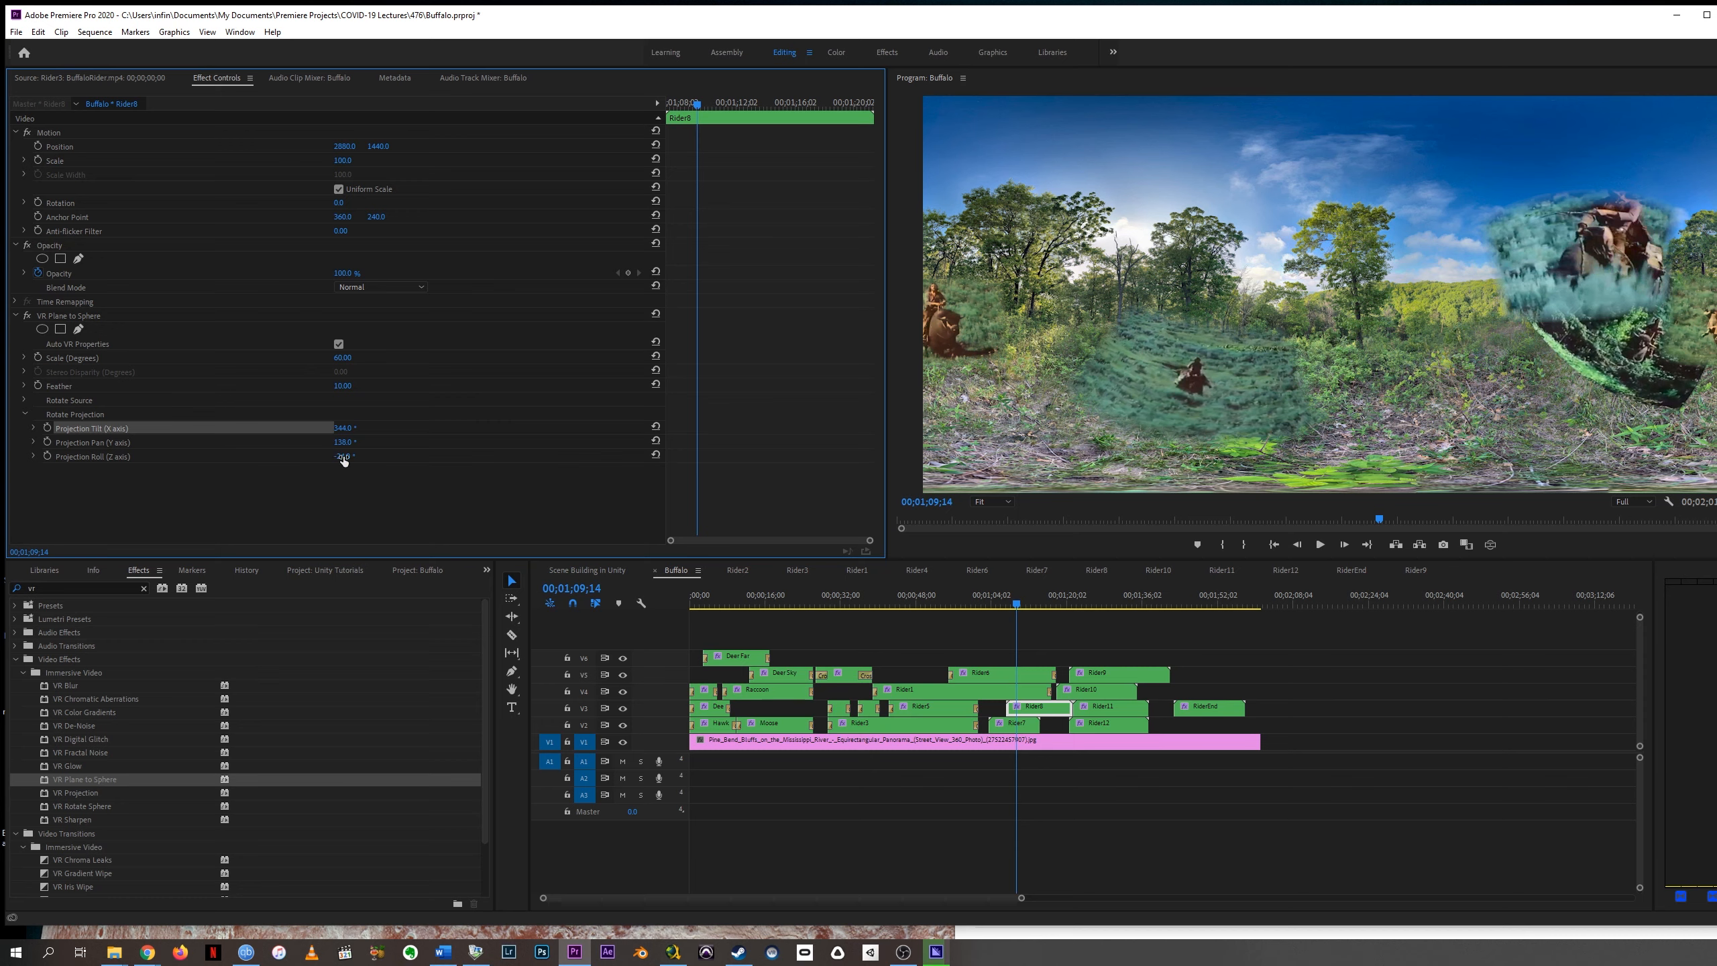
{"action": "mouse_move", "coordinate": [343, 457]}
{"action": "left_mouse_down"}
{"action": "mouse_move", "coordinate": [374, 457]}
{"action": "mouse_move", "coordinate": [314, 427]}
{"action": "mouse_move", "coordinate": [348, 441]}
{"action": "left_mouse_up"}
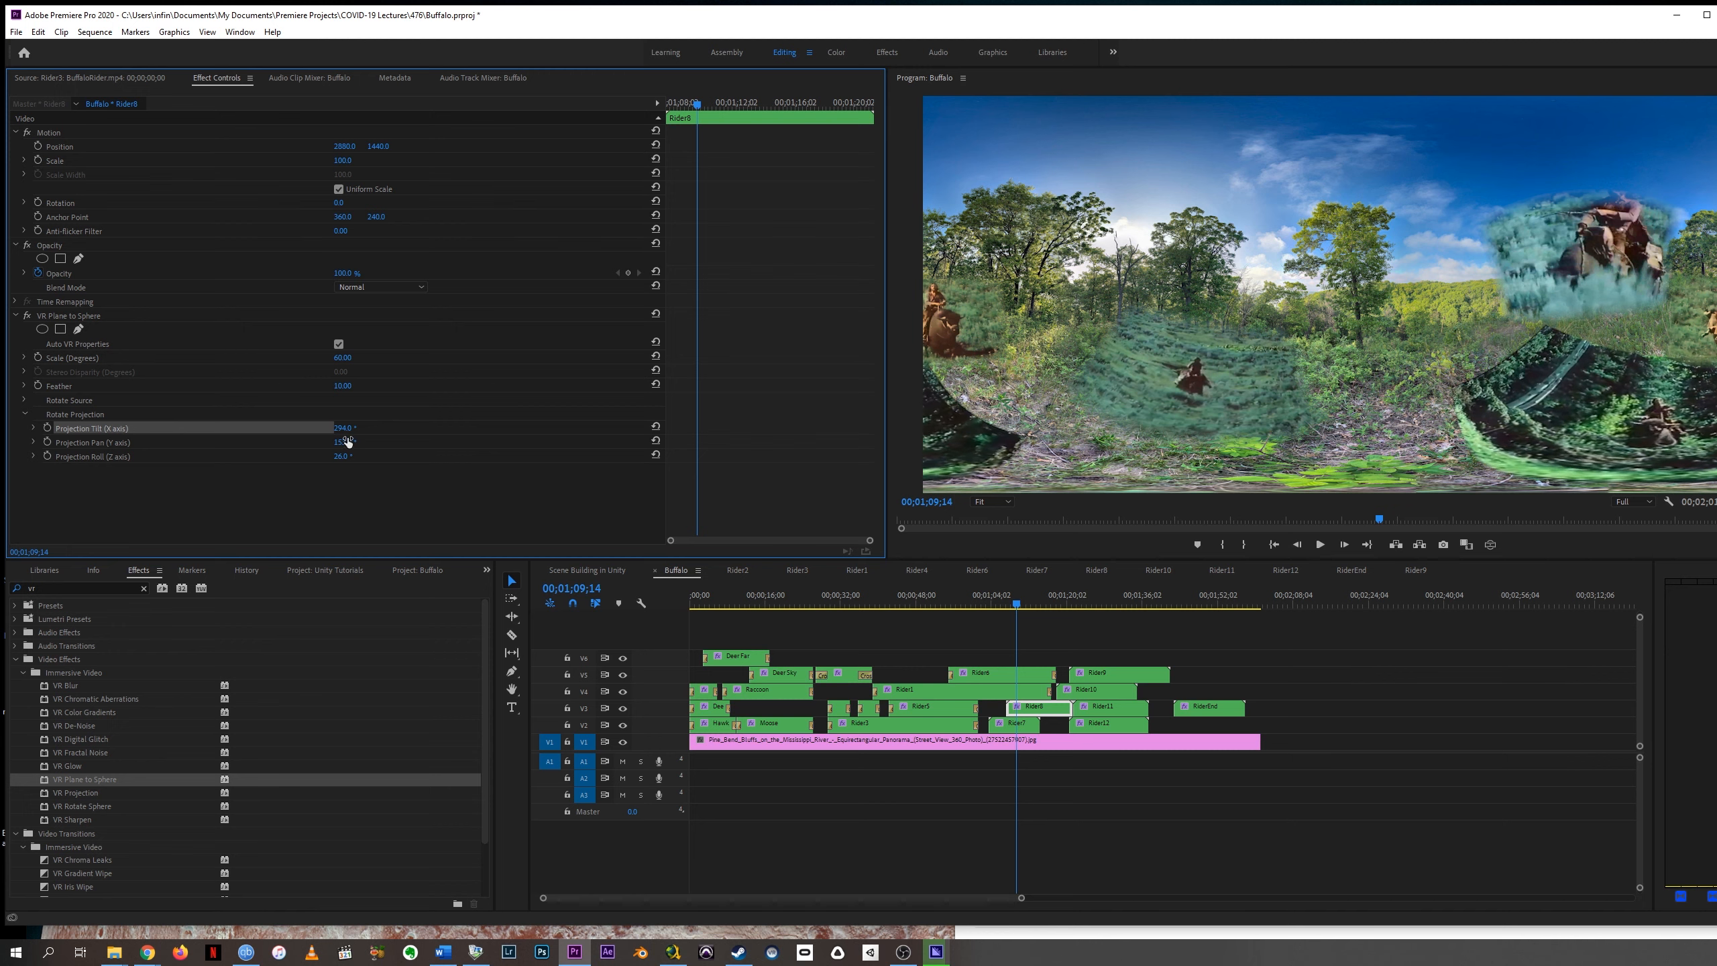
Set the Feather of Rider8's VR Plane to Sphere effect to 100.
{"action": "left_click", "coordinate": [343, 386]}
{"action": "type", "text": "100"}
{"action": "key", "text": "Return"}
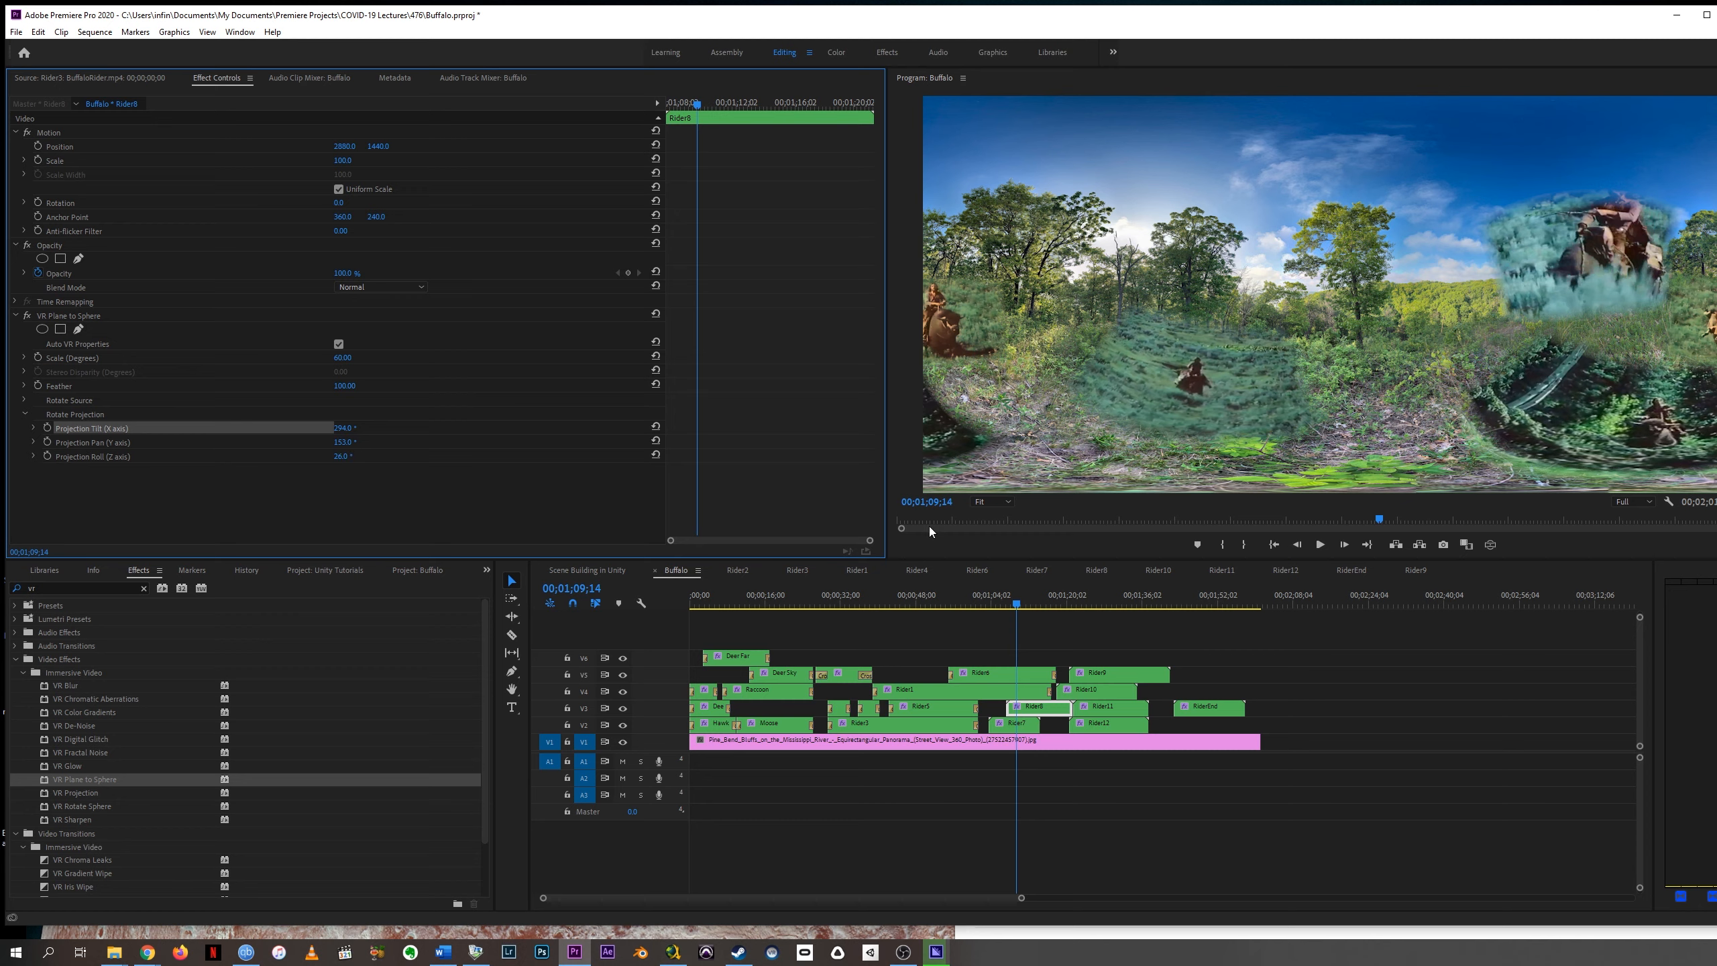
Move to the start of Rider10, around 00;01;18;04, and tilt its projection to reposition it in the panorama.
{"action": "left_click", "coordinate": [1058, 601]}
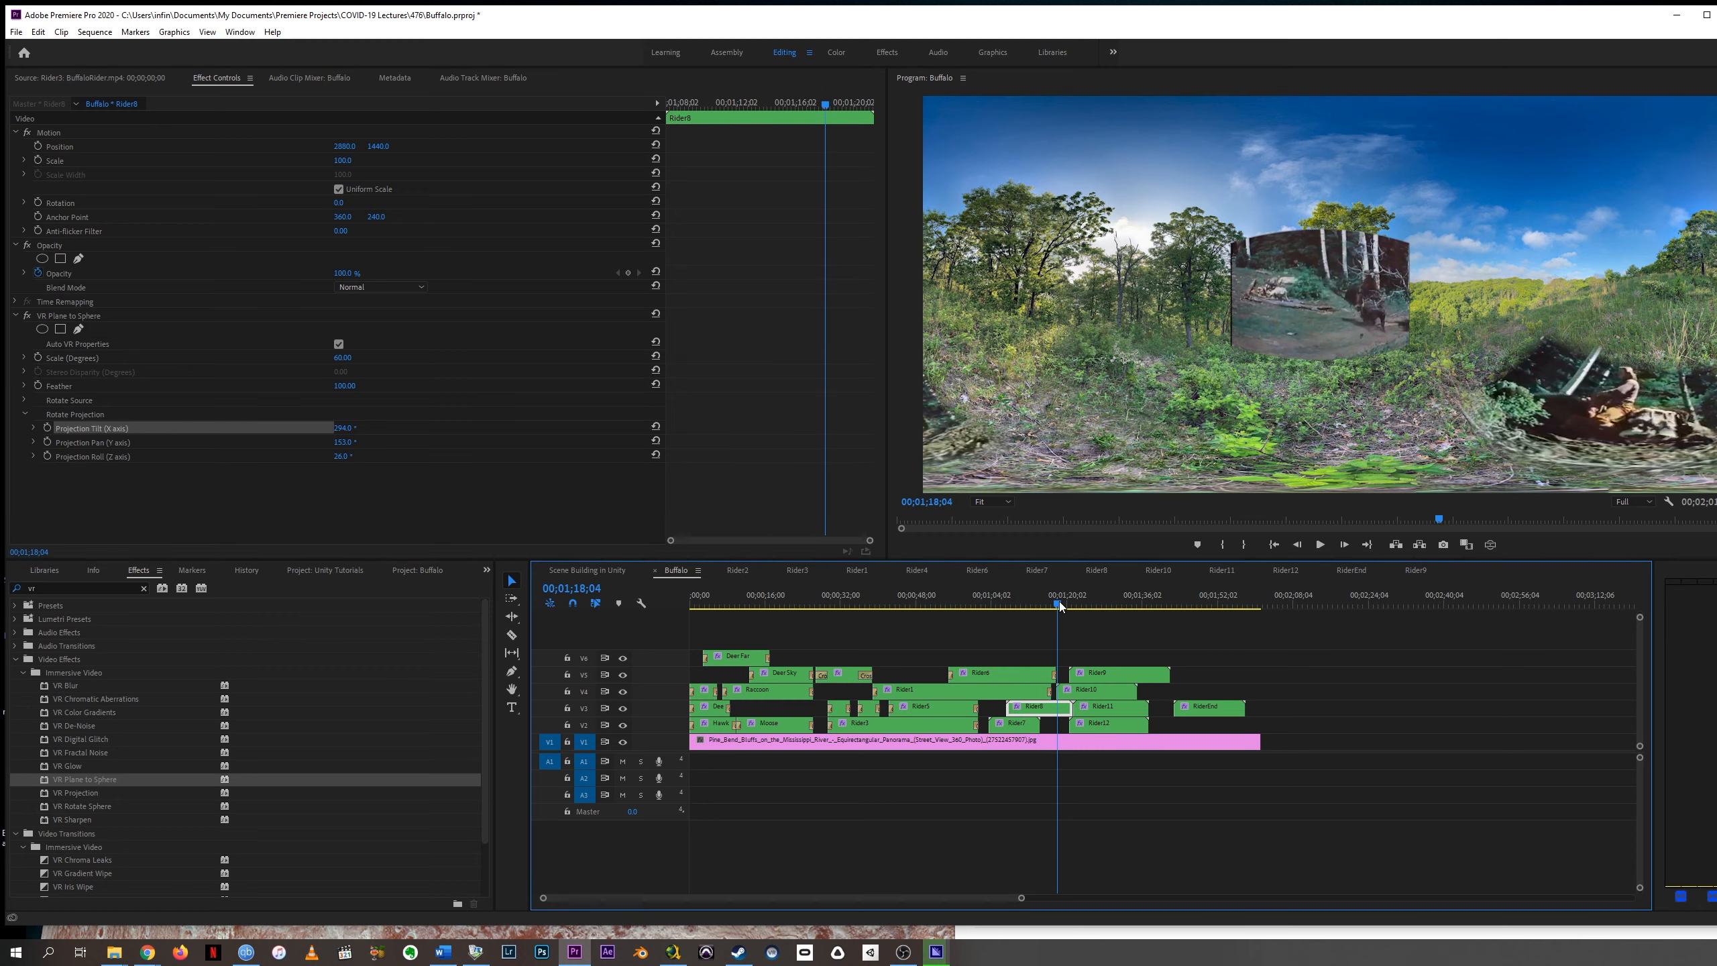
{"action": "left_click", "coordinate": [1080, 691]}
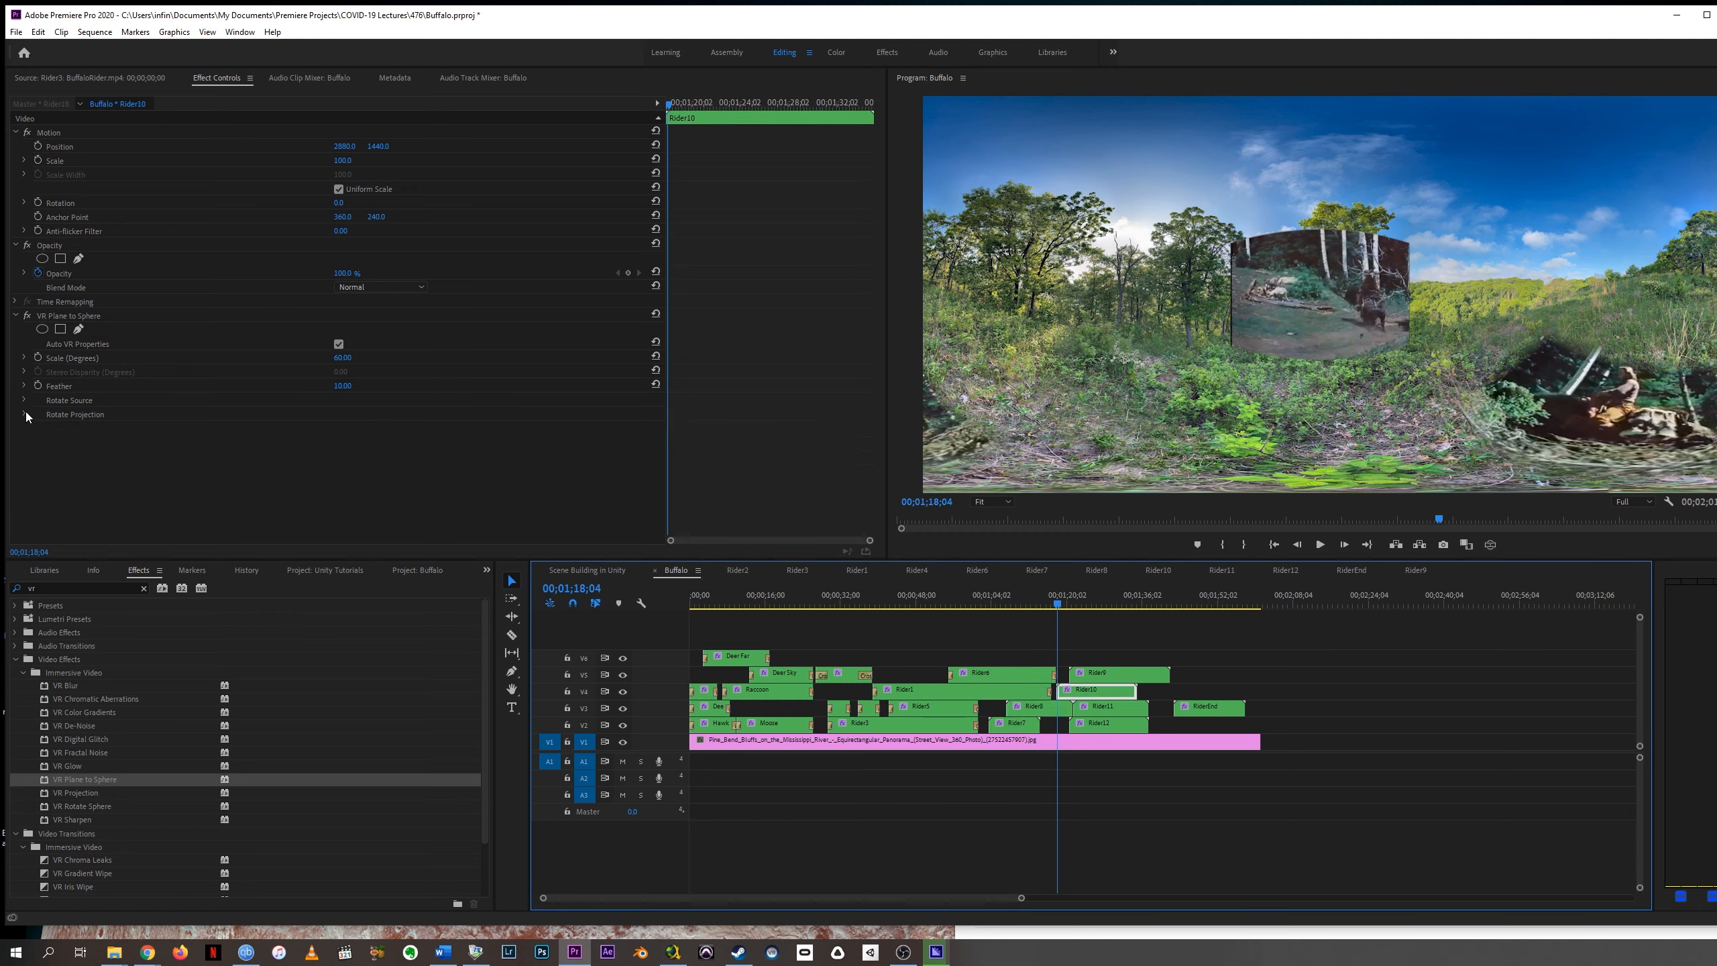
{"action": "left_click", "coordinate": [25, 414]}
{"action": "mouse_move", "coordinate": [337, 430]}
{"action": "left_mouse_down"}
{"action": "mouse_move", "coordinate": [313, 430]}
{"action": "mouse_move", "coordinate": [396, 429]}
{"action": "mouse_move", "coordinate": [316, 428]}
{"action": "left_mouse_up"}
Reposition Rider9 in the panorama by adjusting its Projection Pan and Projection Roll.
{"action": "left_click", "coordinate": [1081, 601]}
{"action": "left_click", "coordinate": [1108, 674]}
{"action": "left_click_drag", "start_coordinate": [339, 442], "coordinate": [232, 442]}
{"action": "left_click_drag", "start_coordinate": [339, 457], "coordinate": [371, 443]}
Position Rider12 in the panorama with a projection of -14° tilt, 49° pan and 12° roll.
{"action": "left_click", "coordinate": [1102, 707]}
{"action": "left_click", "coordinate": [1096, 728]}
{"action": "left_click", "coordinate": [1106, 603]}
{"action": "left_click_drag", "start_coordinate": [338, 457], "coordinate": [346, 457]}
Apply default transitions to both ends of the Rider7 clip and to the start of Rider8.
{"action": "left_click_drag", "start_coordinate": [1106, 603], "coordinate": [1011, 611]}
{"action": "key", "text": "equal"}
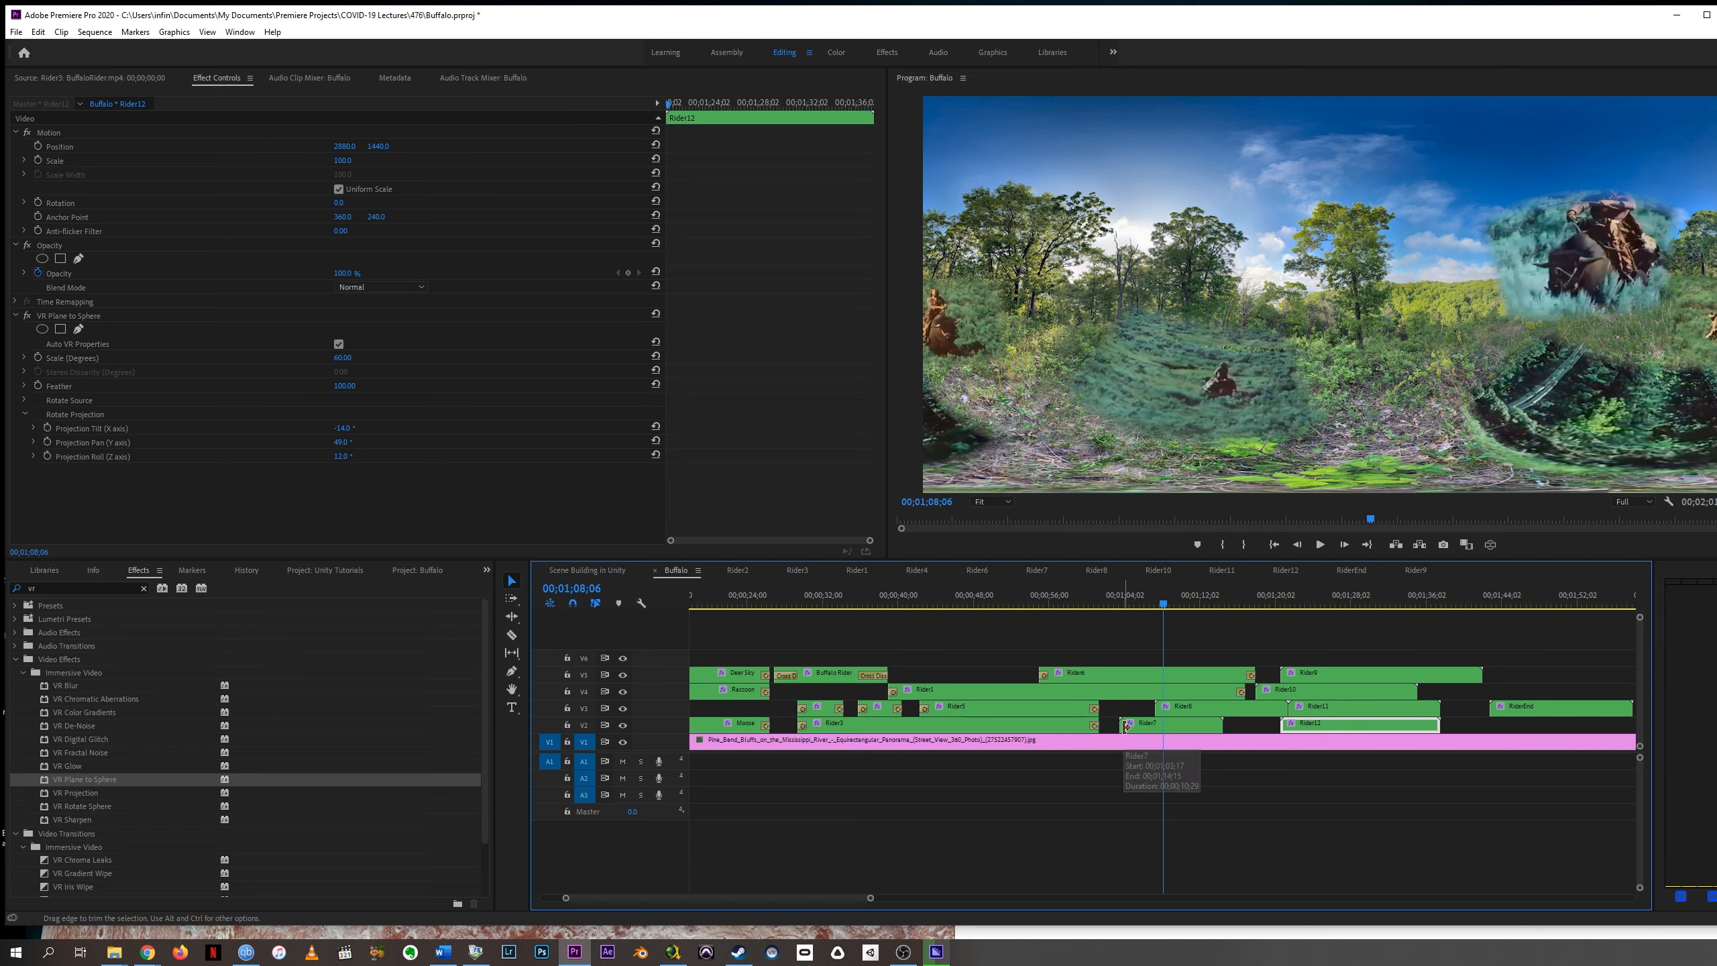
{"action": "right_click", "coordinate": [1126, 726]}
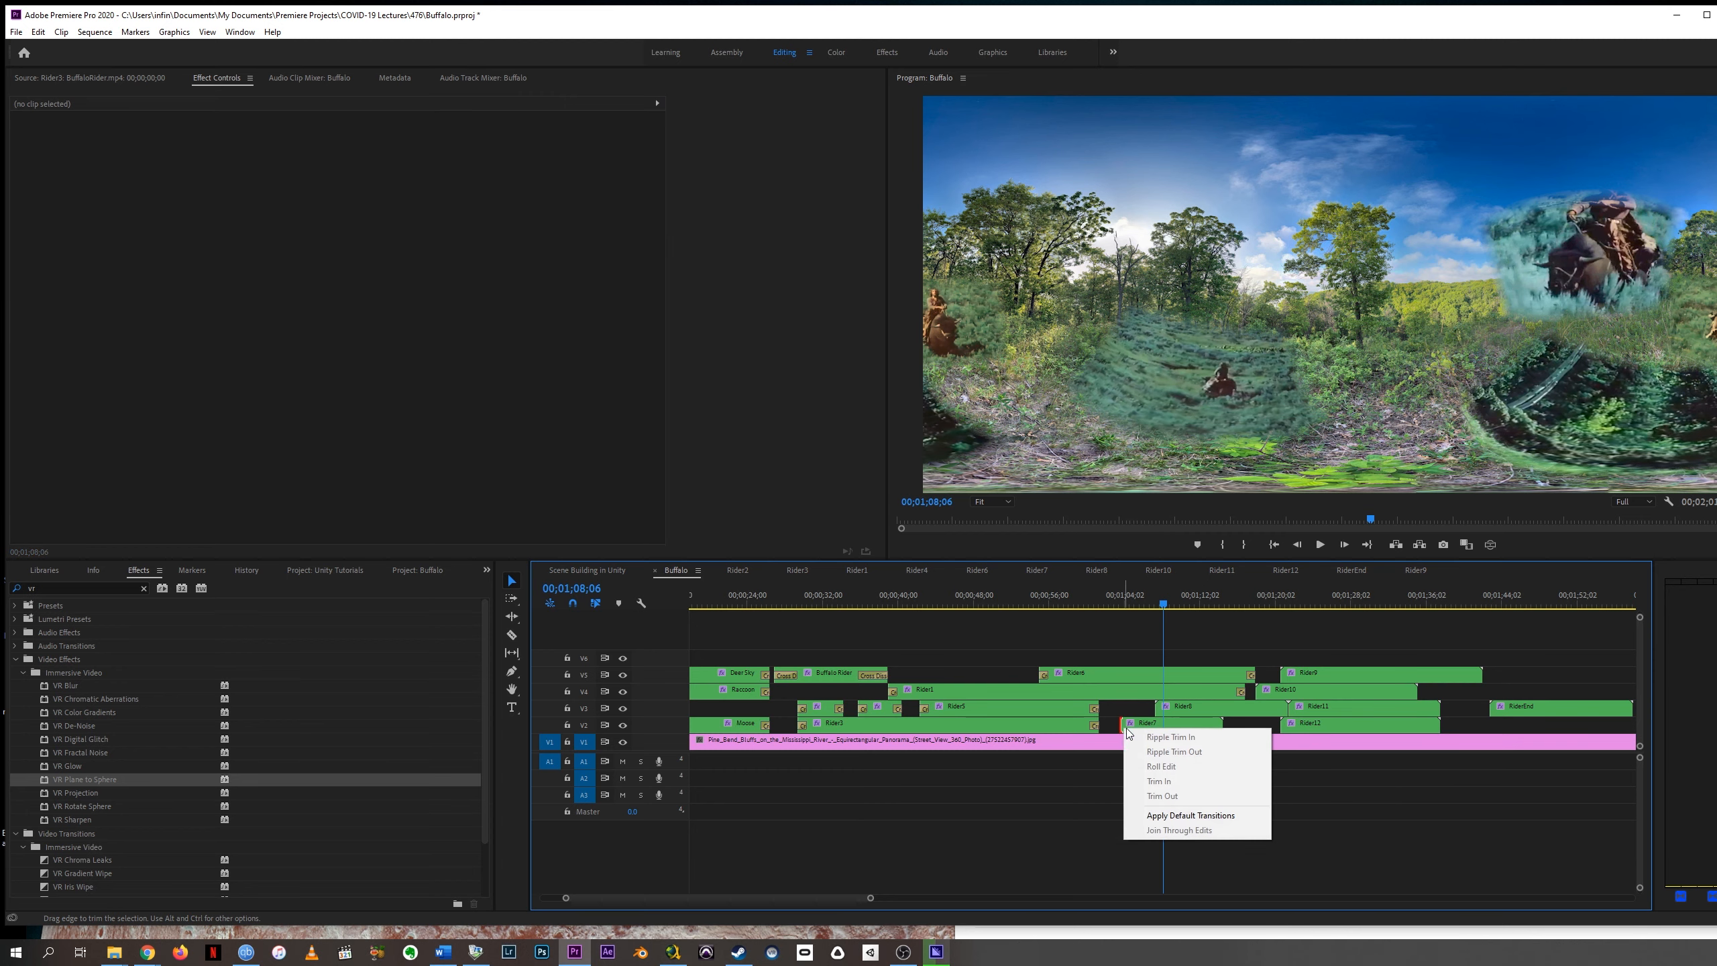
{"action": "left_click", "coordinate": [1197, 811]}
{"action": "right_click", "coordinate": [1221, 726]}
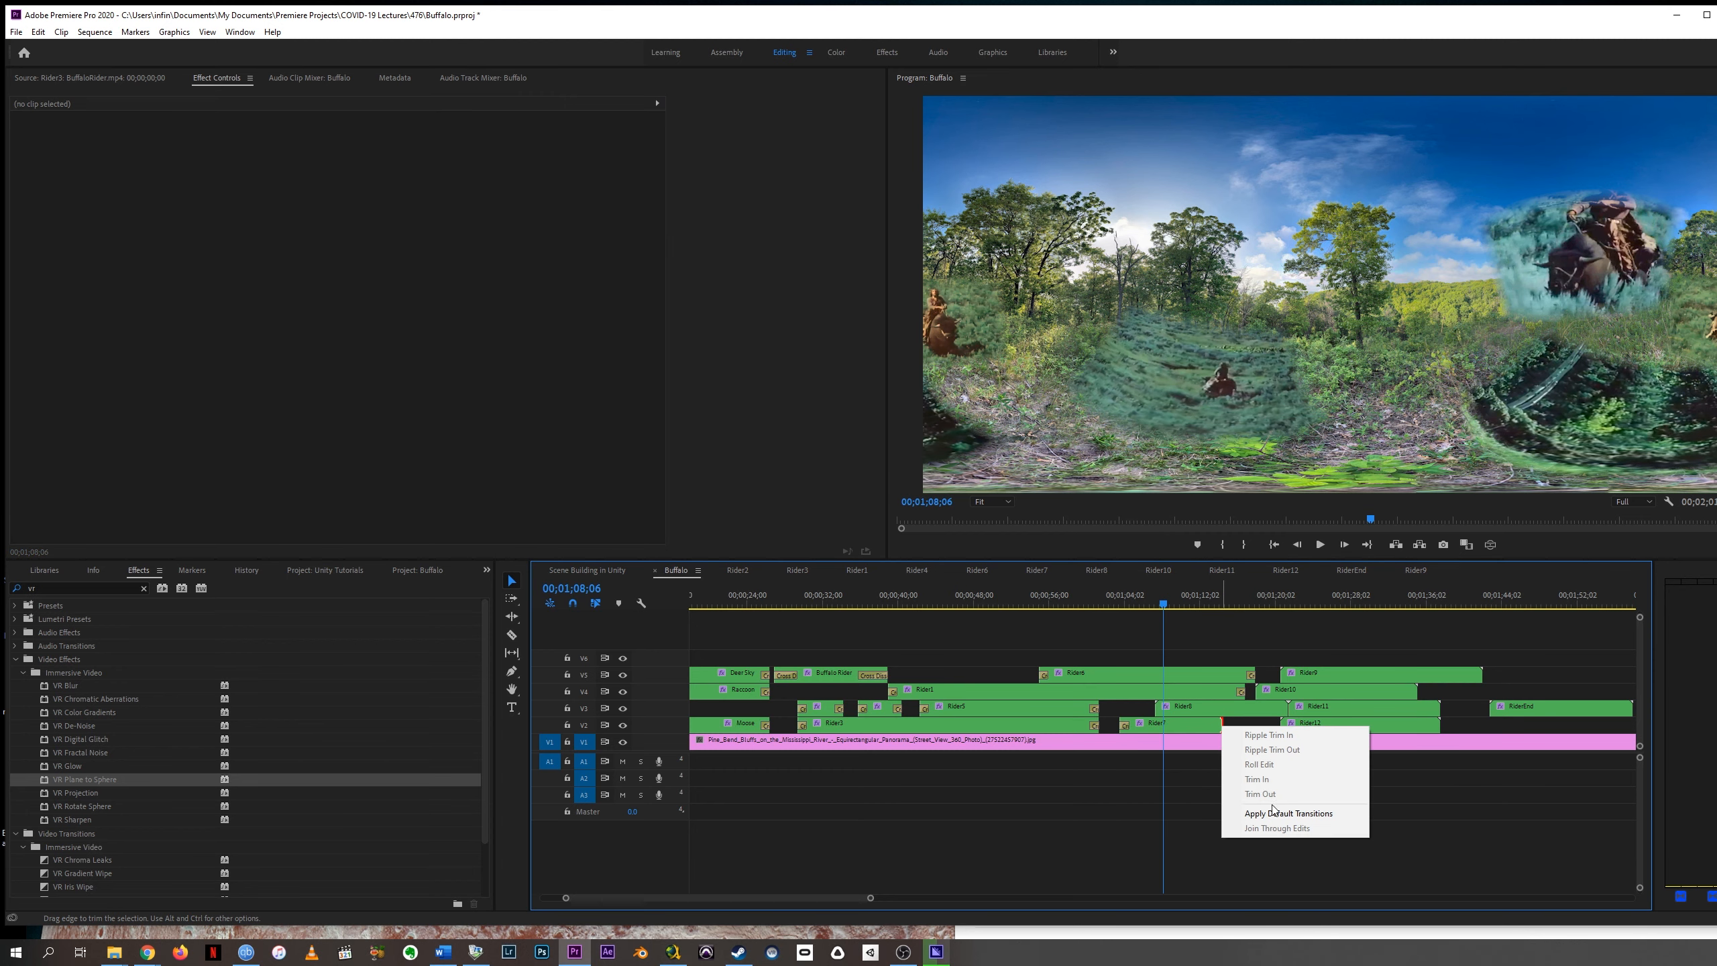
{"action": "left_click", "coordinate": [1287, 810]}
{"action": "right_click", "coordinate": [1162, 704]}
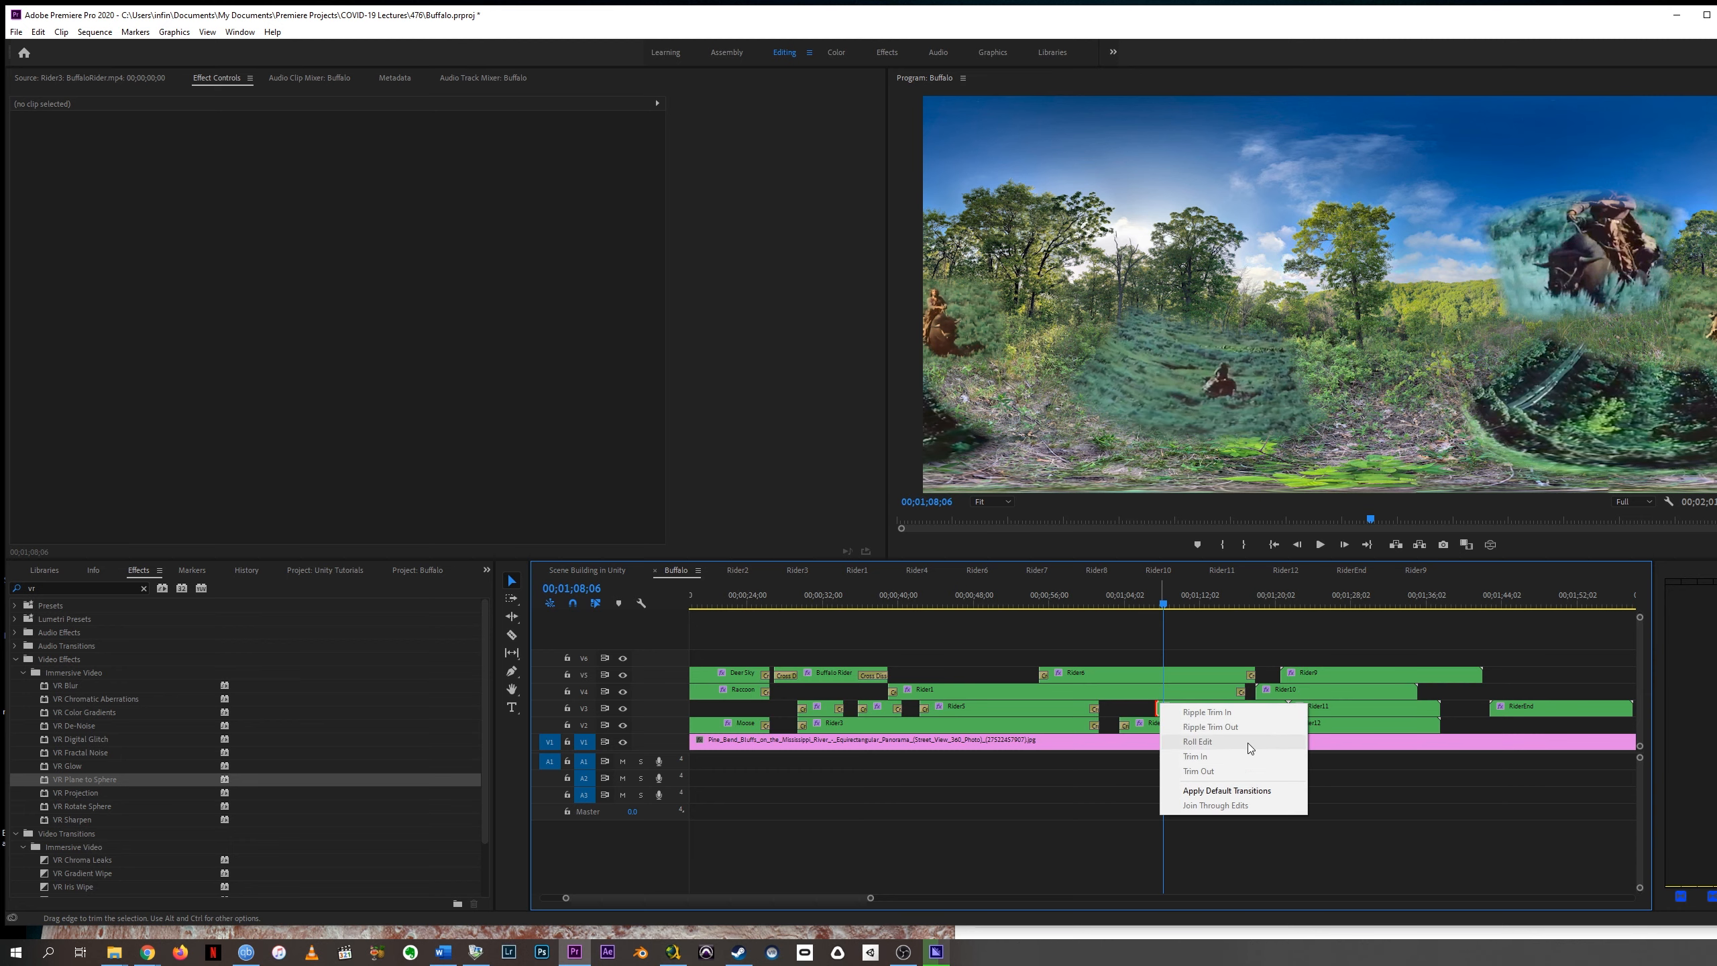
{"action": "left_click", "coordinate": [1259, 792]}
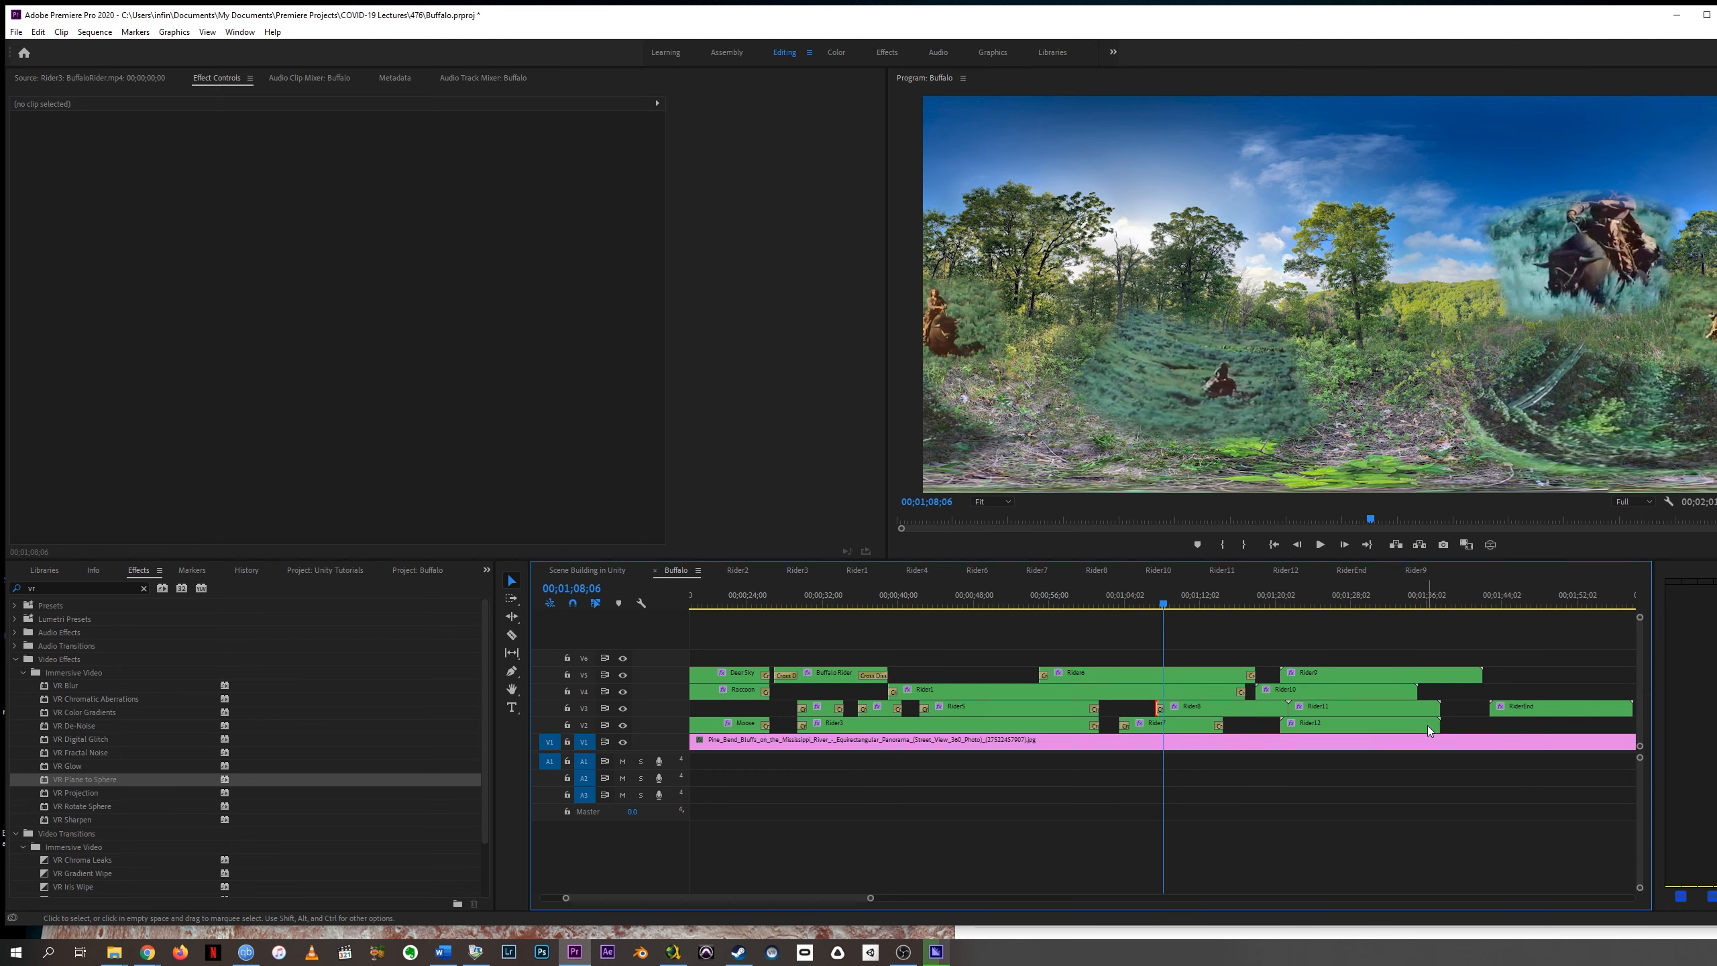
Shift Rider11 slightly later on its track and apply default transitions to Rider8's end and Rider11's start.
{"action": "left_click_drag", "start_coordinate": [1296, 710], "coordinate": [1321, 710]}
{"action": "right_click", "coordinate": [1282, 707]}
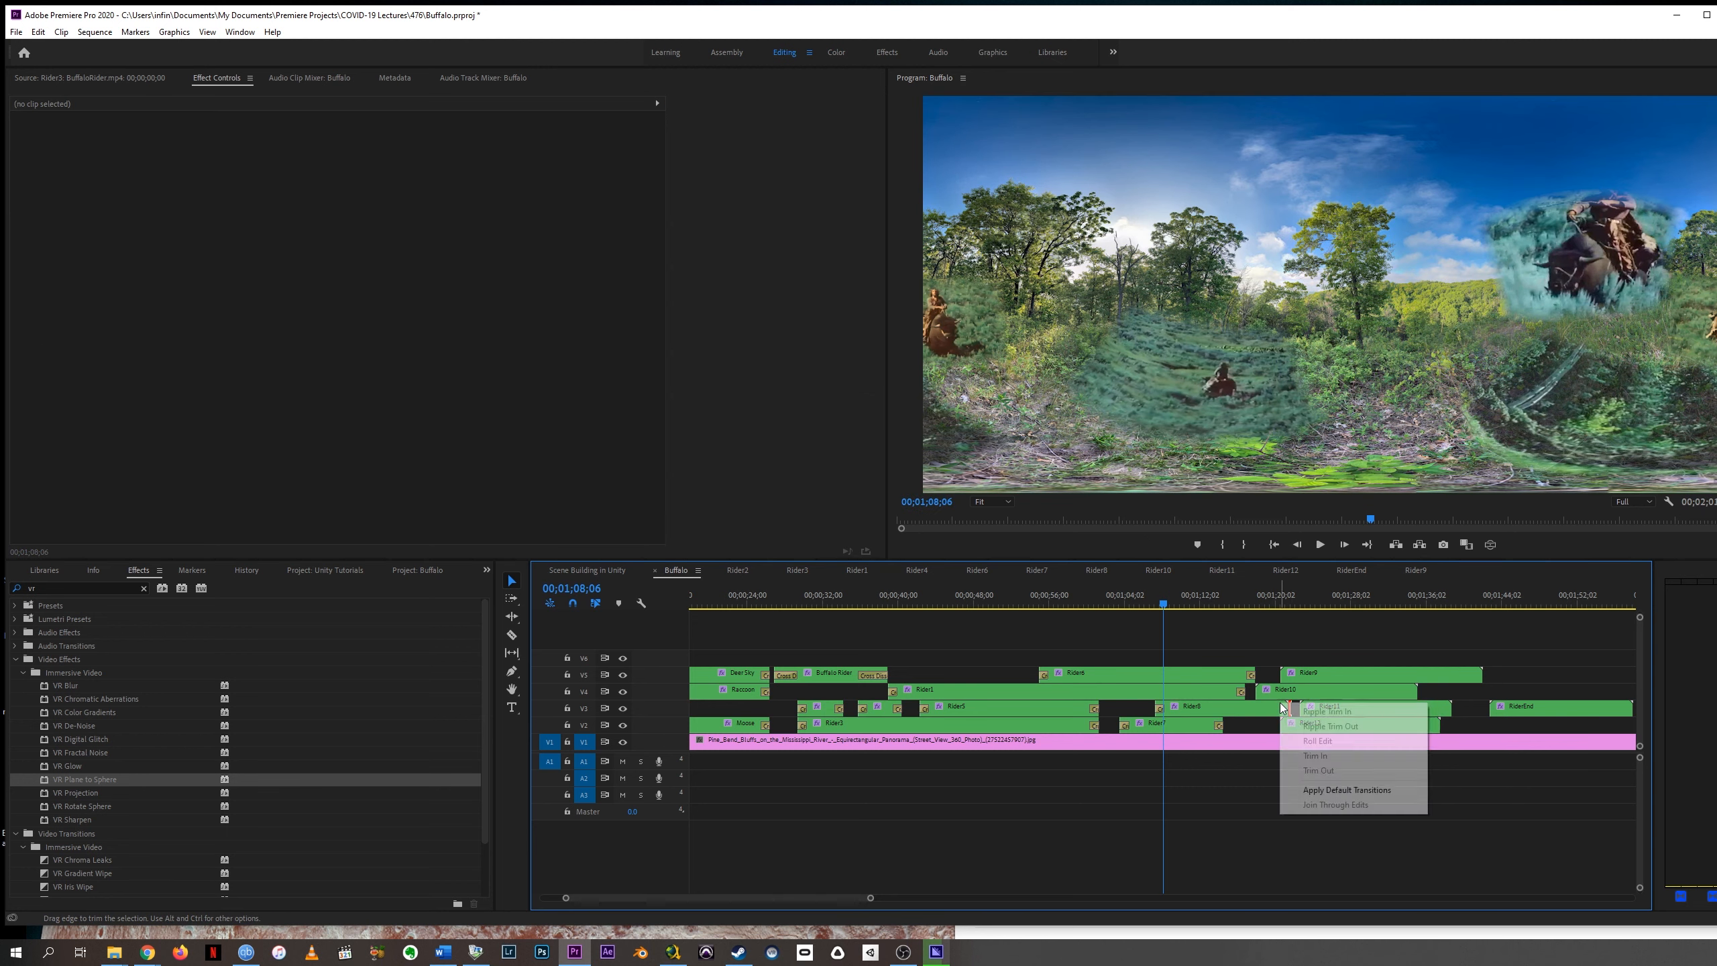
{"action": "left_click", "coordinate": [1347, 789]}
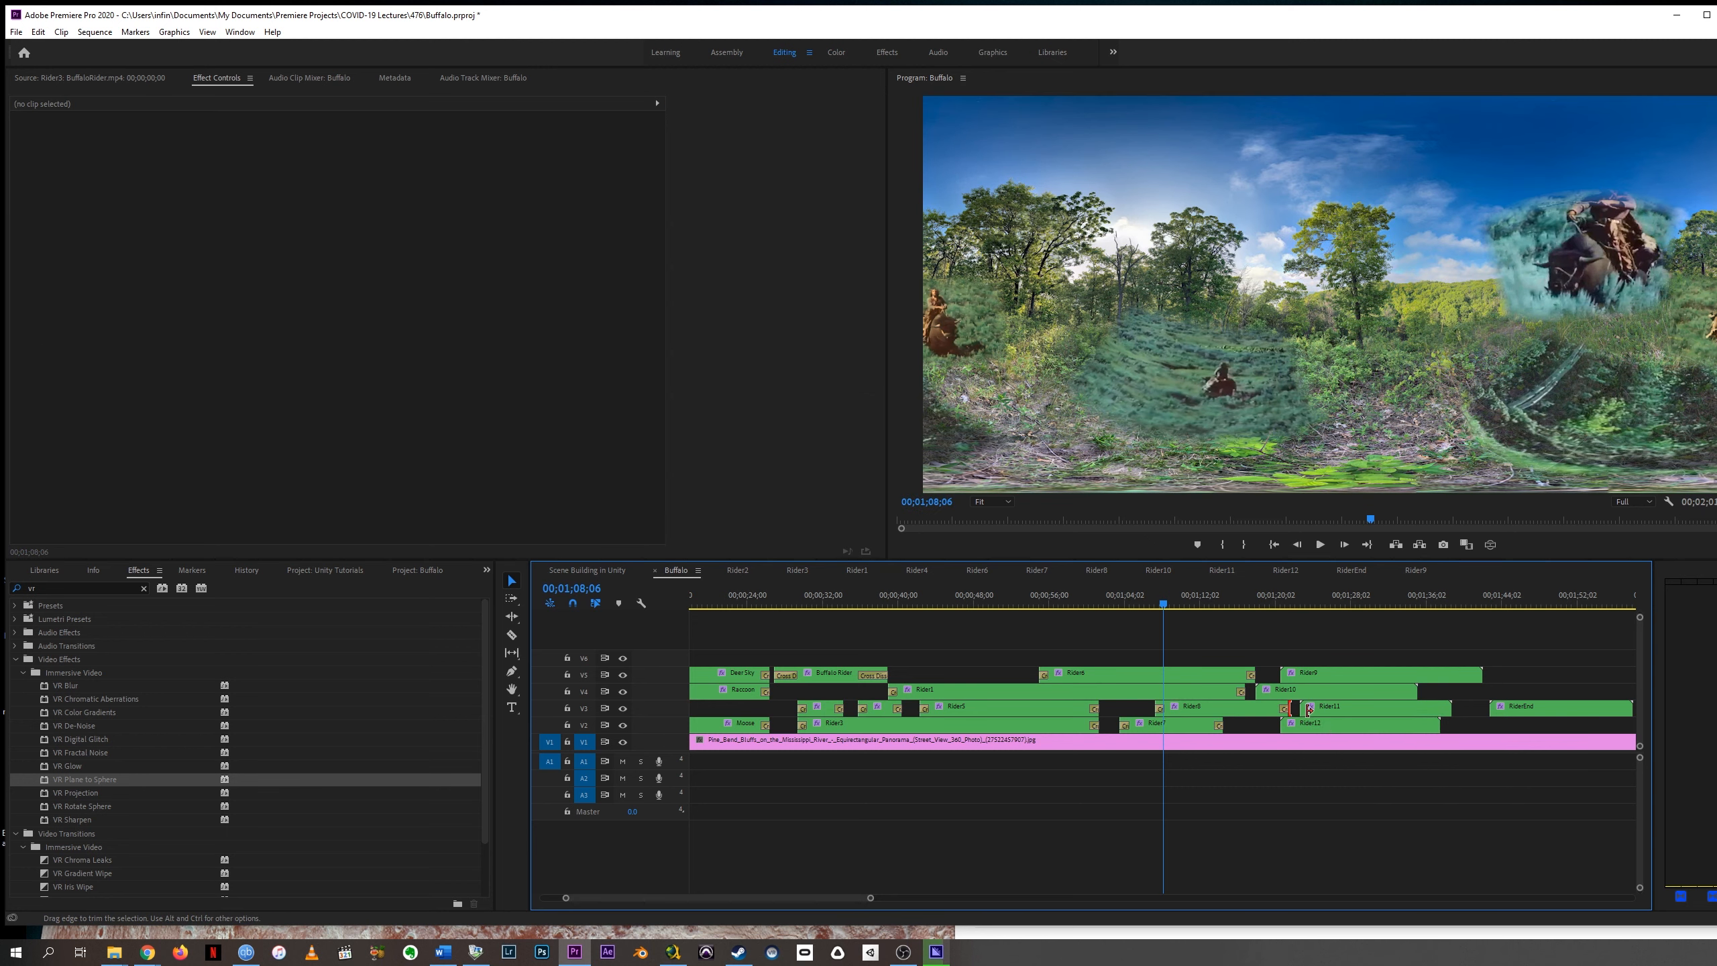
{"action": "right_click", "coordinate": [1307, 711]}
{"action": "left_click", "coordinate": [1359, 799]}
Apply default transitions to both ends of Rider12 and to the ends of Rider11 and Rider10.
{"action": "right_click", "coordinate": [1284, 727]}
{"action": "left_click", "coordinate": [1368, 812]}
{"action": "right_click", "coordinate": [1437, 727]}
{"action": "right_click", "coordinate": [1452, 706]}
{"action": "left_click", "coordinate": [1506, 792]}
{"action": "right_click", "coordinate": [1413, 695]}
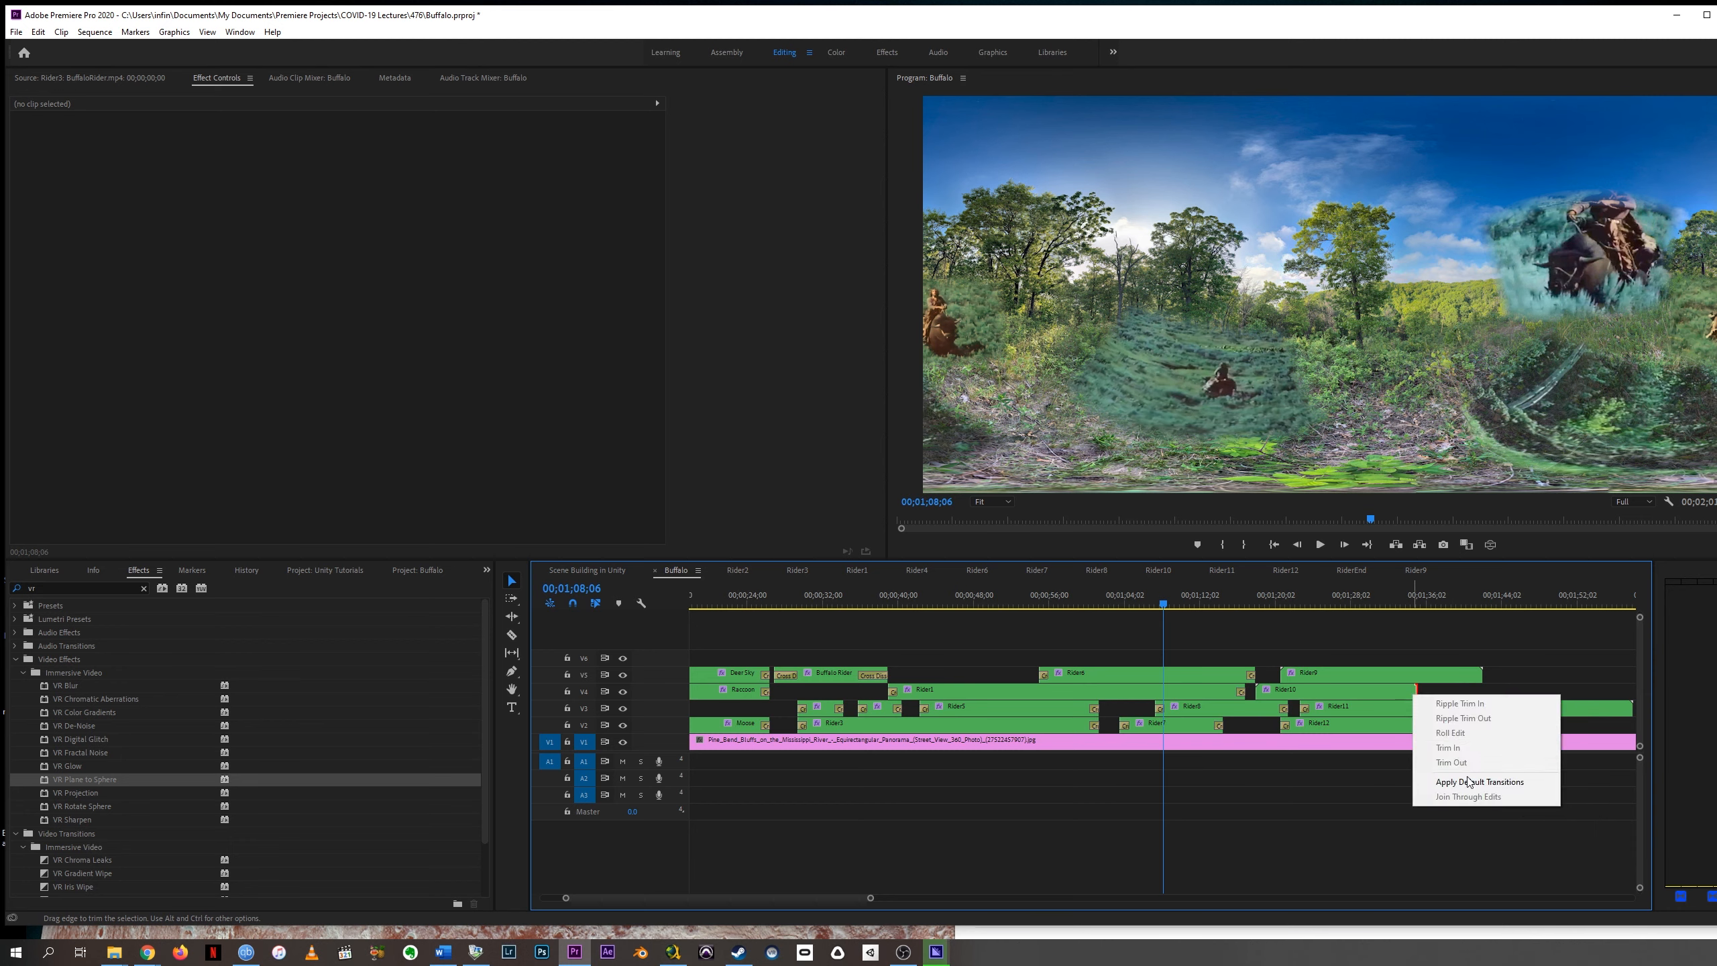
{"action": "left_click", "coordinate": [1468, 783]}
Apply default transitions to the start of Rider10 and to both ends of Rider9 and RiderEnd.
{"action": "right_click", "coordinate": [1259, 691]}
{"action": "right_click", "coordinate": [1480, 675]}
{"action": "left_click", "coordinate": [1506, 762]}
{"action": "right_click", "coordinate": [1495, 714]}
{"action": "left_click", "coordinate": [1538, 802]}
{"action": "key", "text": "minus"}
{"action": "left_click", "coordinate": [1203, 598]}
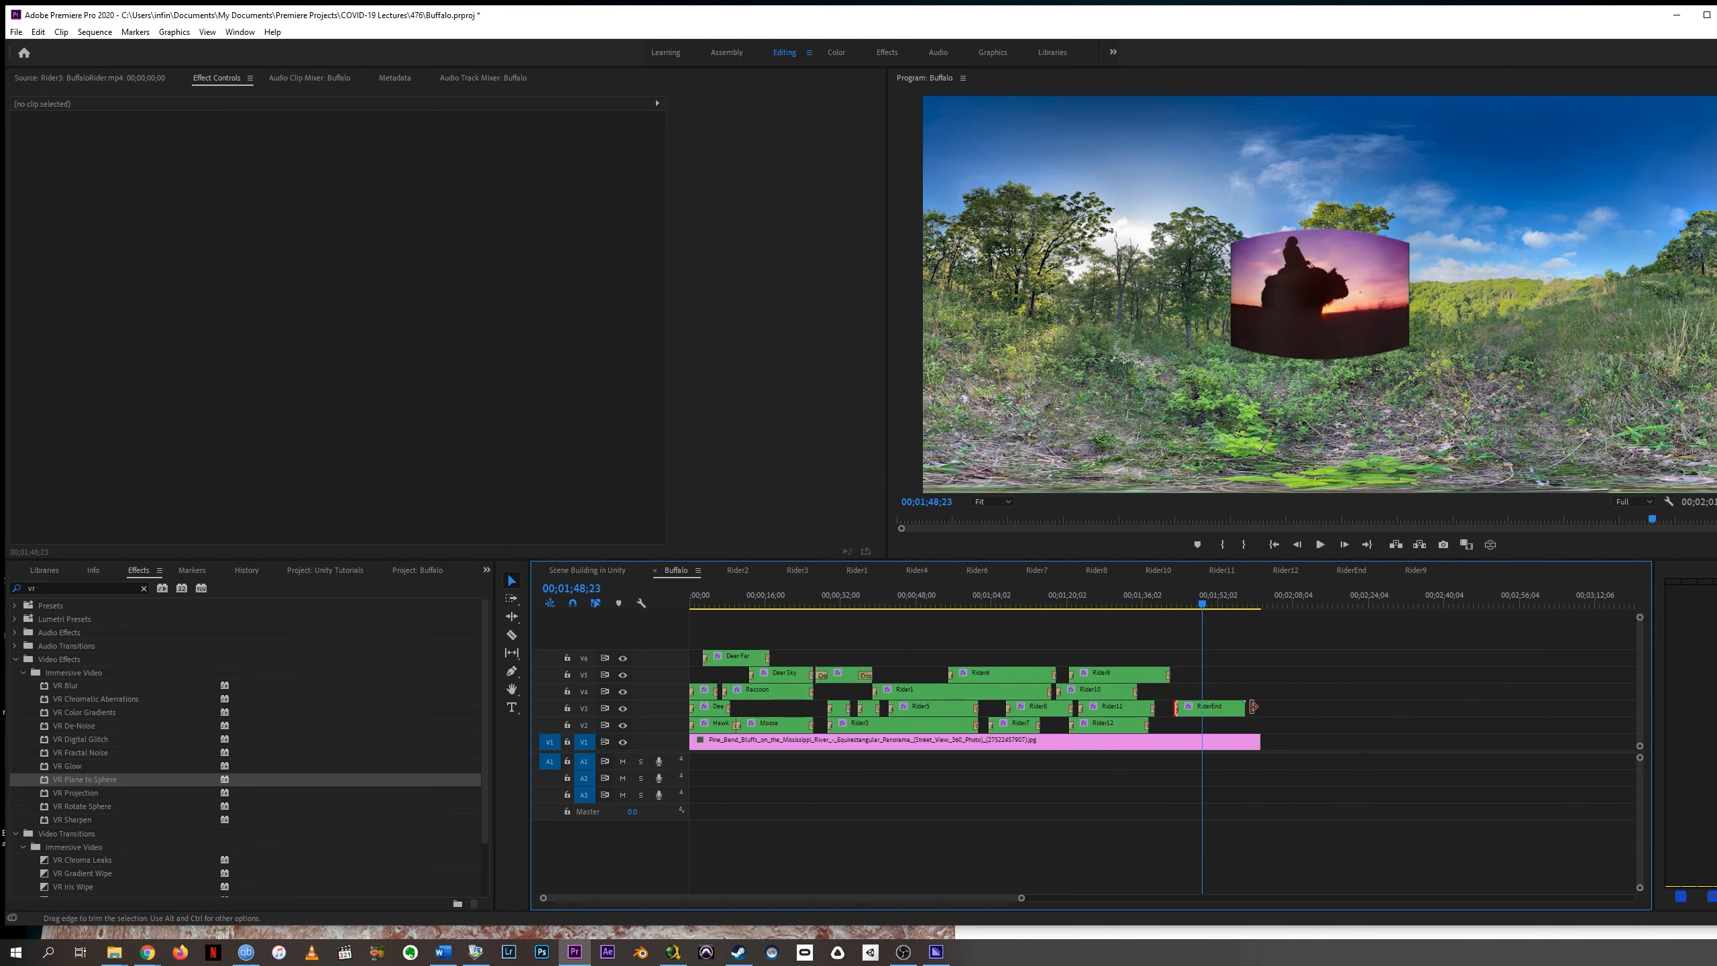
{"action": "right_click", "coordinate": [1253, 707]}
{"action": "left_click", "coordinate": [1318, 795]}
Review the transitions and placement of the Rider9 to Rider12 clips between about 00;01;19;02 and 00;01;34;11.
{"action": "left_click", "coordinate": [1128, 598]}
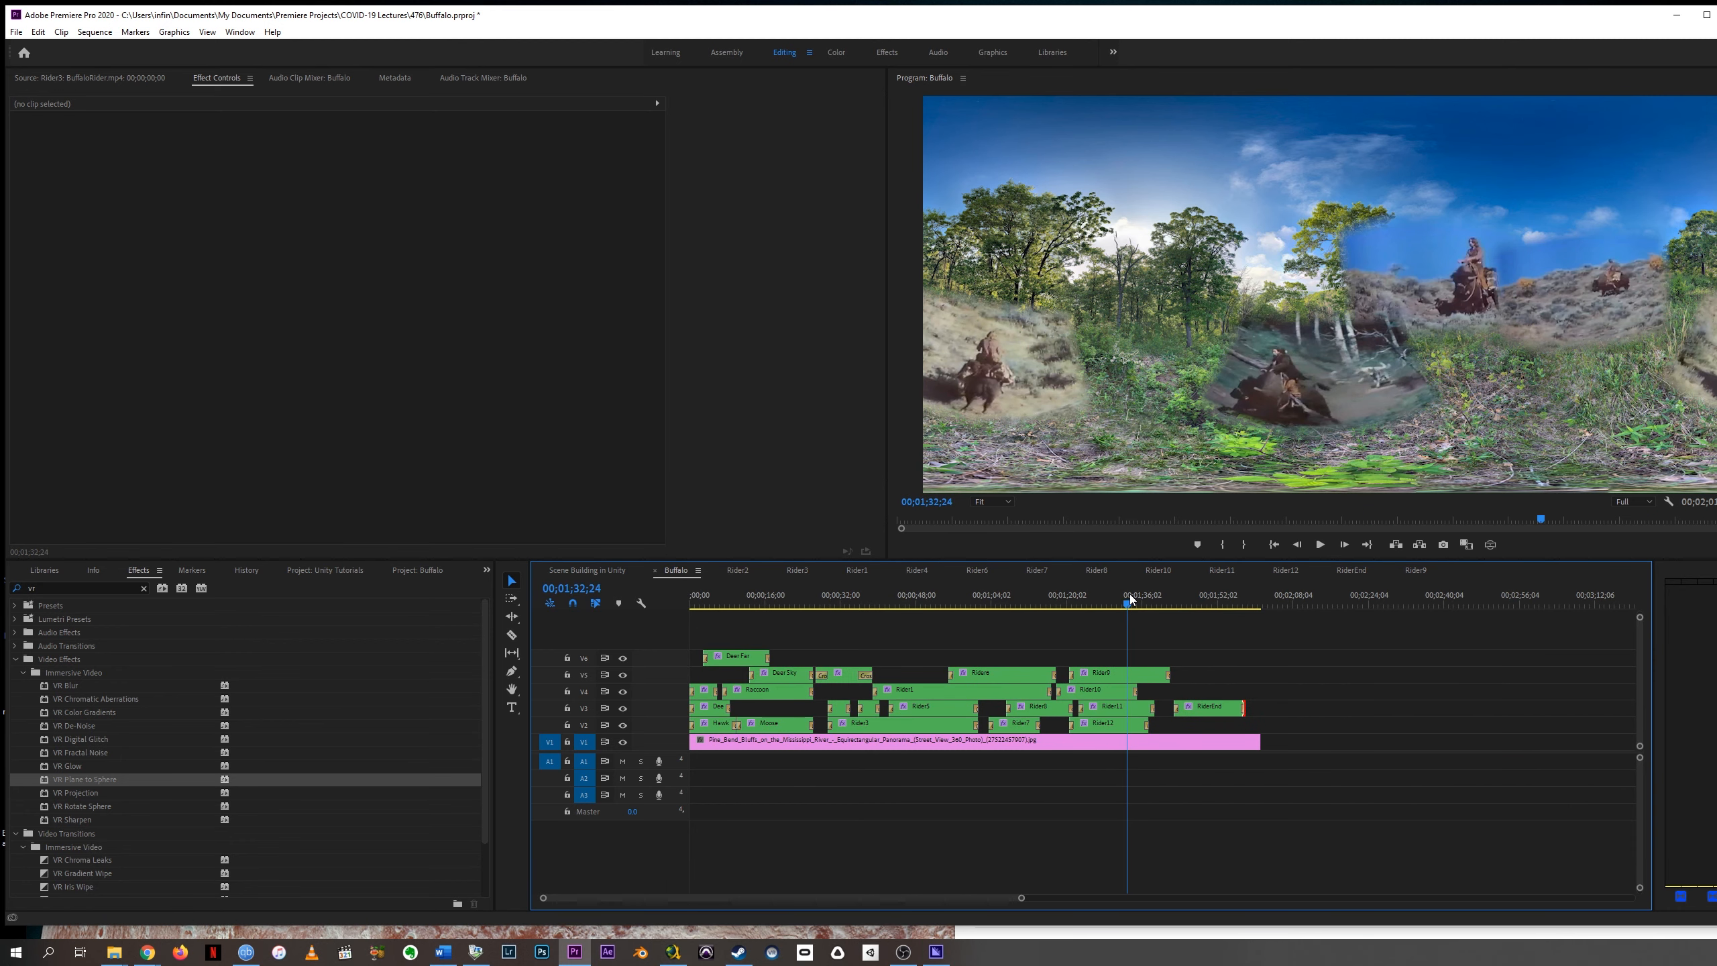
{"action": "key", "text": "equal"}
{"action": "key", "text": "equal"}
{"action": "key", "text": "equal"}
{"action": "key", "text": "minus"}
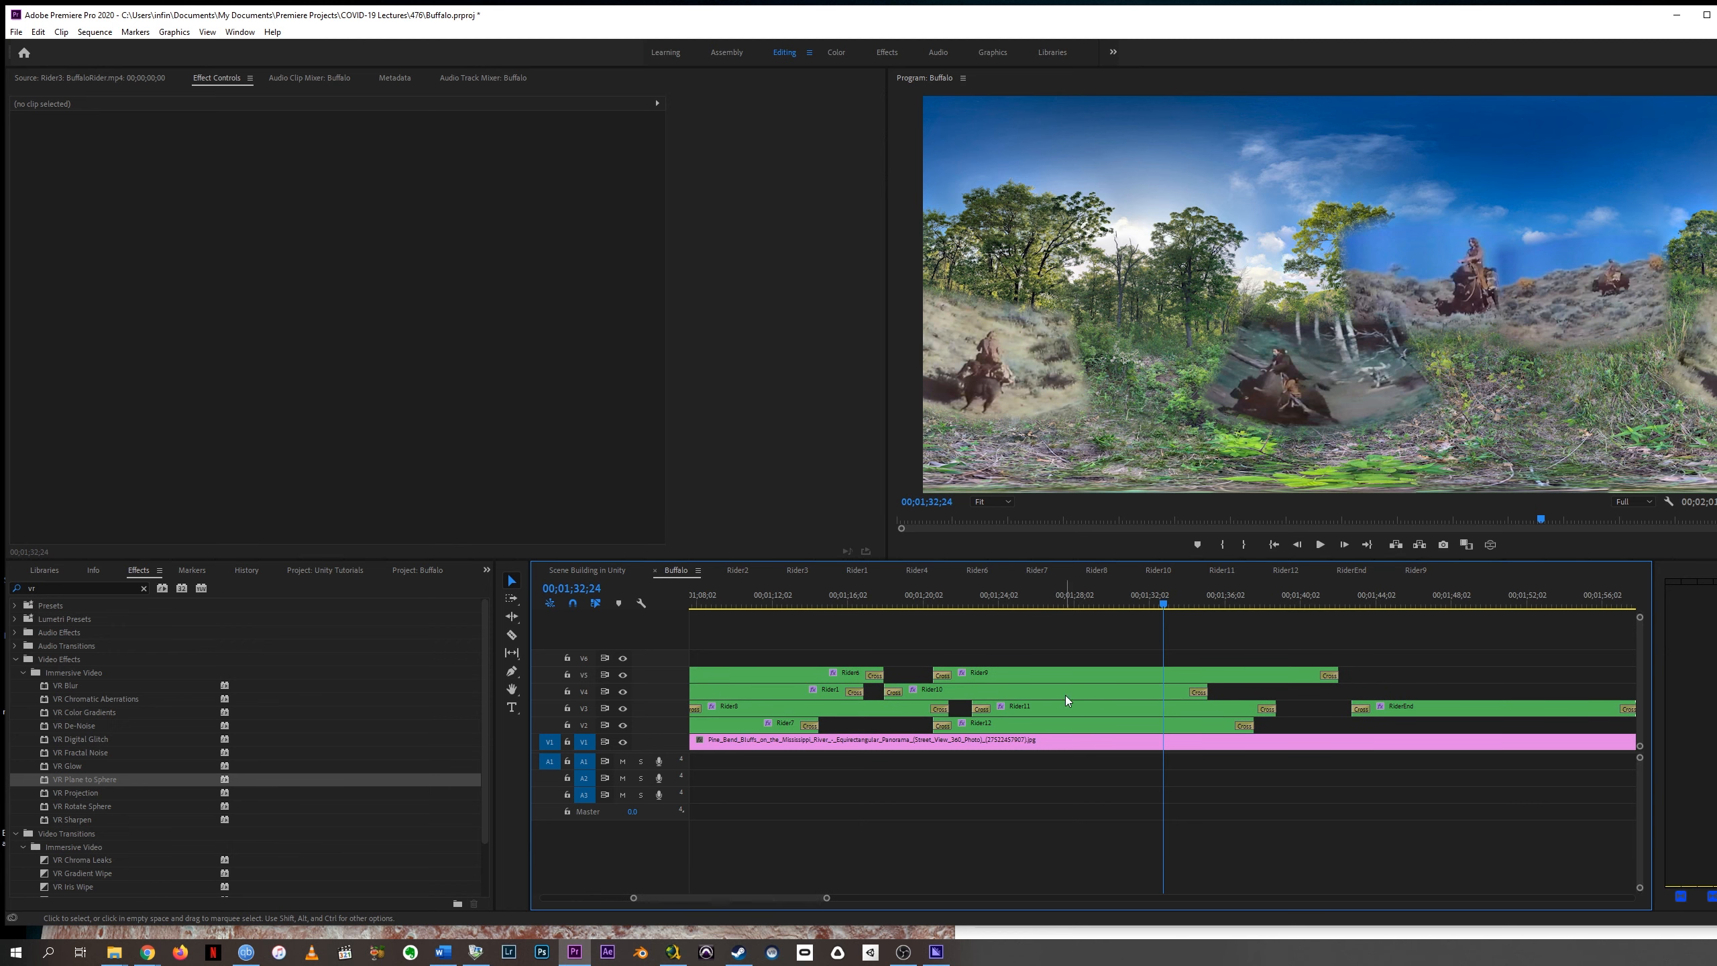
{"action": "left_click_drag", "start_coordinate": [987, 596], "coordinate": [905, 609]}
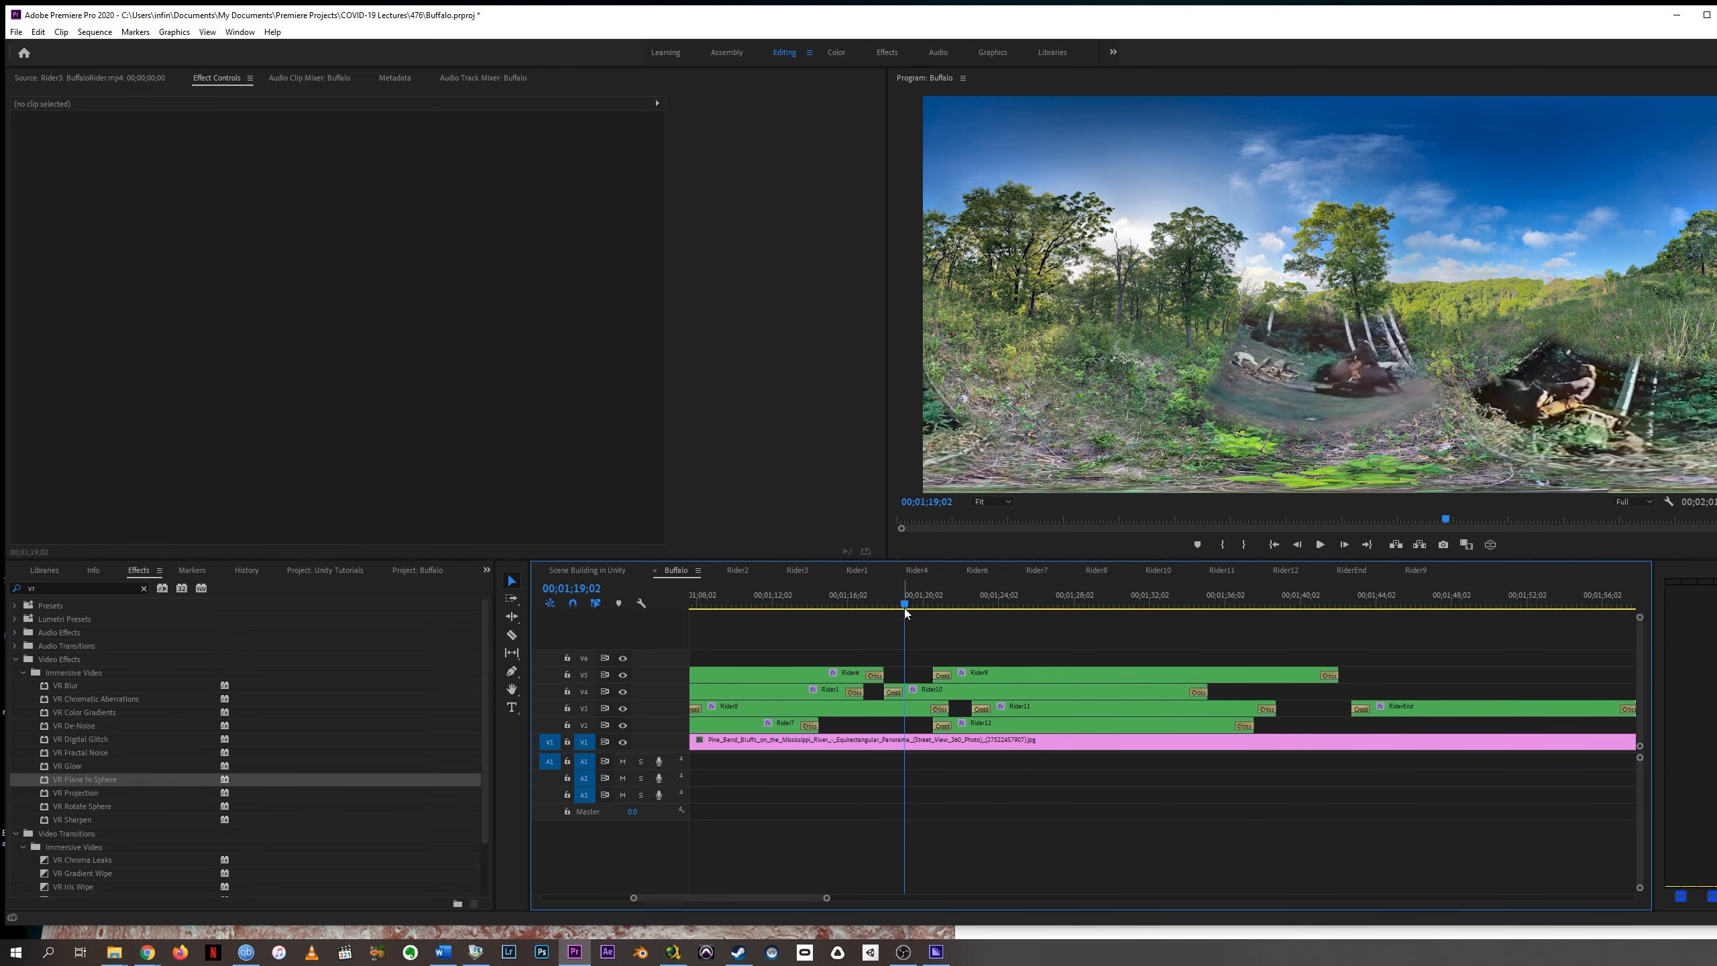
{"action": "key", "text": "minus"}
{"action": "key", "text": "minus"}
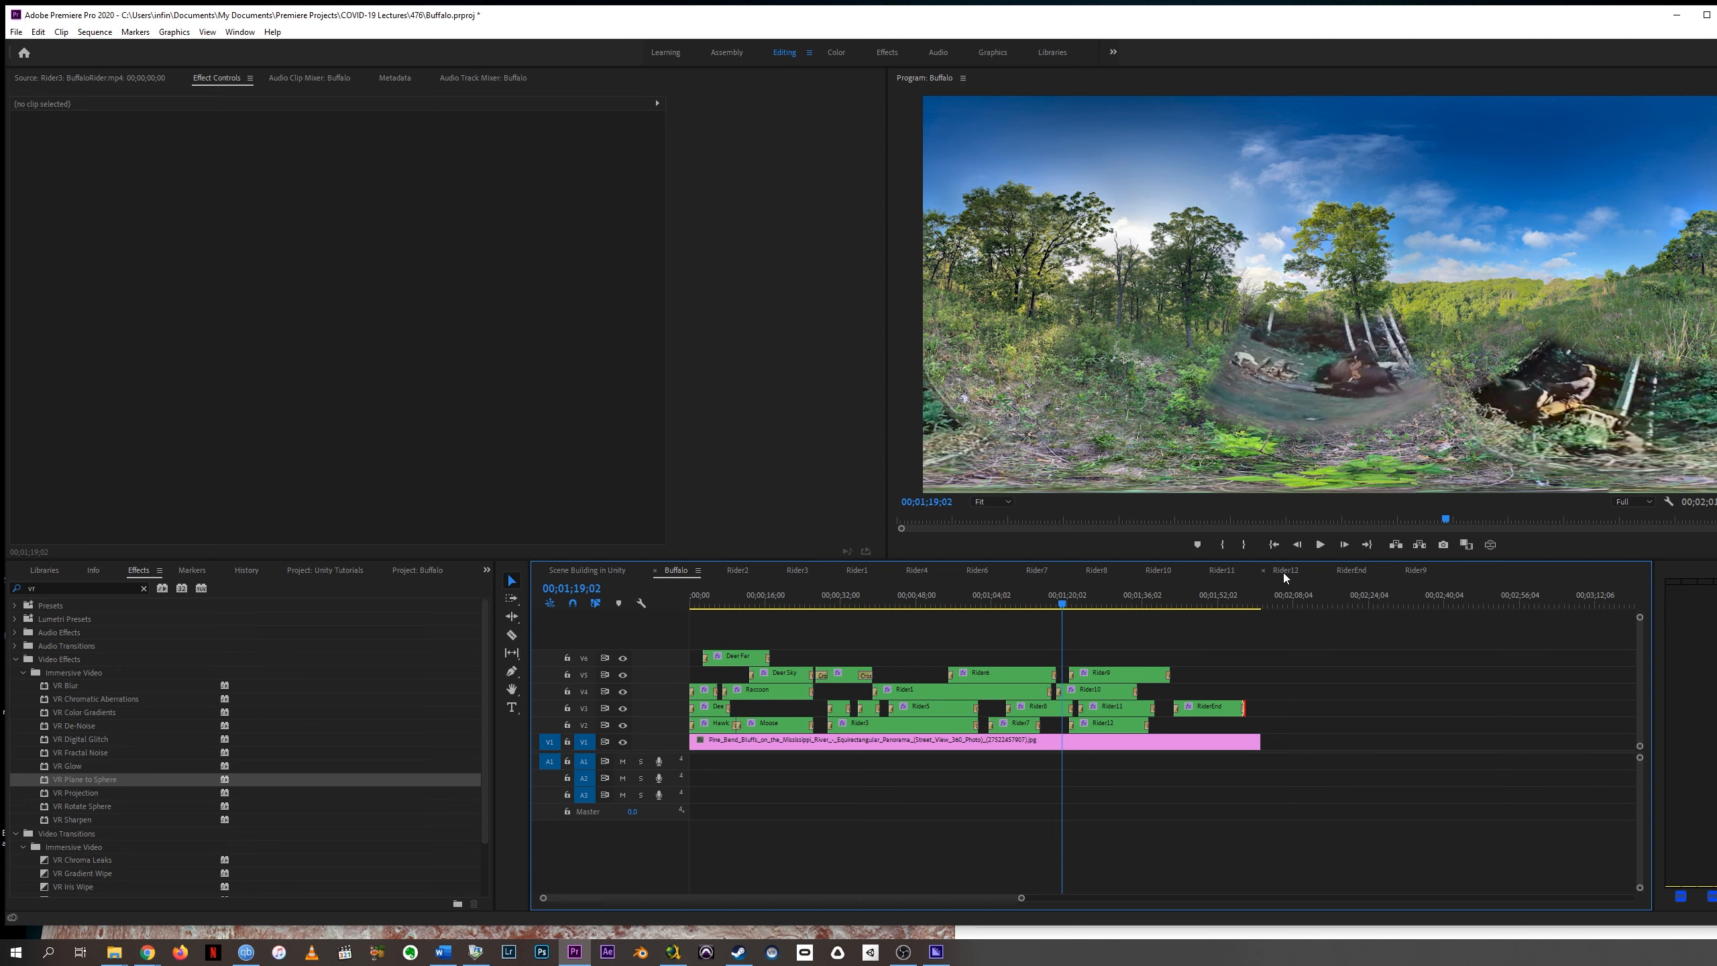
{"action": "left_click_drag", "start_coordinate": [1114, 601], "coordinate": [1136, 602]}
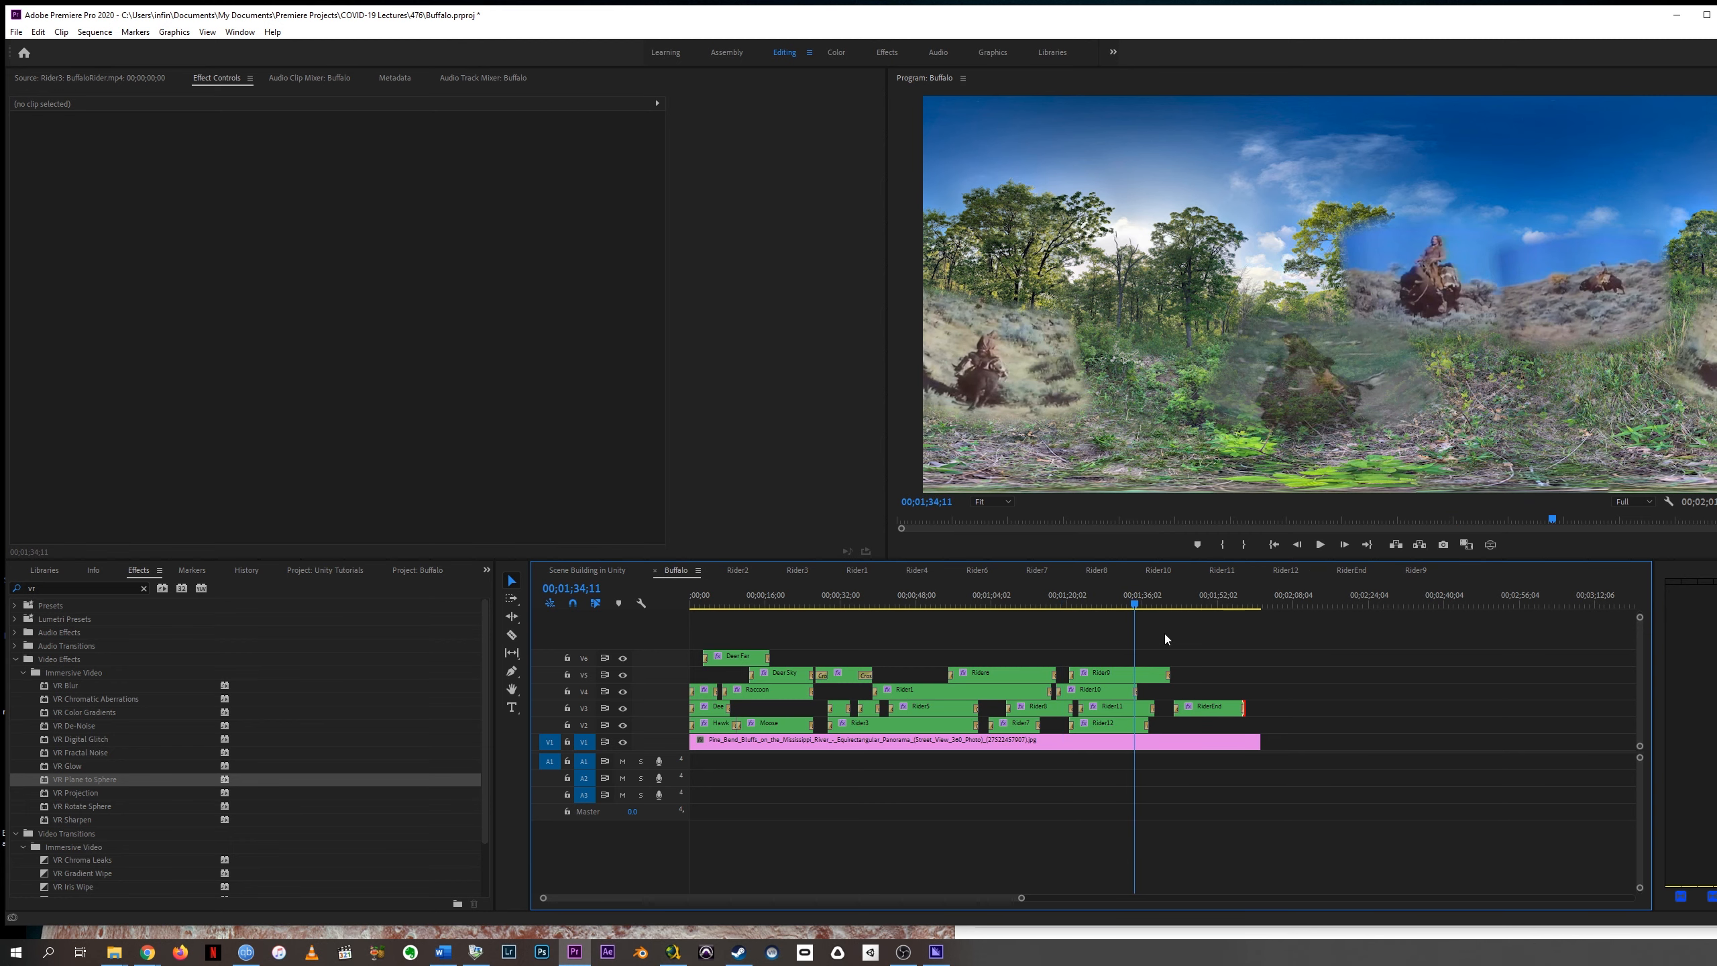
In the nested Rider12 sequence, draw a free-form opacity mask on BuffaloRider.mp4 around the hillside, sky and rider.
{"action": "left_click", "coordinate": [1288, 571]}
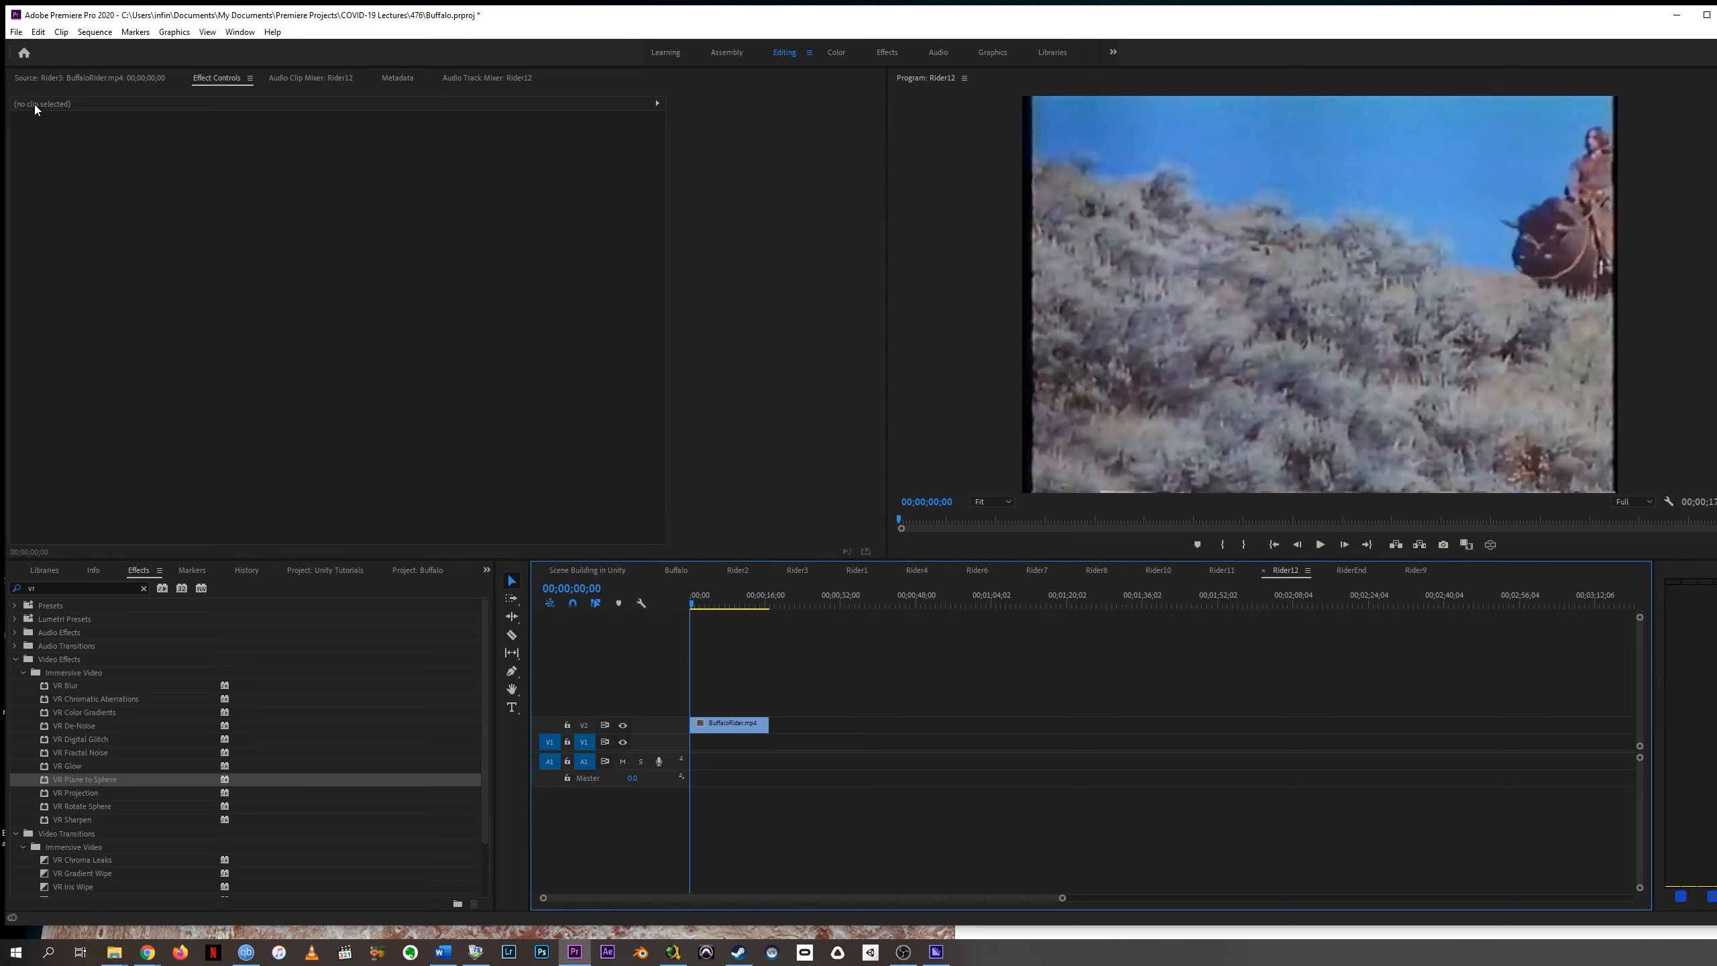
{"action": "left_click", "coordinate": [738, 725]}
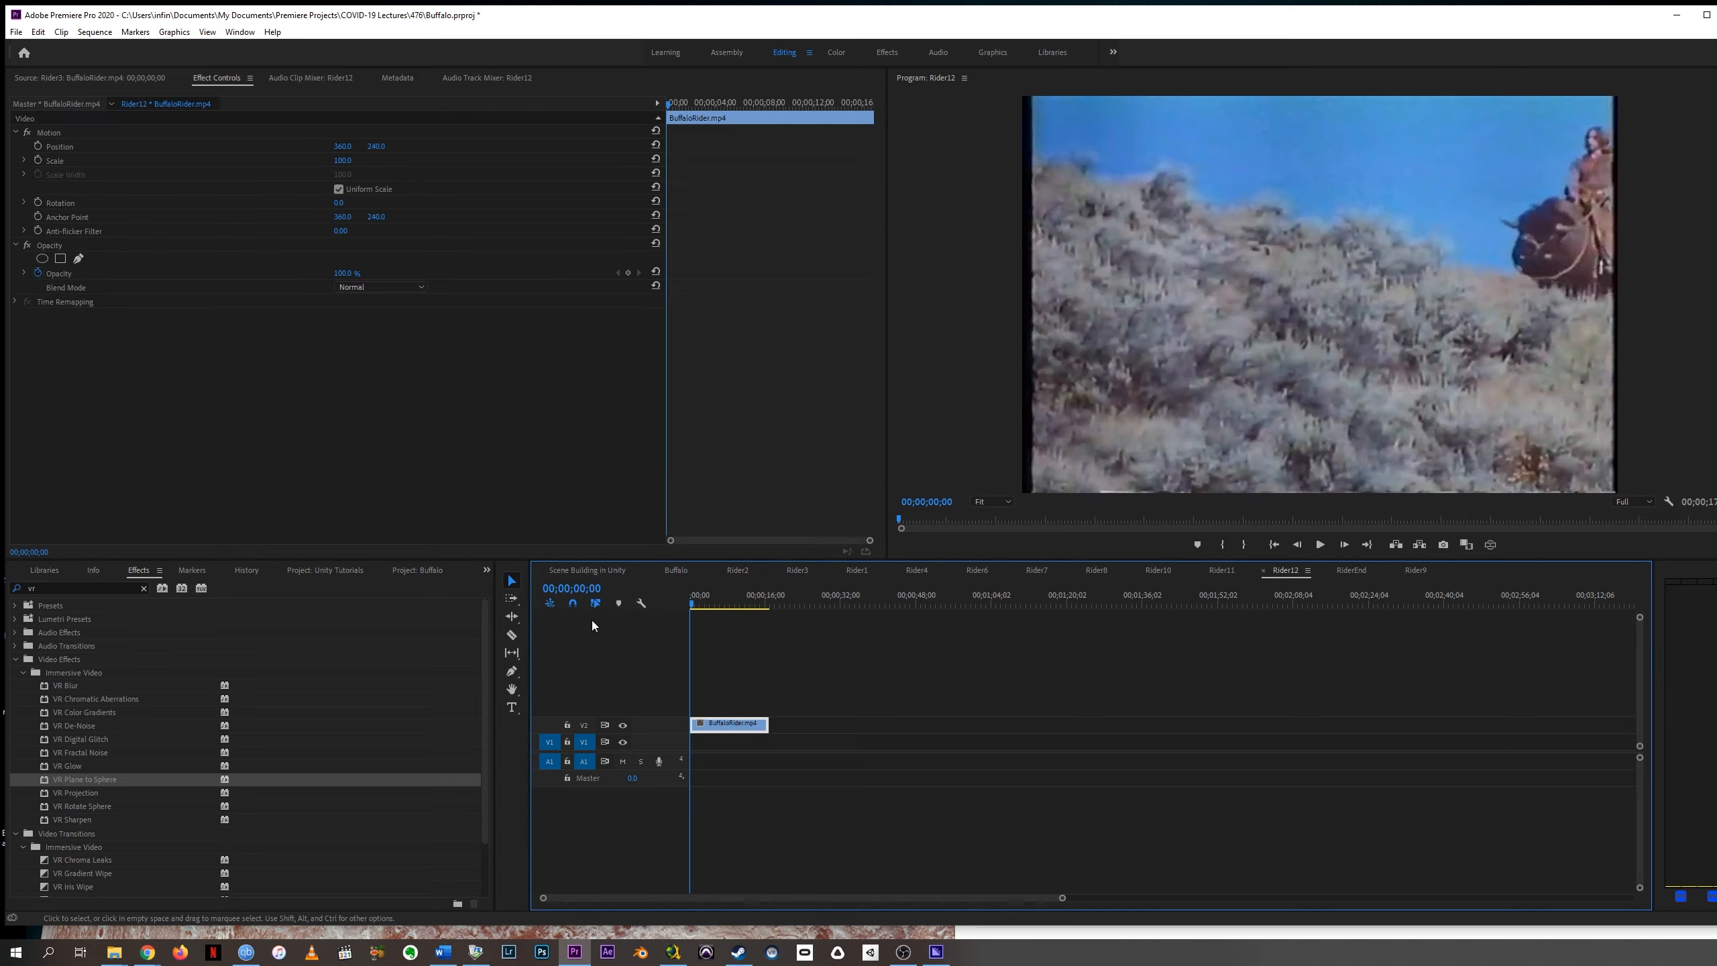
{"action": "left_click", "coordinate": [78, 258]}
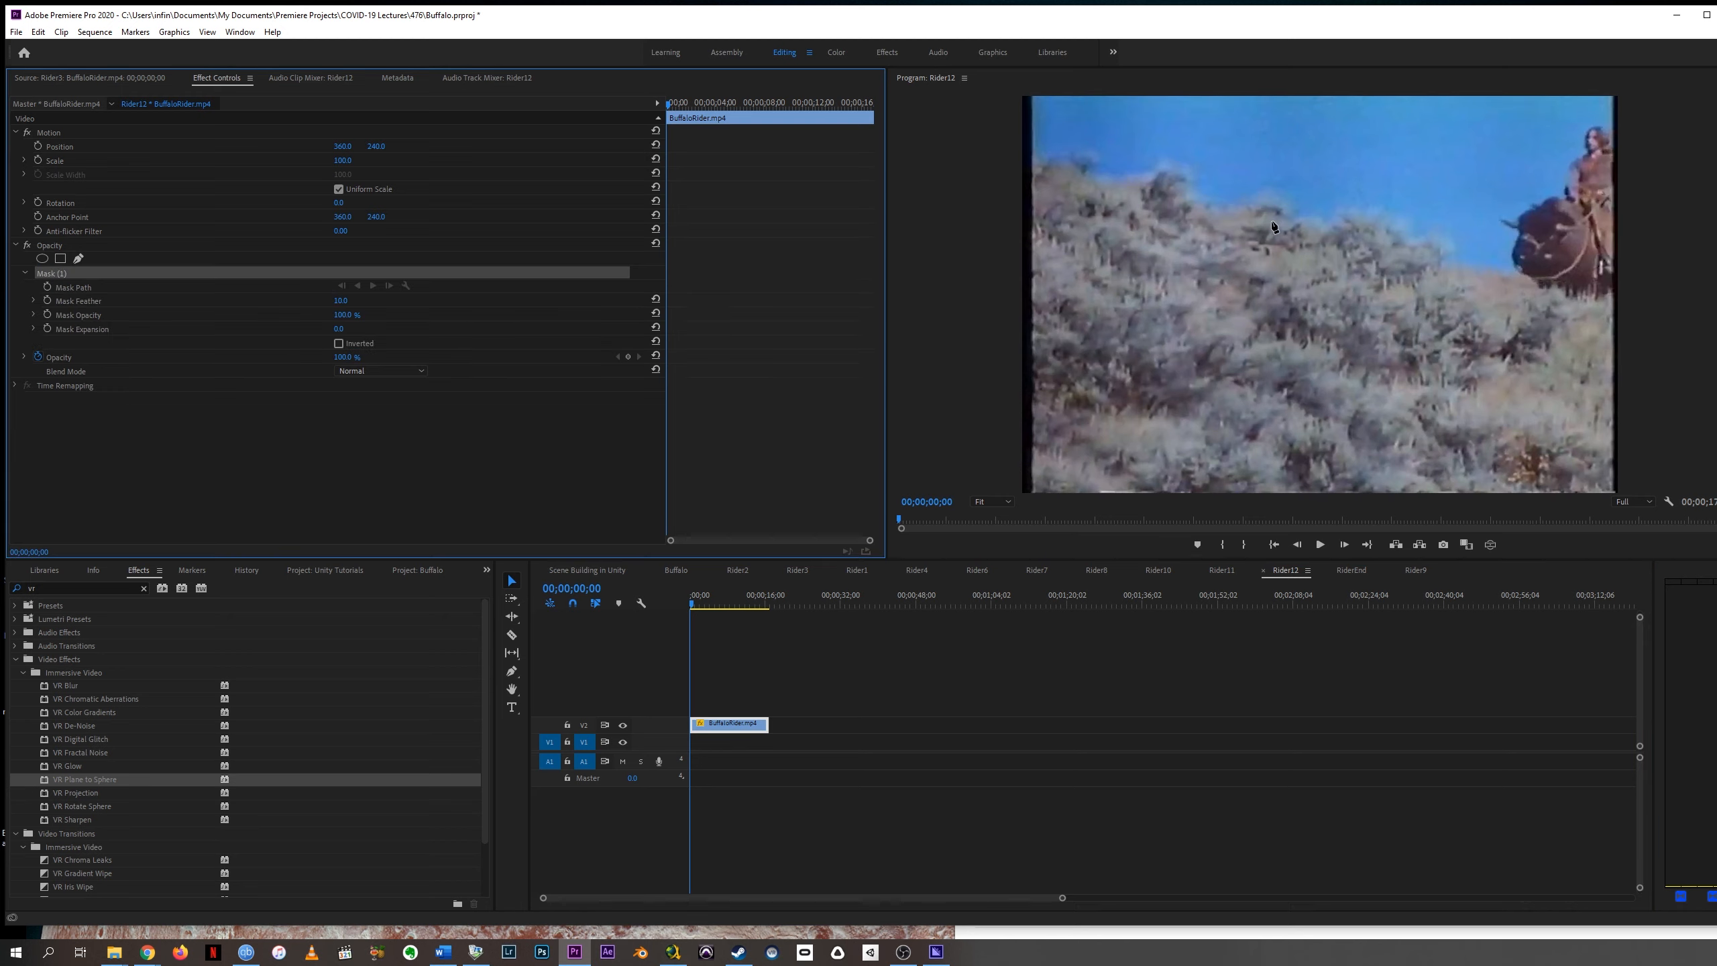
{"action": "left_click_drag", "start_coordinate": [1436, 117], "coordinate": [1154, 296]}
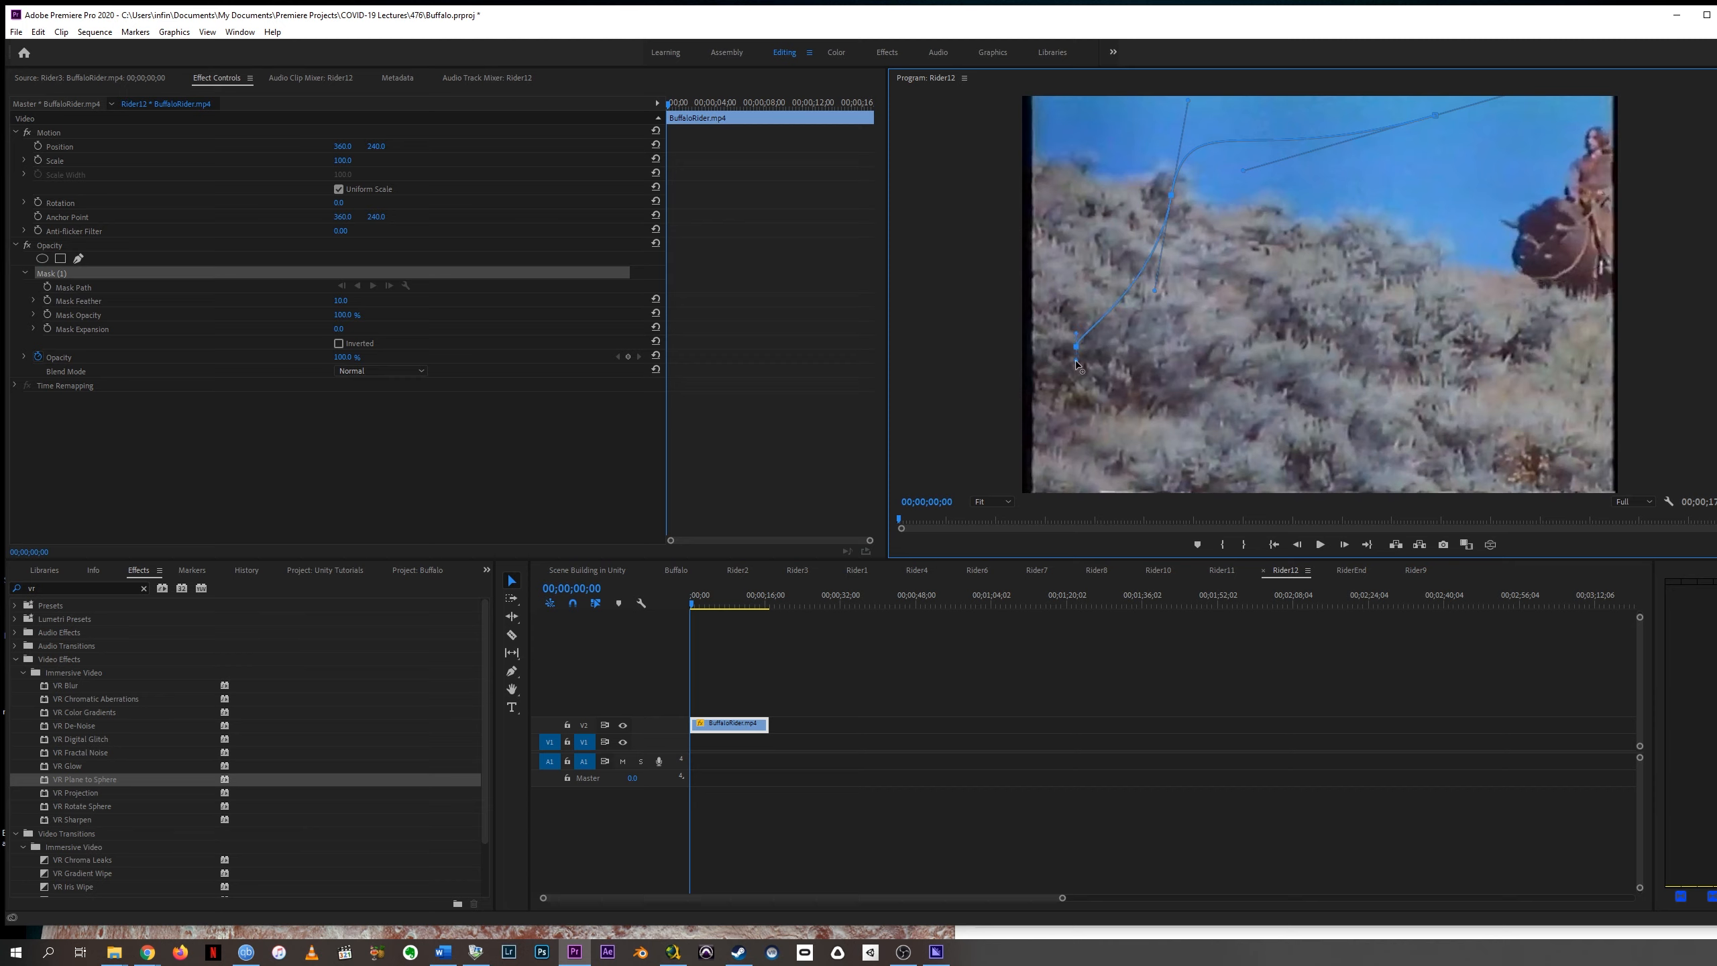
{"action": "left_click_drag", "start_coordinate": [1076, 359], "coordinate": [1076, 369]}
{"action": "left_click_drag", "start_coordinate": [1093, 450], "coordinate": [1197, 481]}
{"action": "left_click_drag", "start_coordinate": [1416, 444], "coordinate": [1520, 467]}
{"action": "left_click_drag", "start_coordinate": [1621, 451], "coordinate": [1617, 414]}
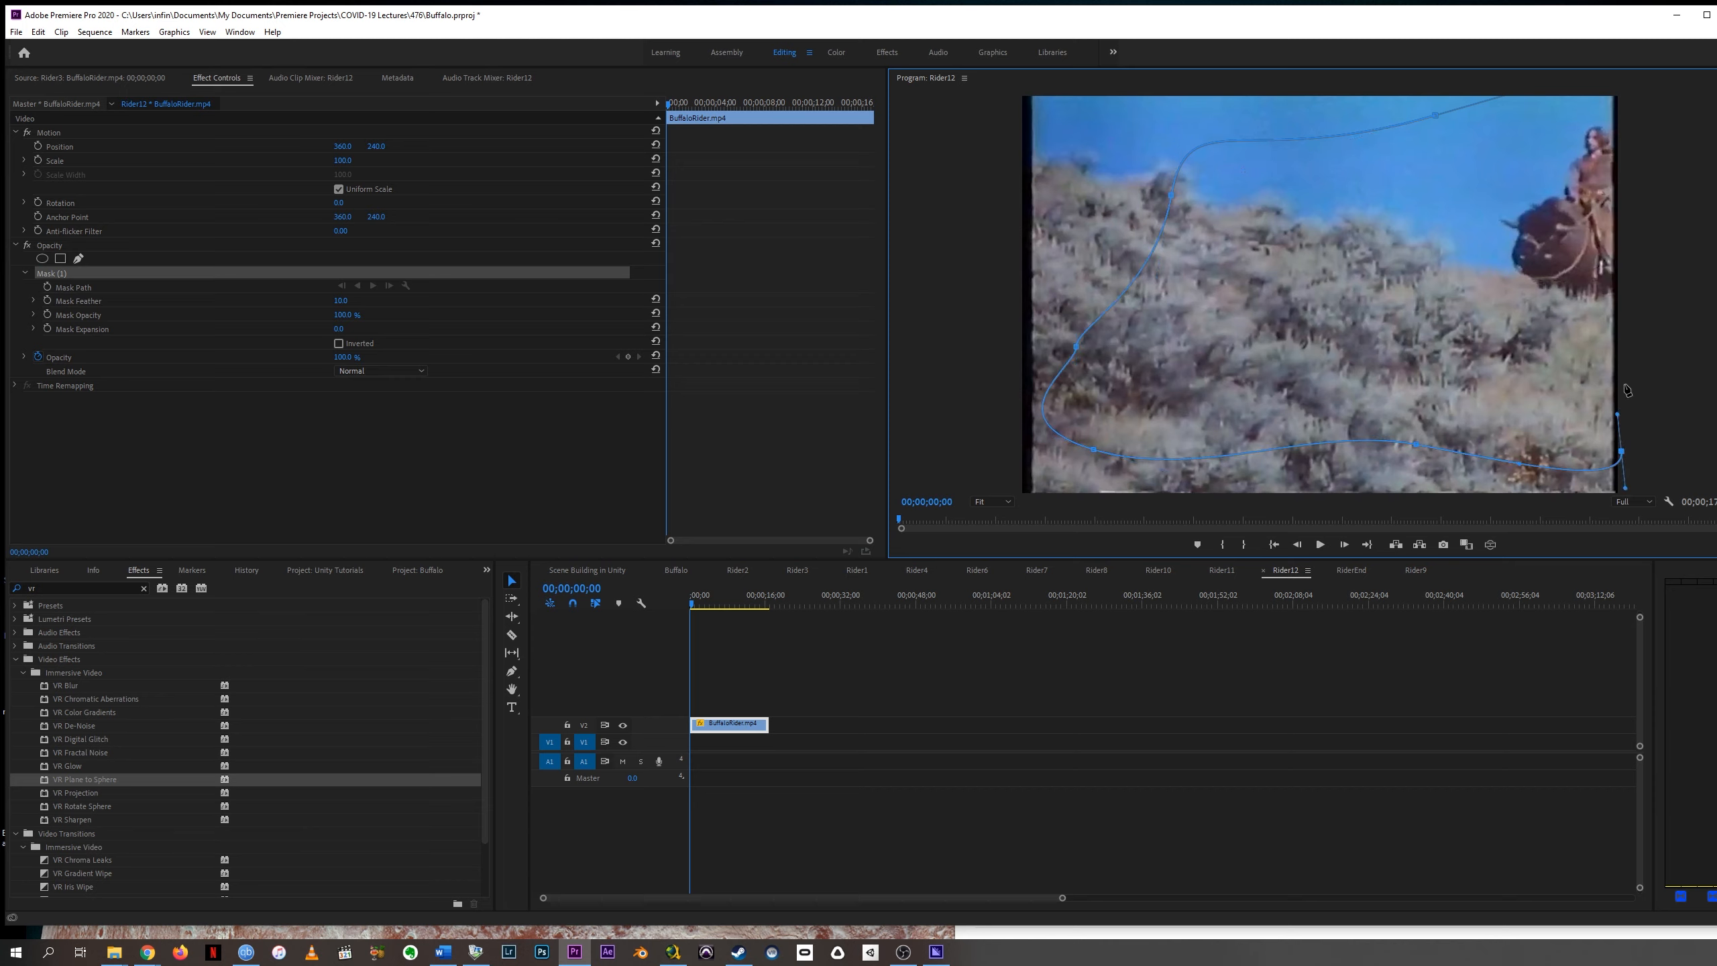
{"action": "left_click", "coordinate": [1601, 208]}
{"action": "left_click_drag", "start_coordinate": [1615, 104], "coordinate": [1584, 110]}
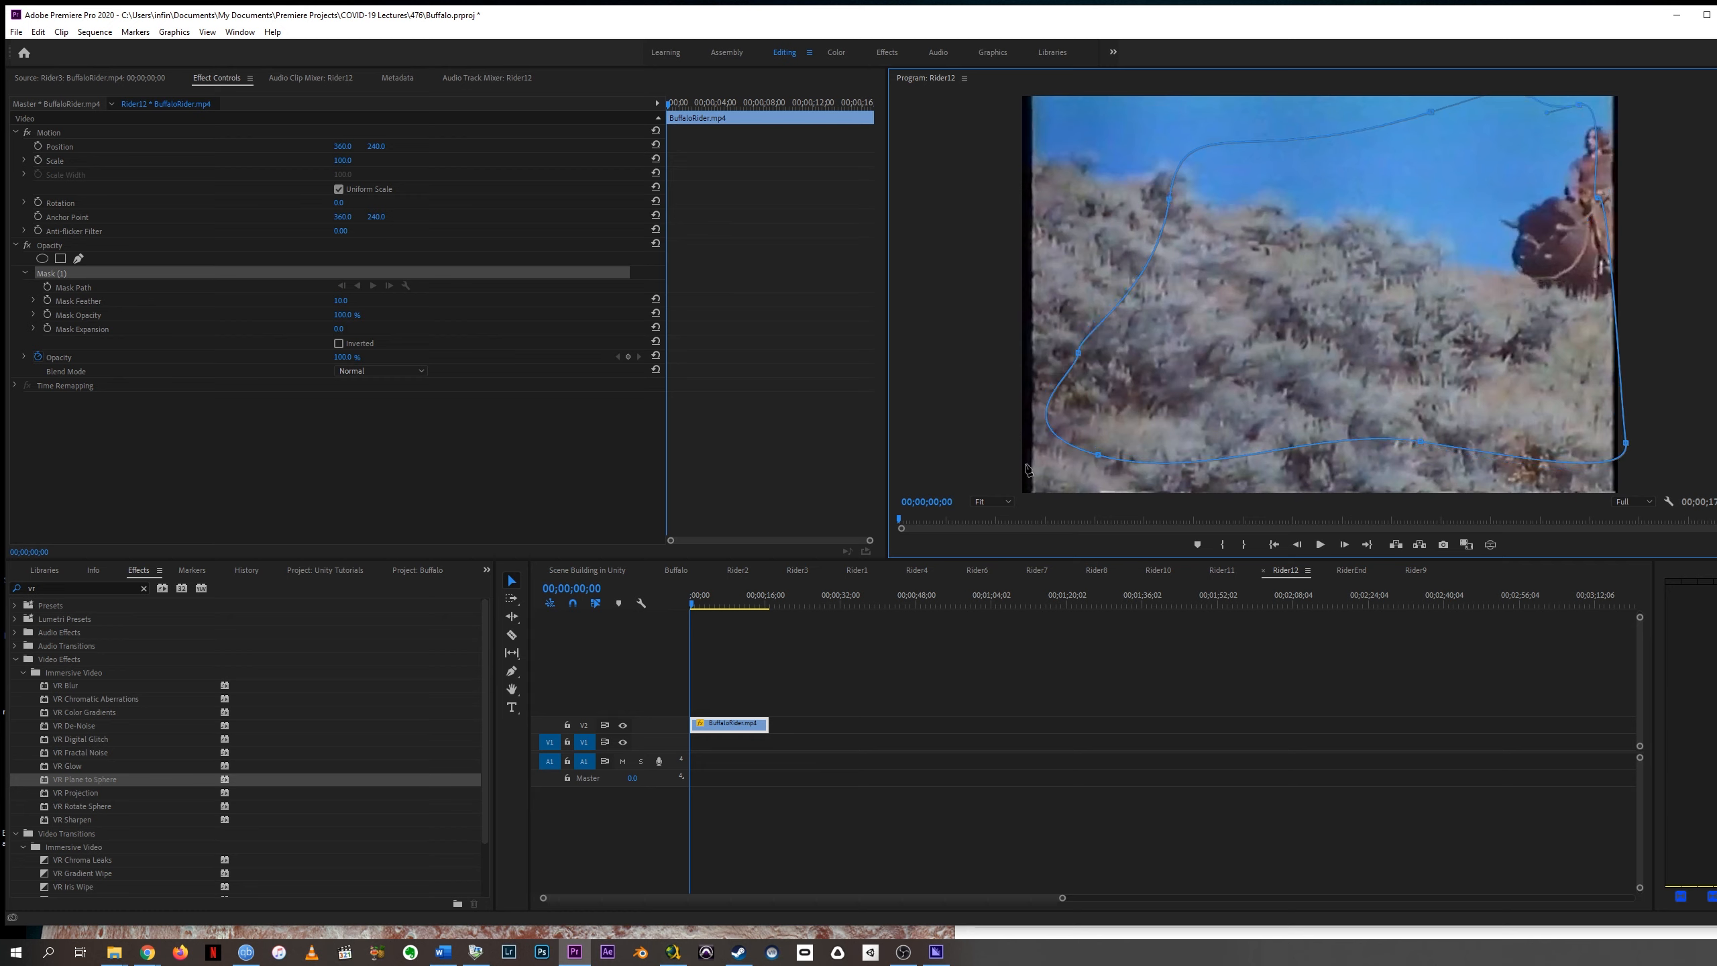
Reshape the upper edge of the Rider12 opacity mask and set its Mask Feather to 140.
{"action": "key", "text": "Right"}
{"action": "key", "text": "Right"}
{"action": "left_click_drag", "start_coordinate": [1508, 95], "coordinate": [1414, 123]}
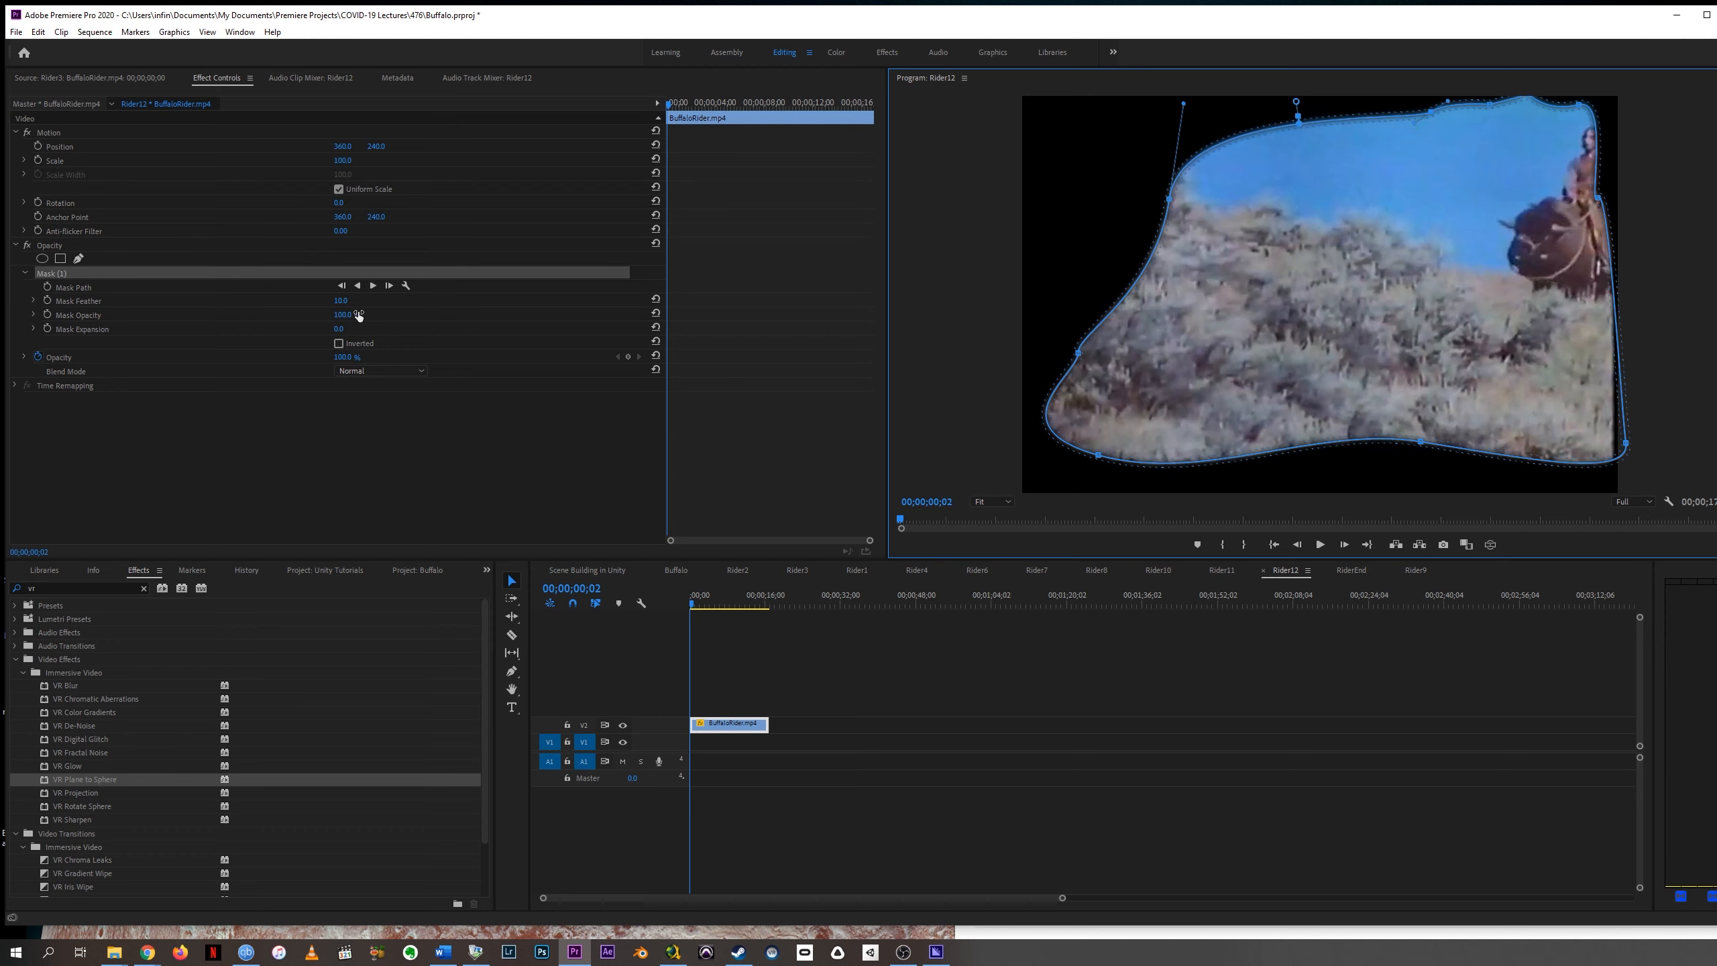
{"action": "left_click_drag", "start_coordinate": [341, 300], "coordinate": [430, 300]}
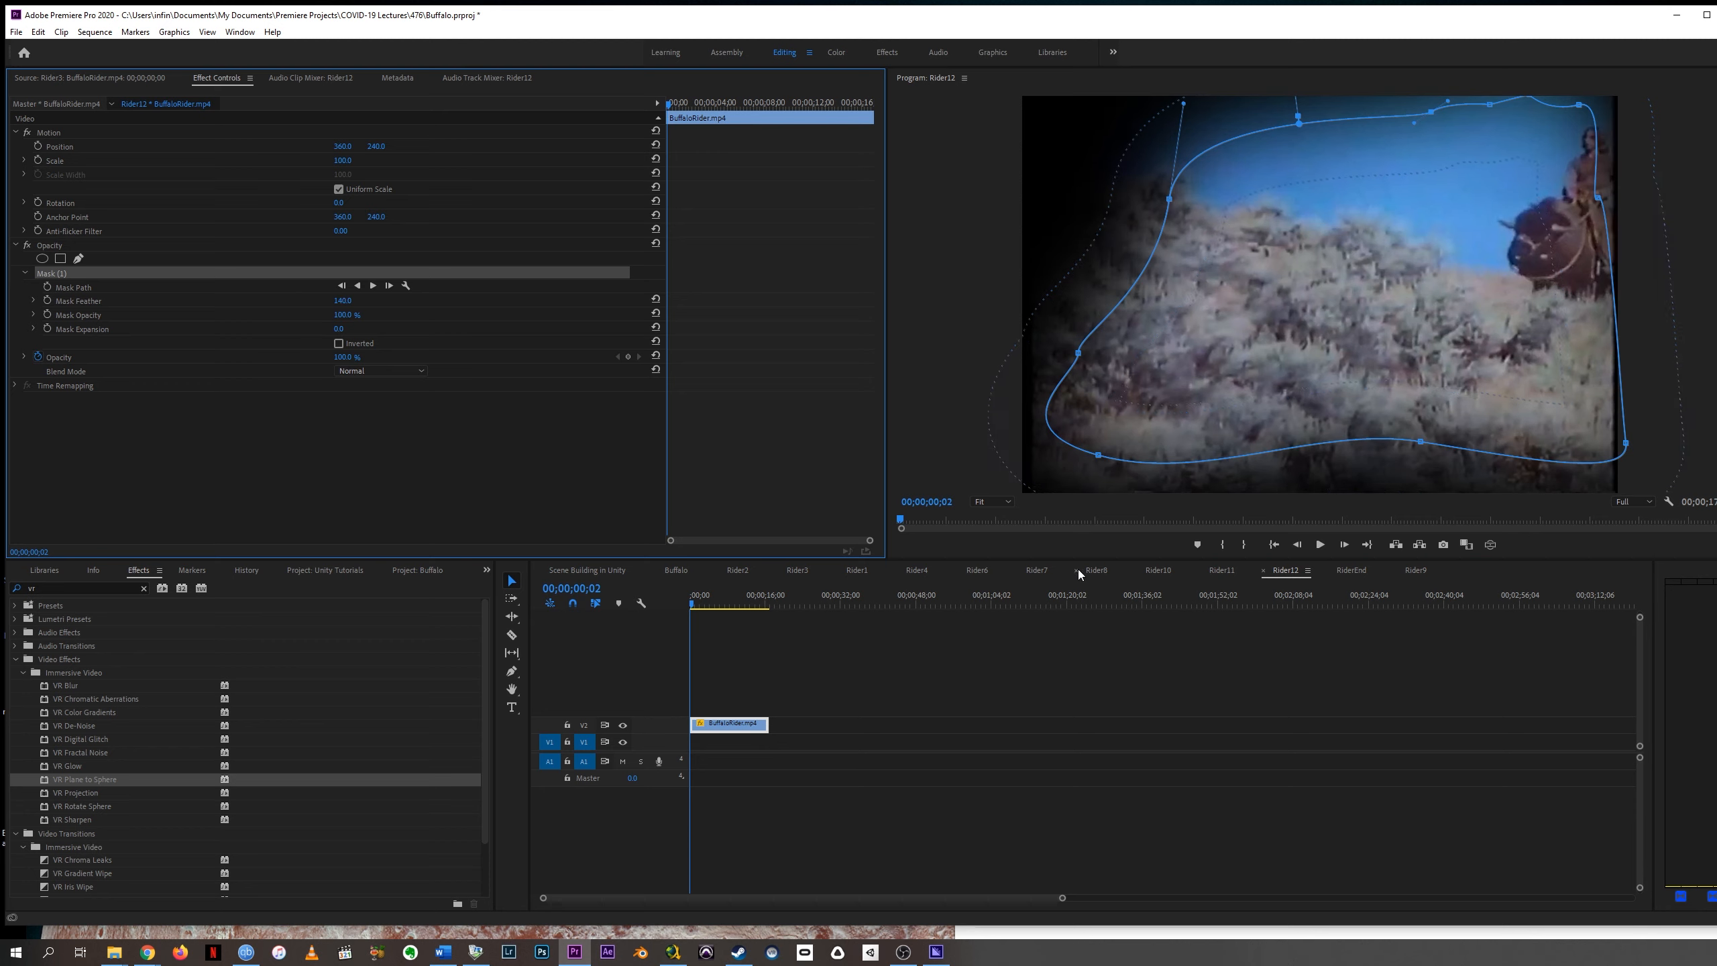
Return to the Buffalo sequence and check how the masked Rider12 clip blends into the panorama.
{"action": "left_click", "coordinate": [709, 571]}
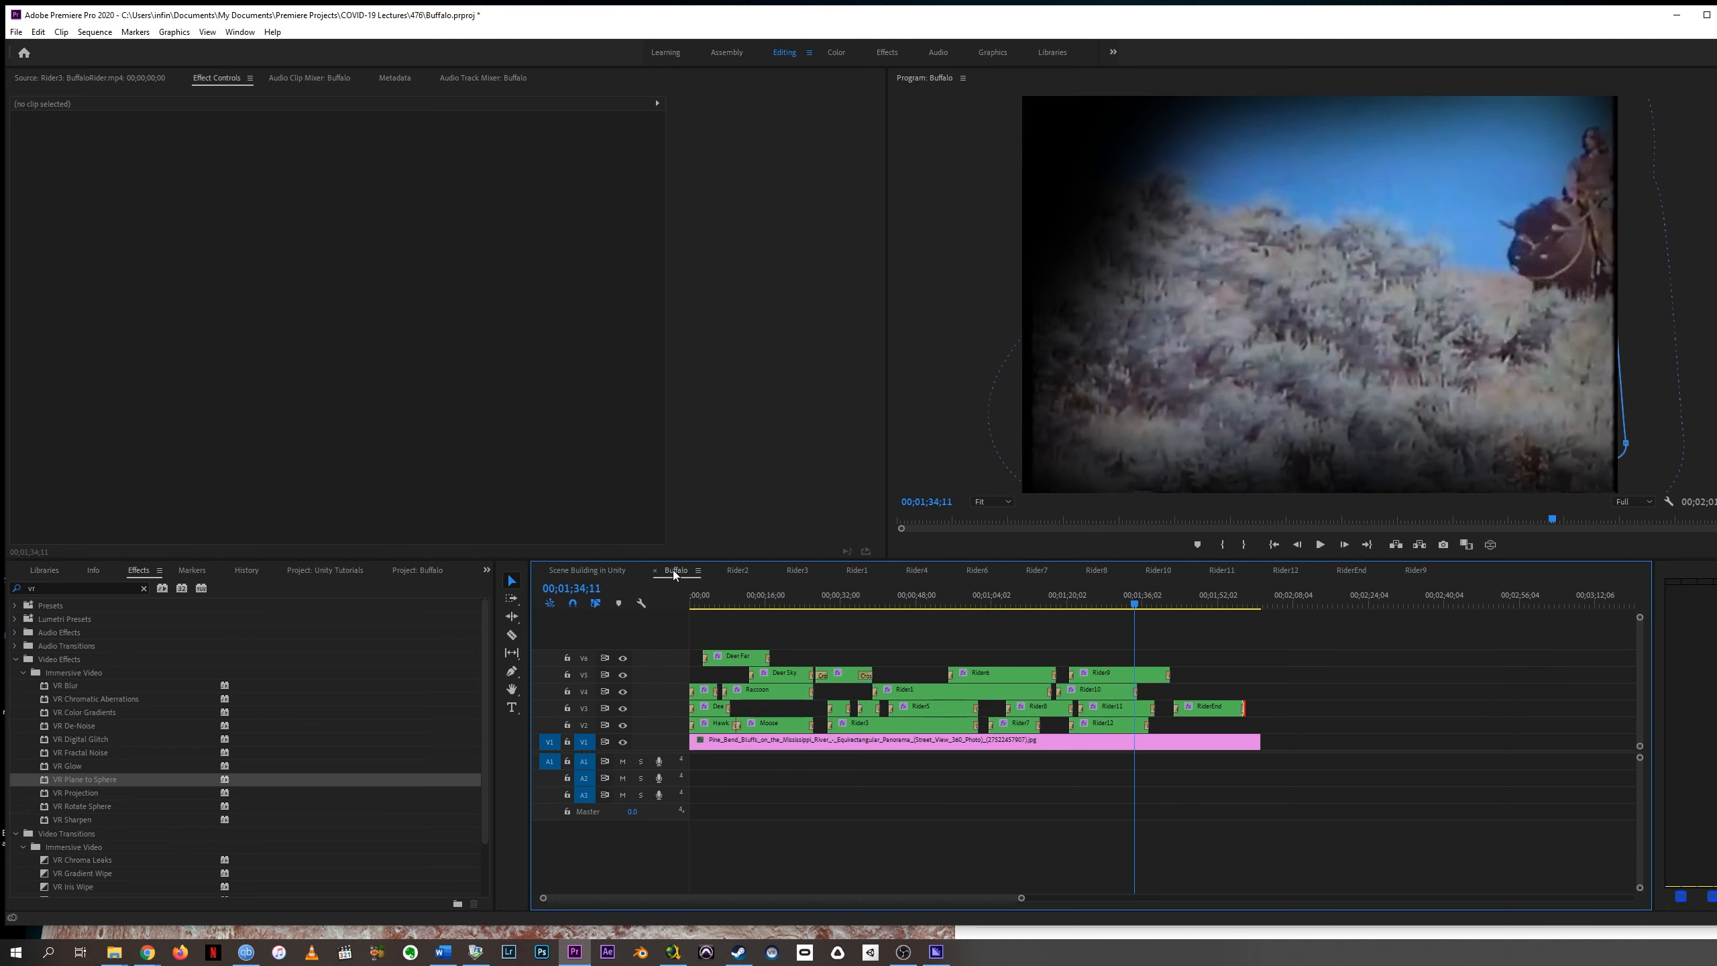
{"action": "left_click_drag", "start_coordinate": [1128, 602], "coordinate": [1097, 655]}
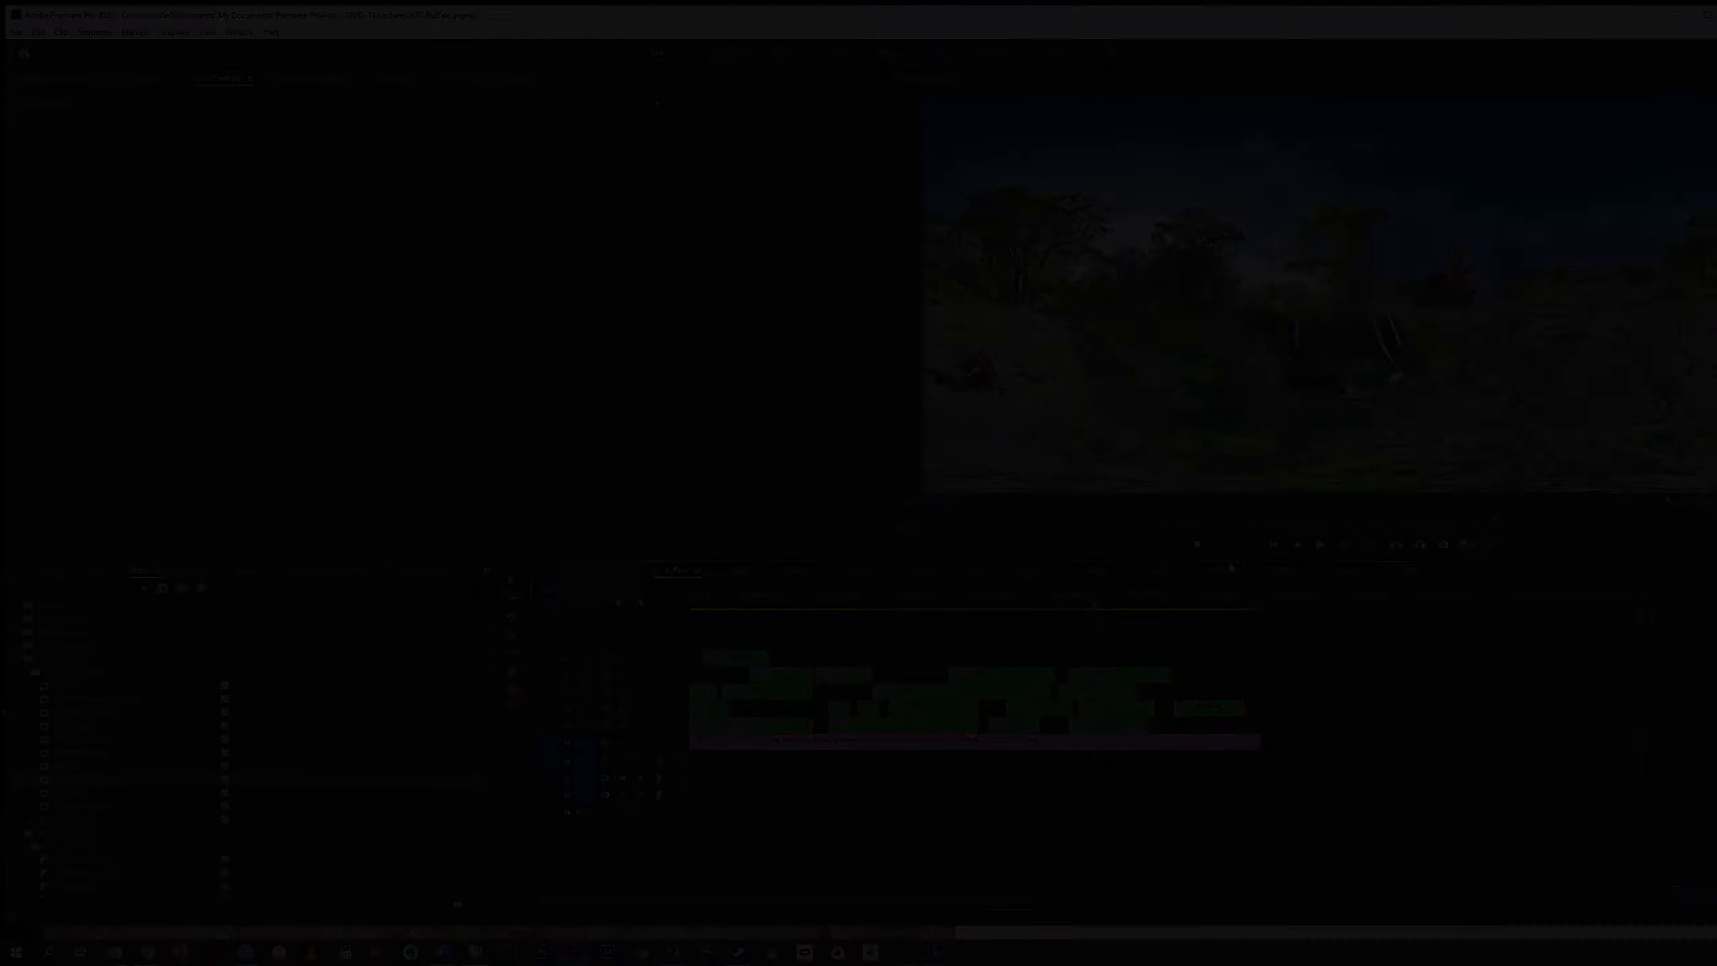